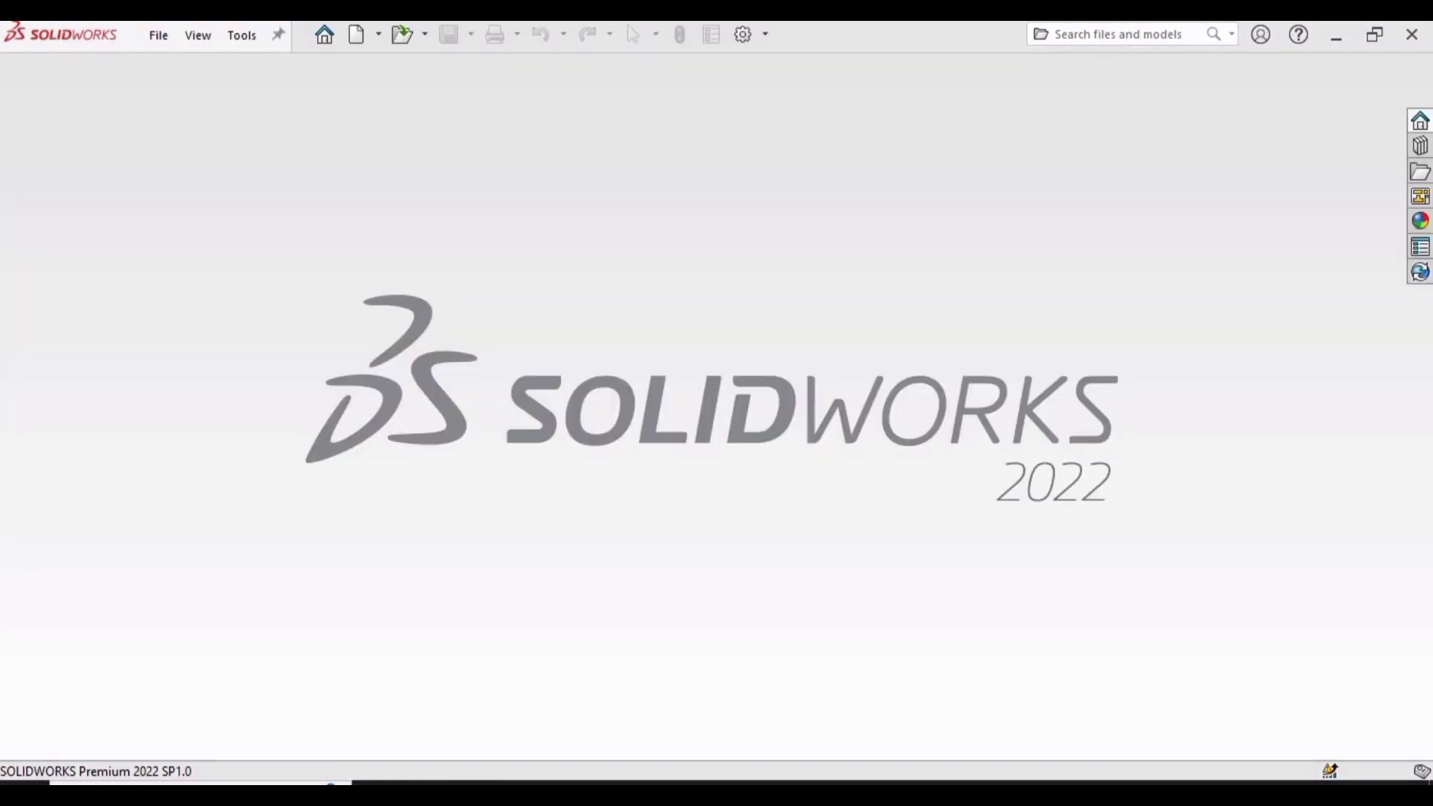
- Create a new part document
left_click(158, 35)
left_click(182, 65)
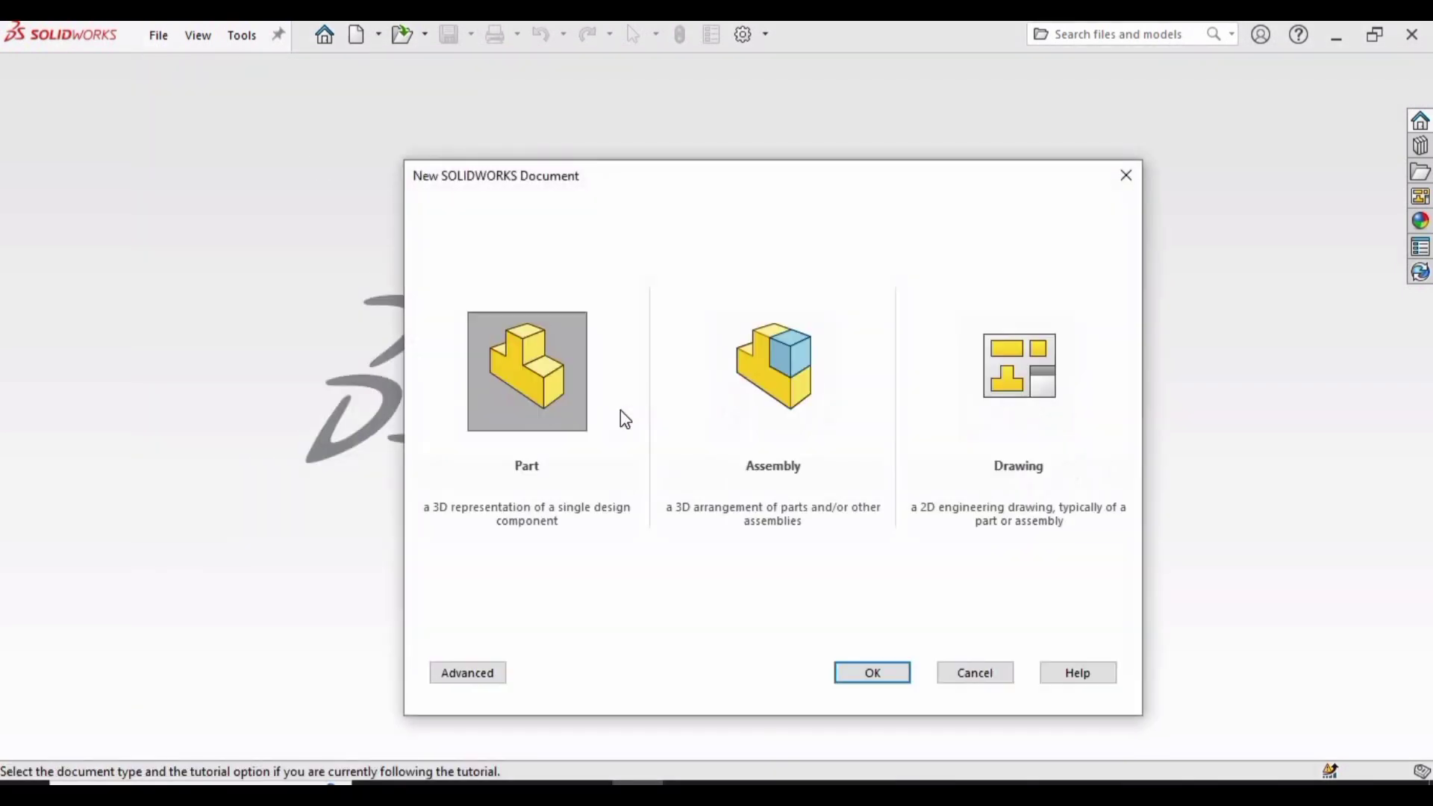
left_click(546, 400)
left_click(873, 673)
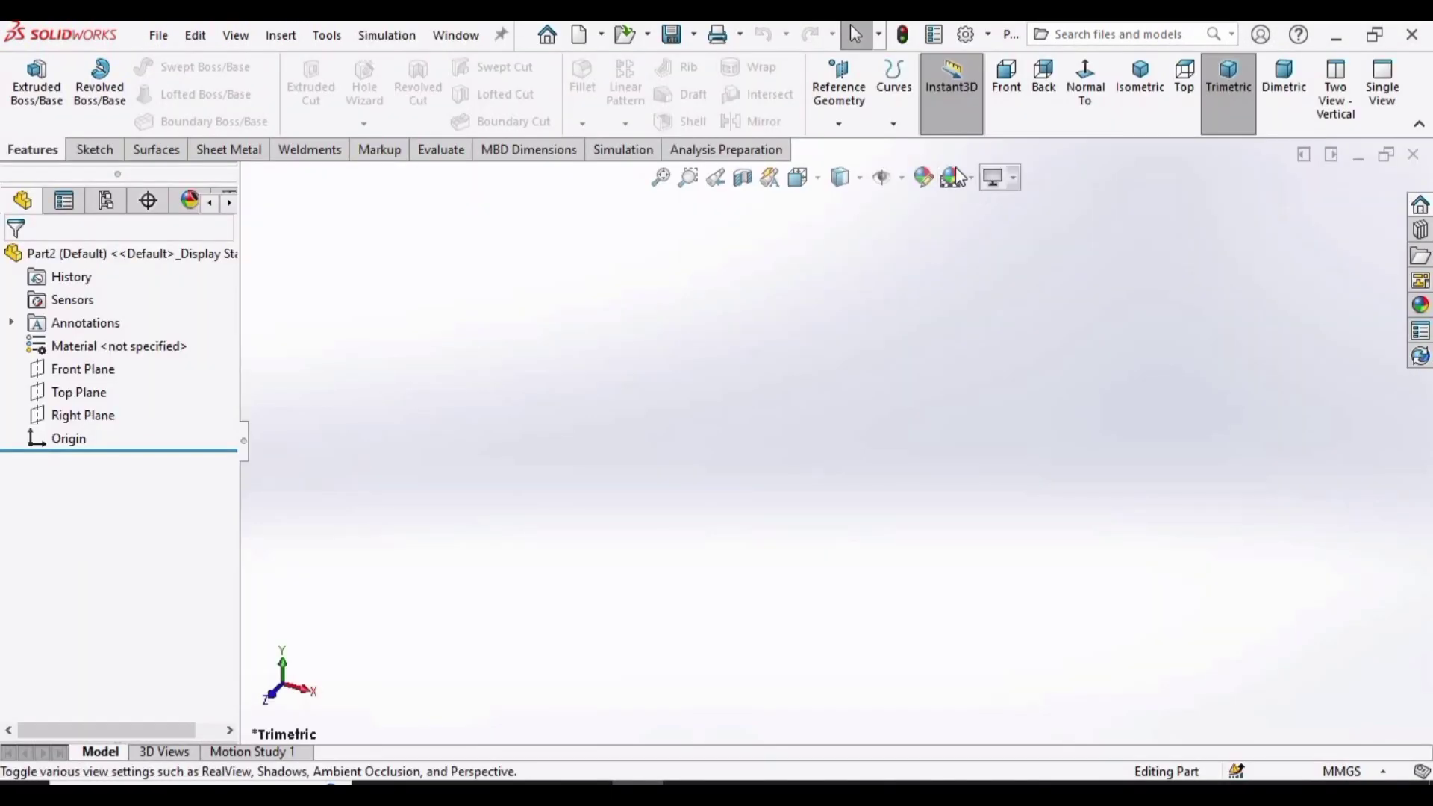
- Apply the Plain White scene and start a sketch on the Front Plane
left_click(970, 179)
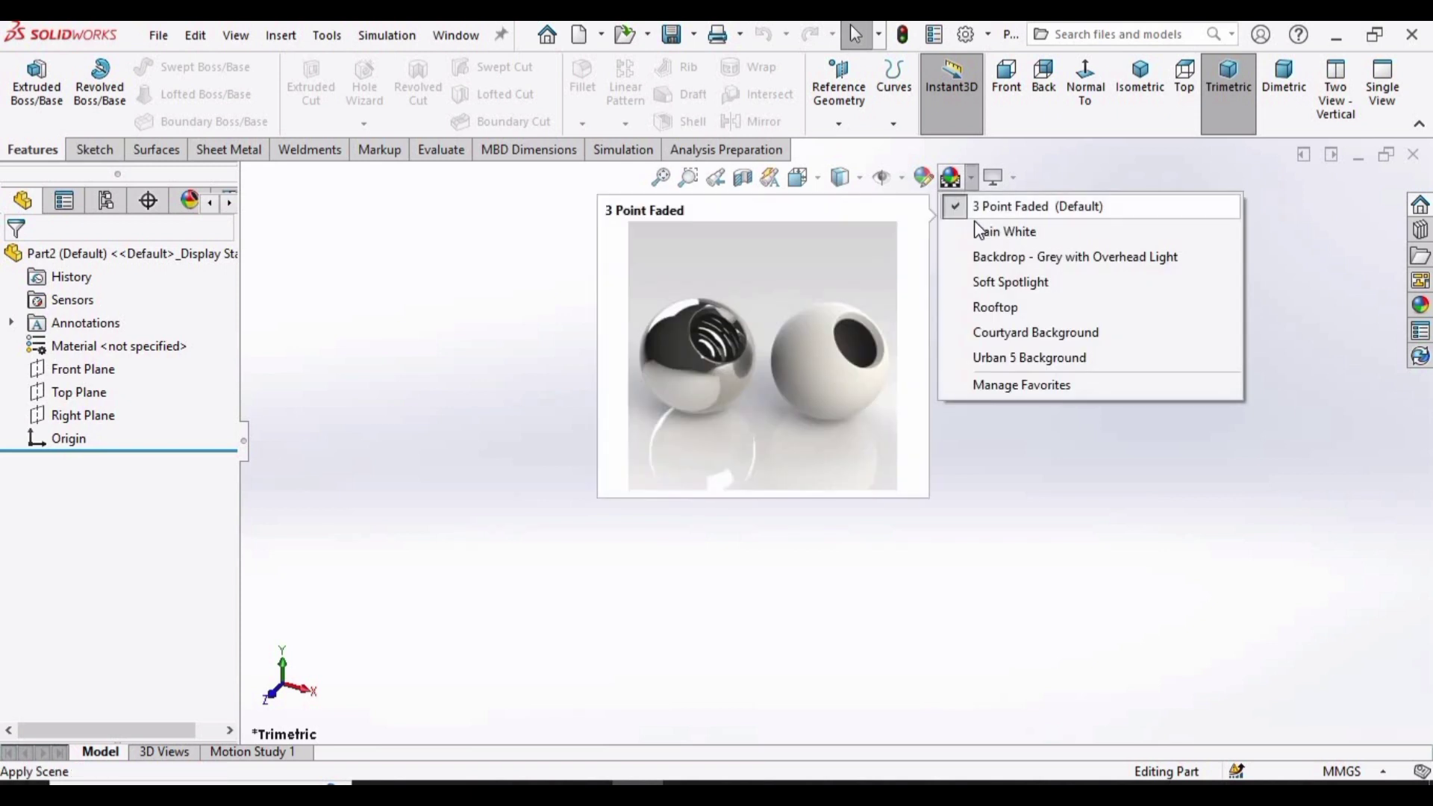
left_click(976, 236)
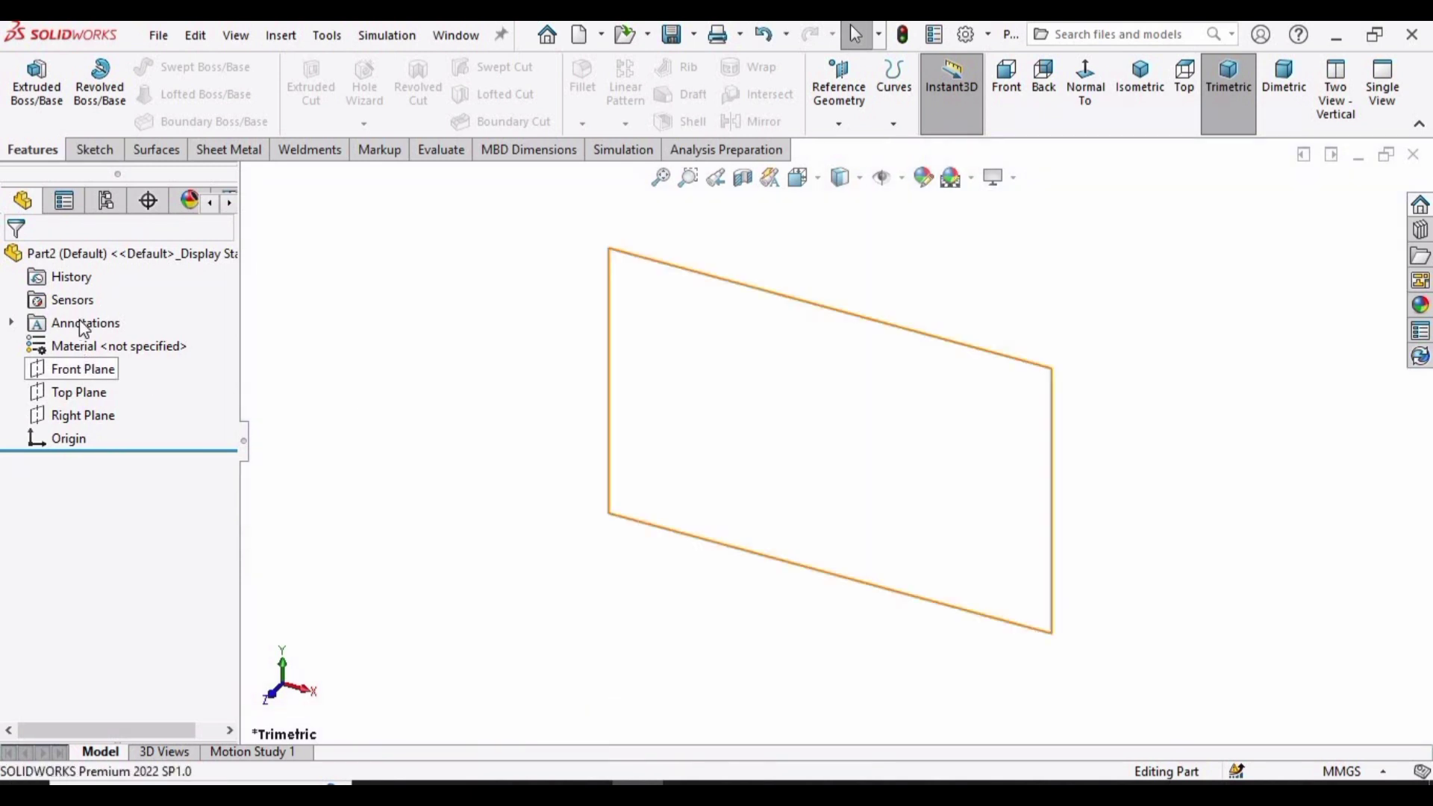
left_click(84, 373)
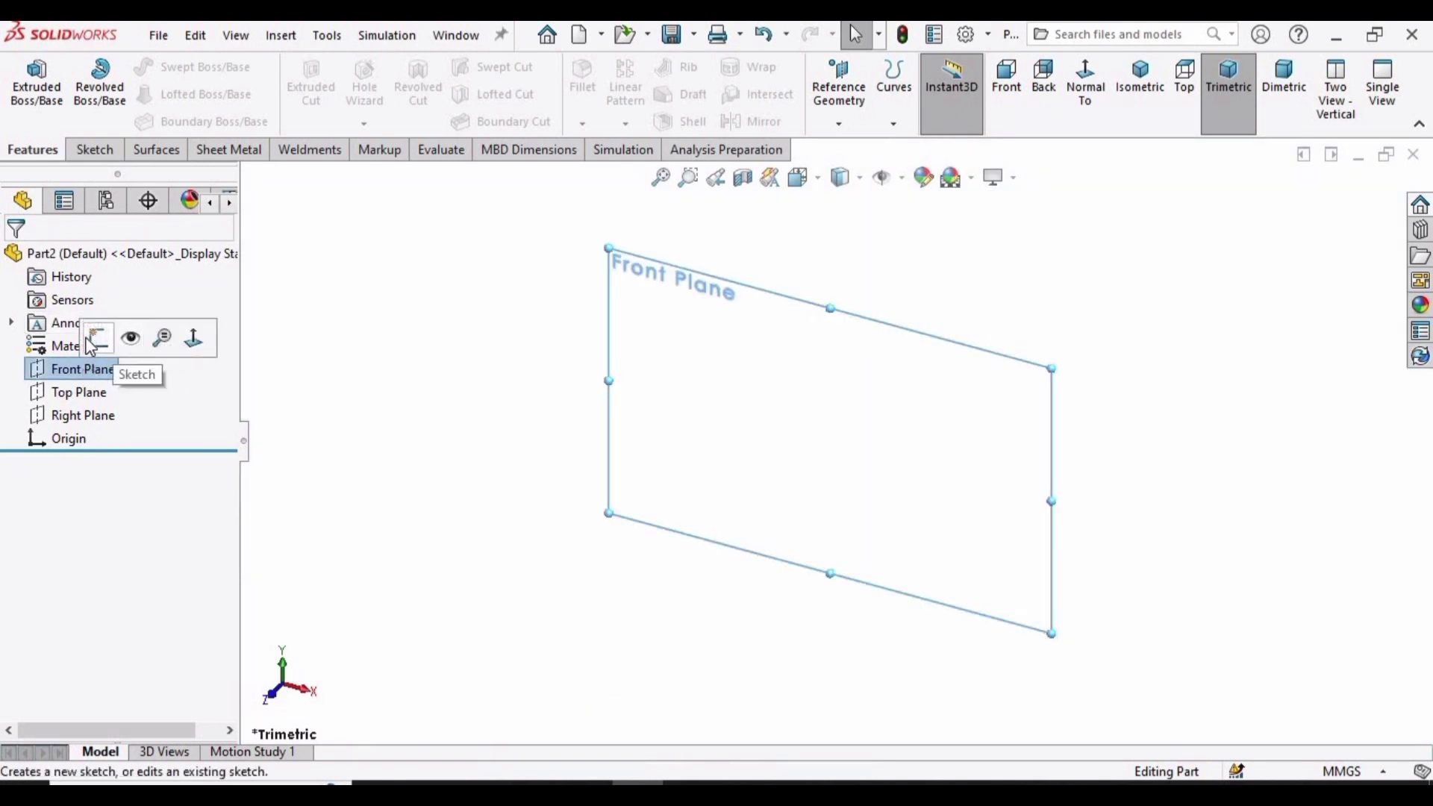
left_click(97, 338)
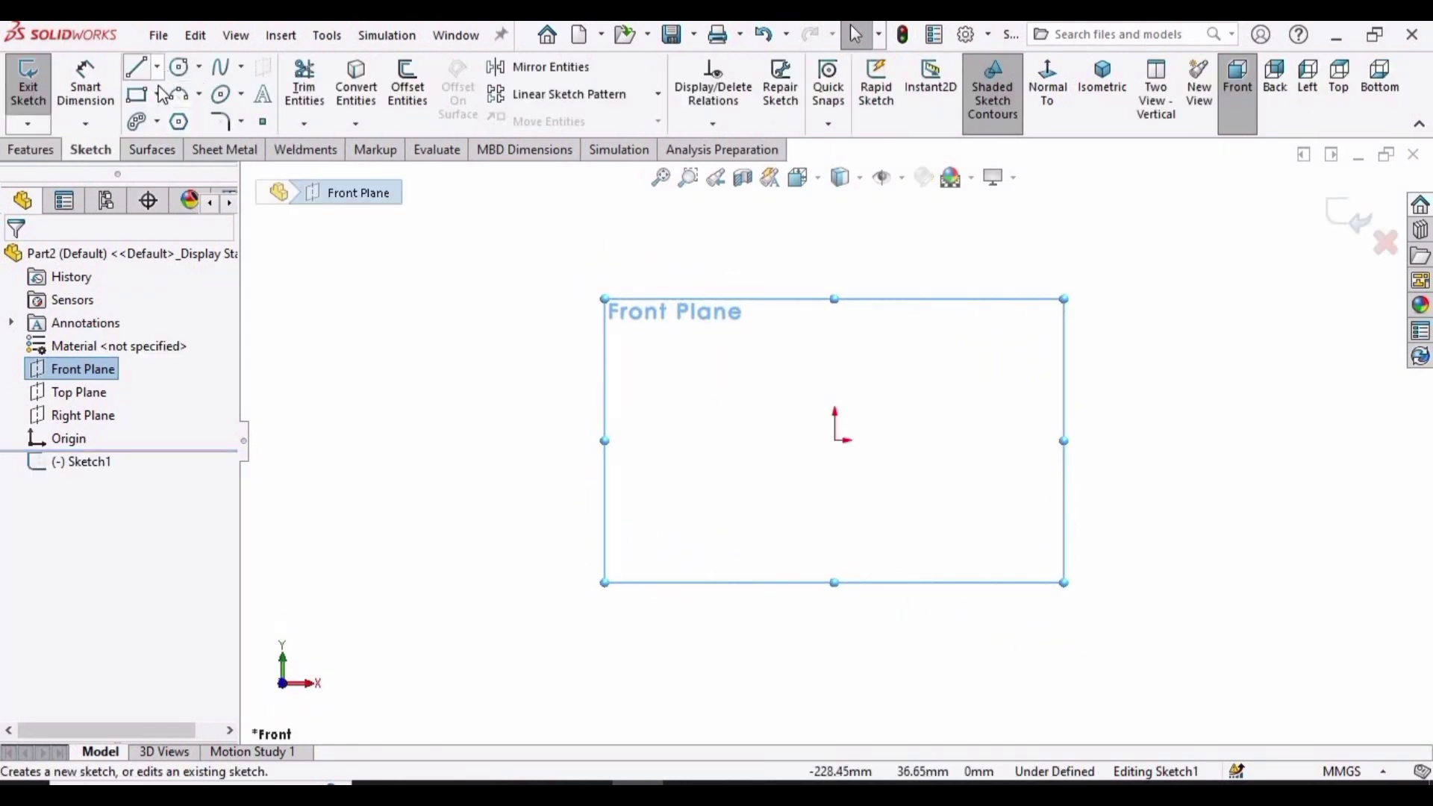
- Draw a long horizontal centerline through the origin
left_click(157, 67)
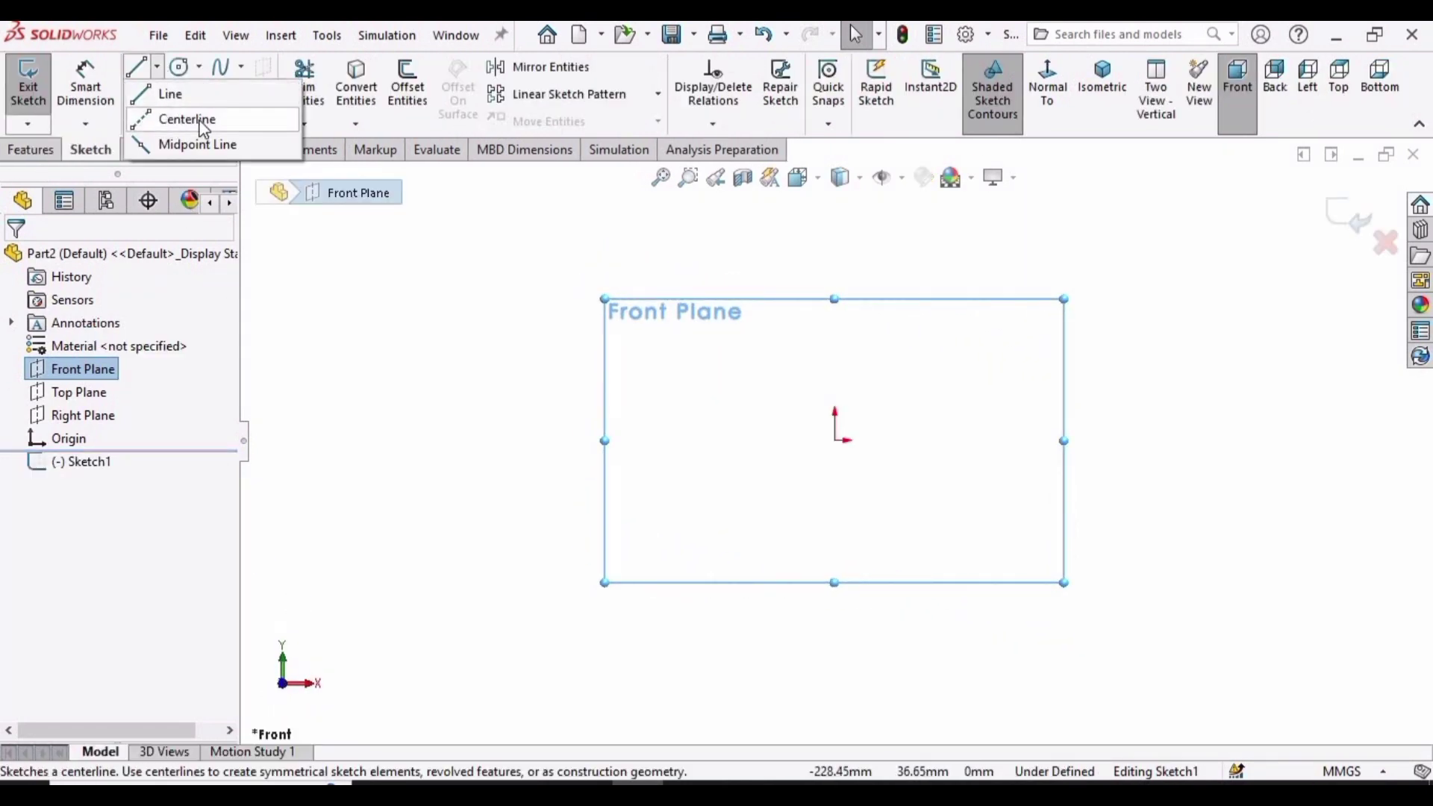
left_click(166, 121)
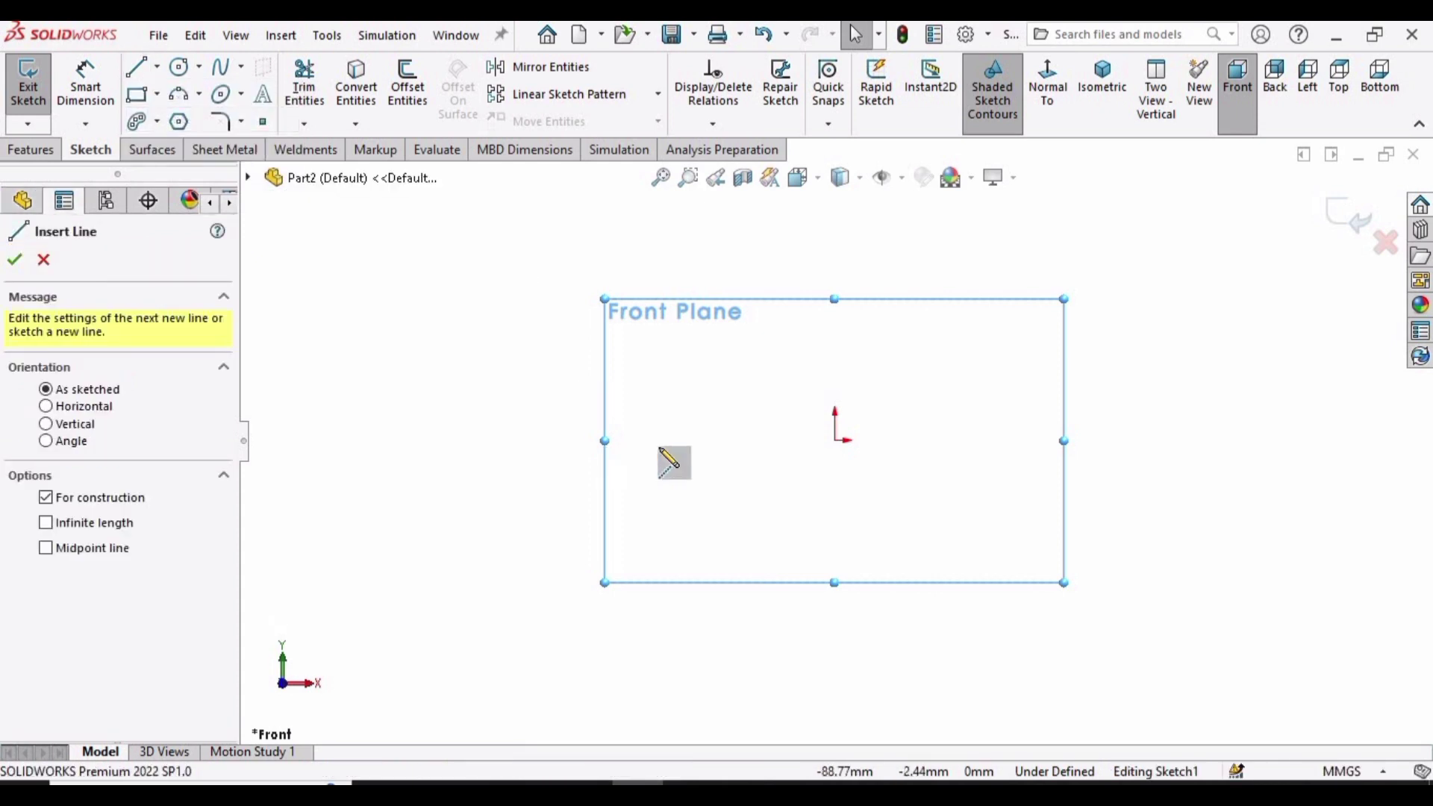
left_click(835, 440)
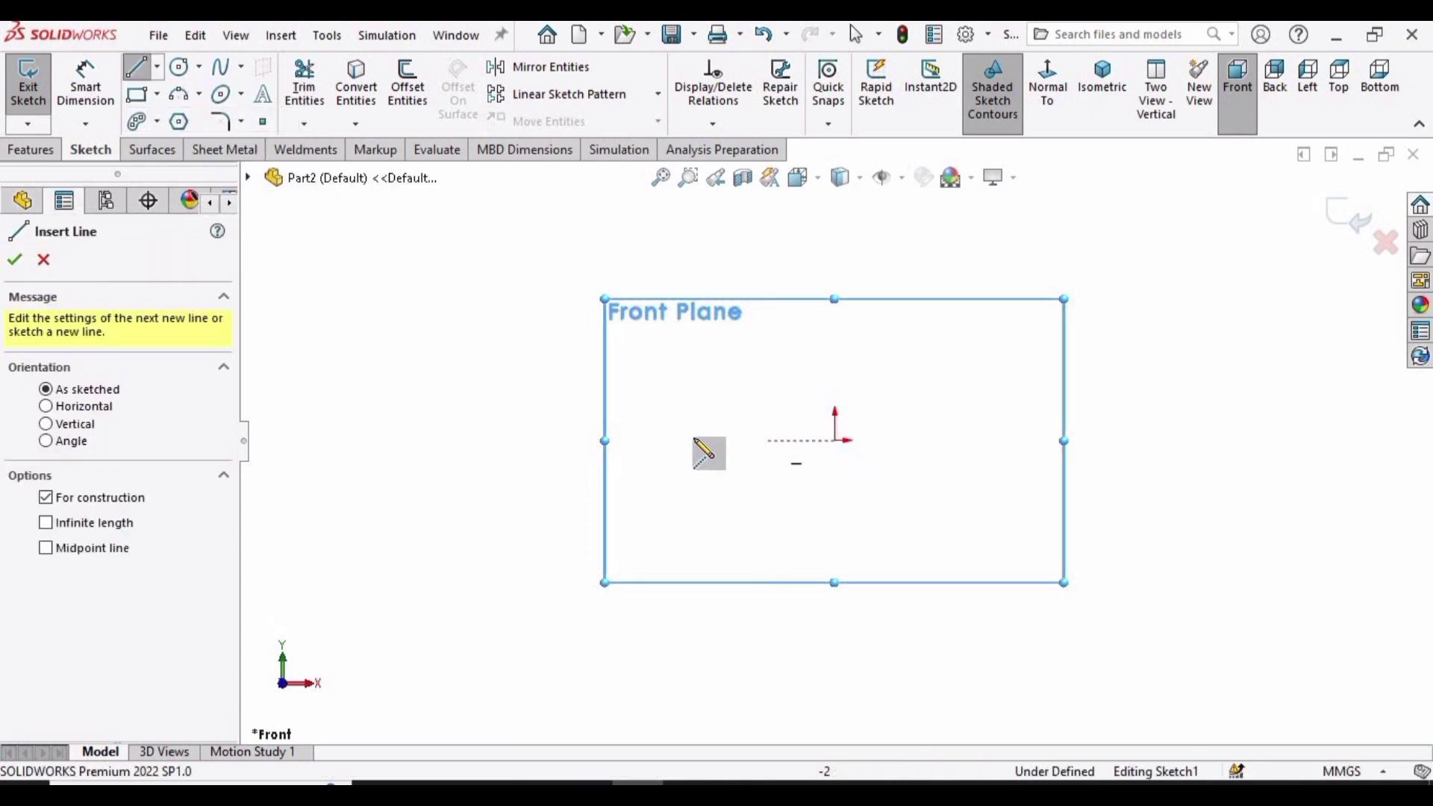
left_click(650, 440)
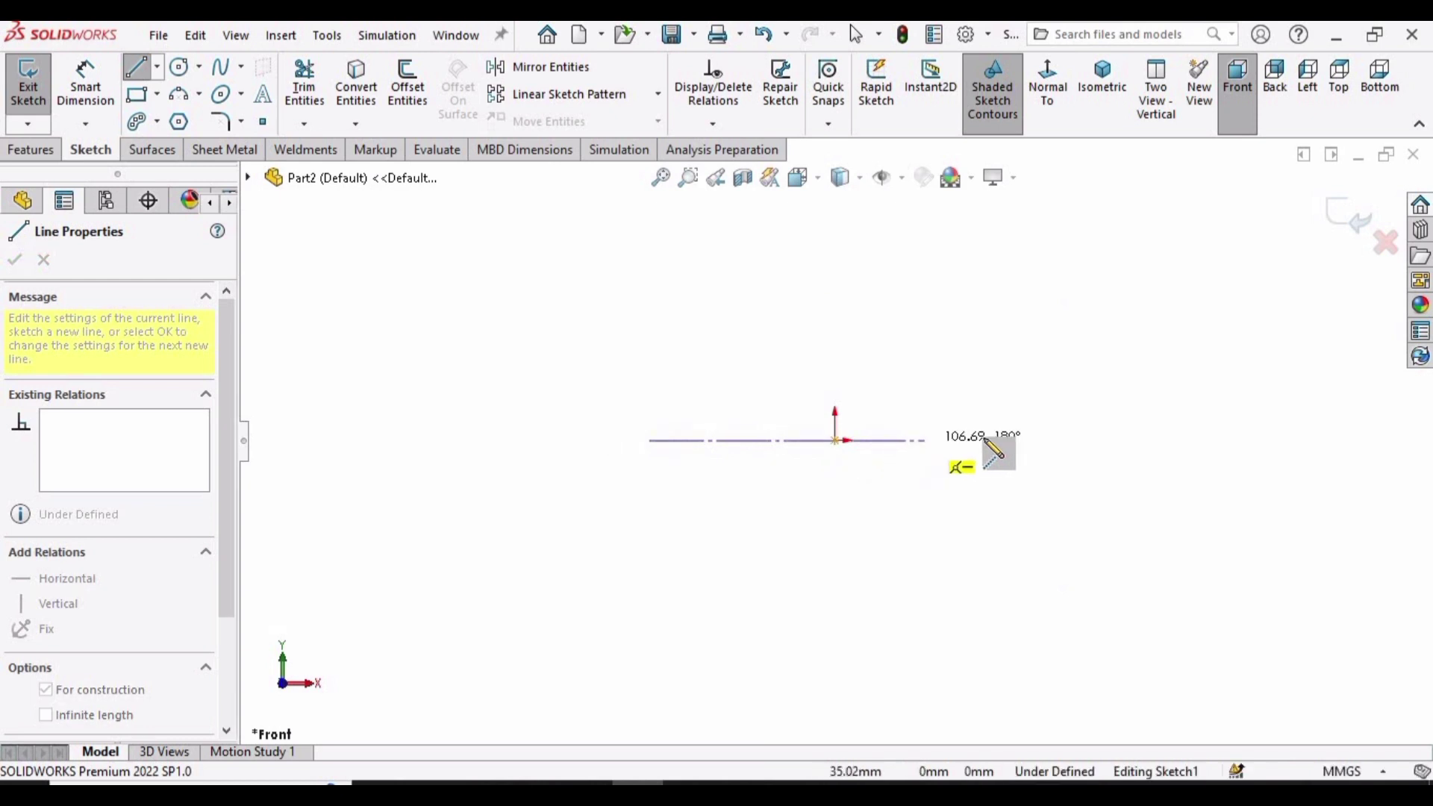
left_click(1239, 440)
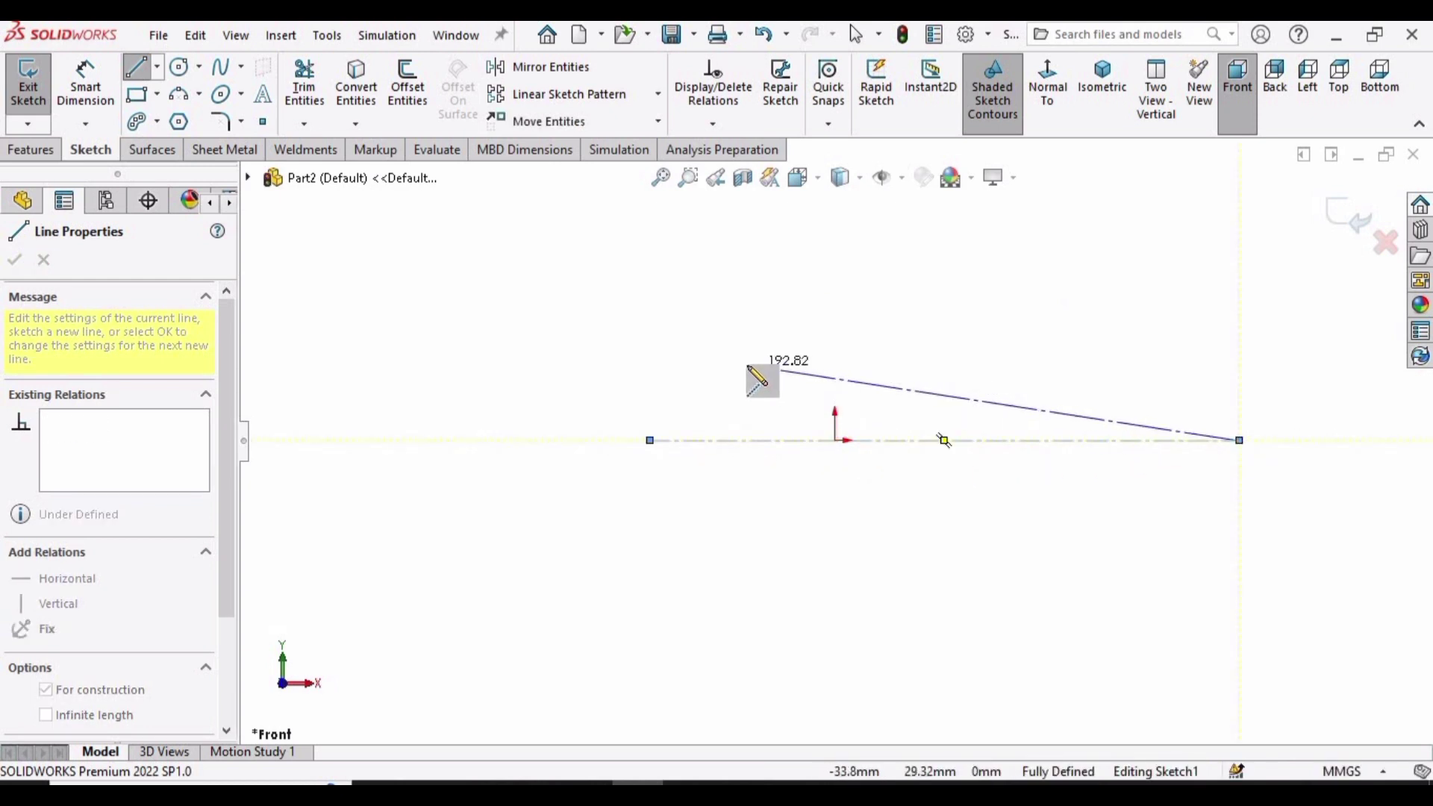
key("Escape")
key("Escape")
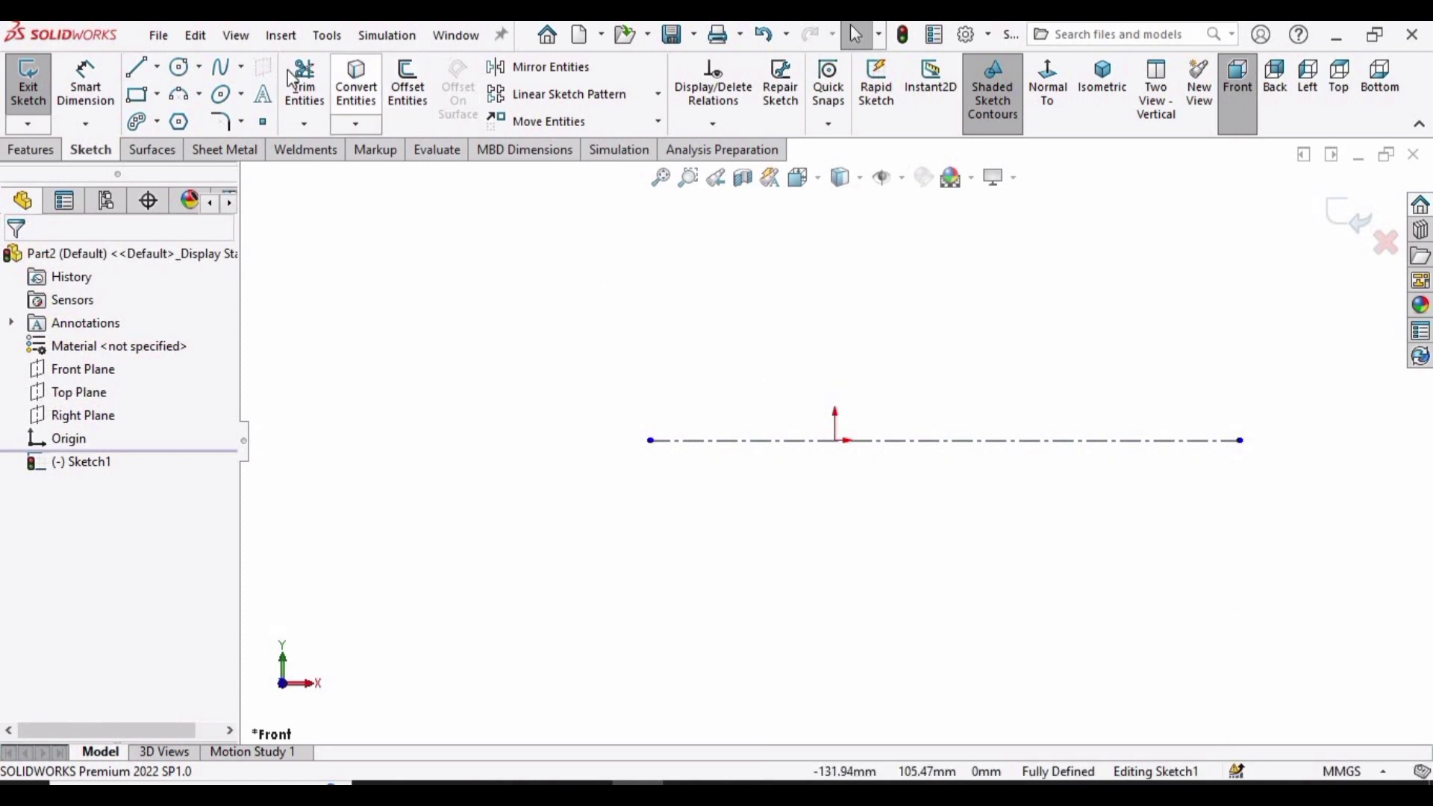
- Sketch an ellipse centred on the origin with radii 27.09 and 22.34
left_click(242, 96)
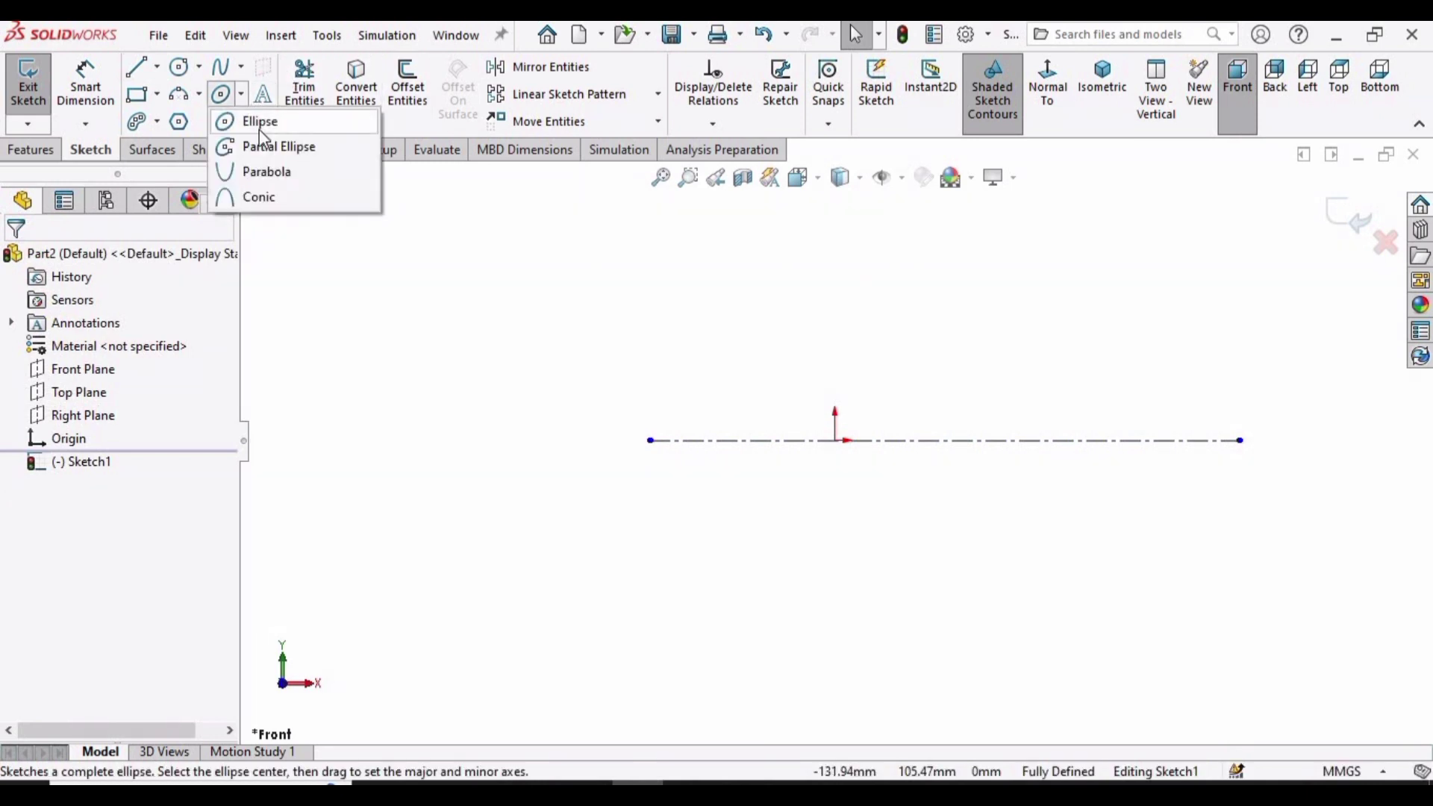
left_click(259, 130)
scroll(829, 441, "down", 1)
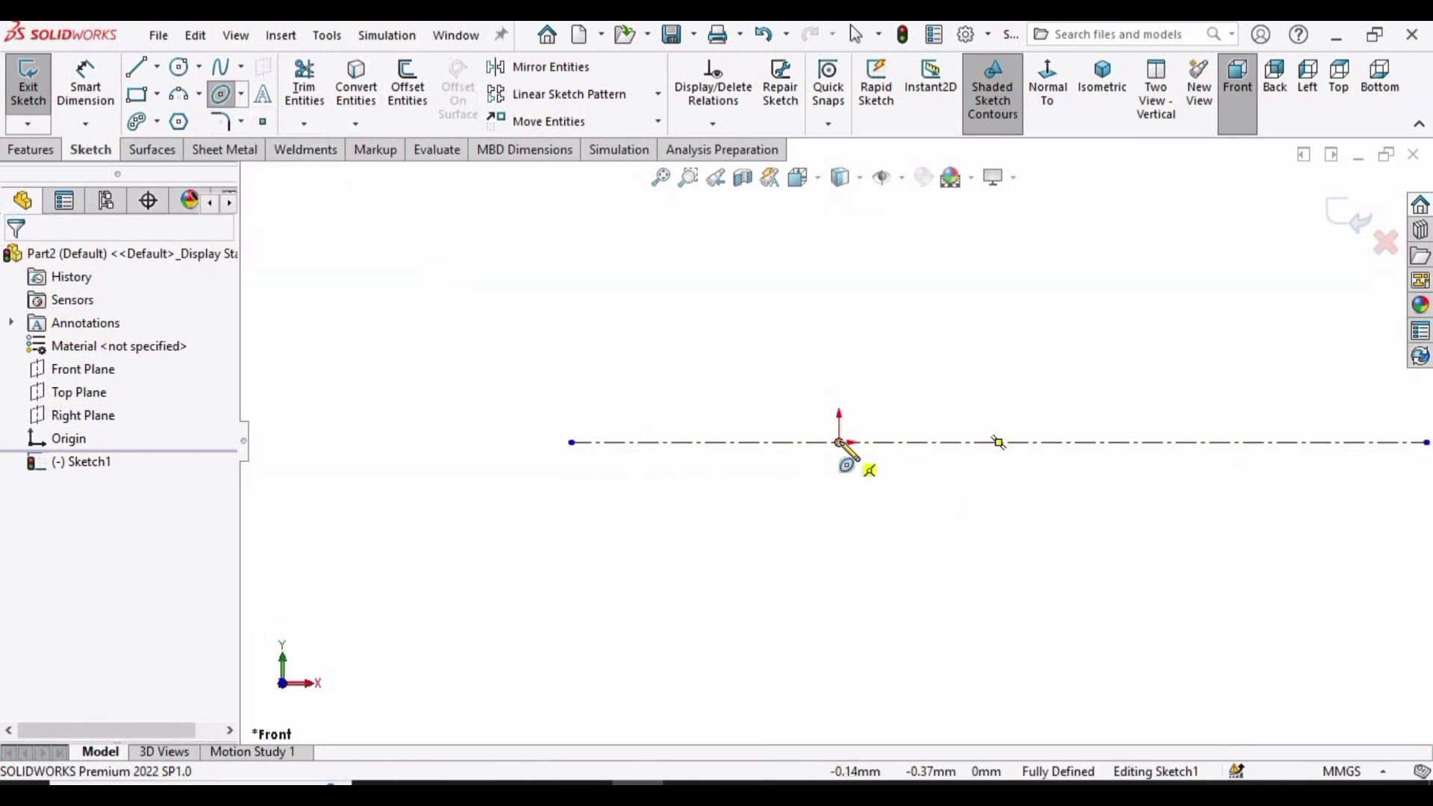
left_click(839, 442)
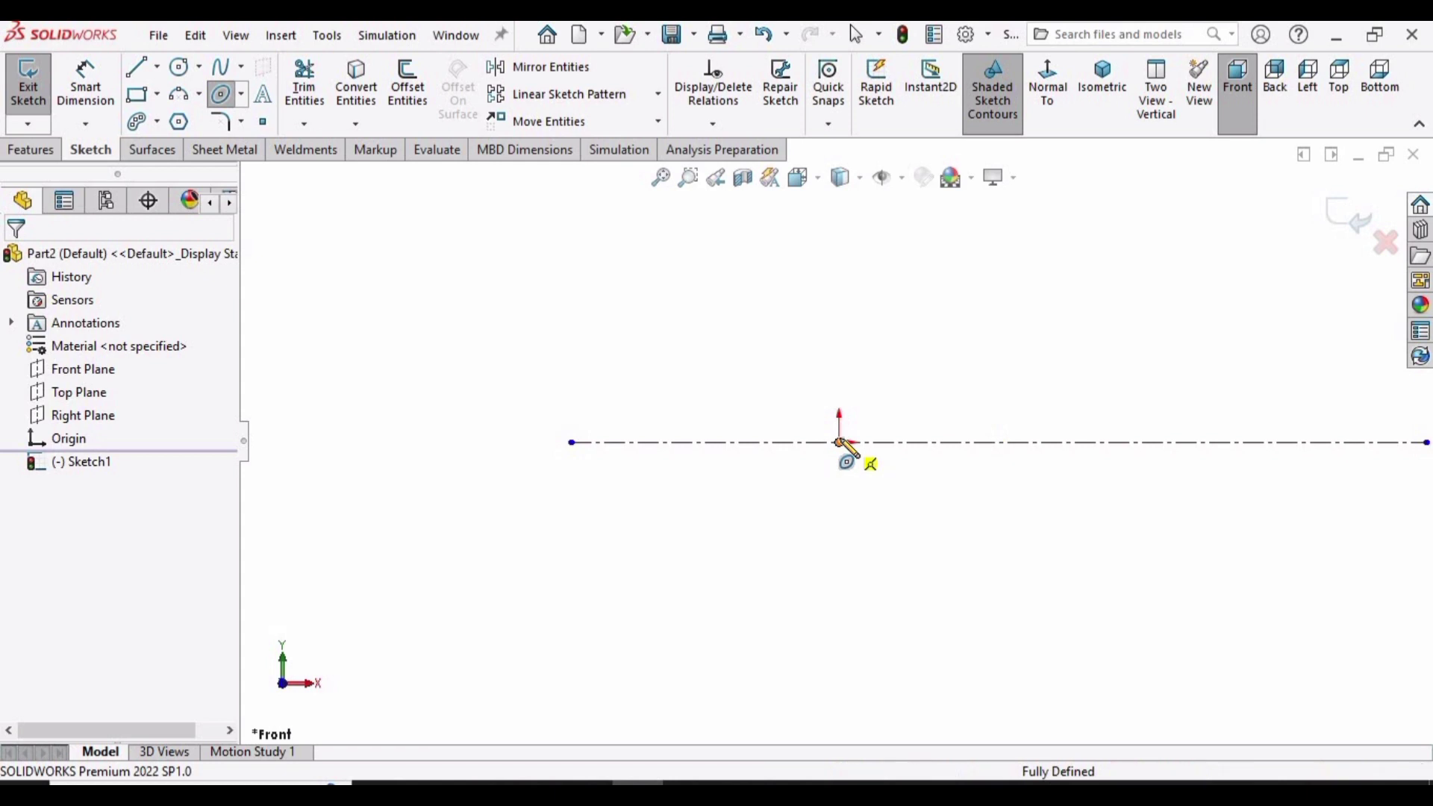
left_click(799, 352)
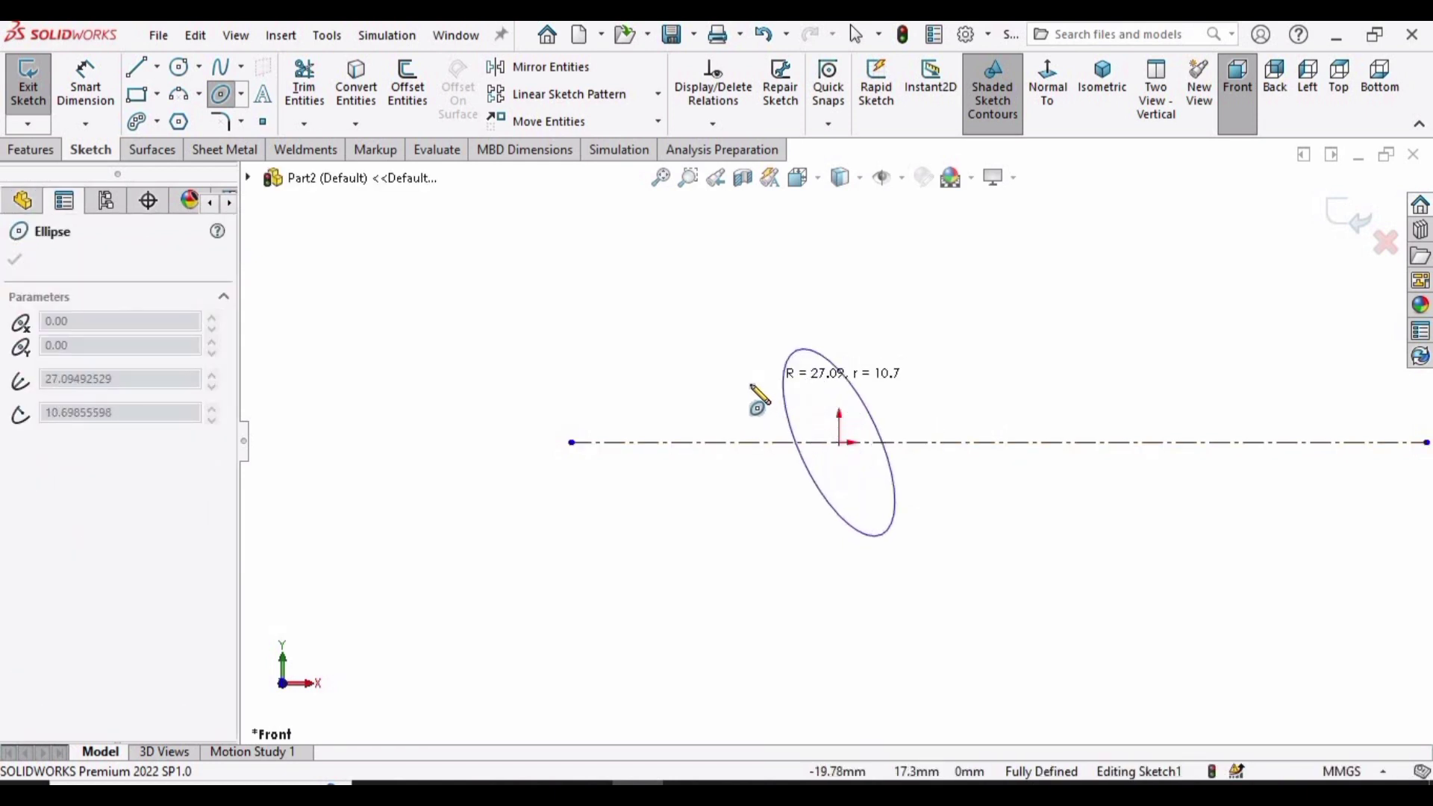
left_click(728, 401)
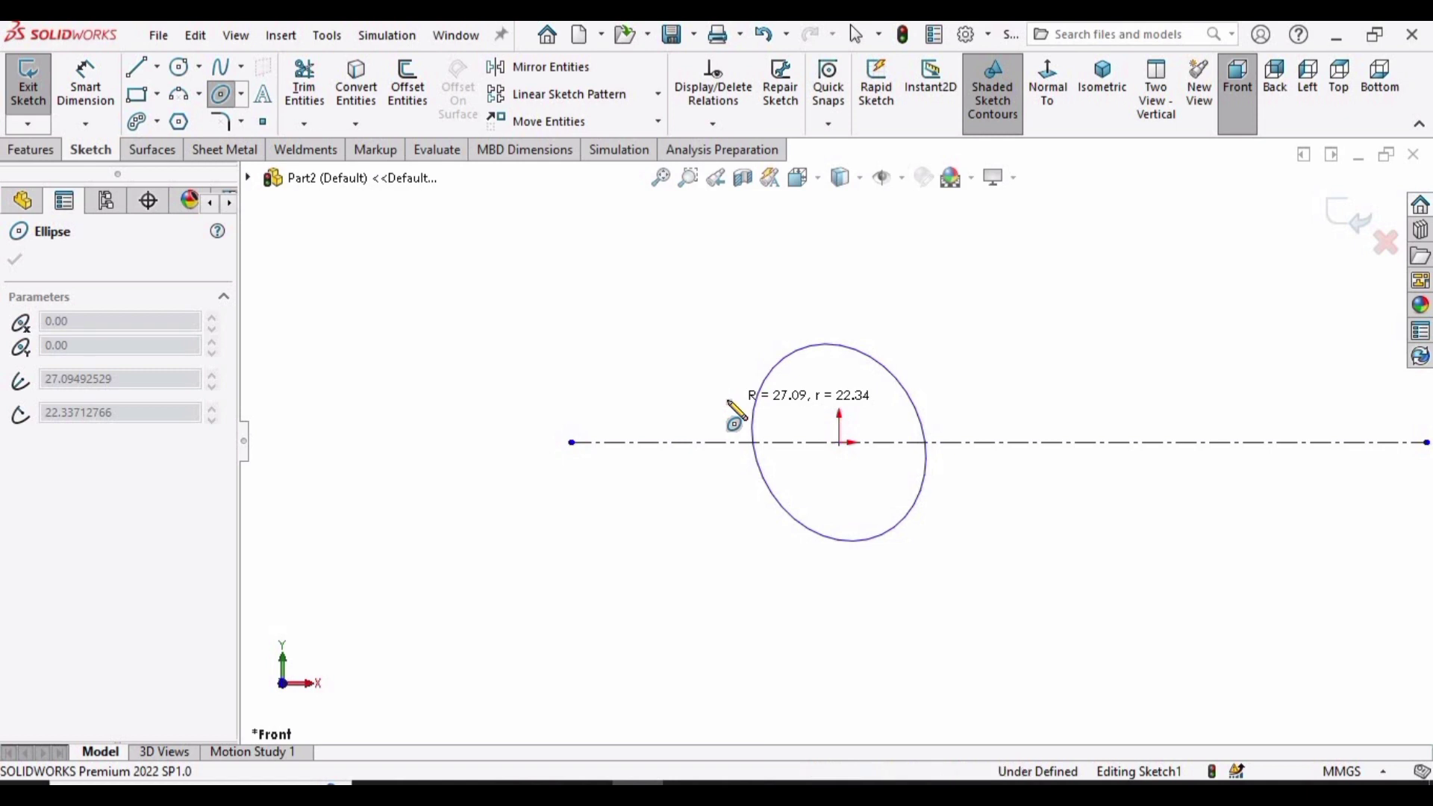
key("Escape")
key("Escape")
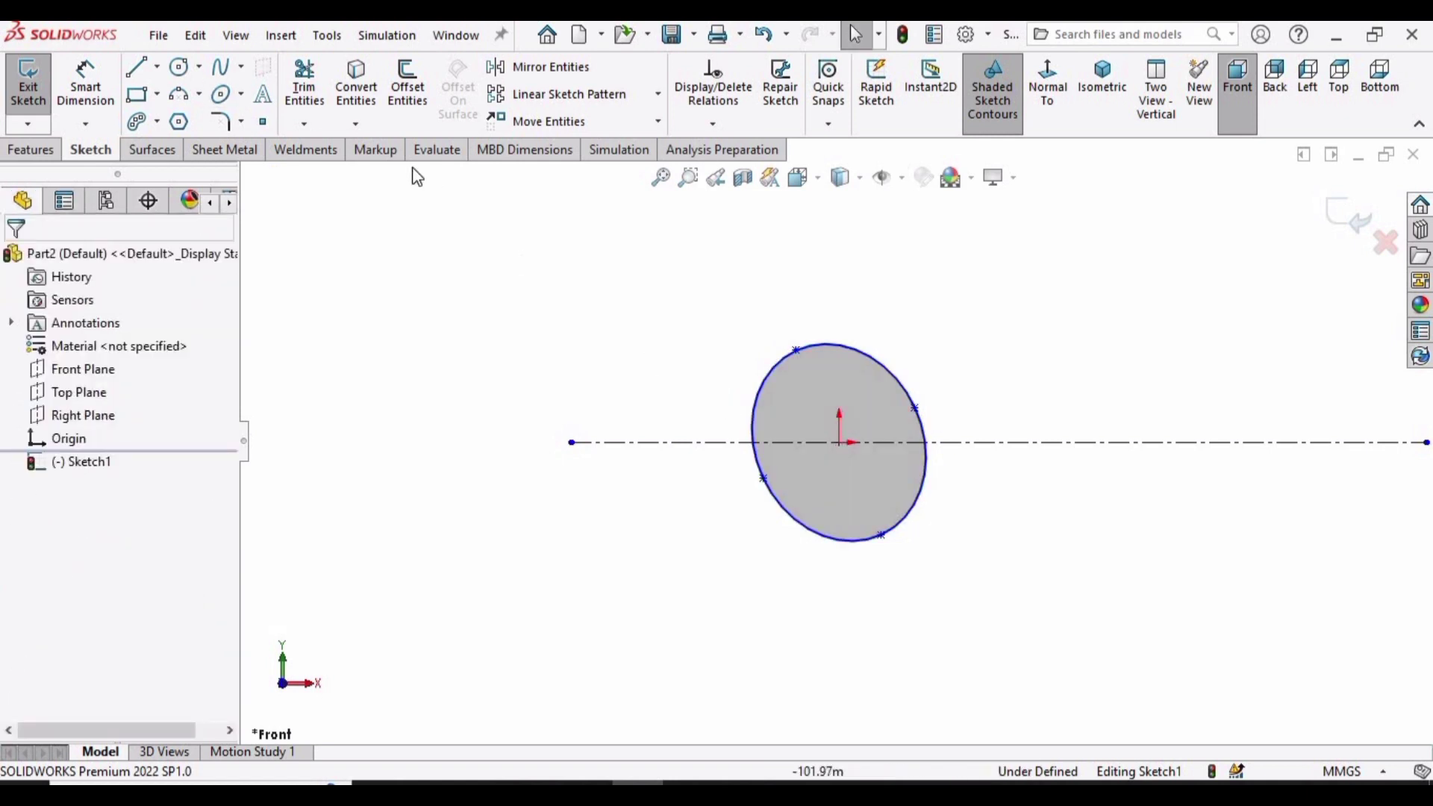
- Draw two centerlines from the ellipse centre to its upper and lower-left edges
left_click(157, 67)
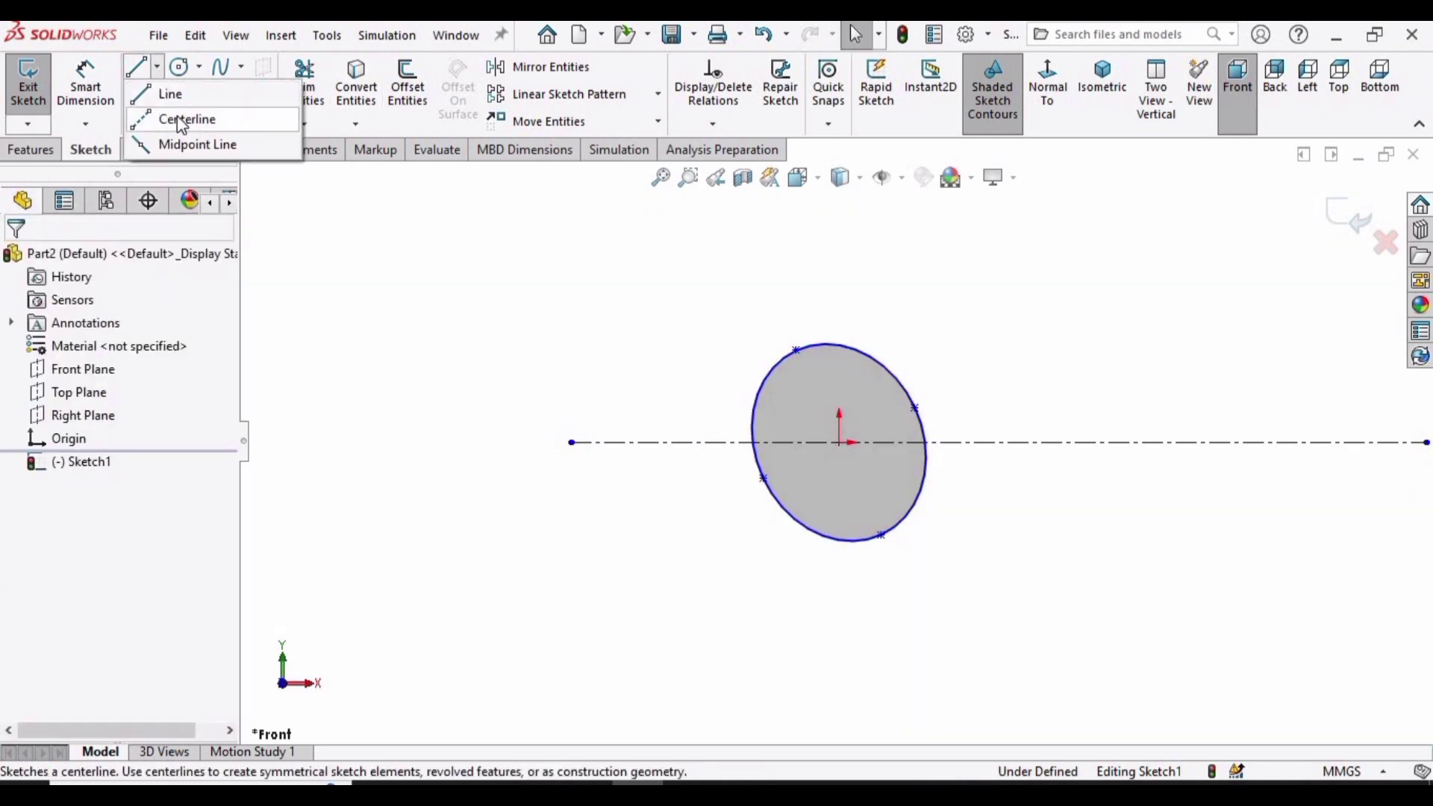
left_click(183, 121)
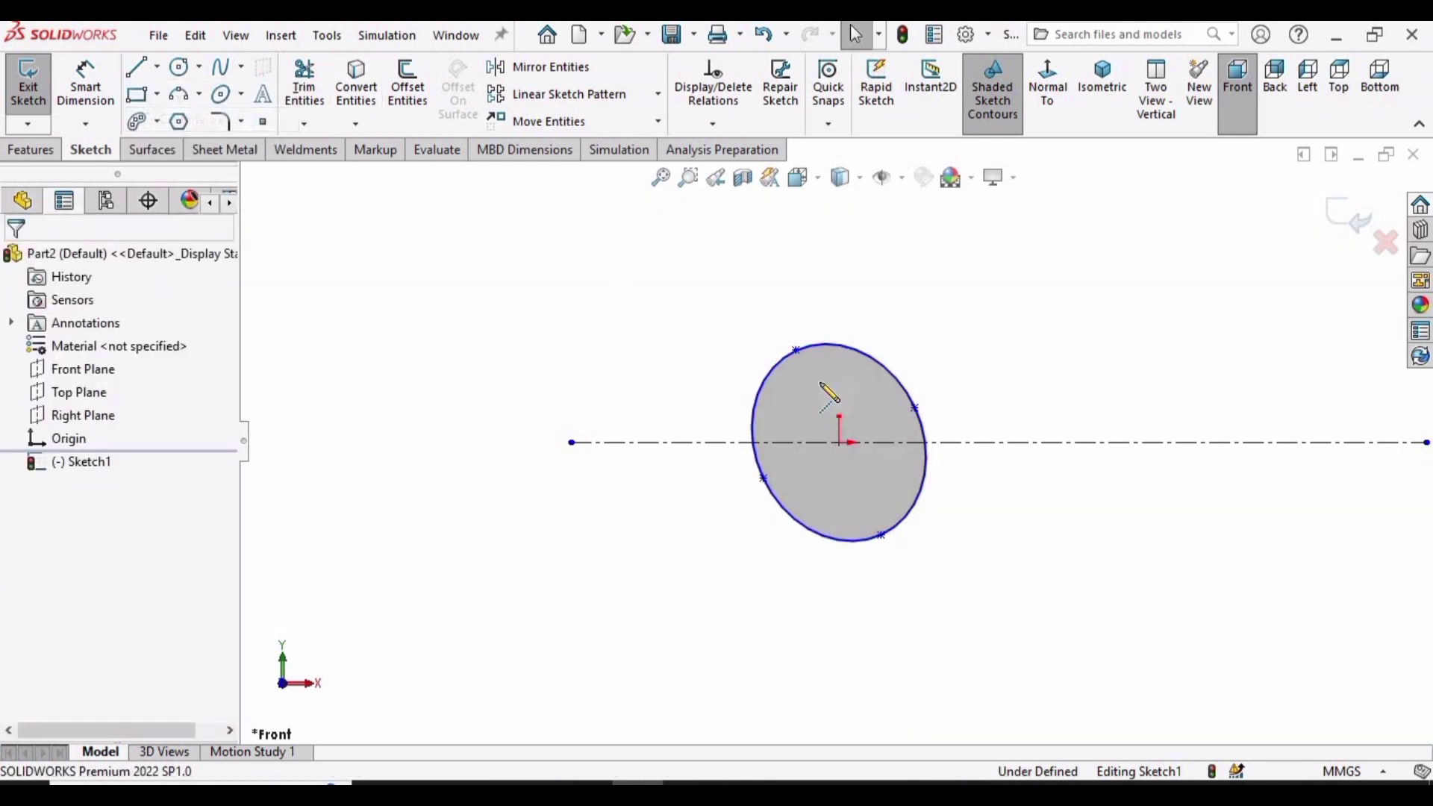
left_click(839, 442)
left_click(794, 349)
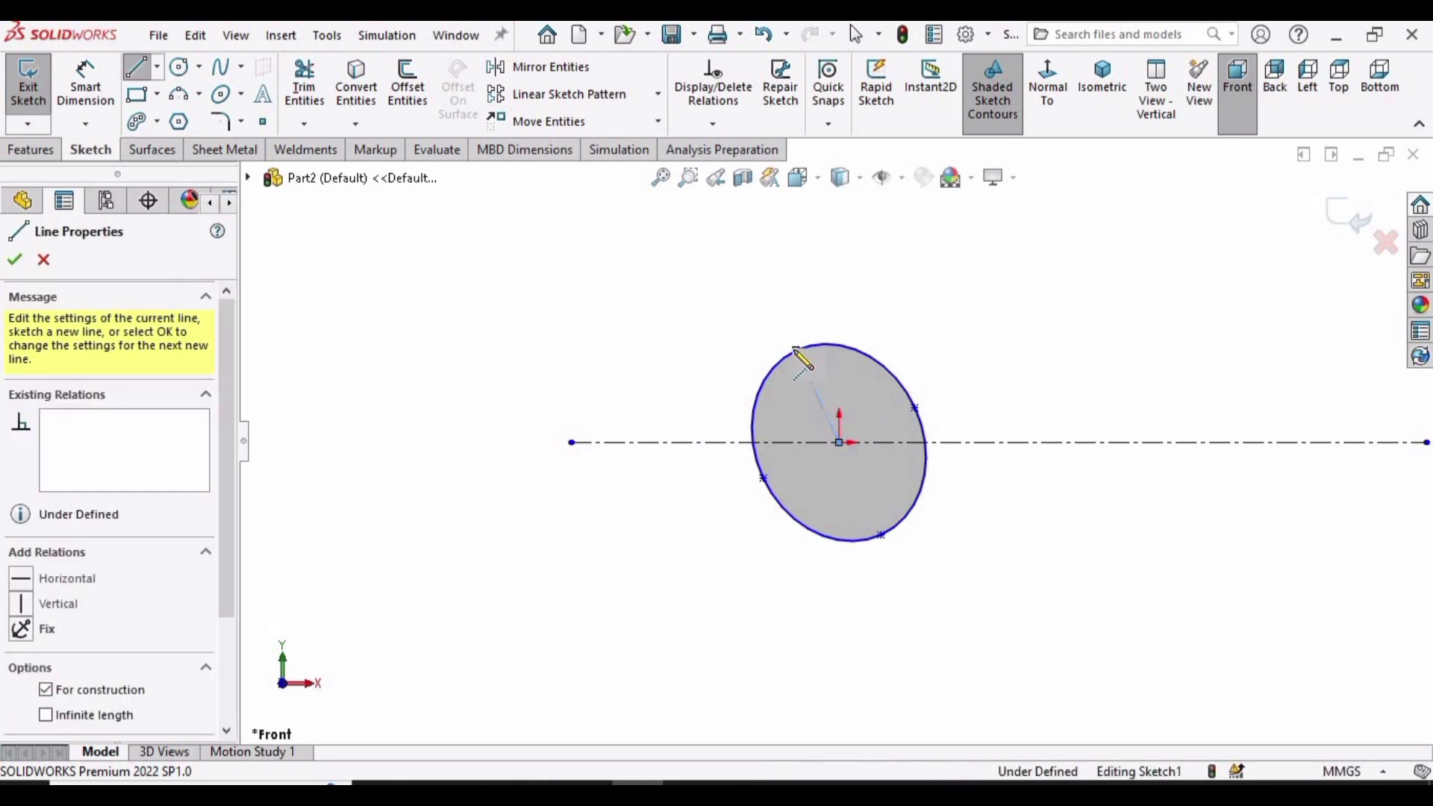
key("Escape")
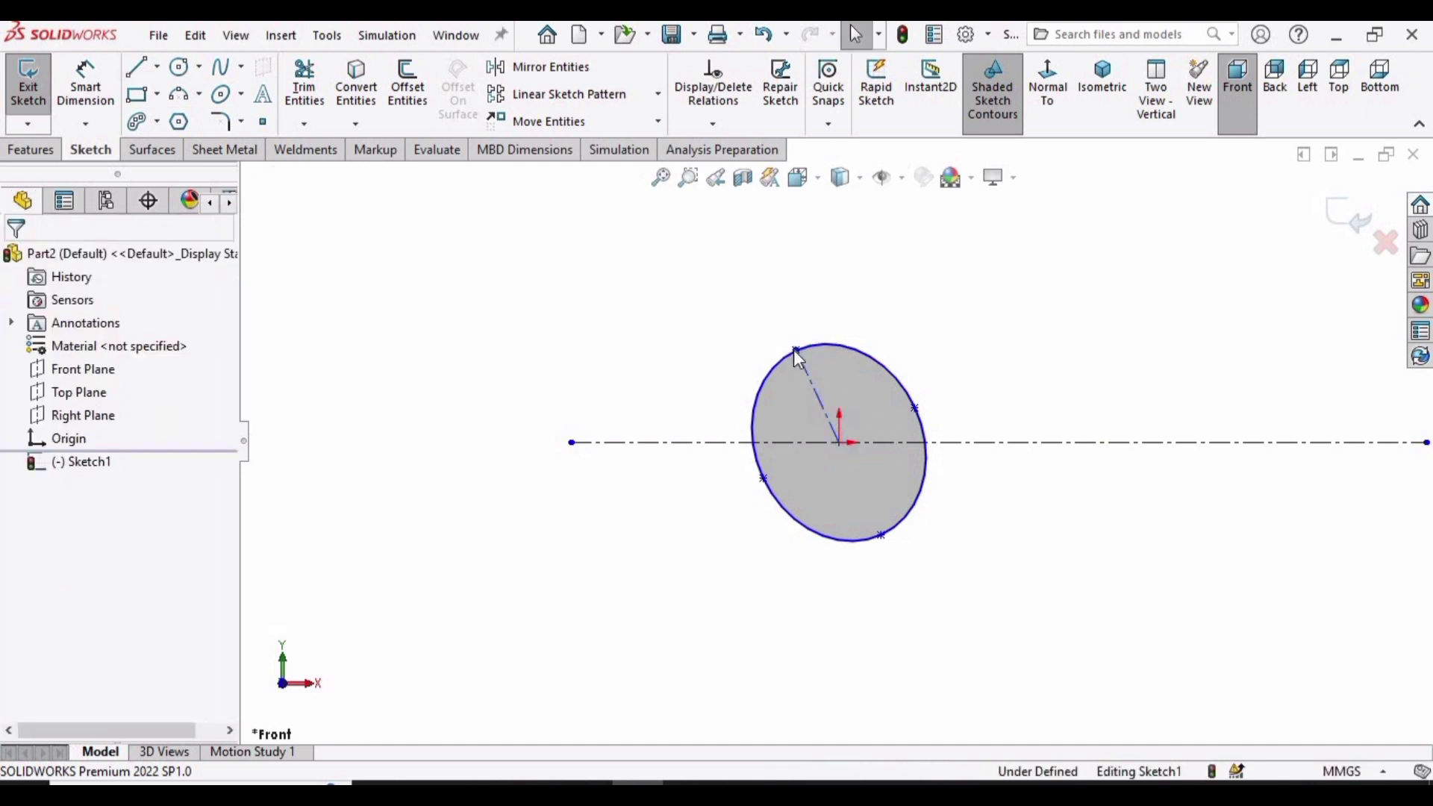
left_click(157, 66)
left_click(183, 121)
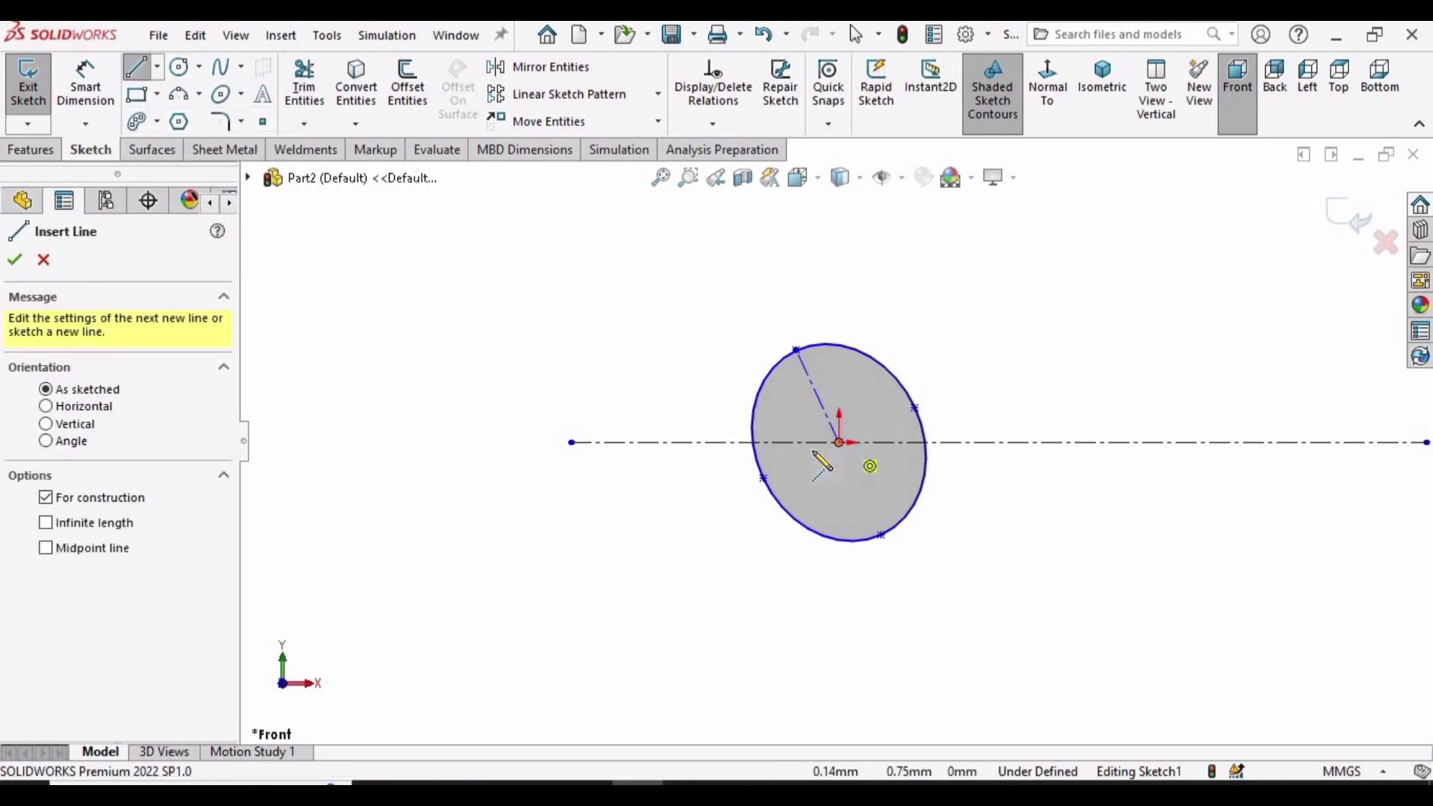
left_click(838, 443)
left_click(763, 478)
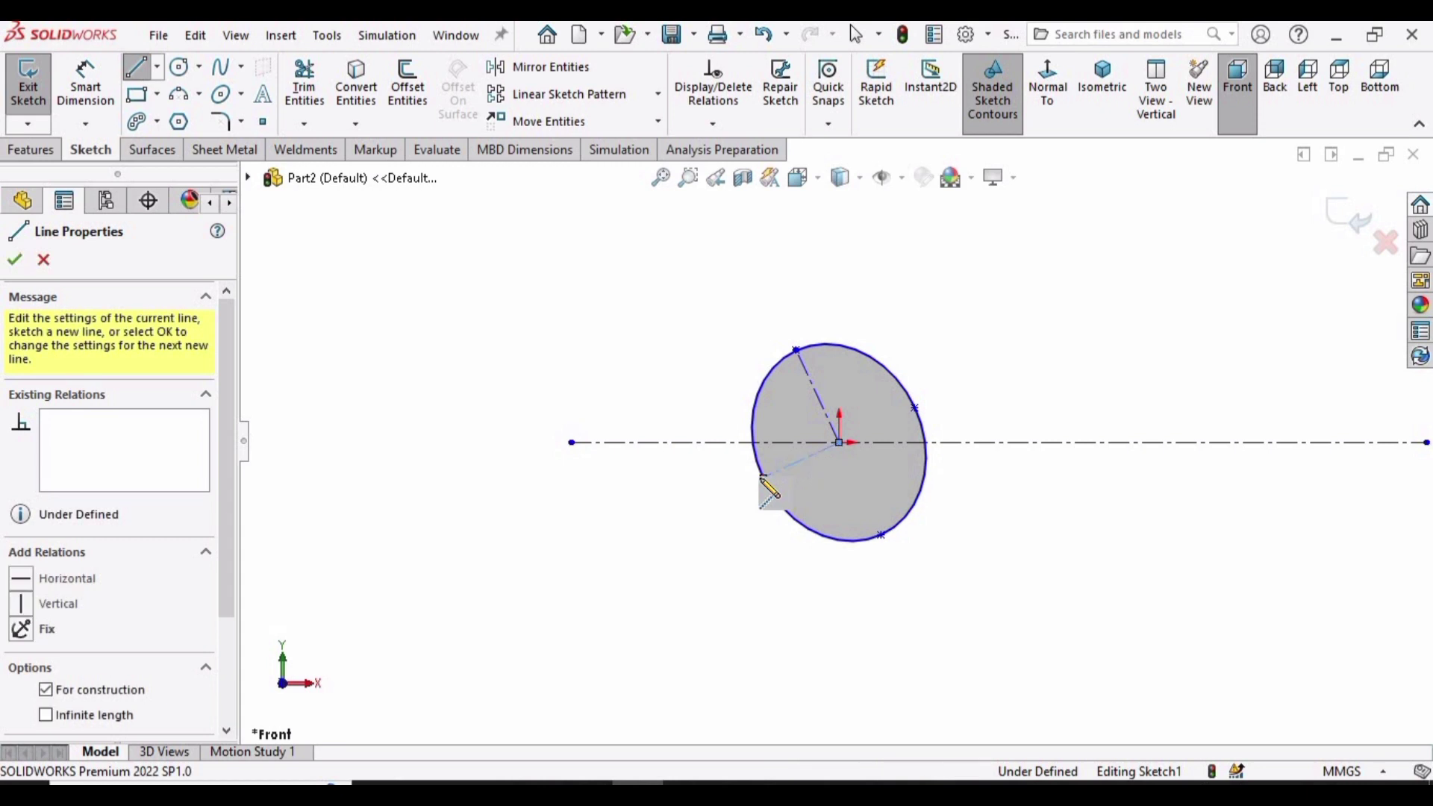
key("Escape")
key("Escape")
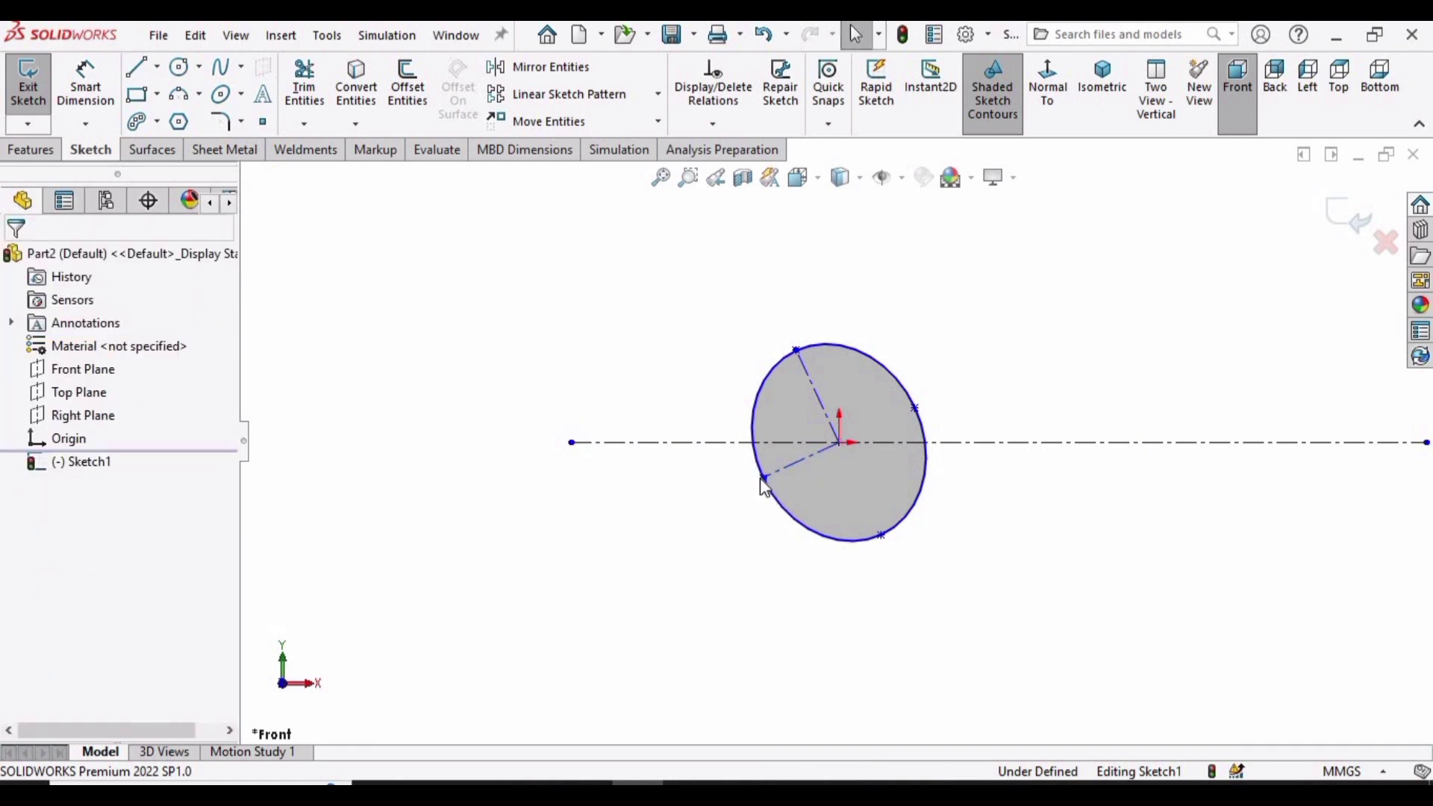
- Draw a 22.41 mm solid line at 25.19° across the ellipse's upper-left area and select it
left_click(137, 73)
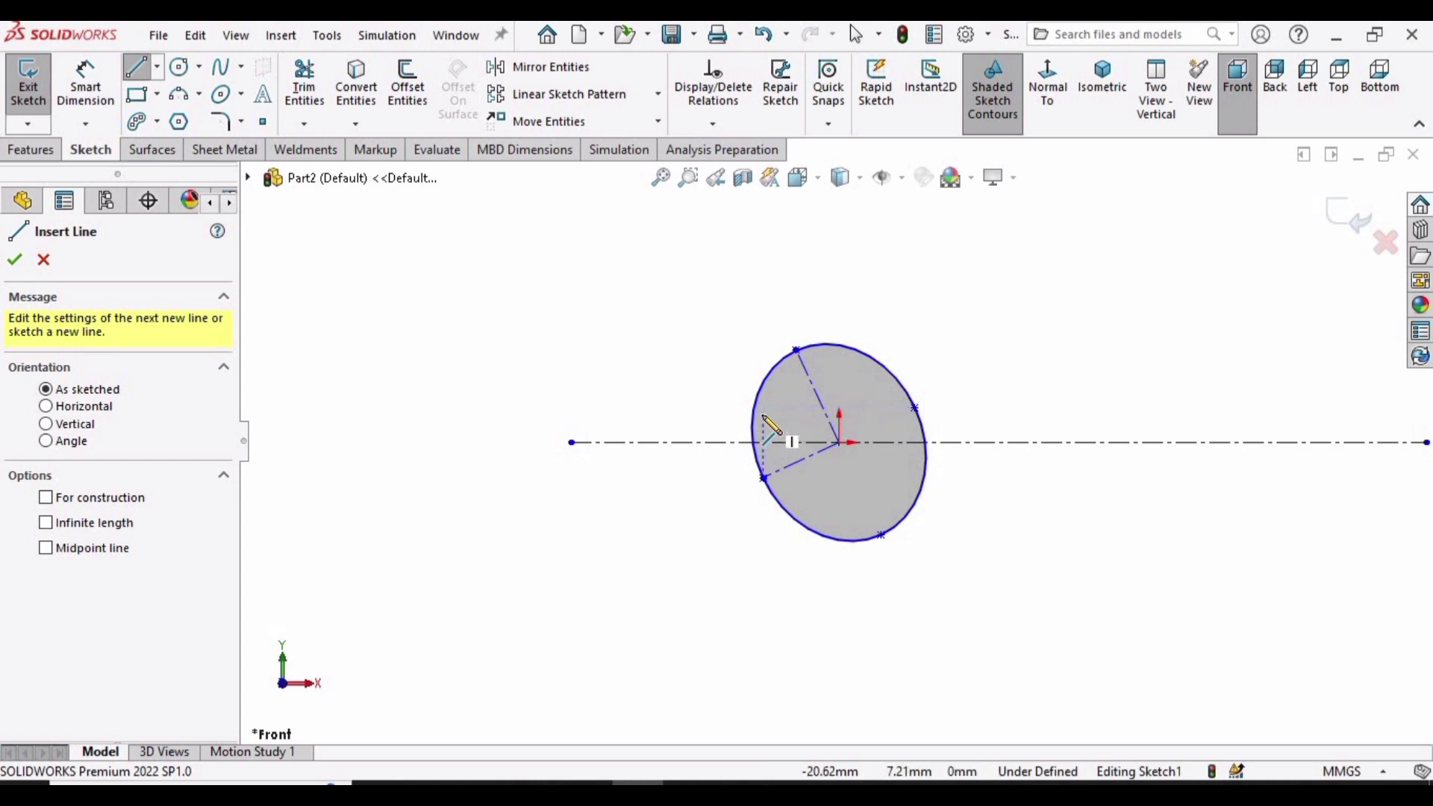
left_click(763, 415)
left_click(839, 379)
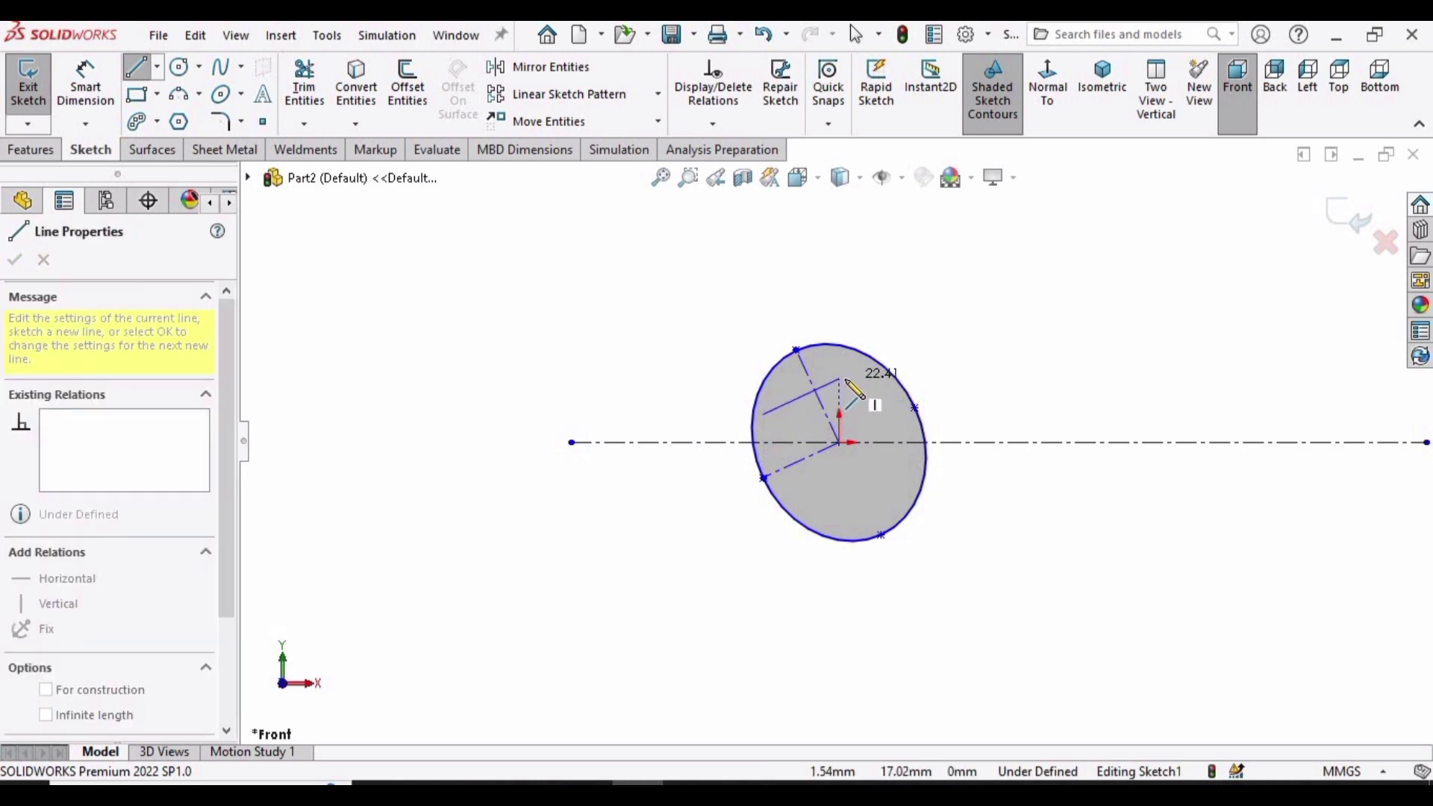
key("Escape")
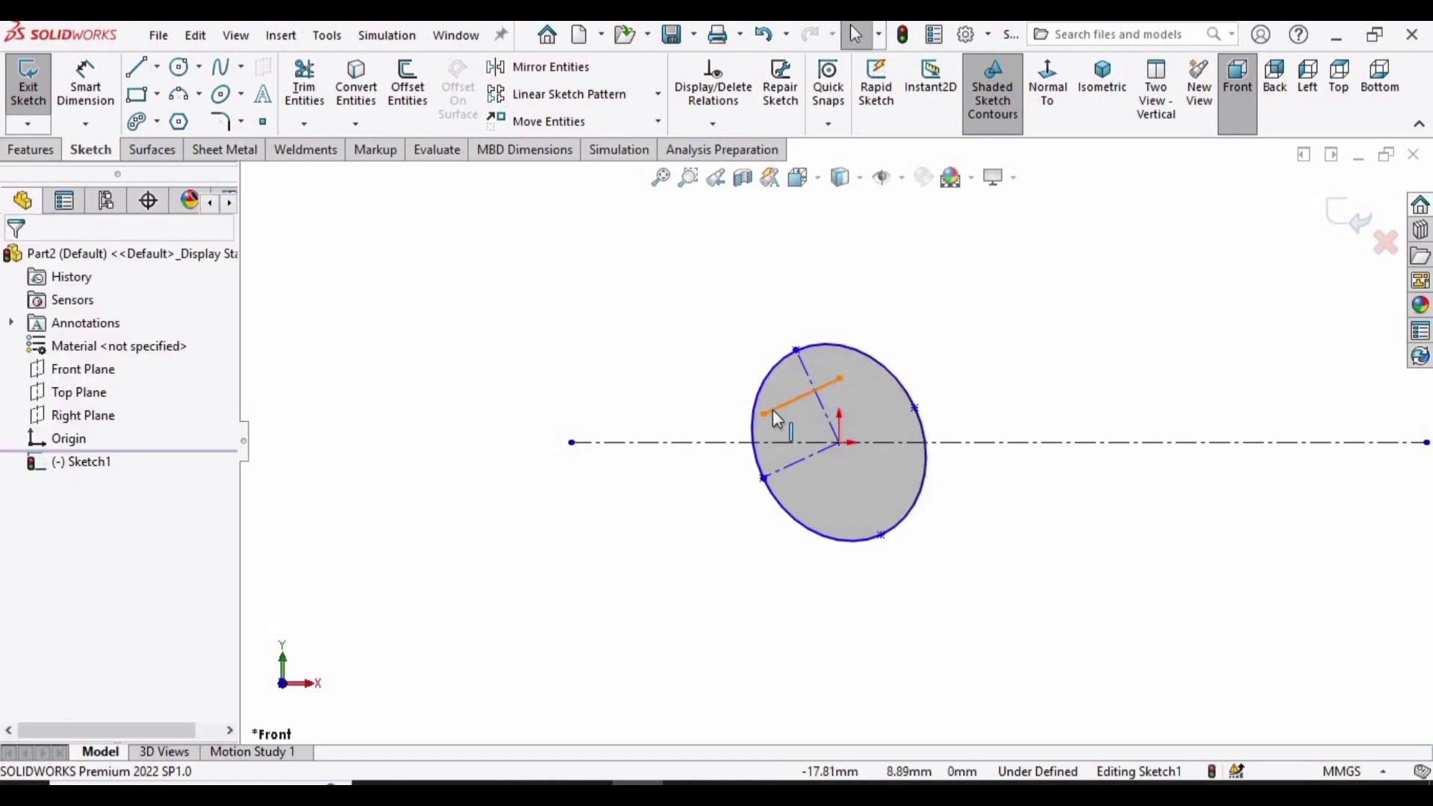
left_click(773, 410)
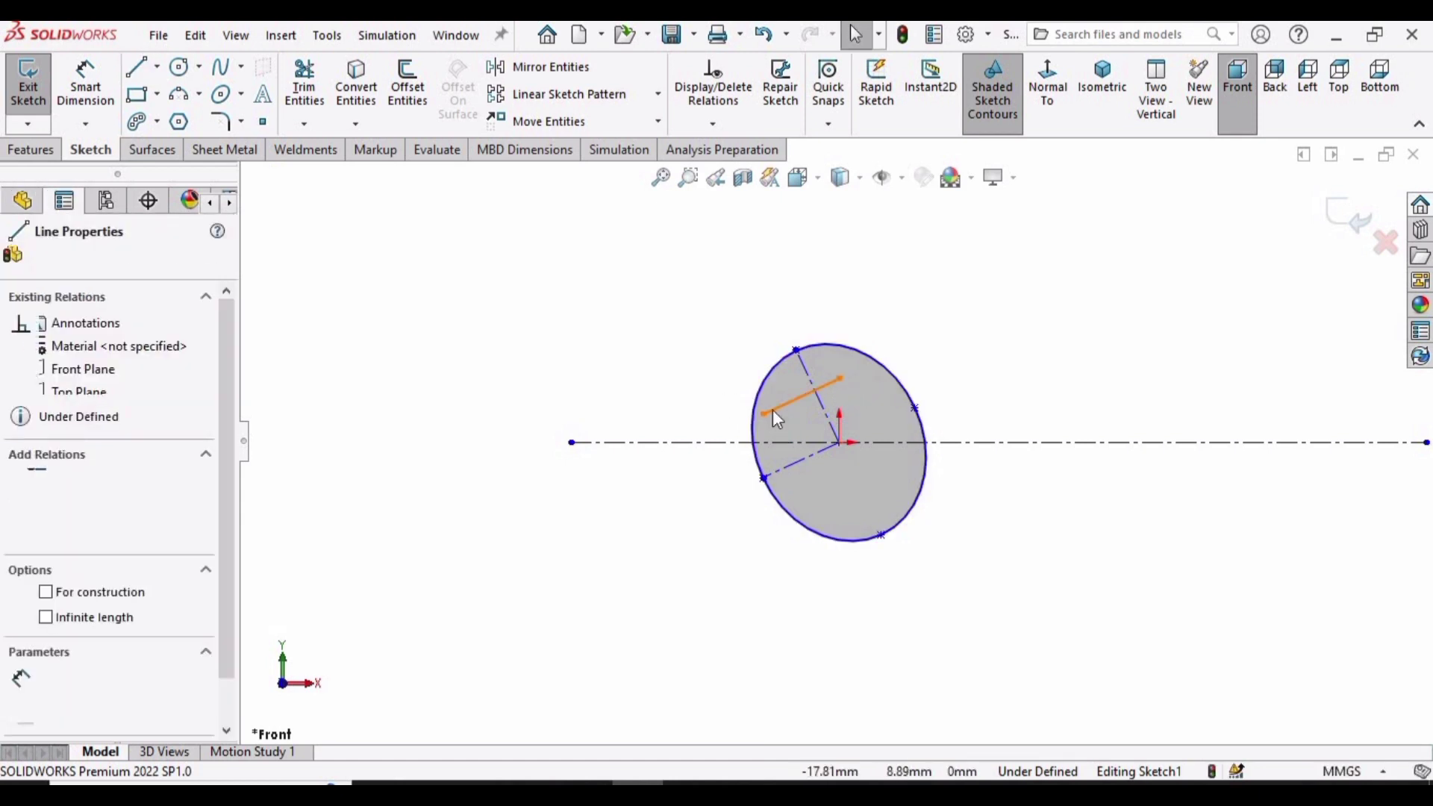
- Make the short line parallel to the lower construction line
left_click(782, 468, "ctrl")
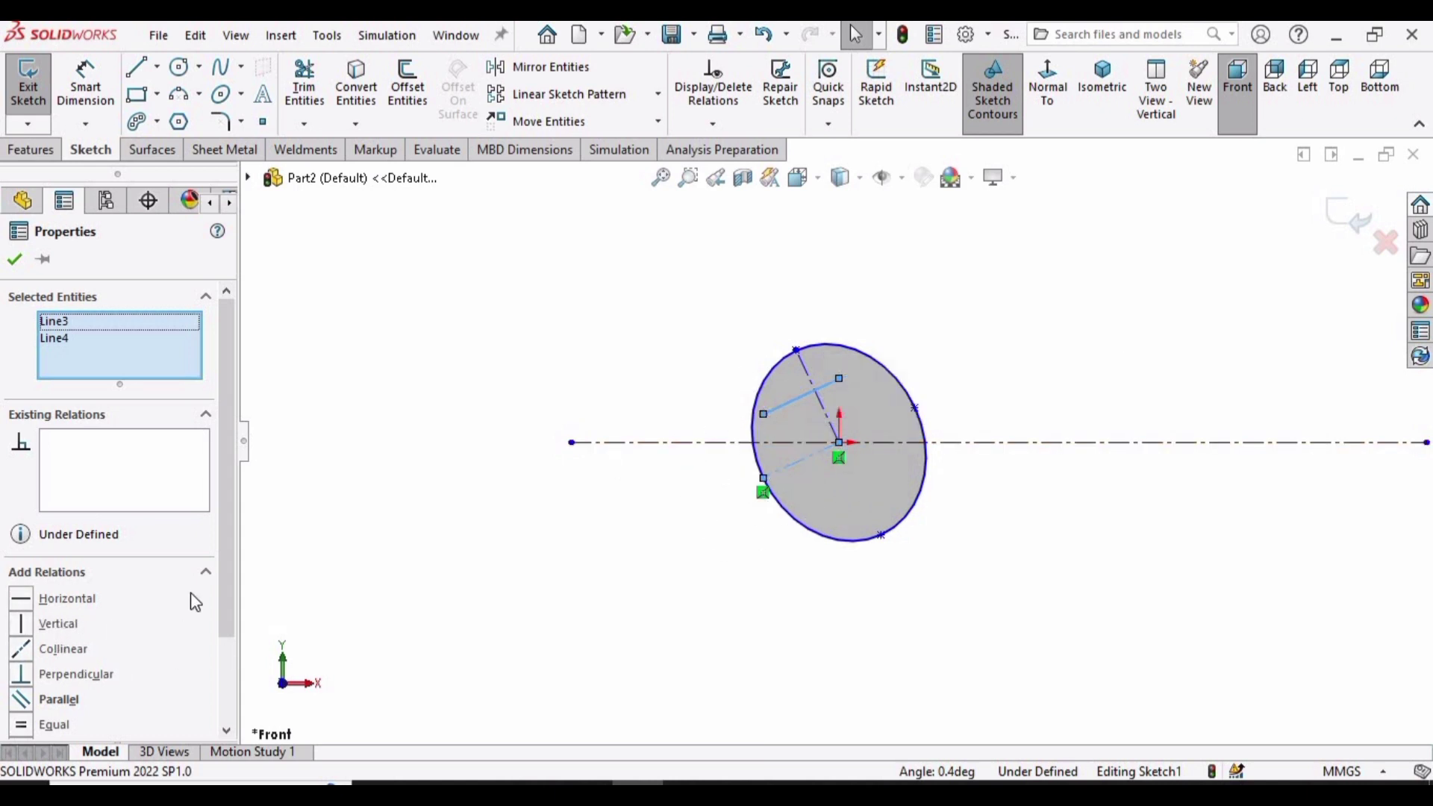
left_click_drag(228, 601, 226, 646)
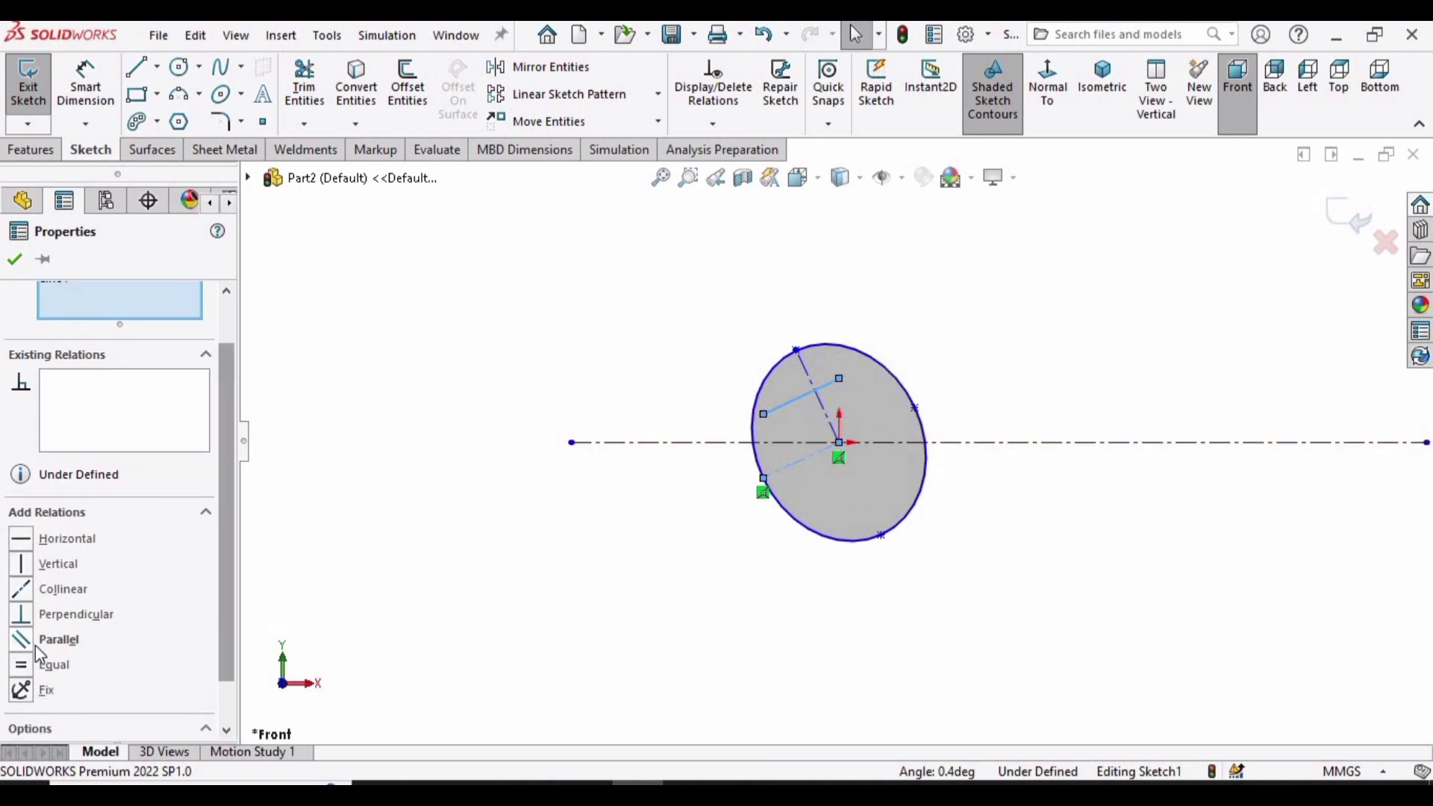
left_click(59, 639)
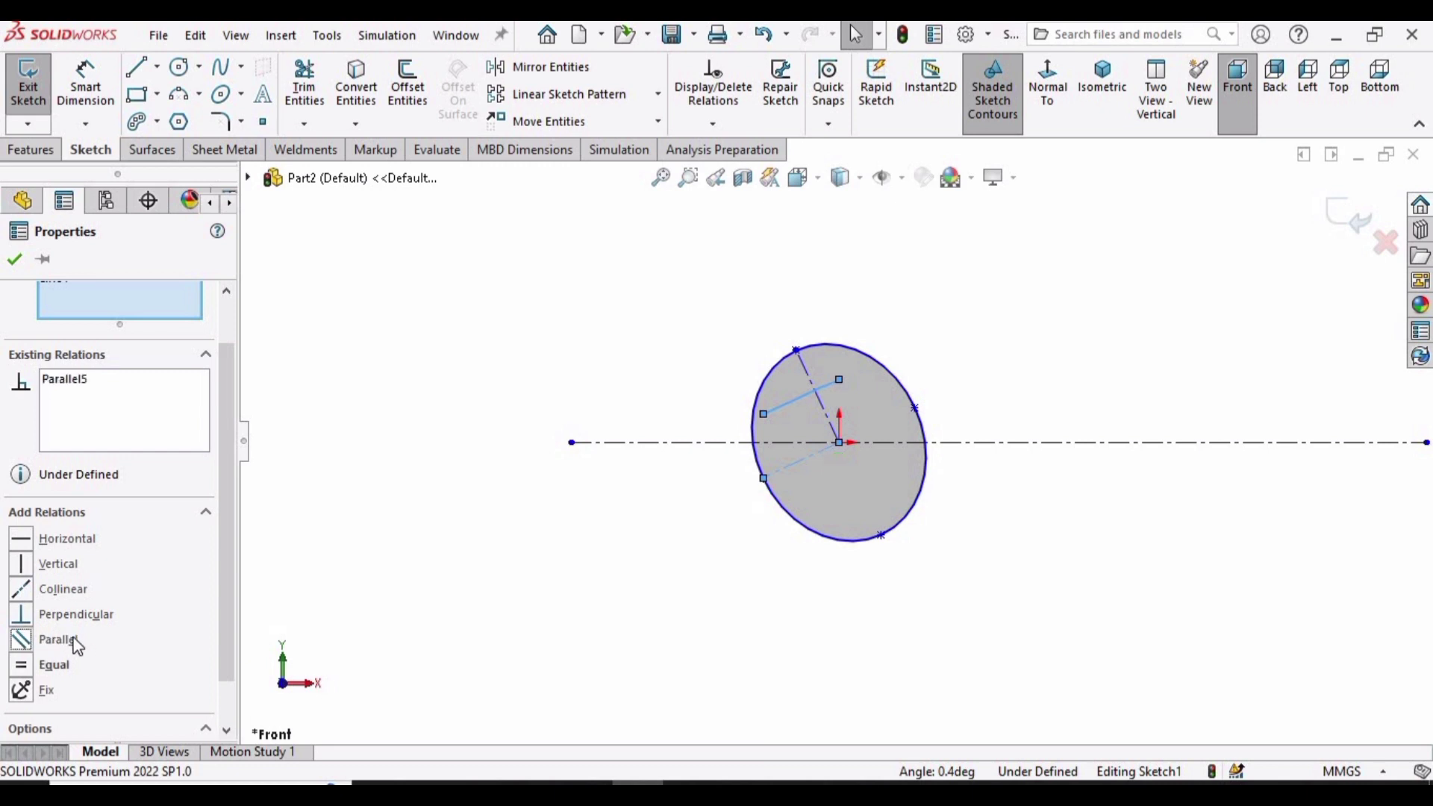
left_click(15, 259)
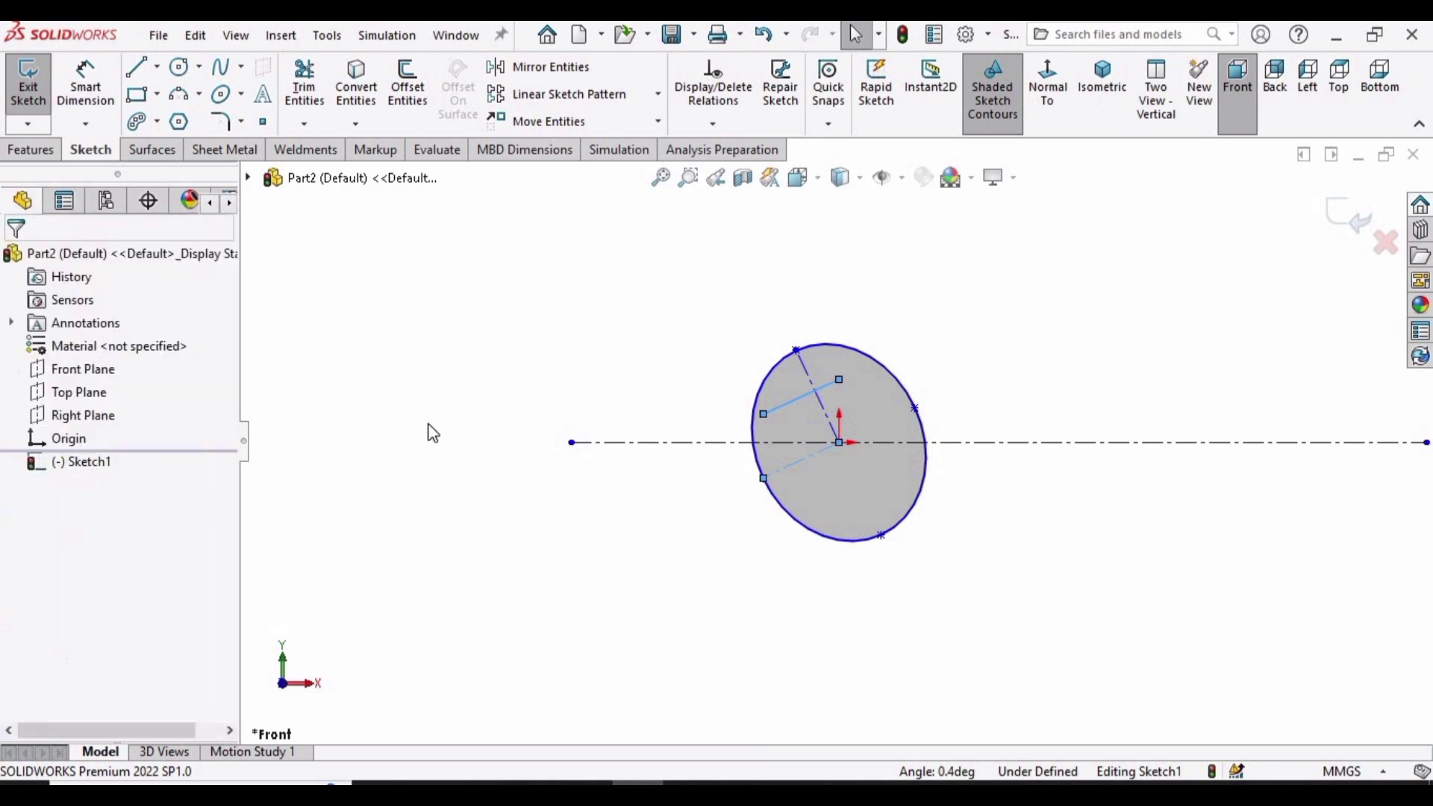
- Make the line's left endpoint coincident with the ellipse edge
scroll(775, 410, "down", 4)
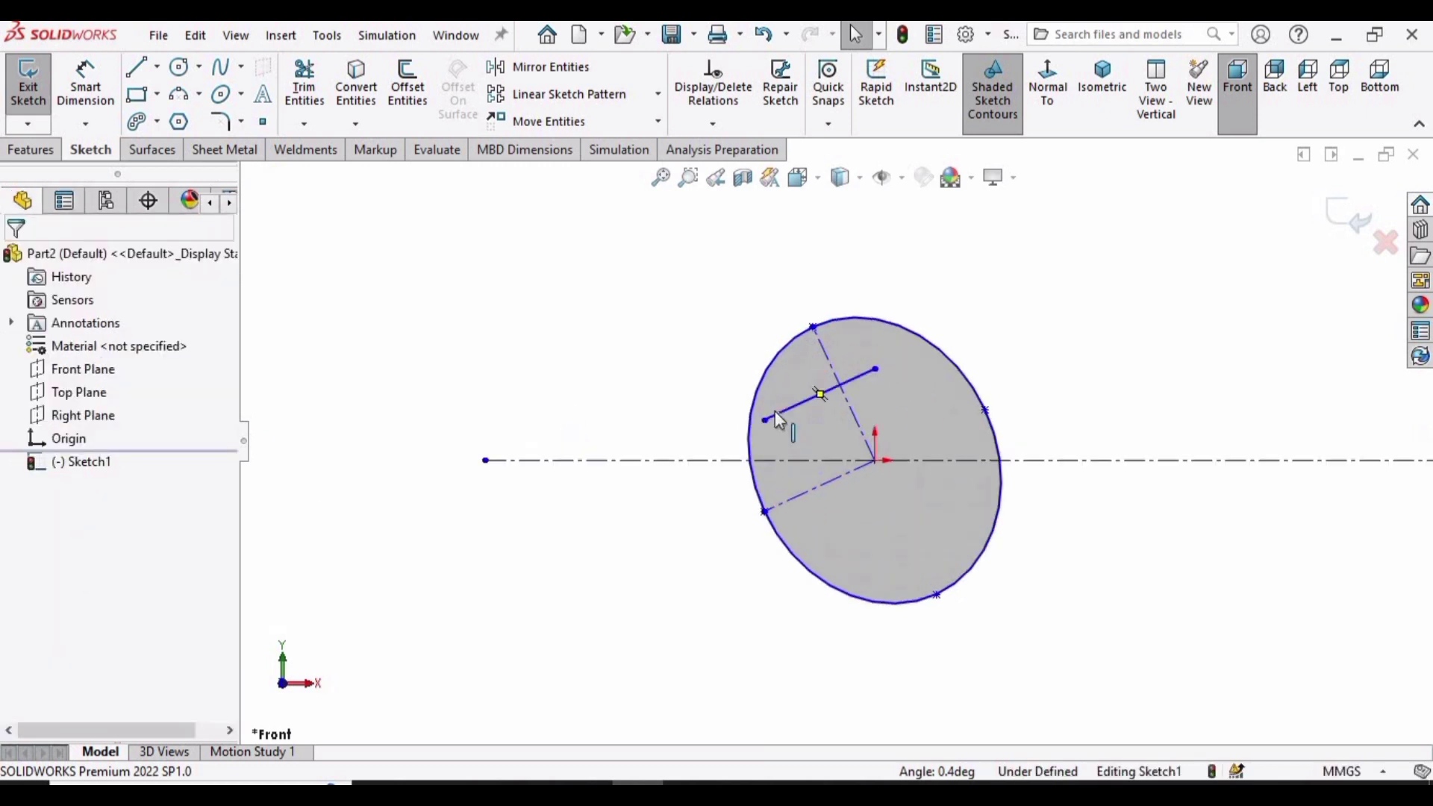
left_click(768, 422)
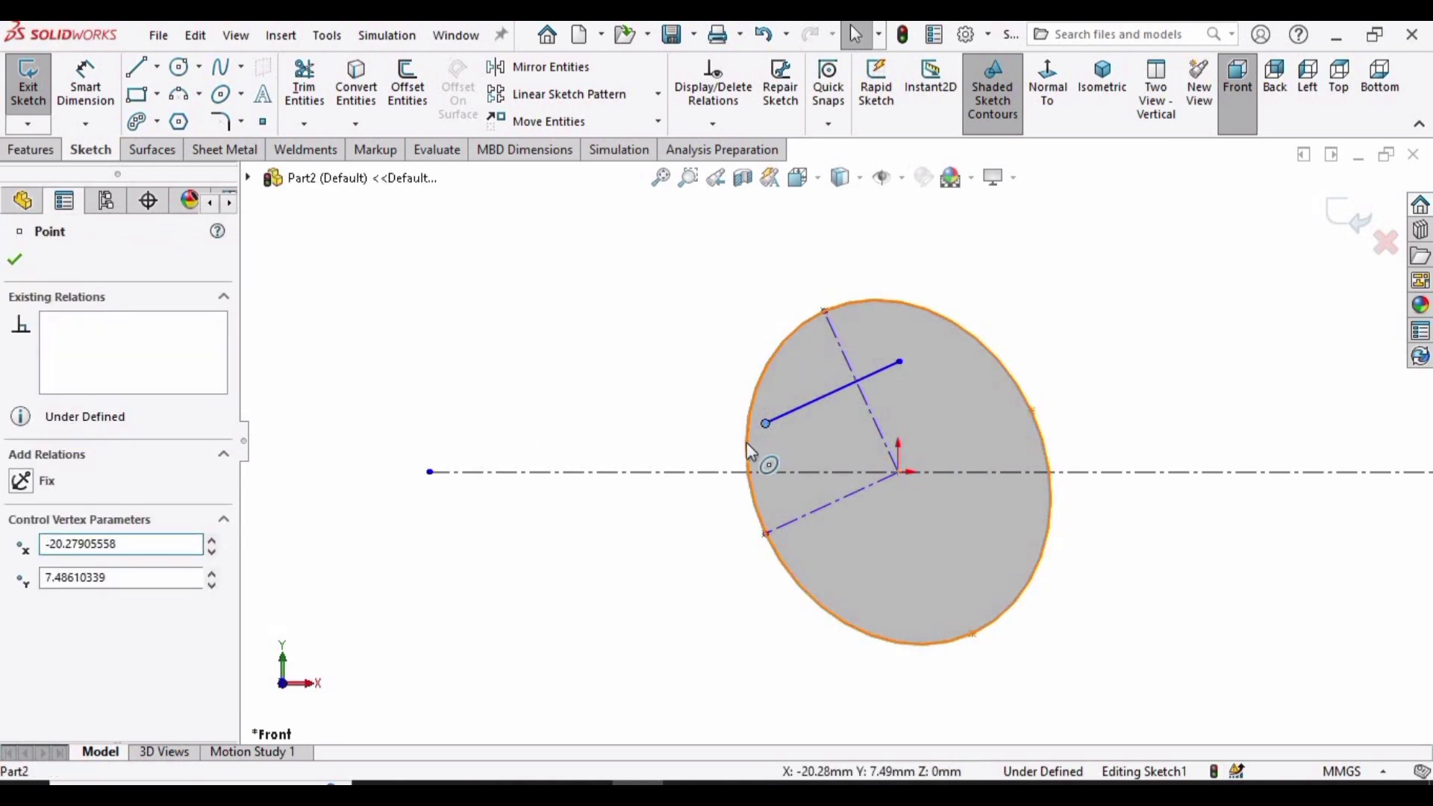
left_click(746, 444, "ctrl")
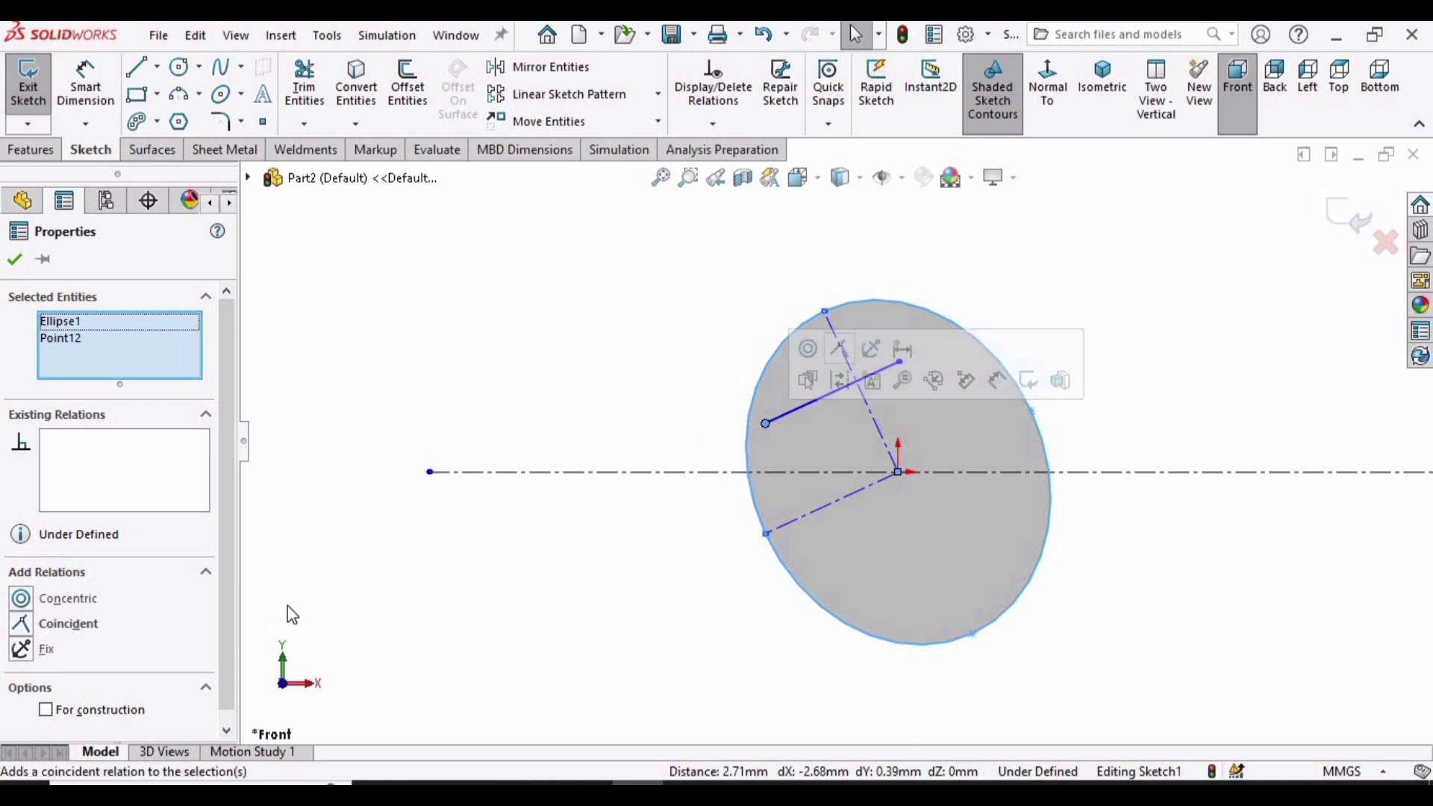
left_click(61, 624)
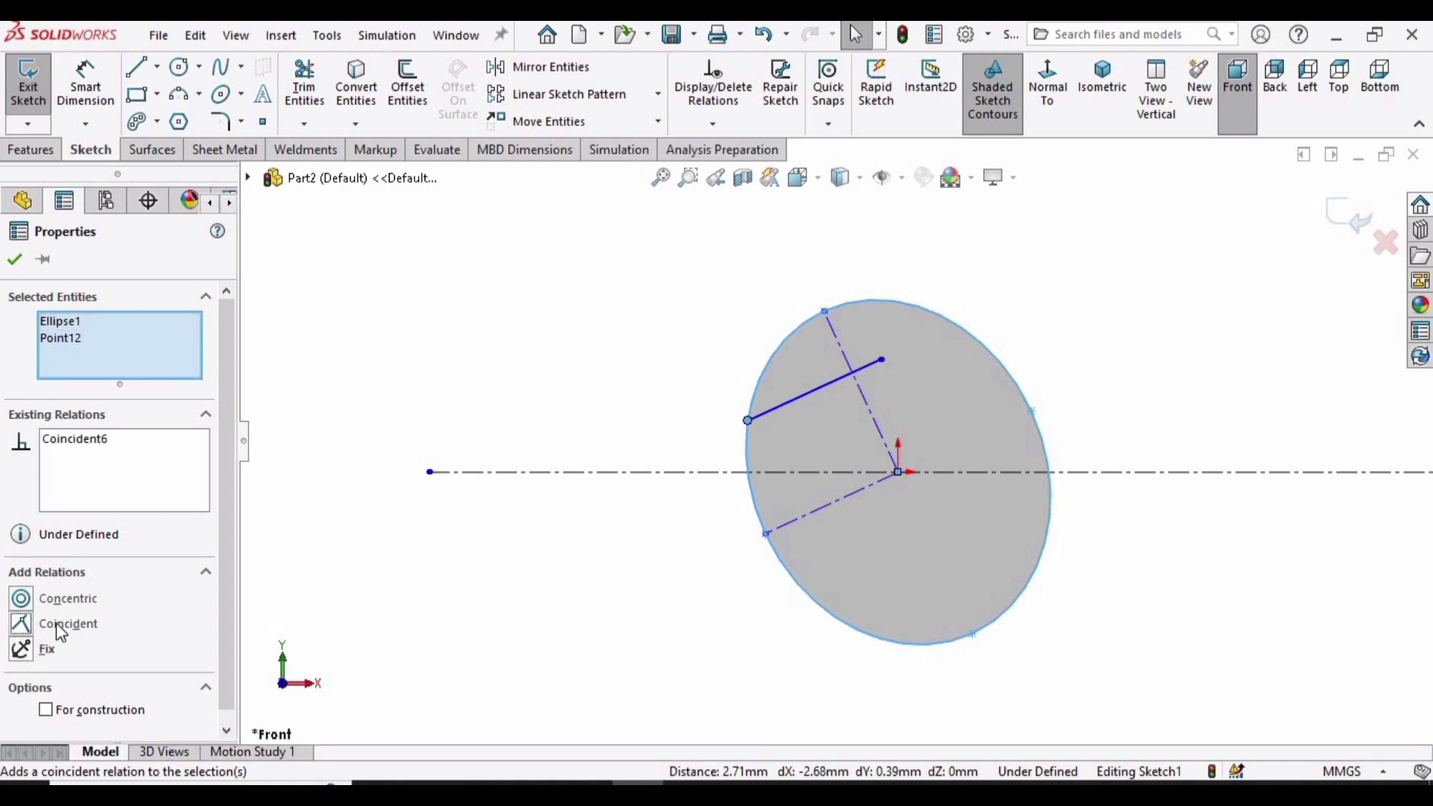
left_click(707, 406)
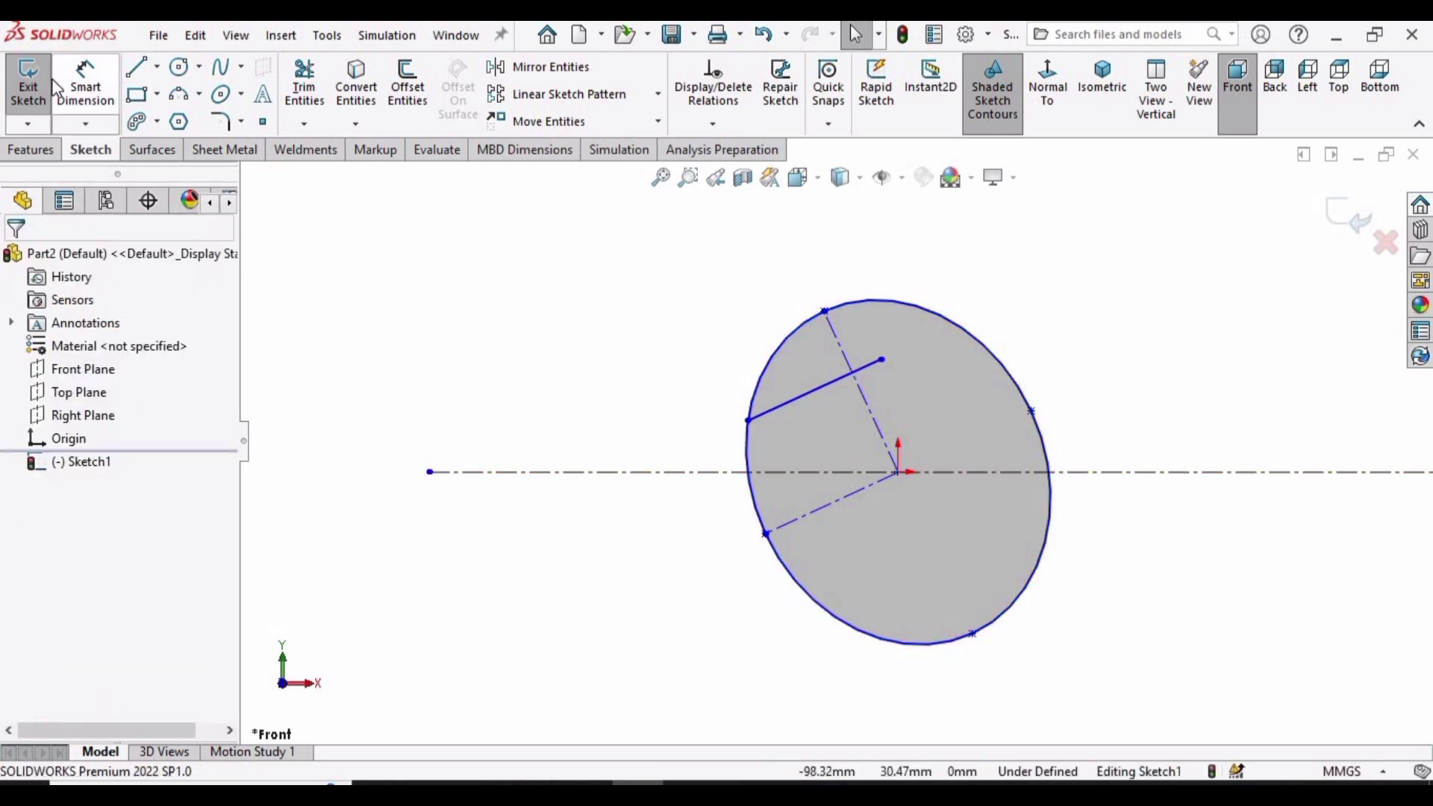
- Dimension the short line 12.5 mm from the diagonal centreline
left_click(85, 82)
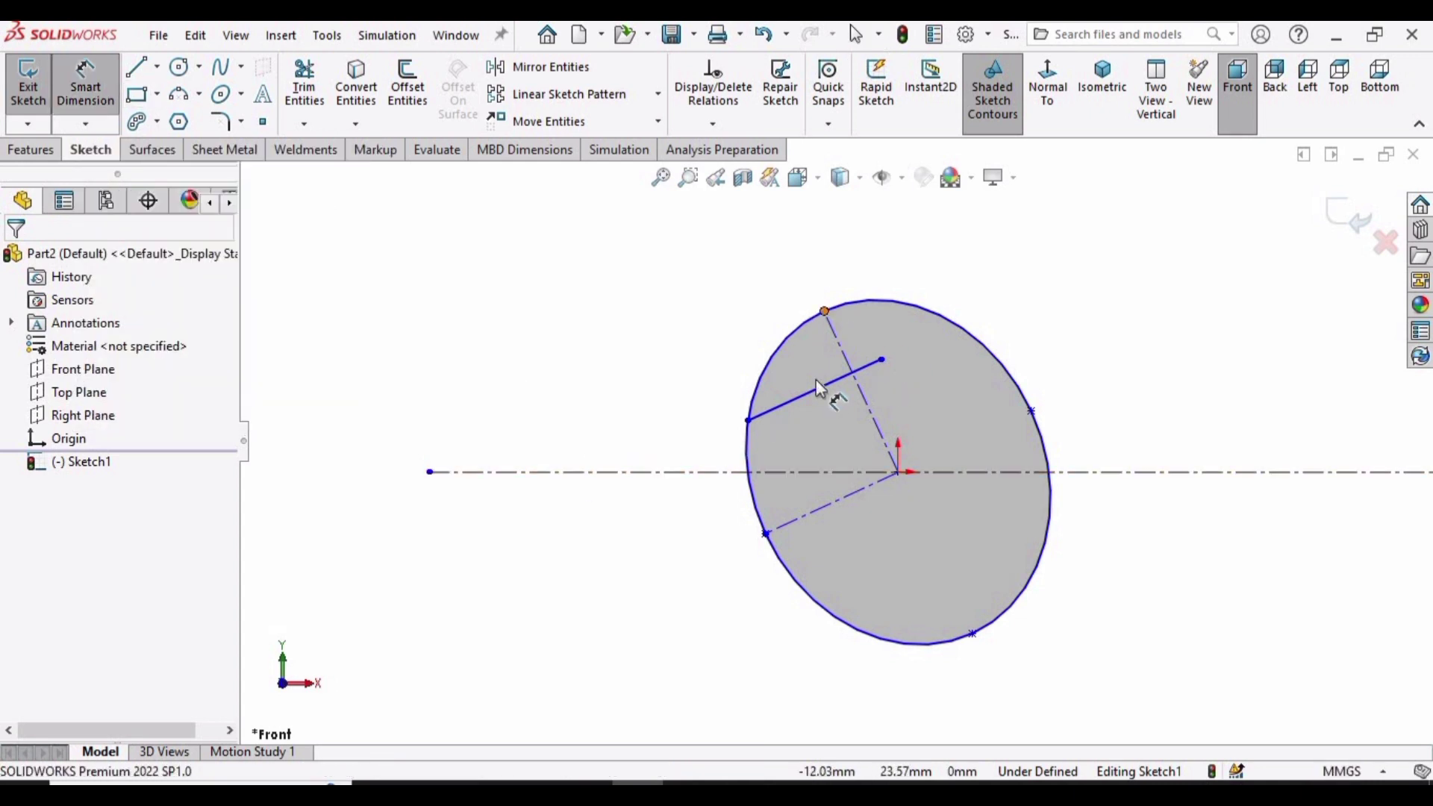
left_click(773, 410)
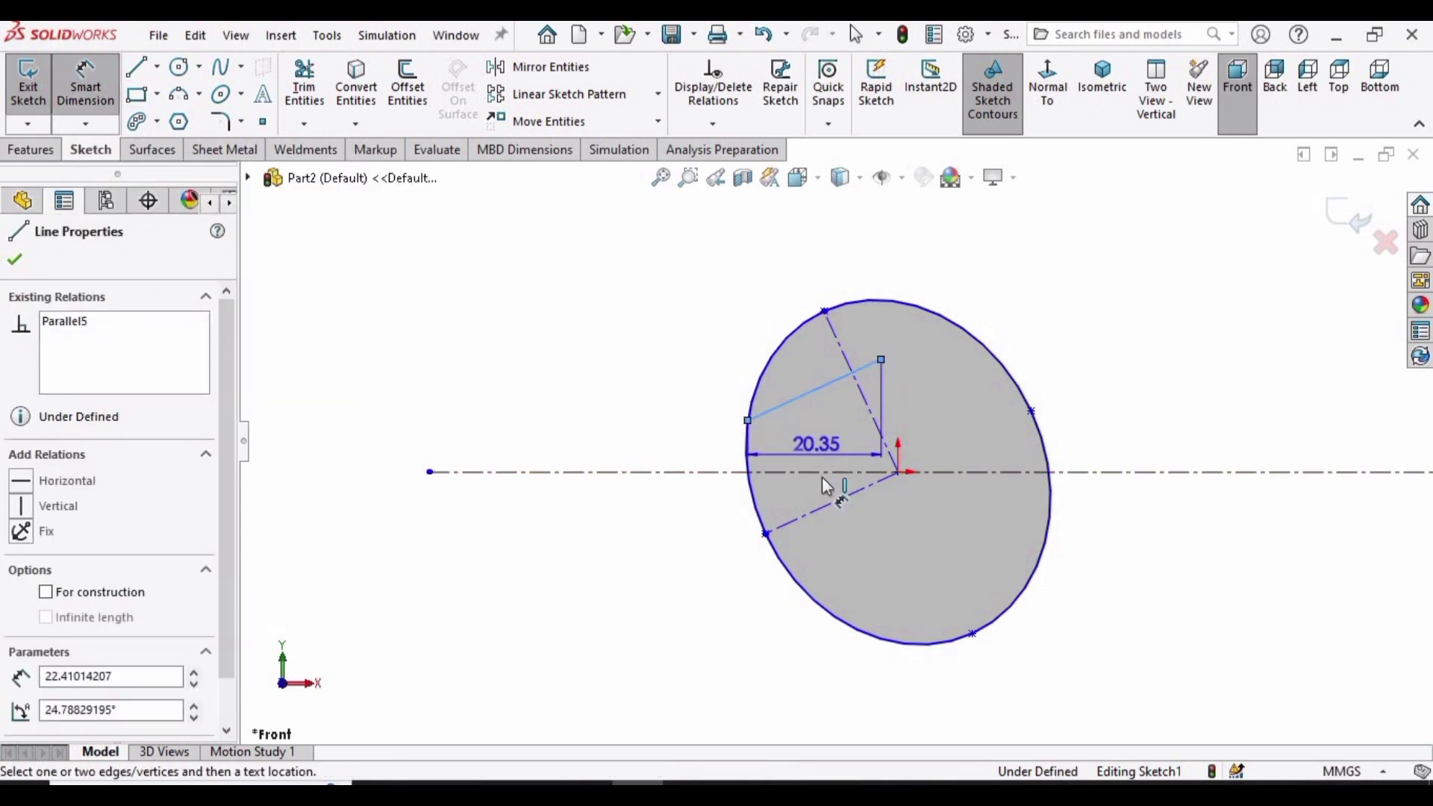
left_click(859, 490)
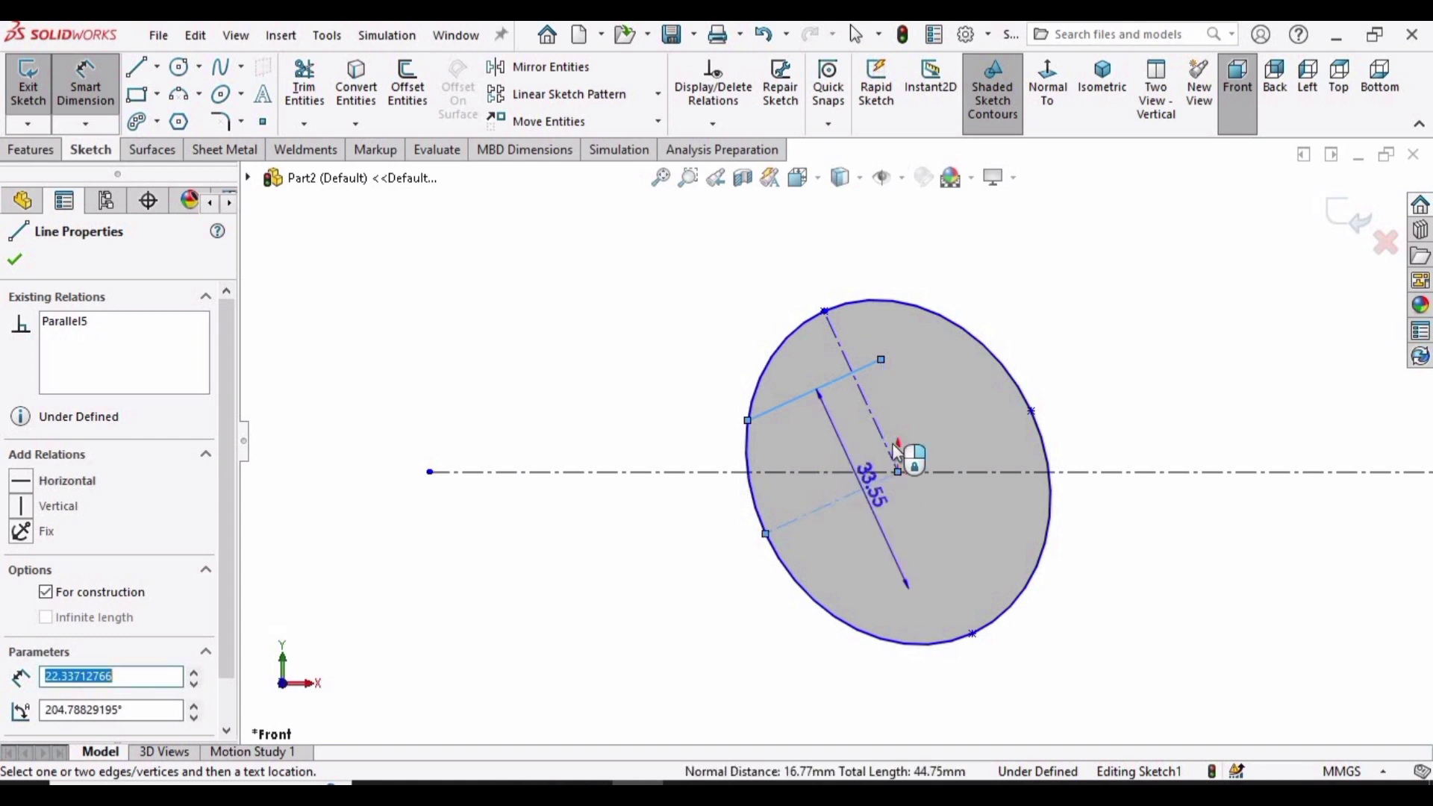
left_click(946, 396)
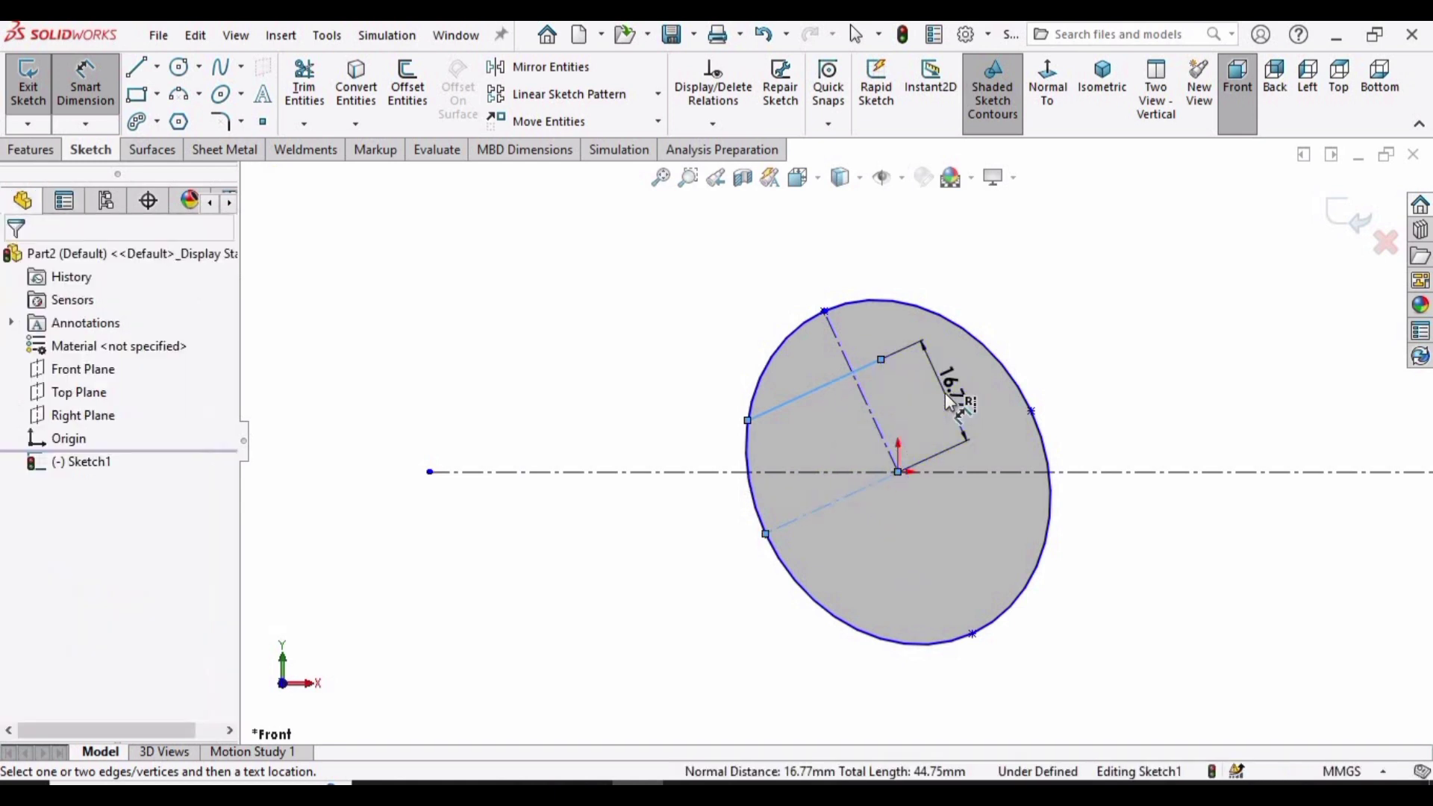
type("12.")
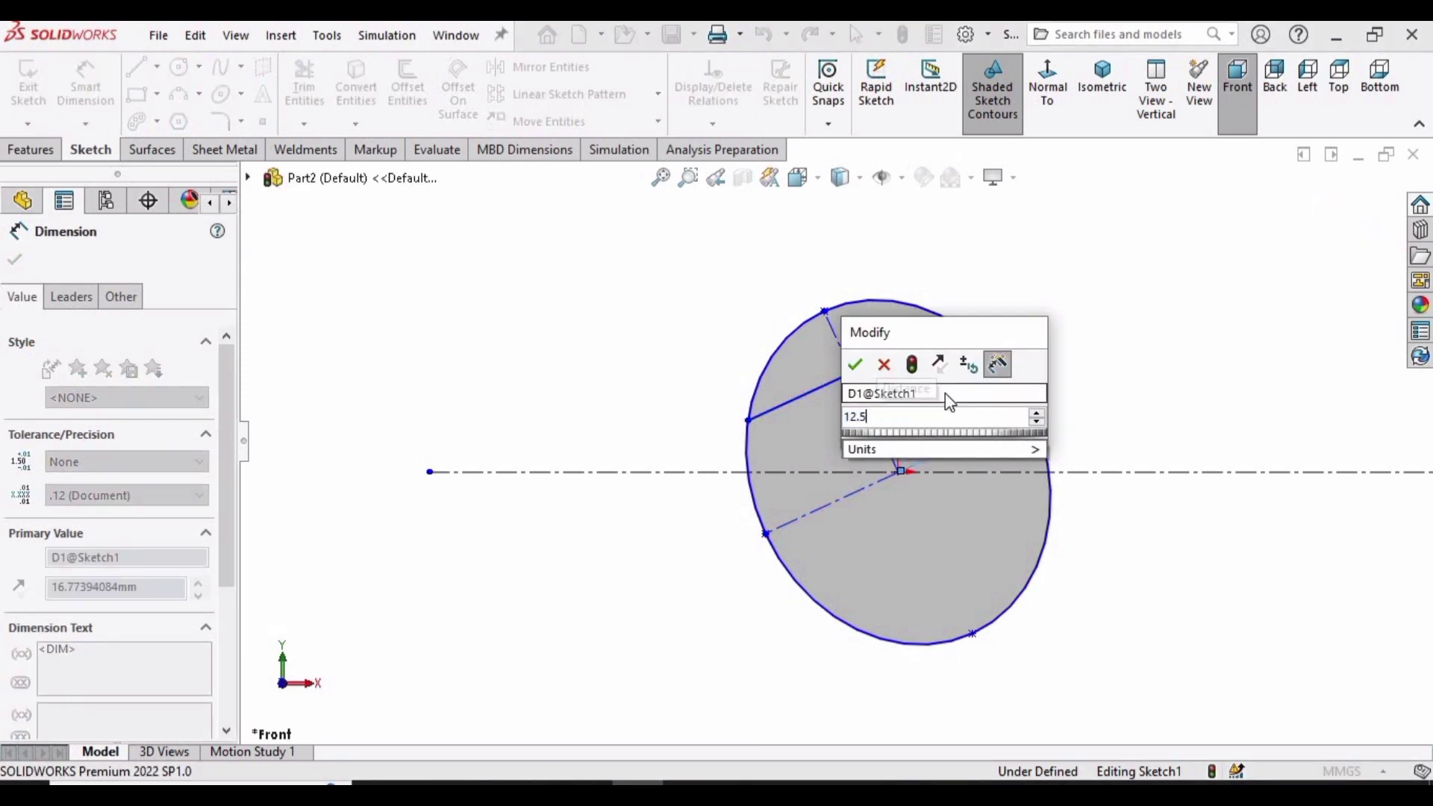
type("5")
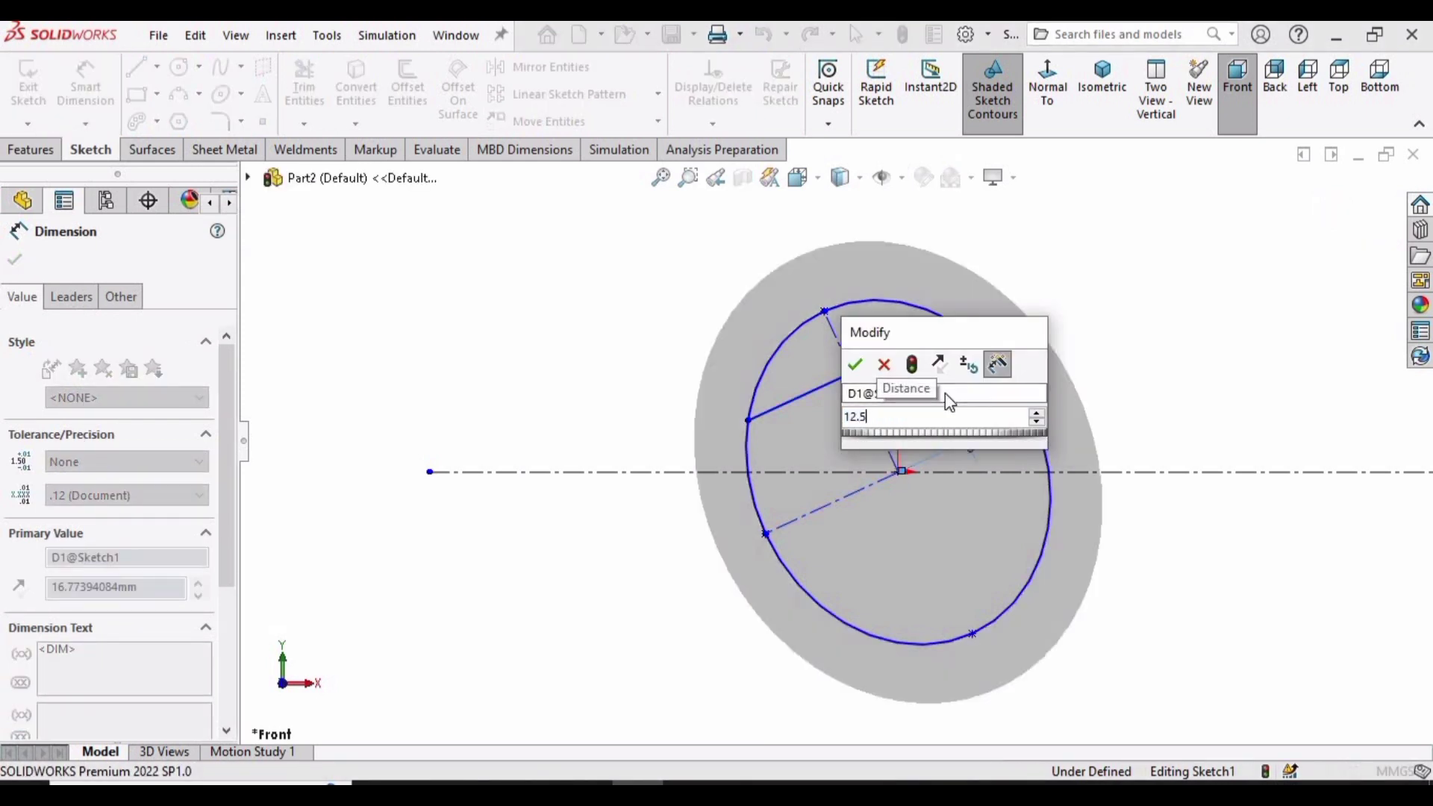
key("Return")
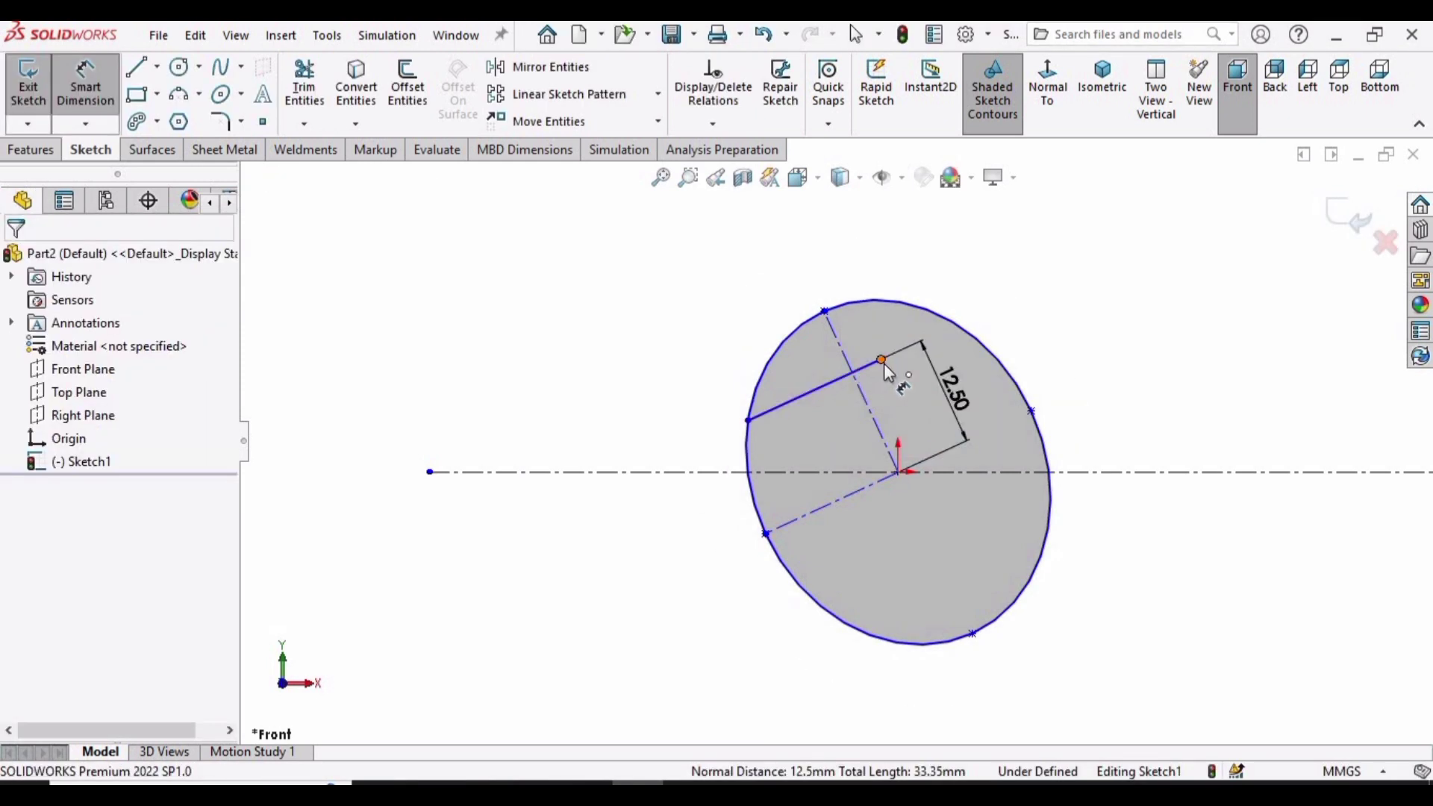
- Dimension the line to 20 mm long and pick the ellipse's top and bottom points
left_click(882, 361)
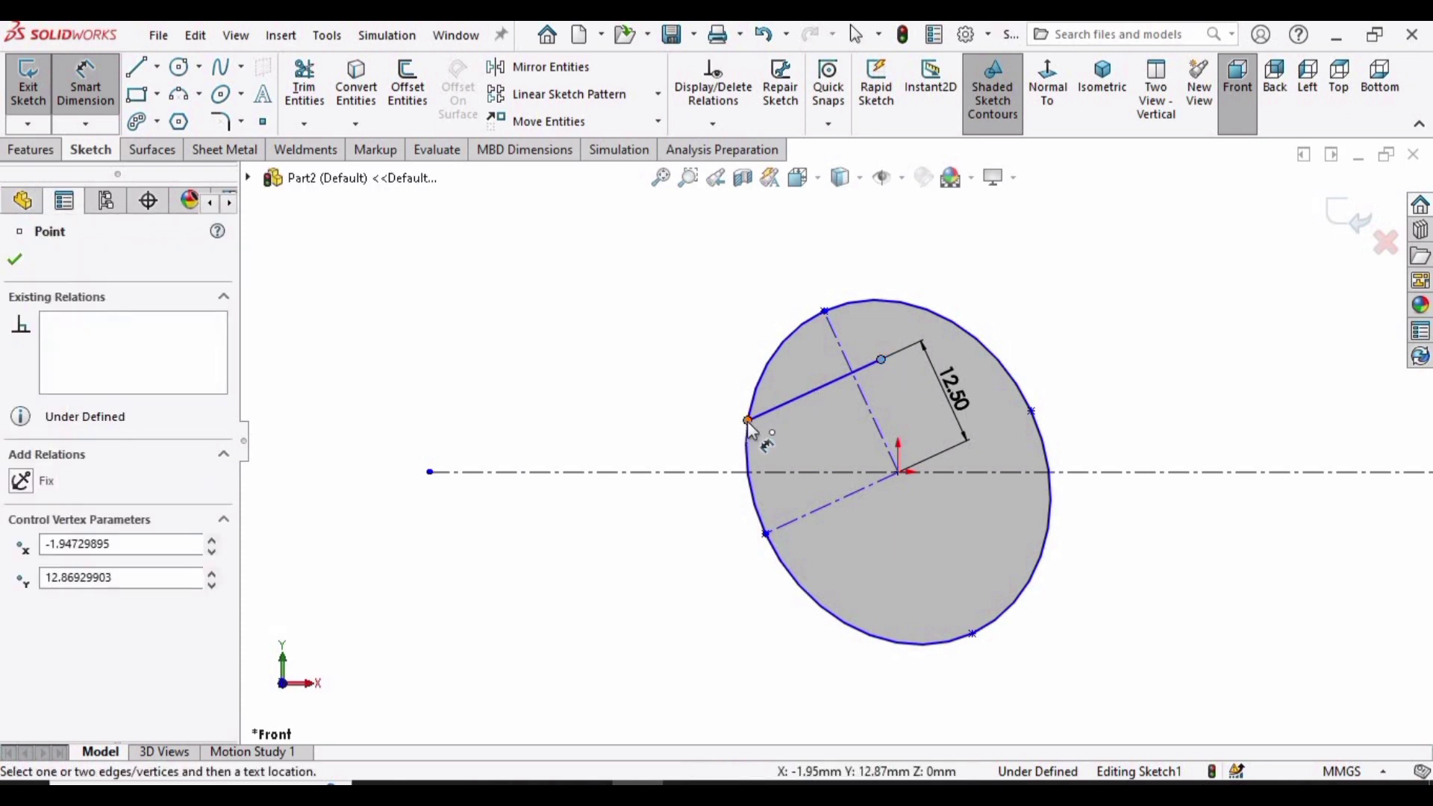
left_click(749, 421)
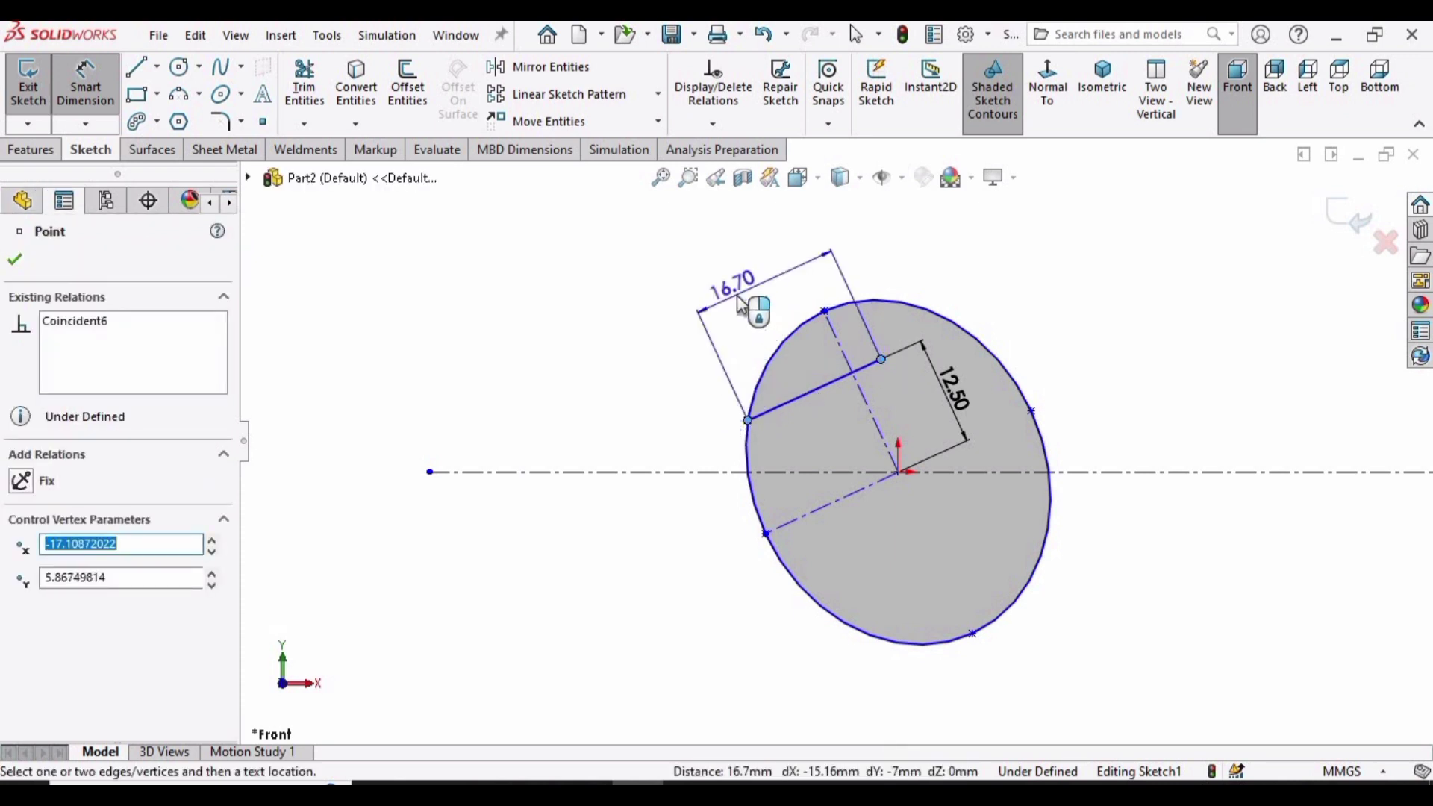
left_click(739, 303)
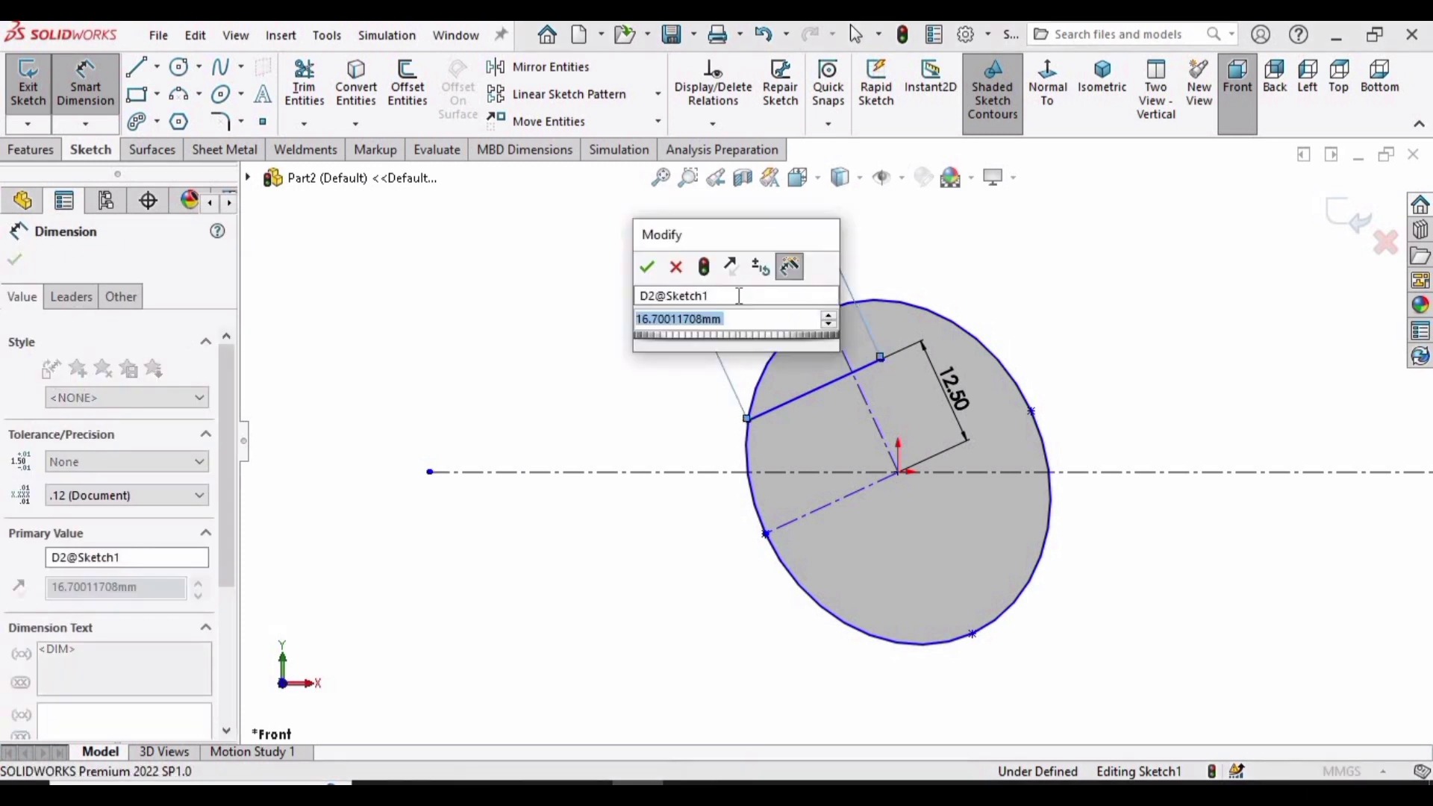
type("20")
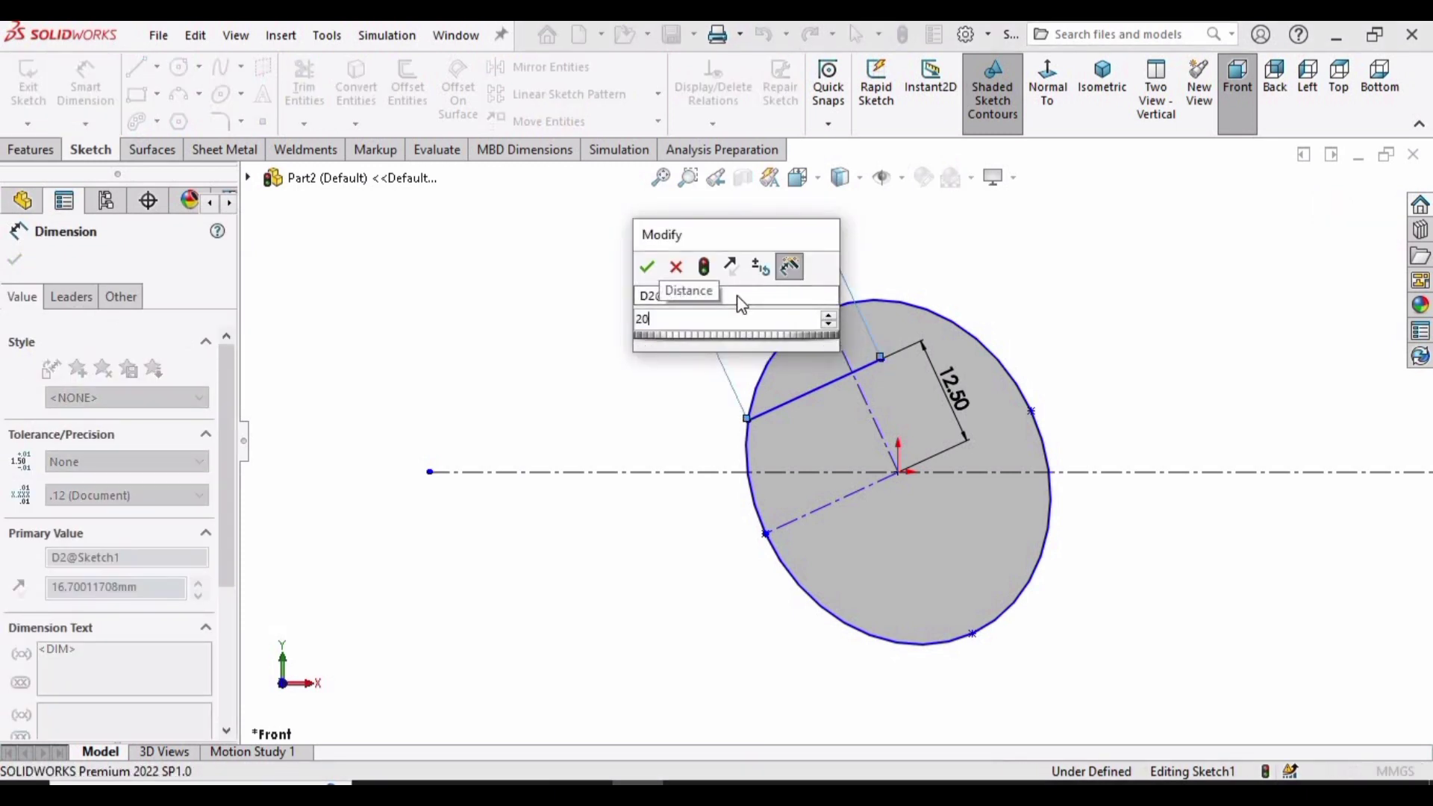
key("Return")
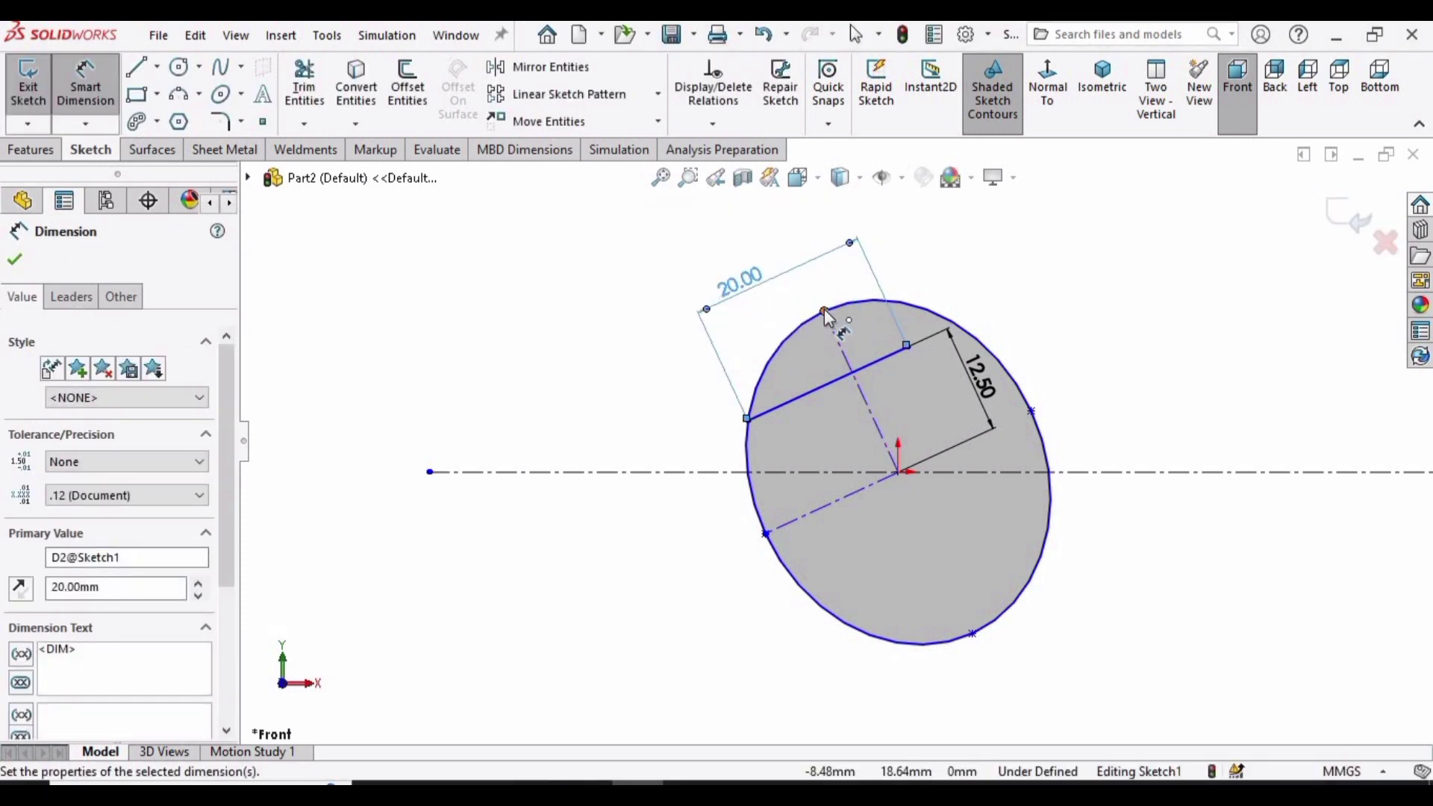
left_click(825, 313)
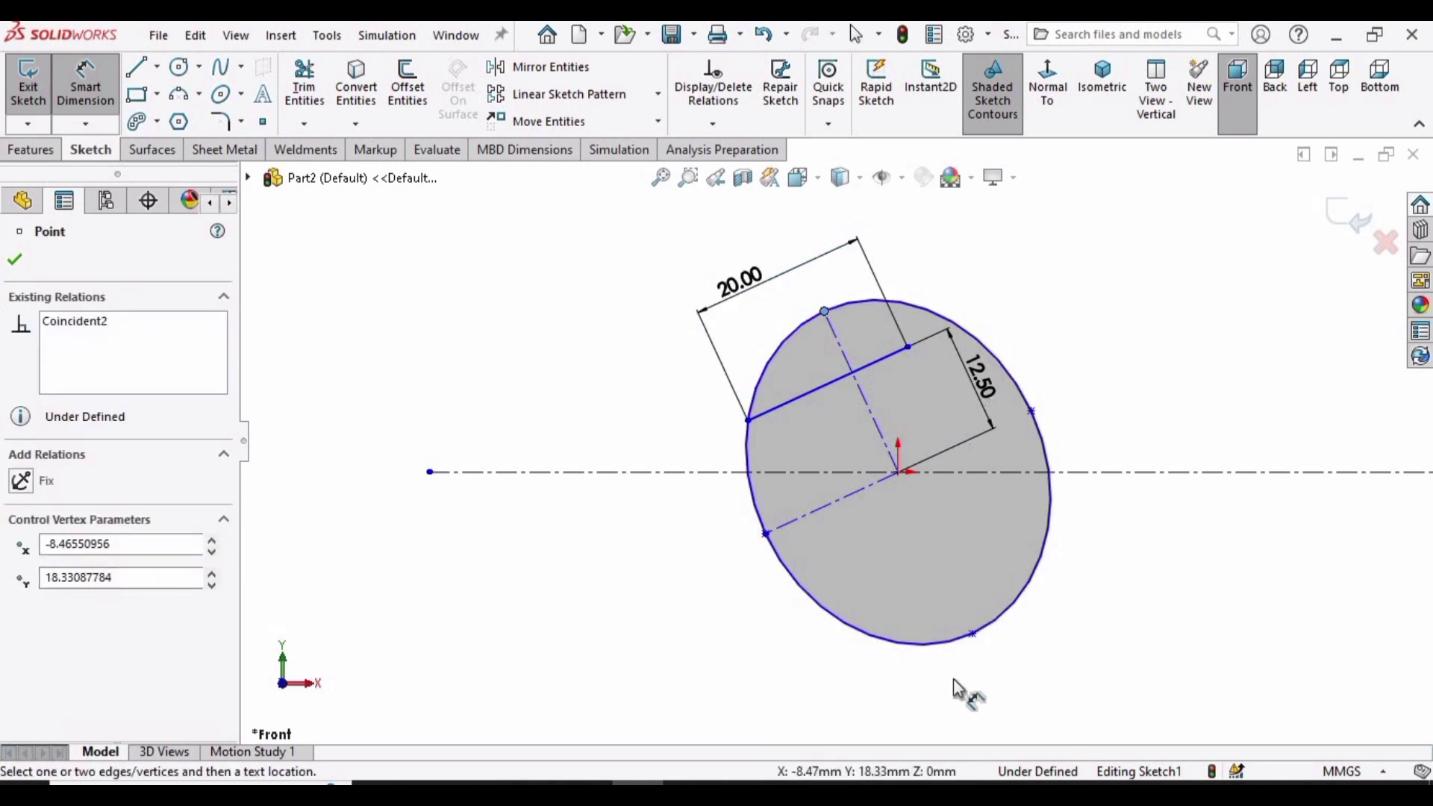
left_click(973, 634)
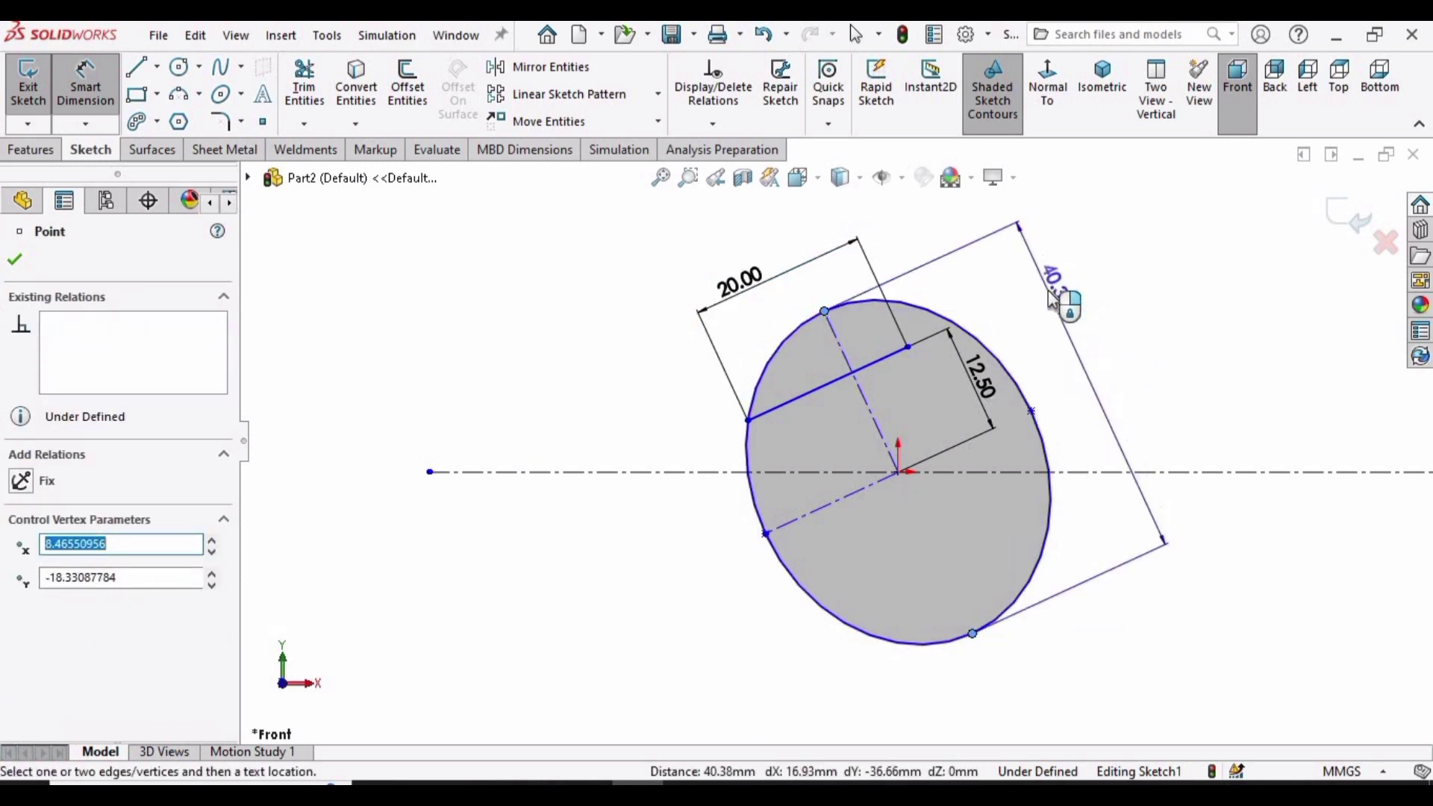
- Dimension the ellipse's major axis to 55 mm and minor axis to 50 mm
left_click(1098, 293)
type("40")
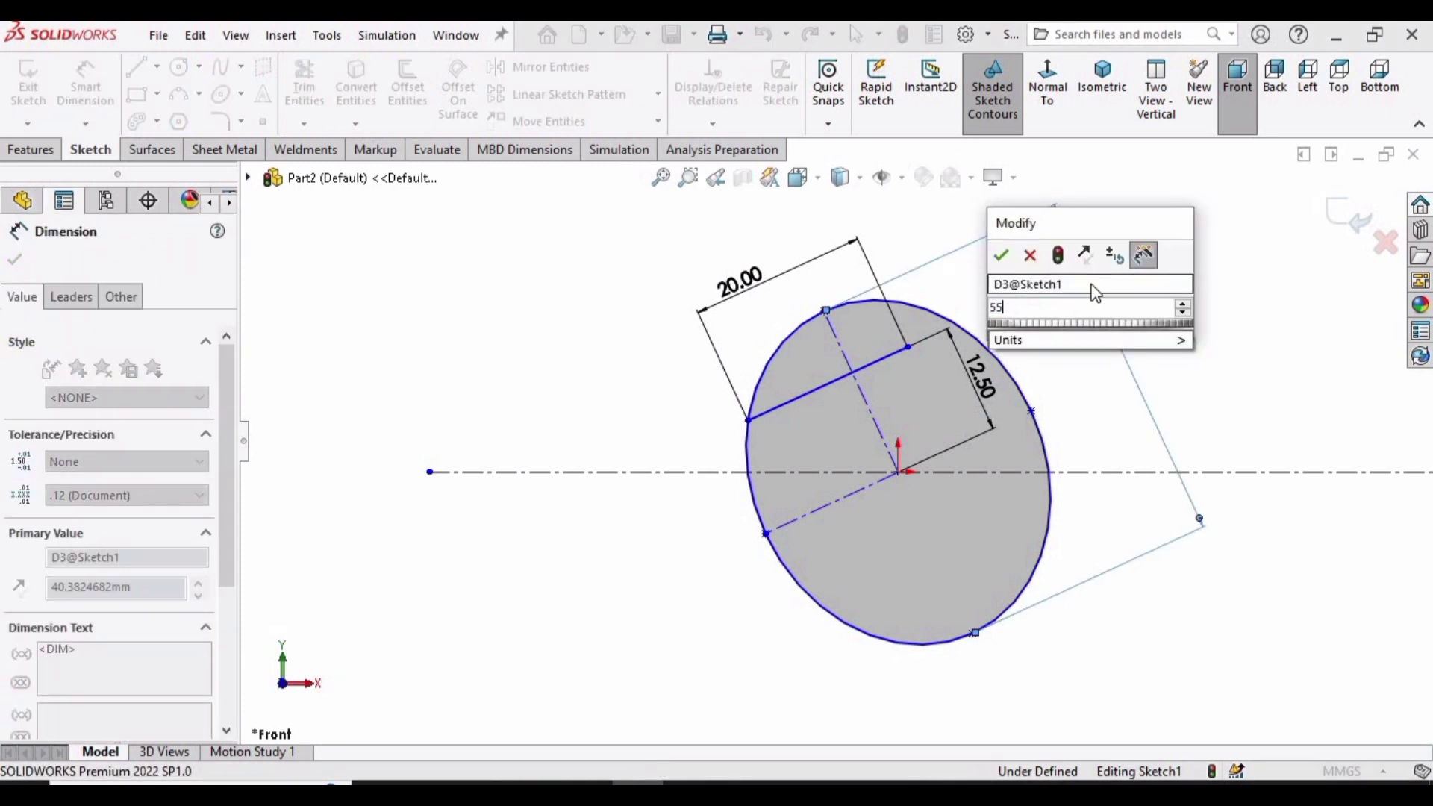
key("Return")
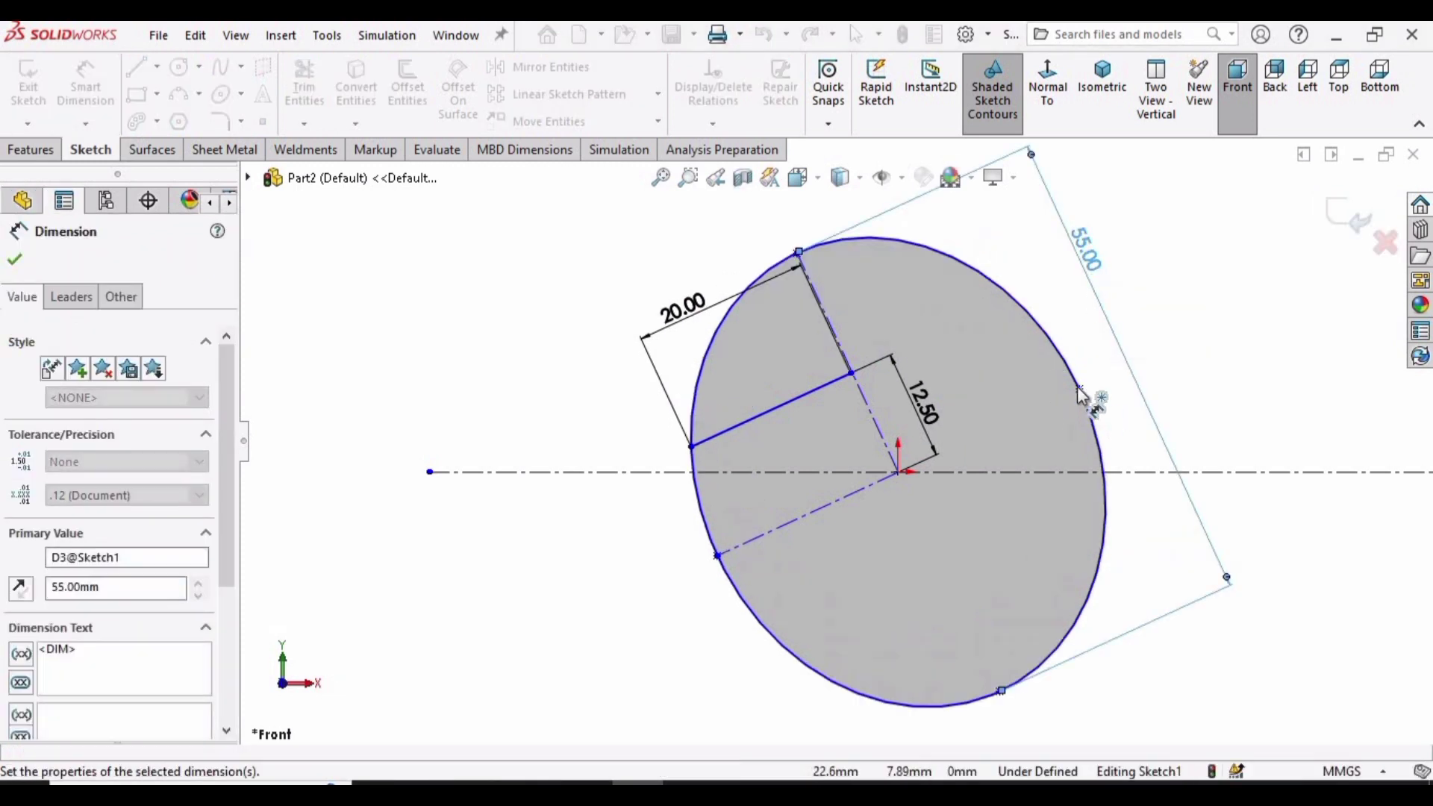
left_click(718, 557)
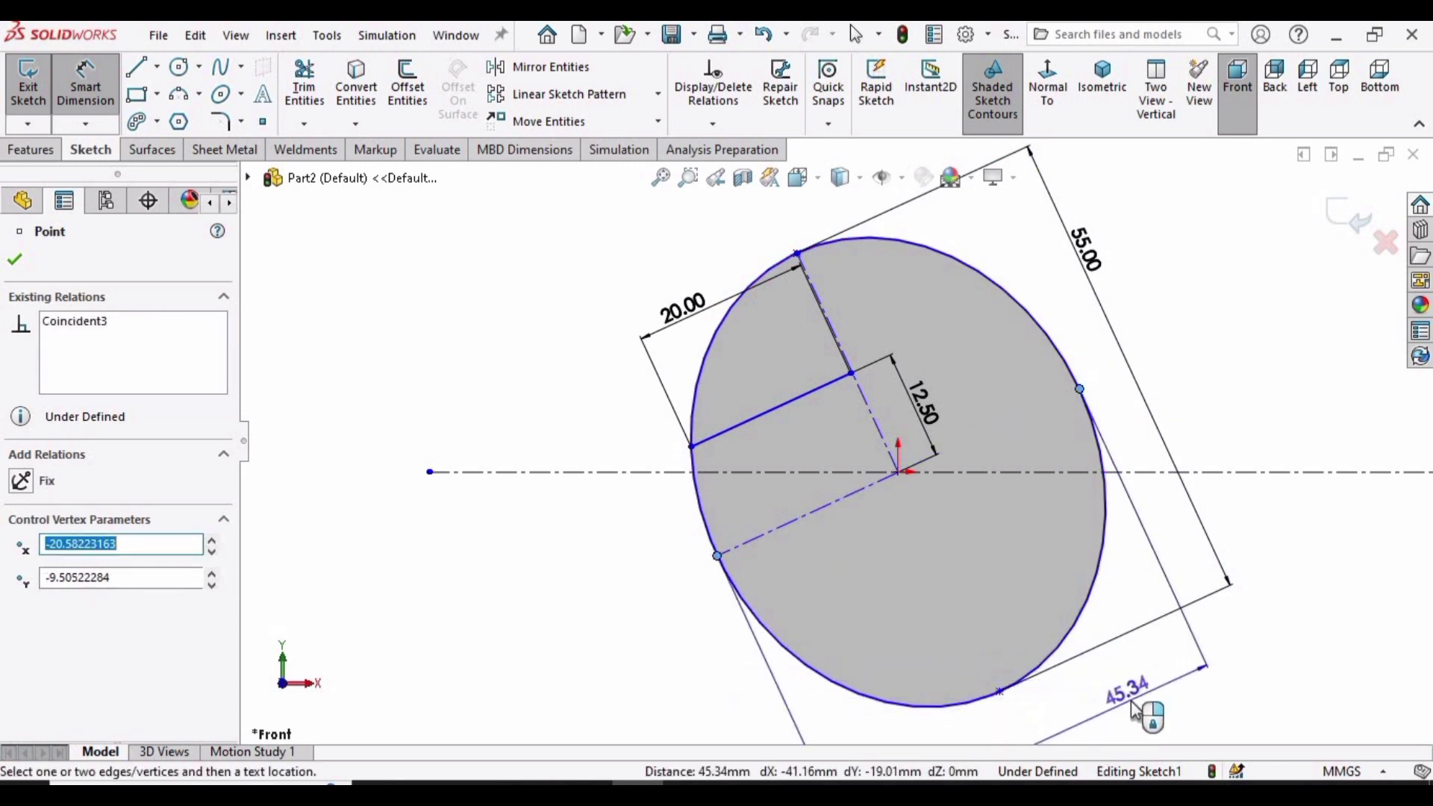
scroll(1133, 710, "up", 3)
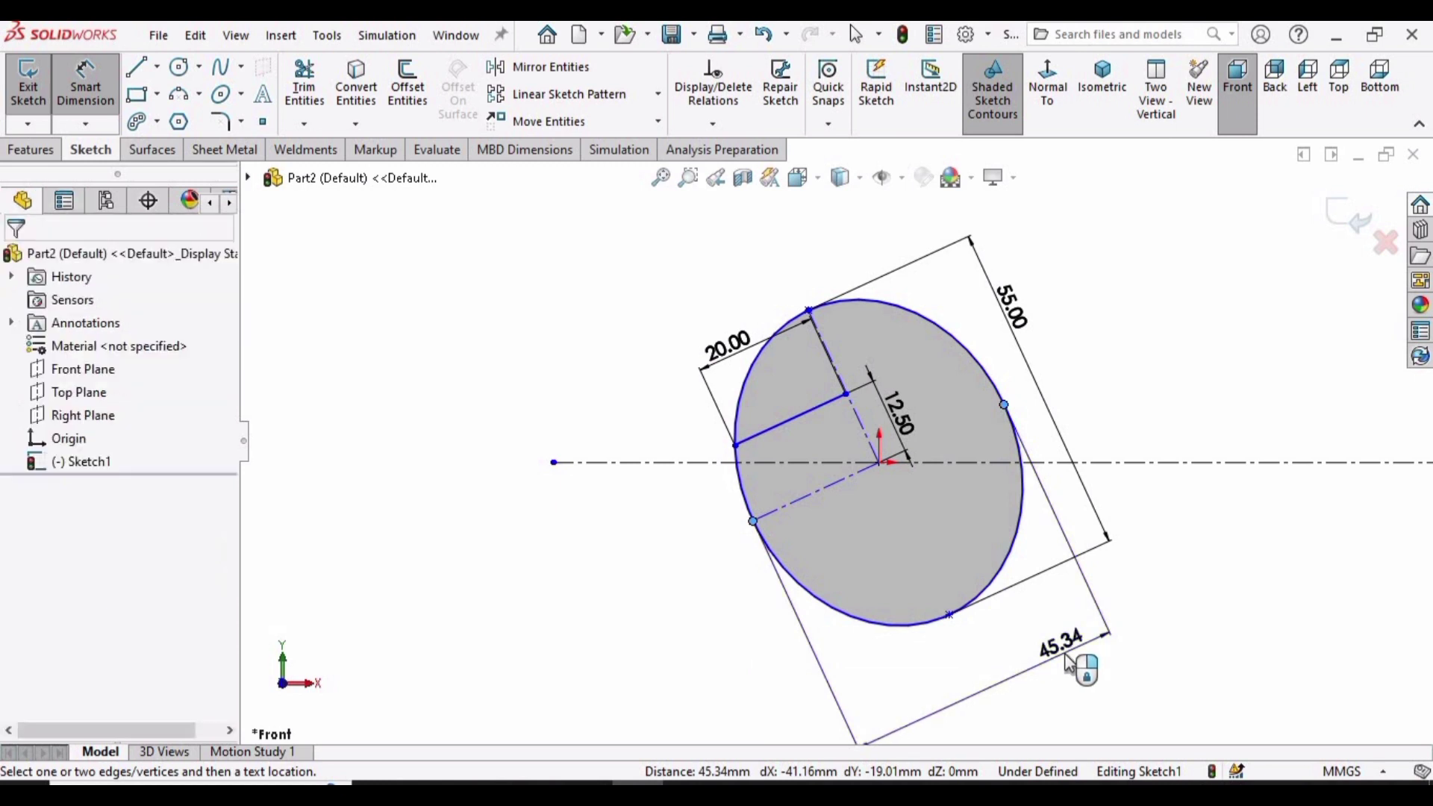
left_click(1069, 661)
type("40")
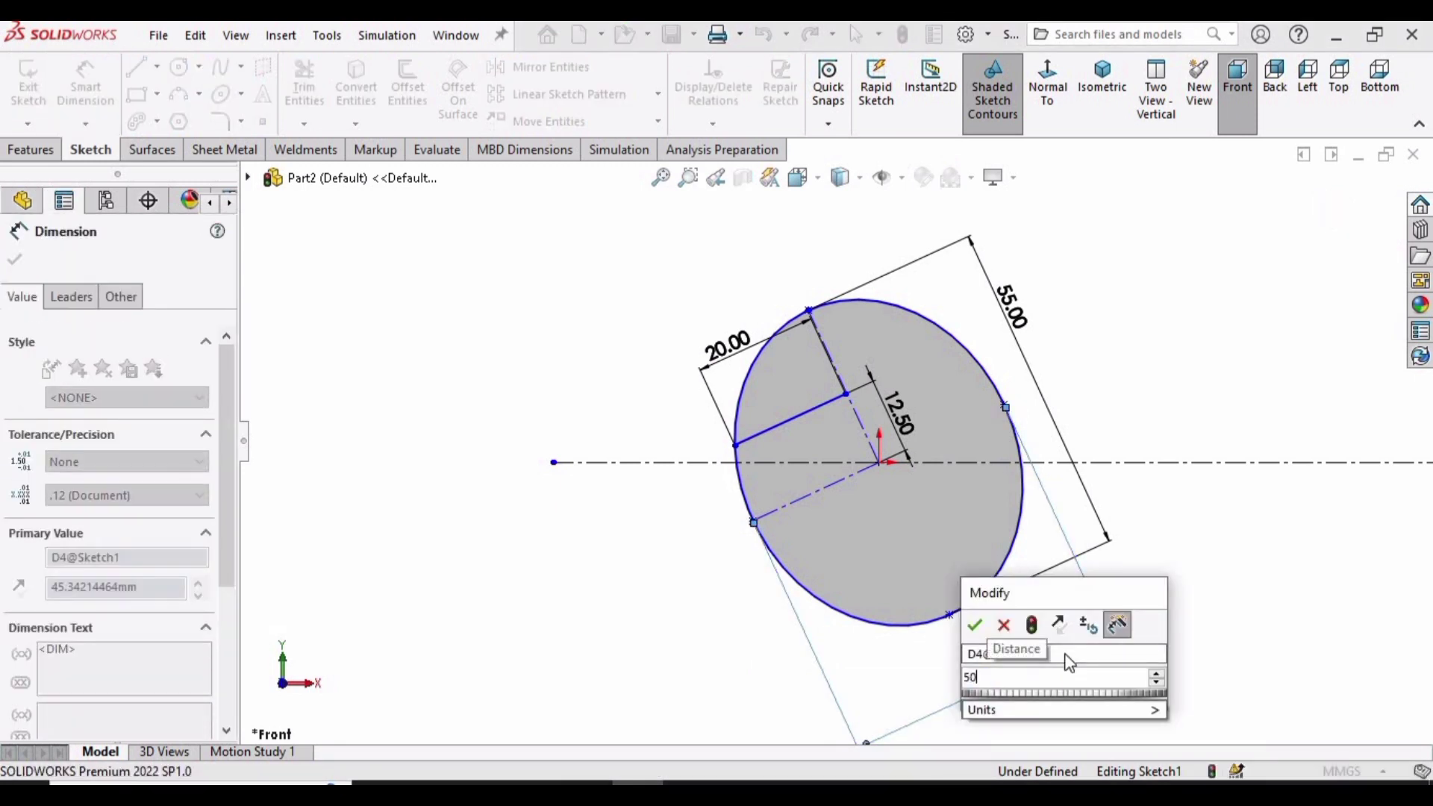
key("Return")
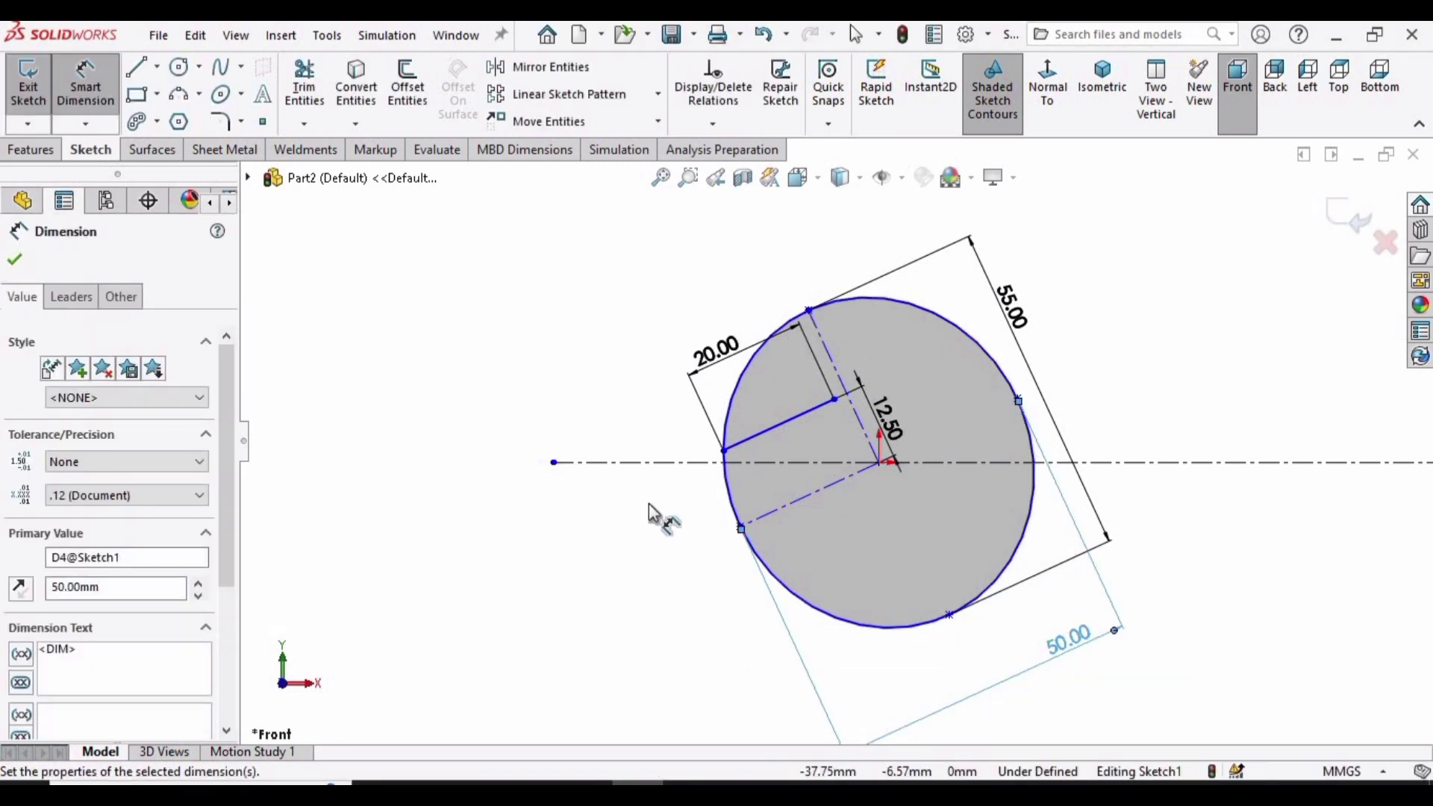
- Set the angle between the horizontal and diagonal centrelines to 17°
left_click(806, 463)
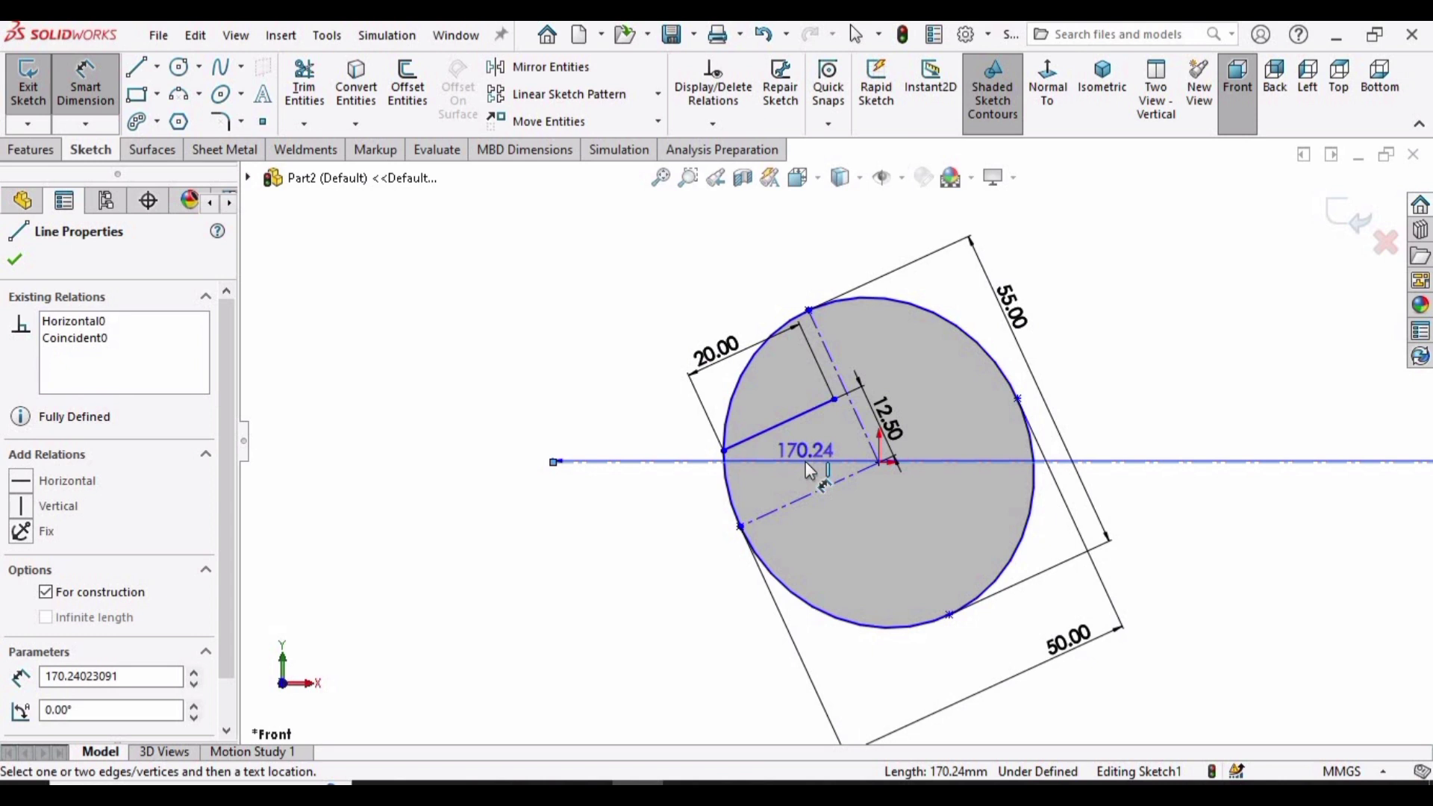
left_click(787, 504)
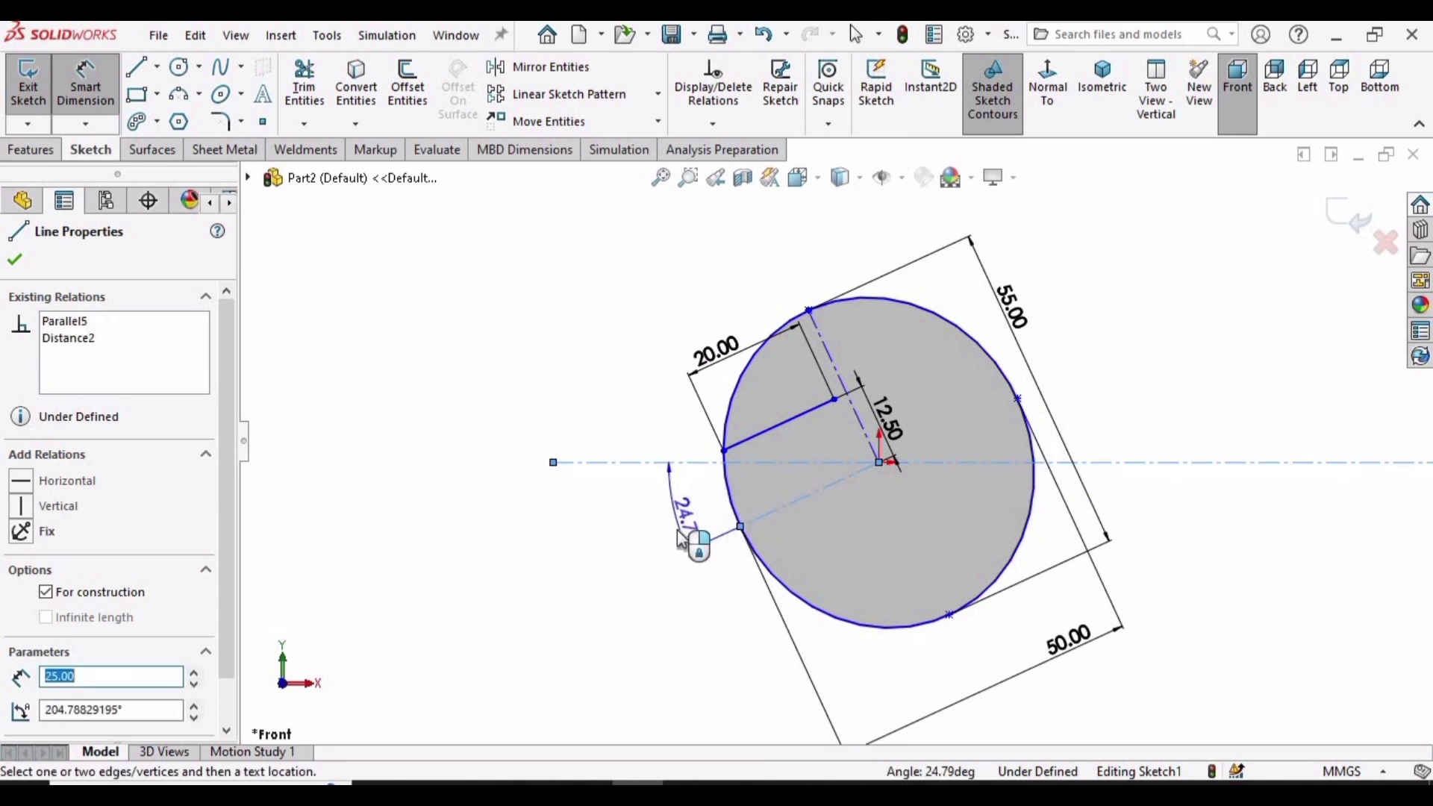
left_click(680, 539)
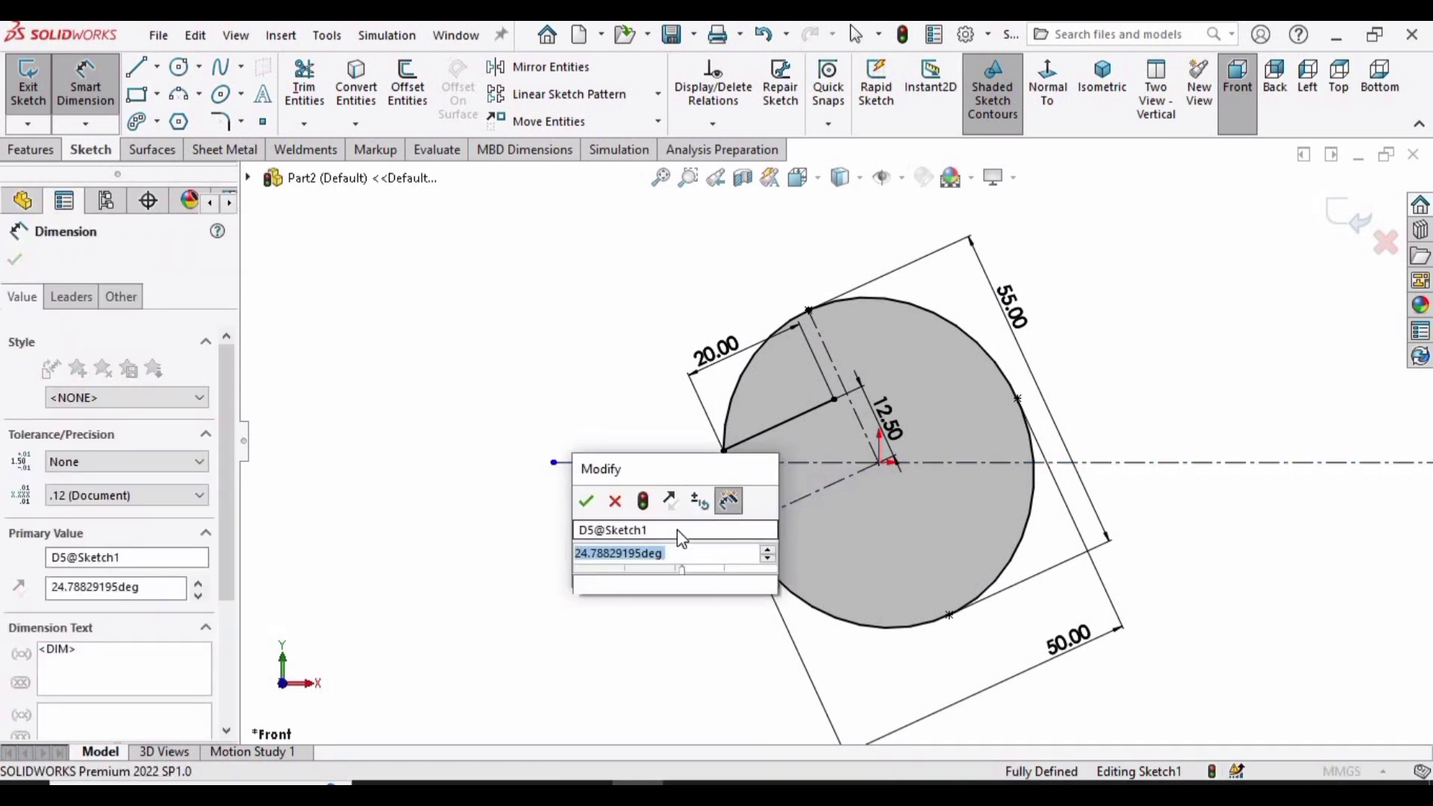
type("17")
key("Return")
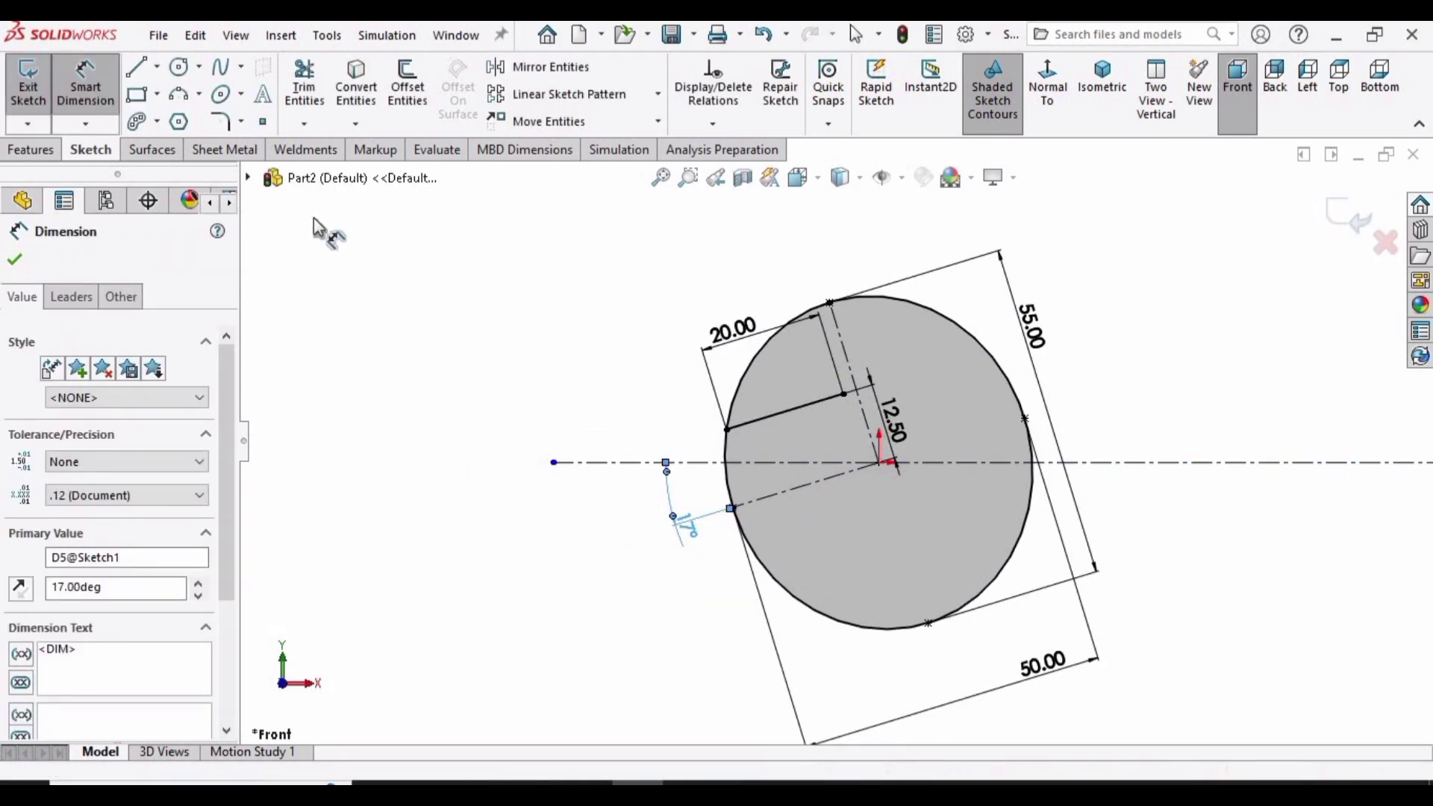
- Mirror the 20 mm slot line about the angled centerline Line3
left_click(15, 259)
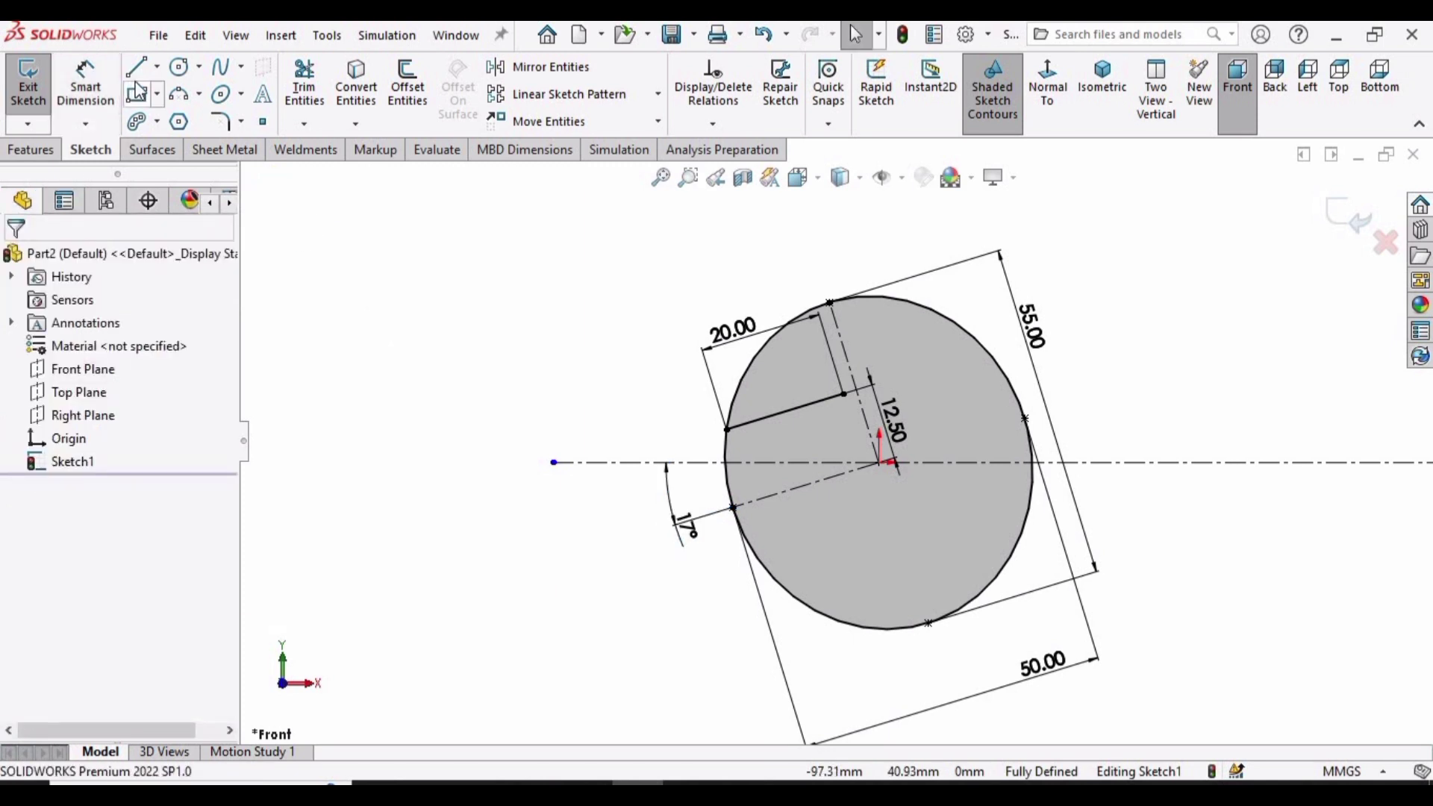
left_click(553, 67)
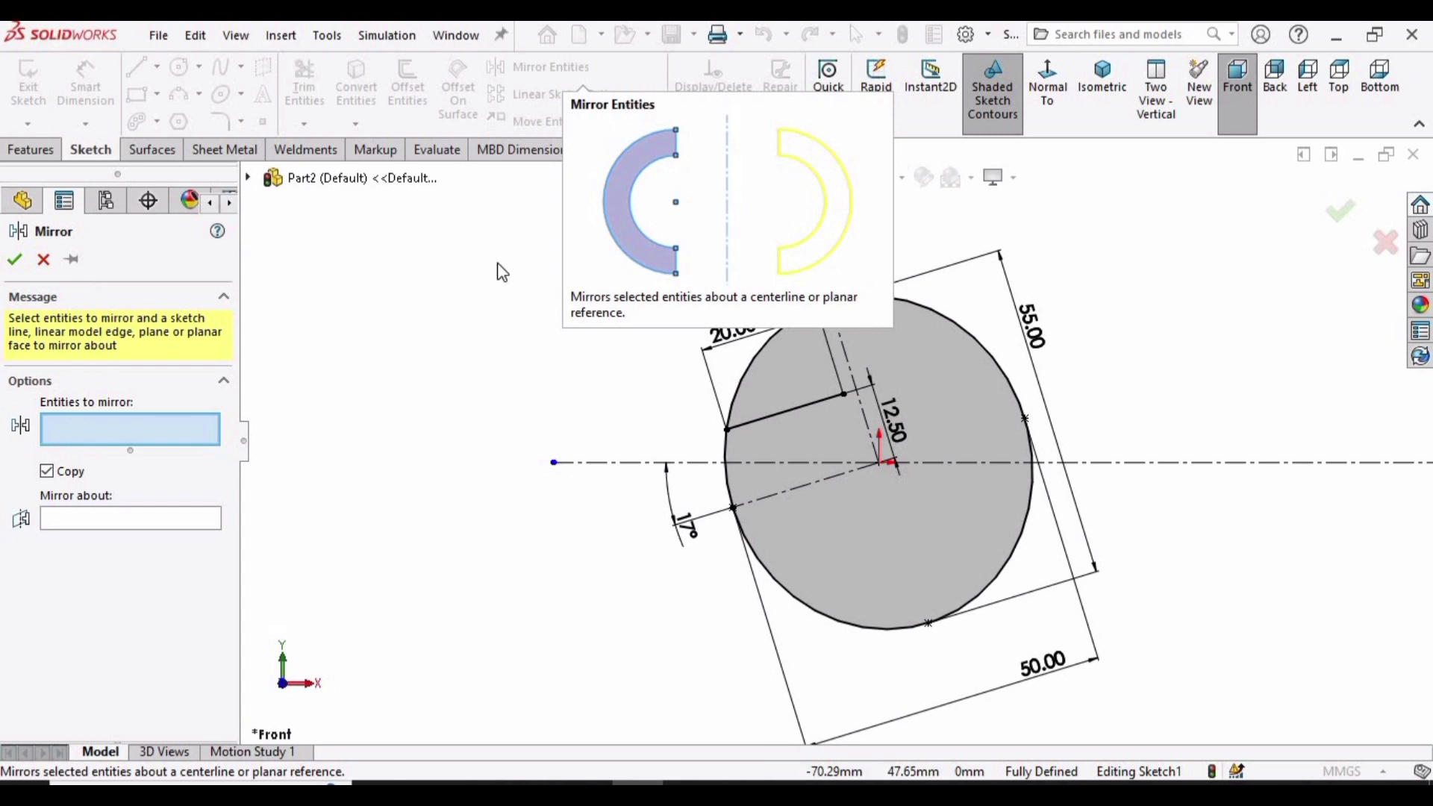
left_click(801, 406)
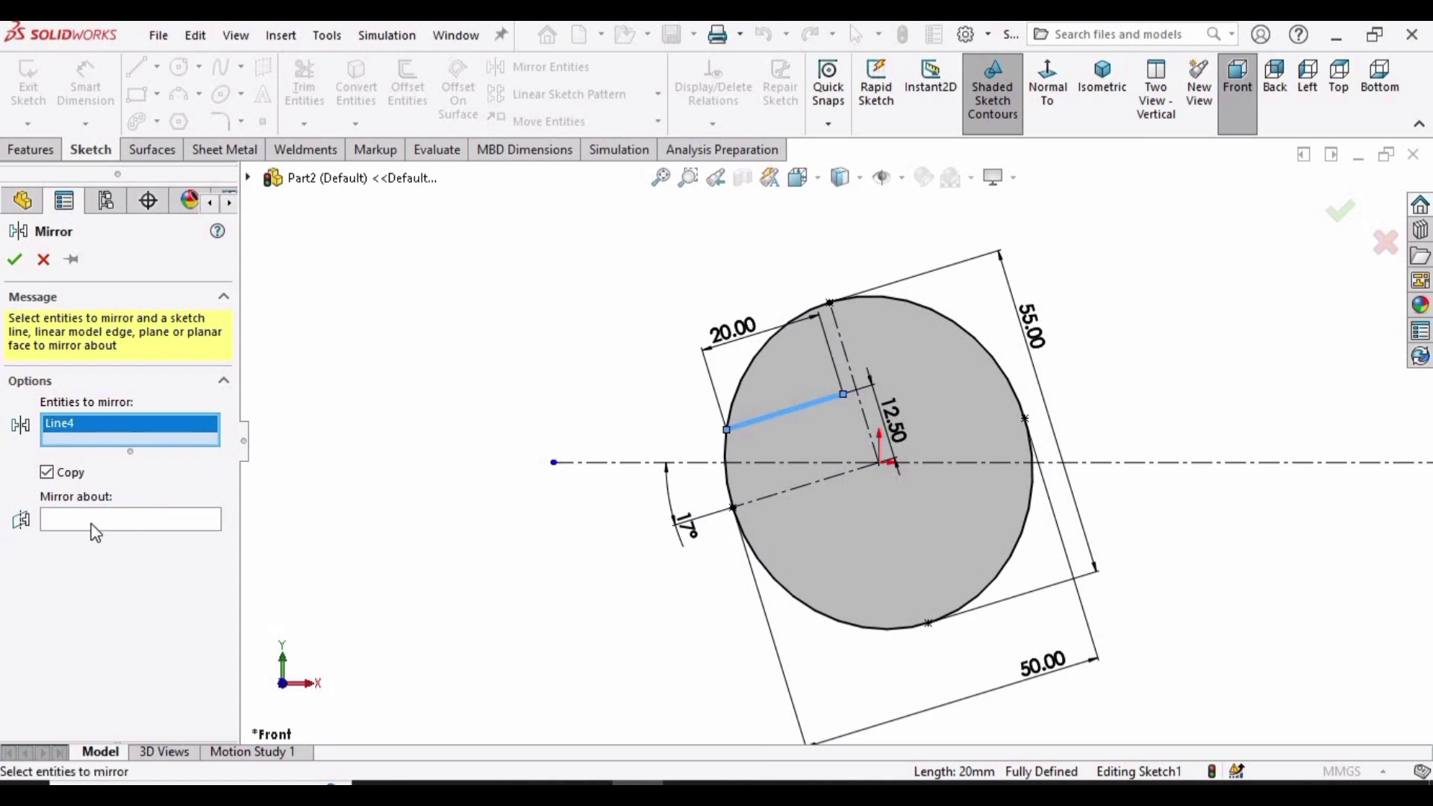
left_click(71, 521)
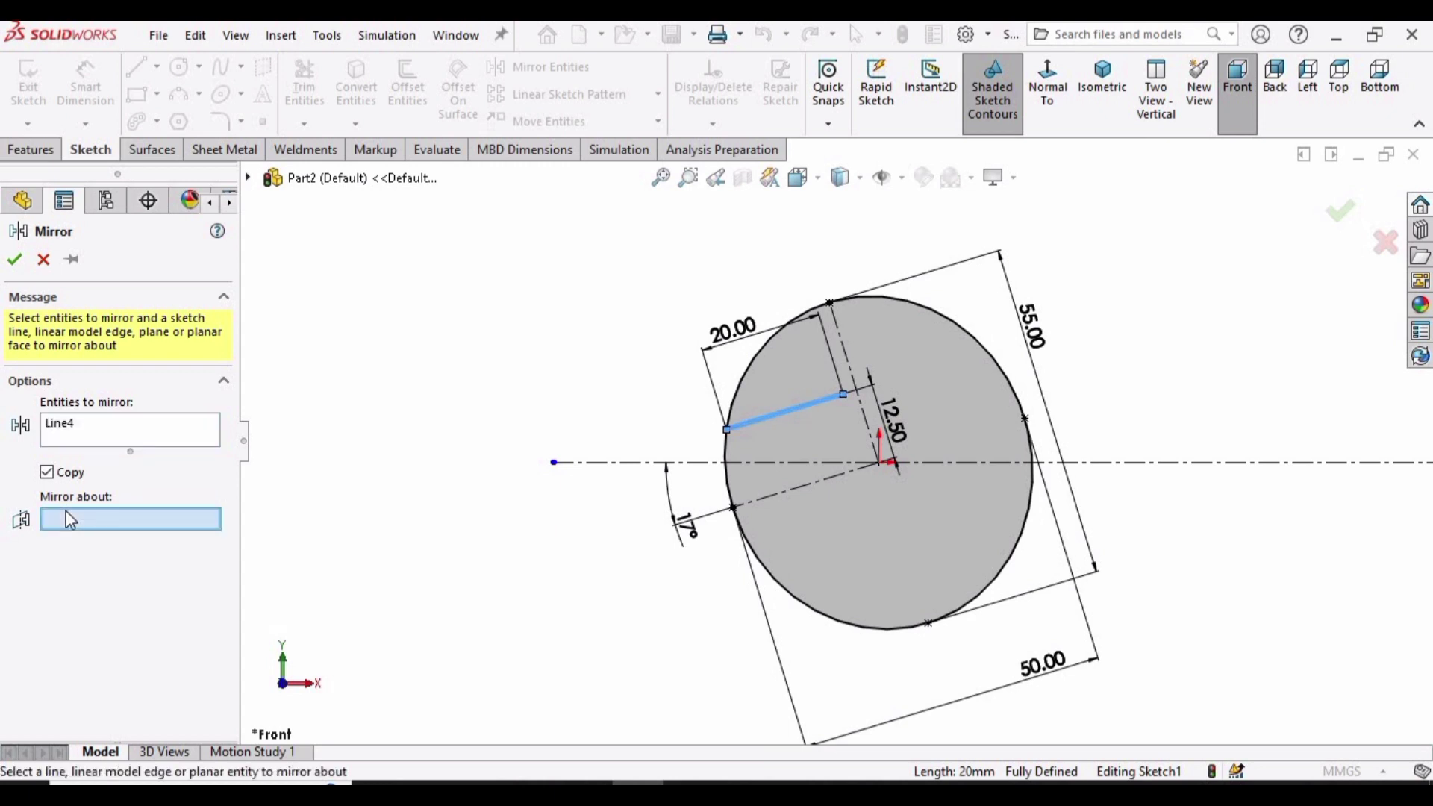
left_click(803, 496)
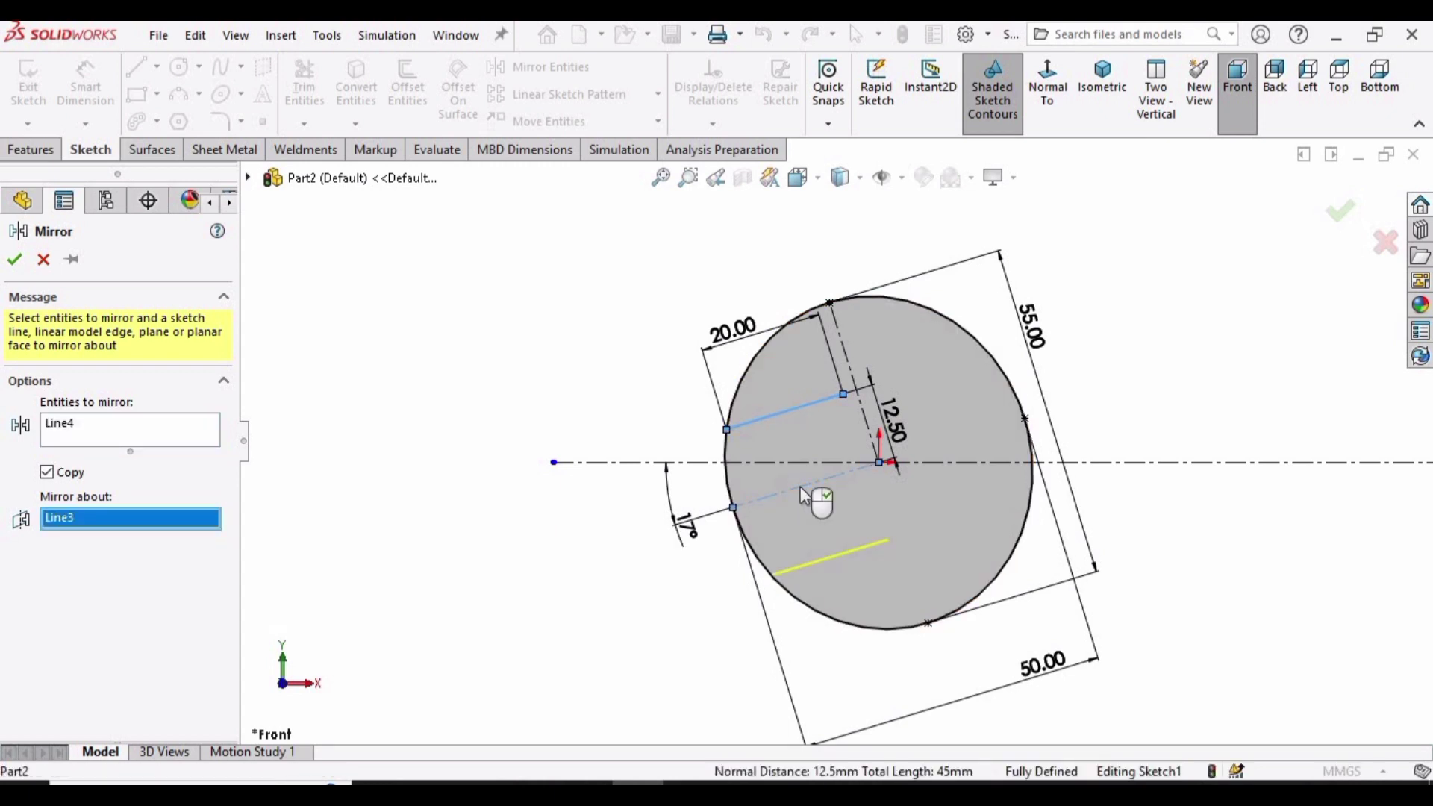
left_click(15, 261)
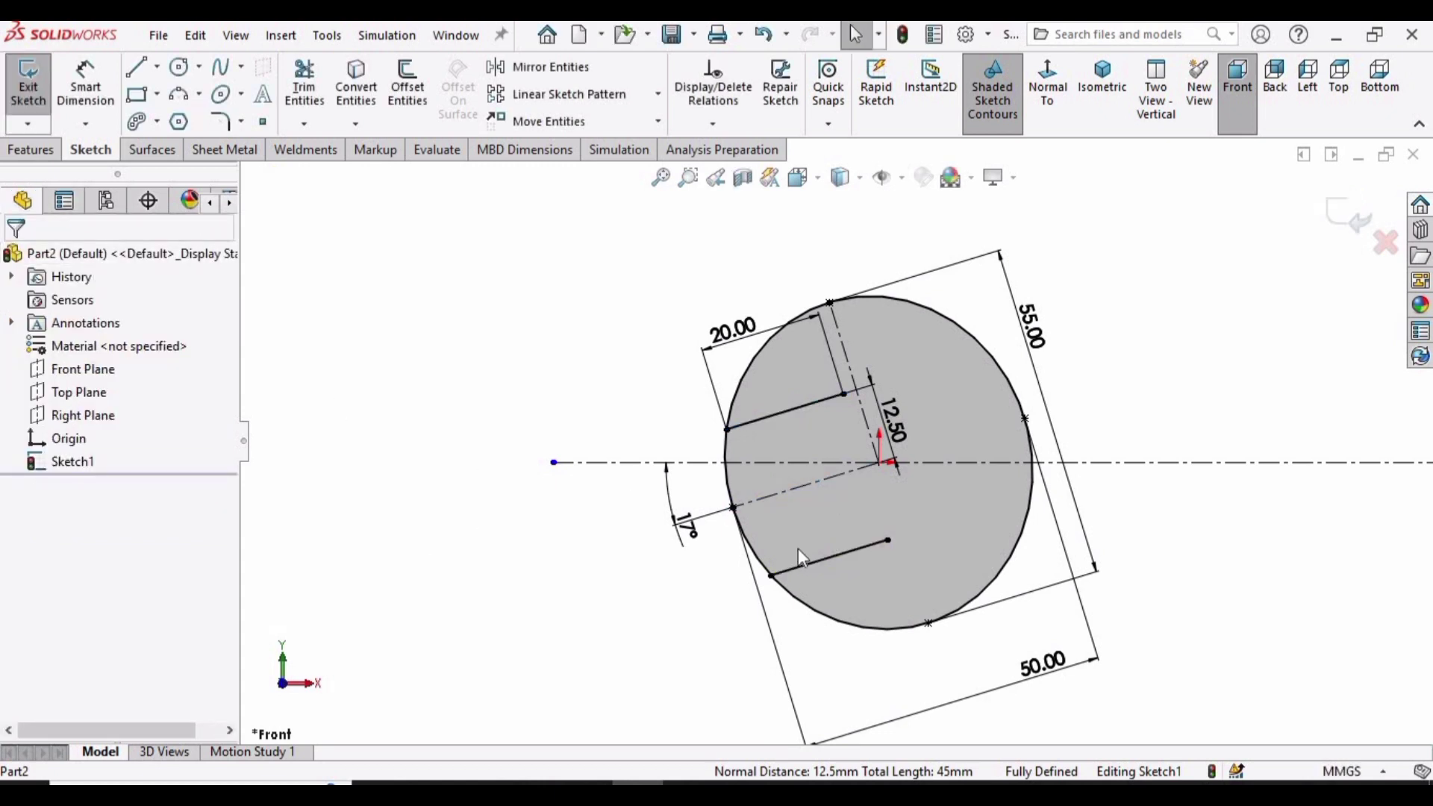
- Join the two slot lines' inner ends with a three-point semicircular arc
left_click(201, 95)
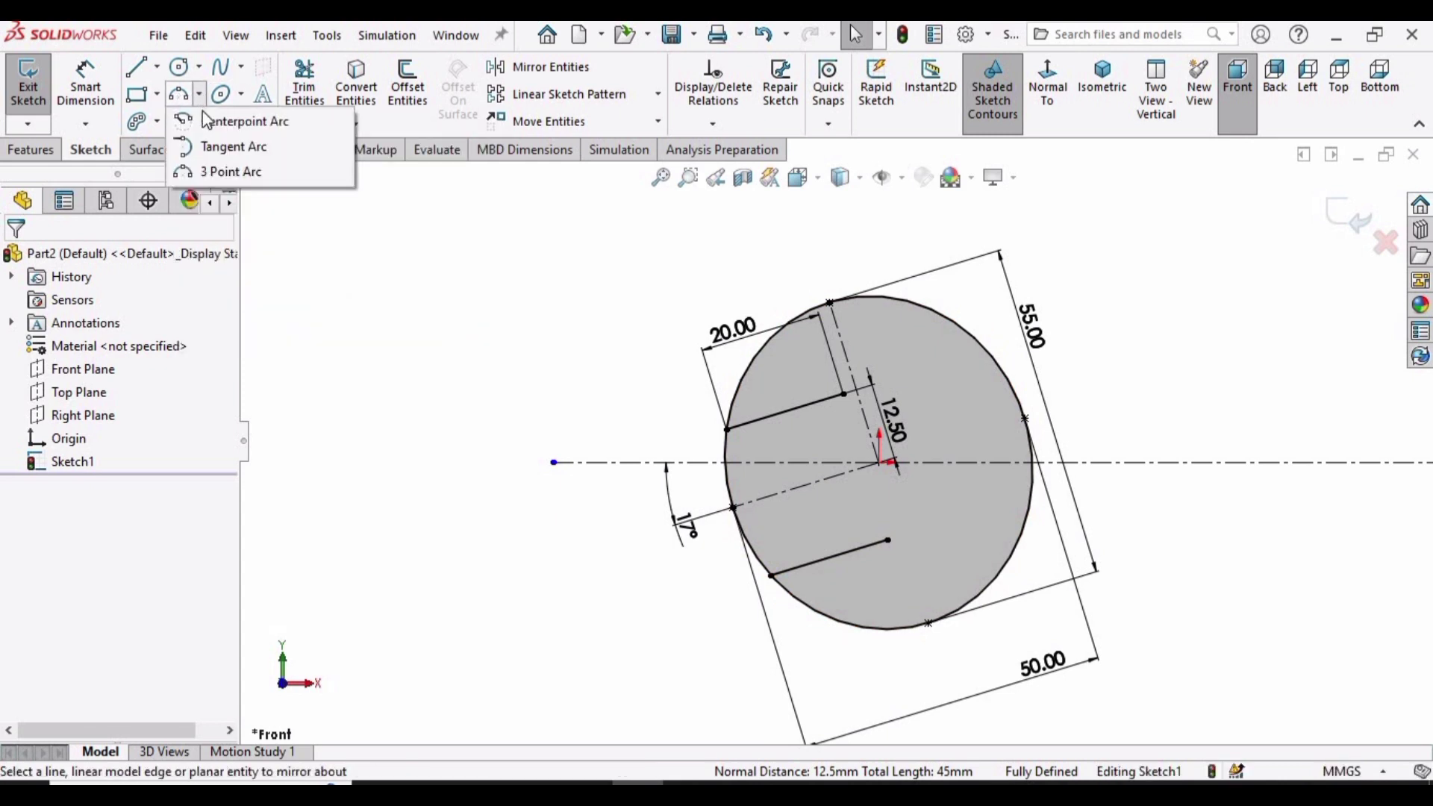
left_click(230, 172)
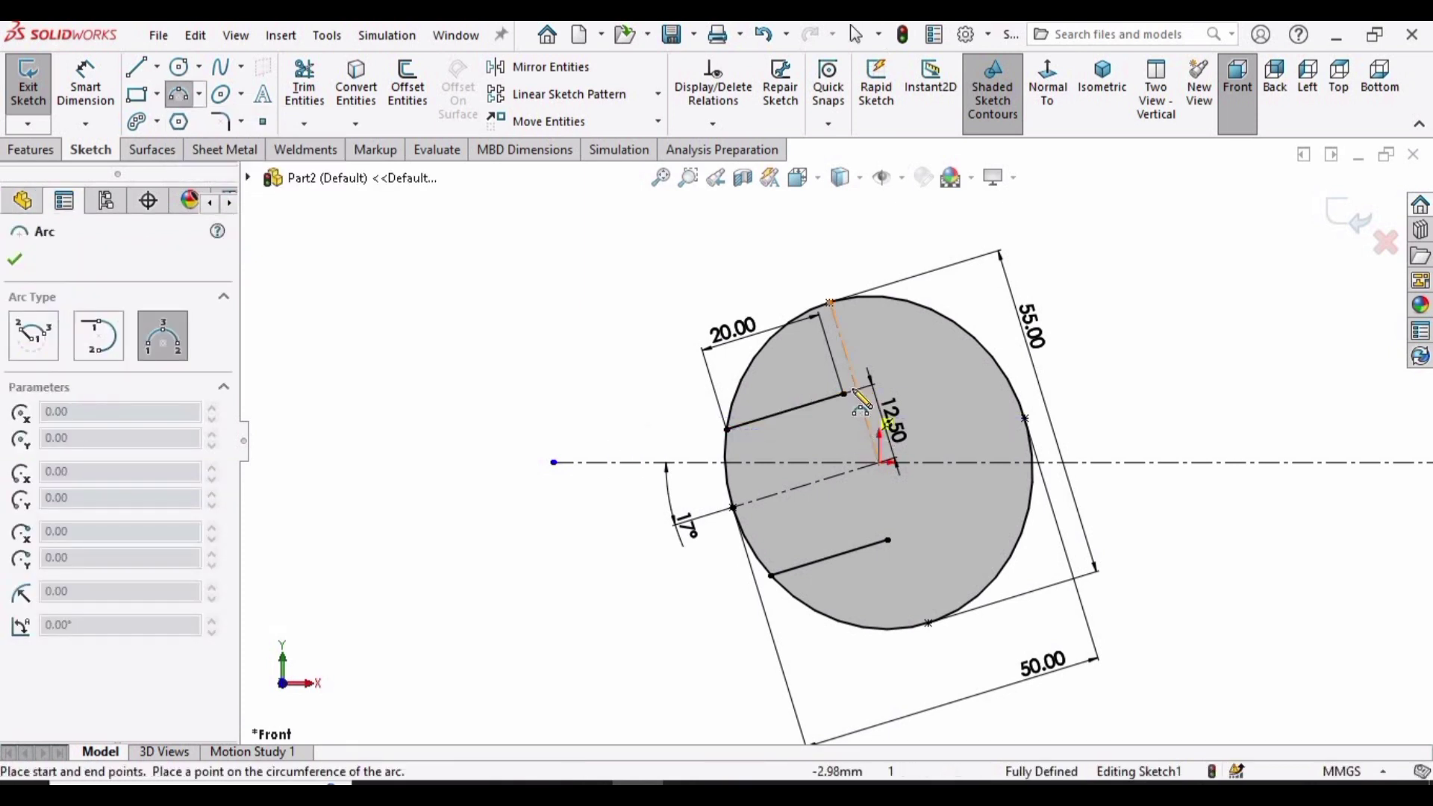
left_click(889, 540)
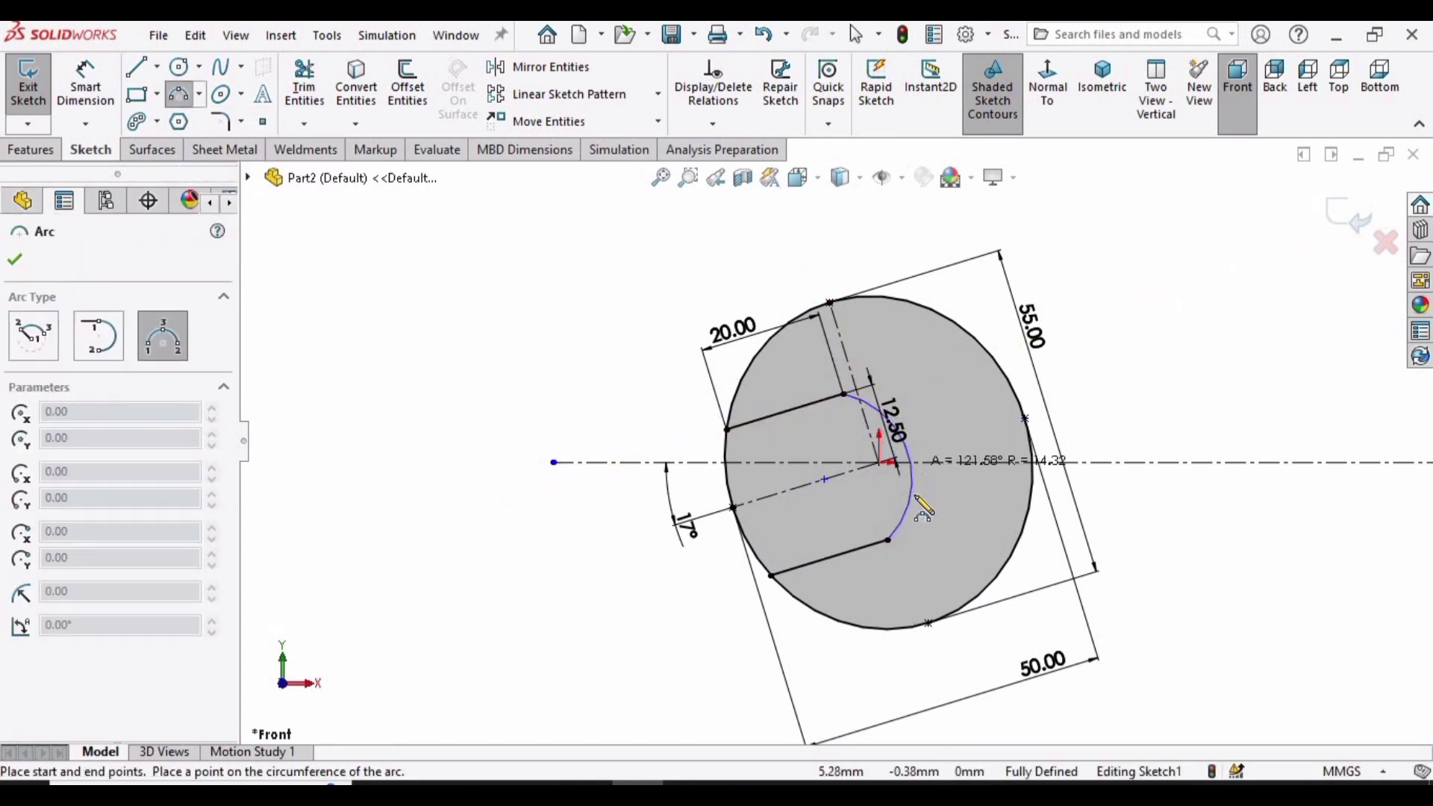
left_click(943, 446)
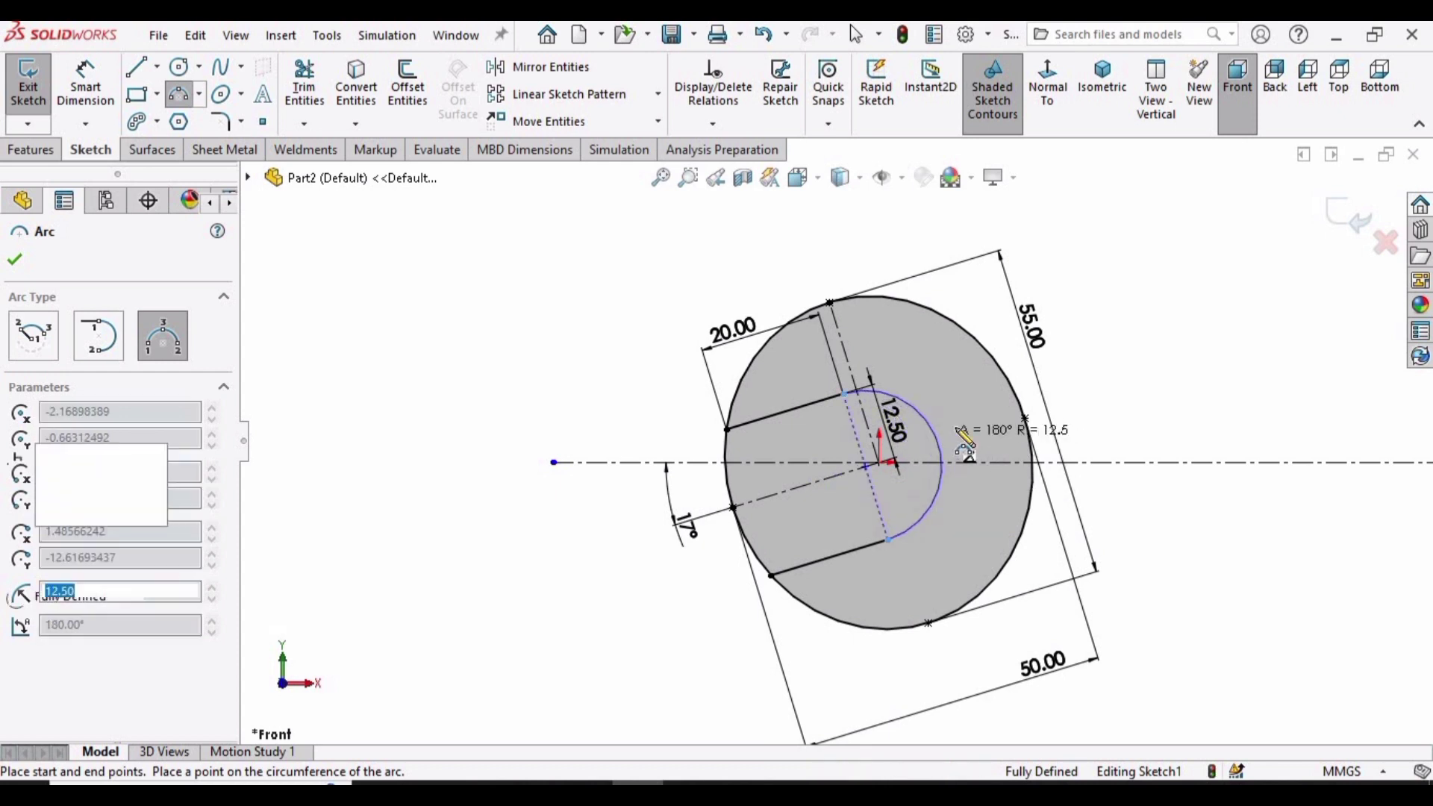
key("Escape")
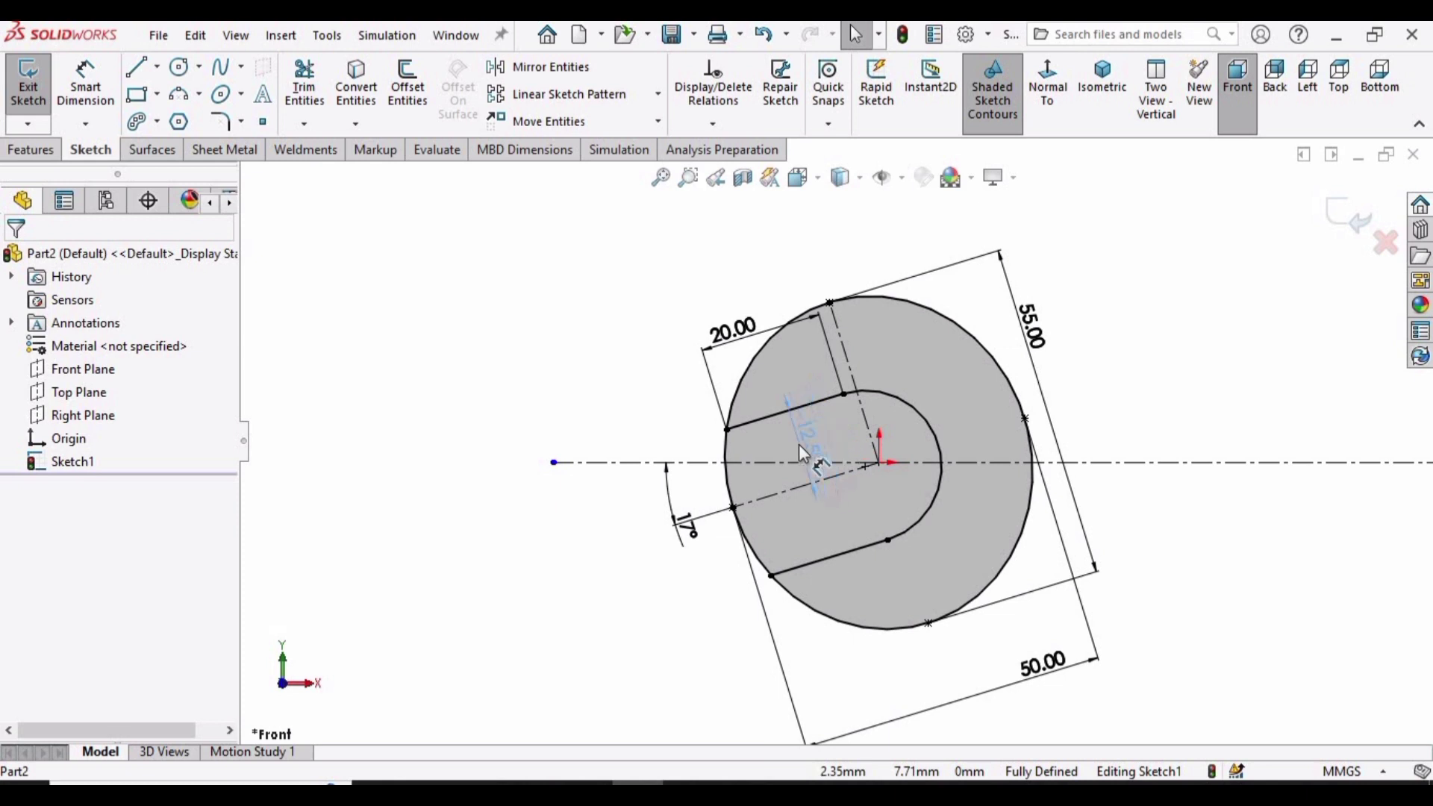
- Move the 12.50 dimension and add a driven R12.50 radius dimension to the arc
left_click(798, 445)
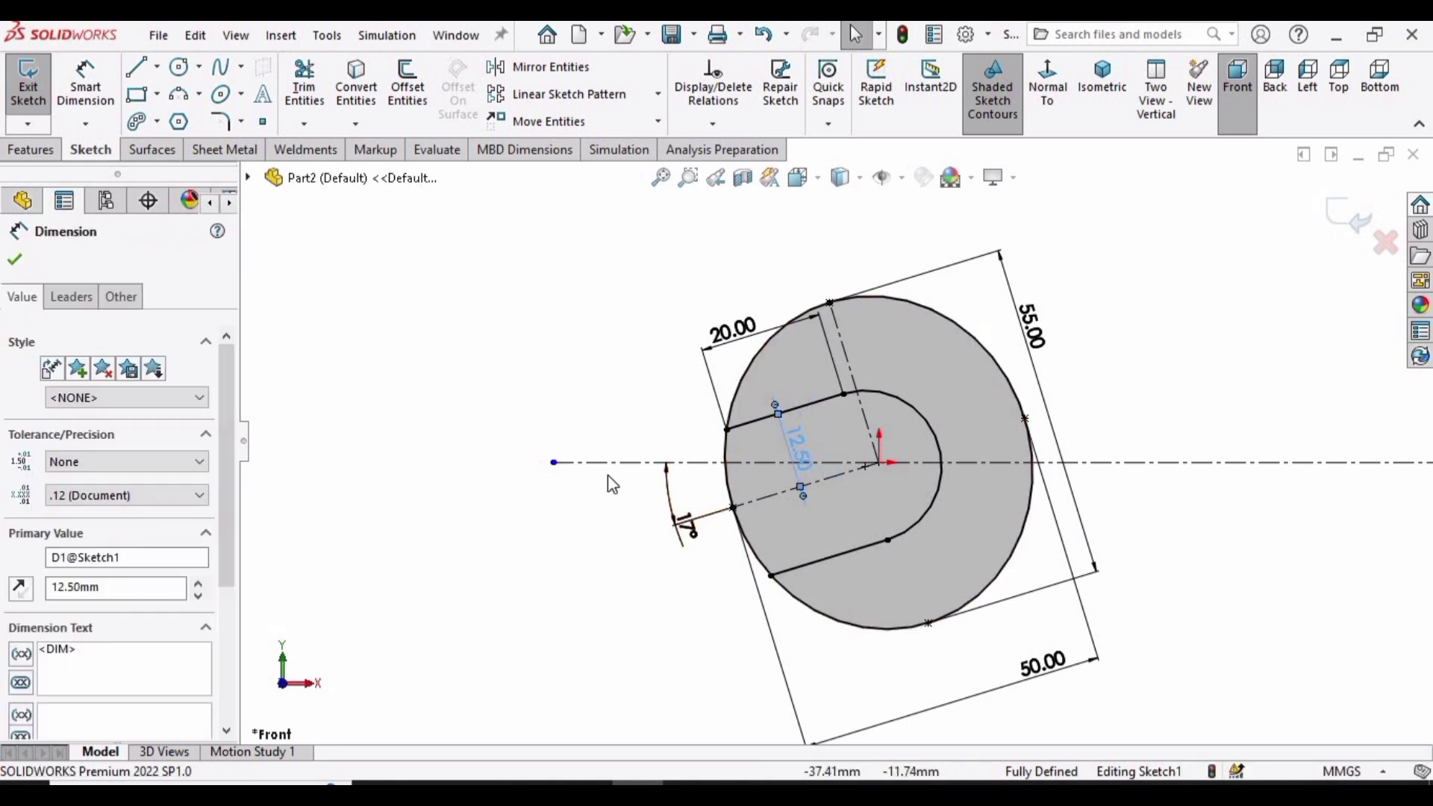
left_click(579, 521)
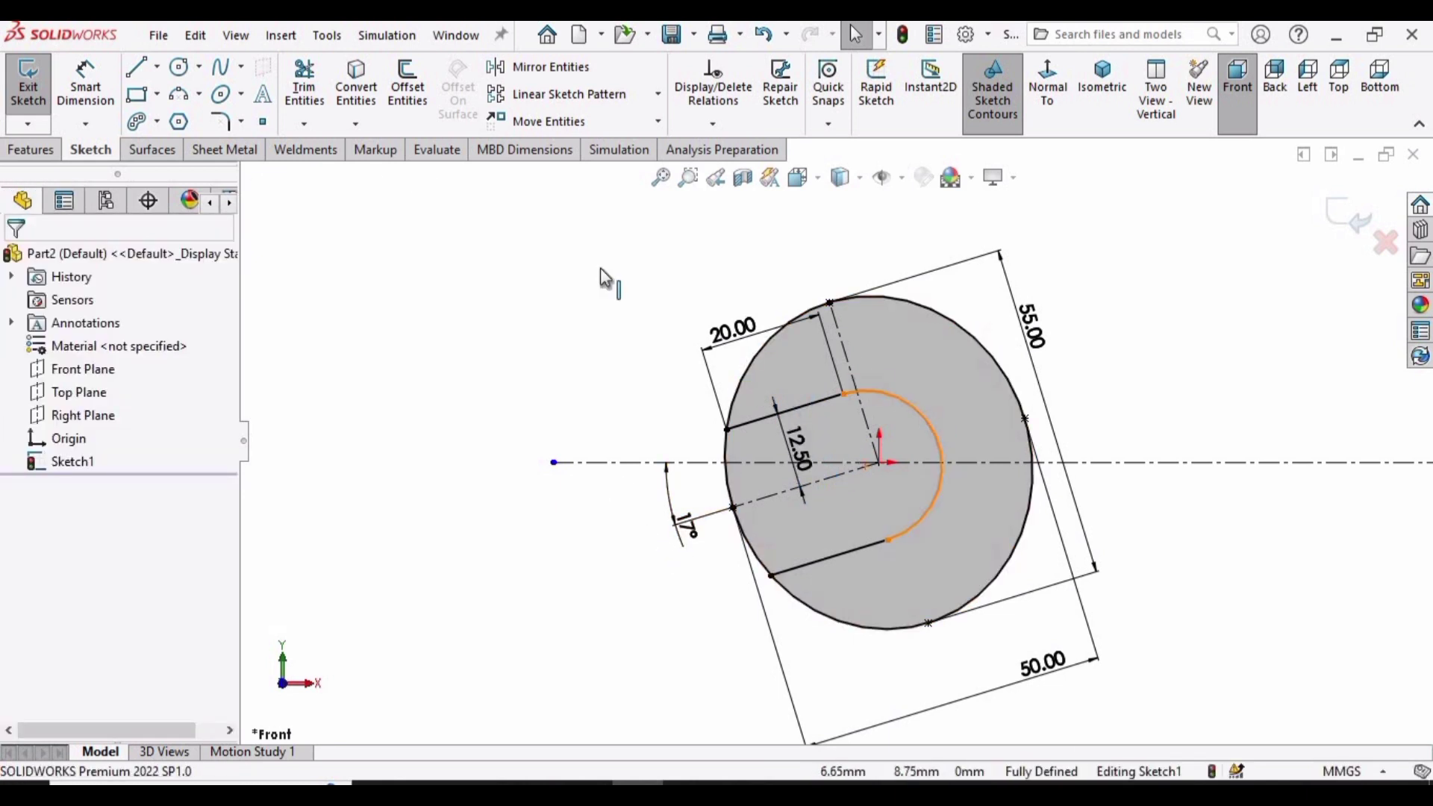
key("d")
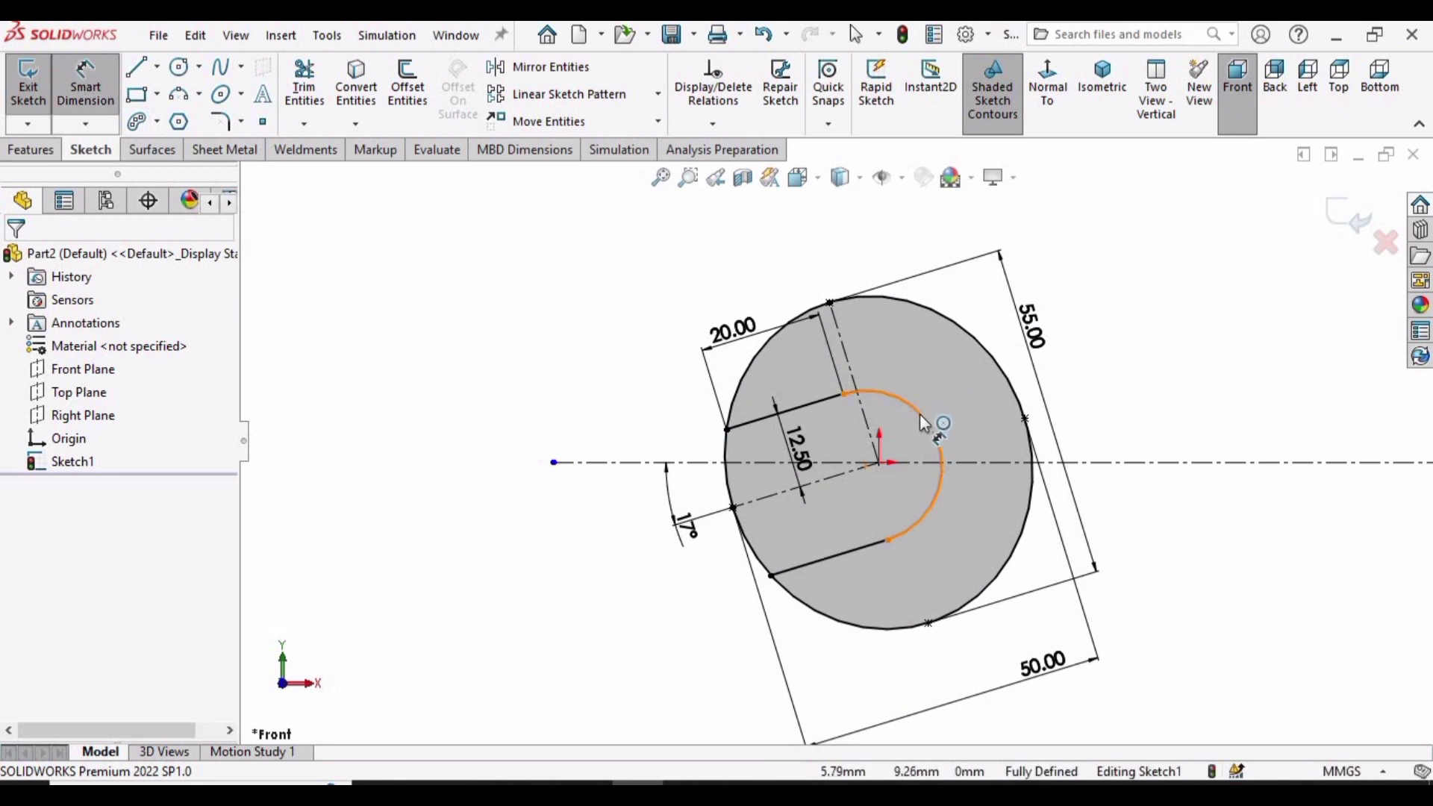
left_click(971, 396)
left_click(1184, 385)
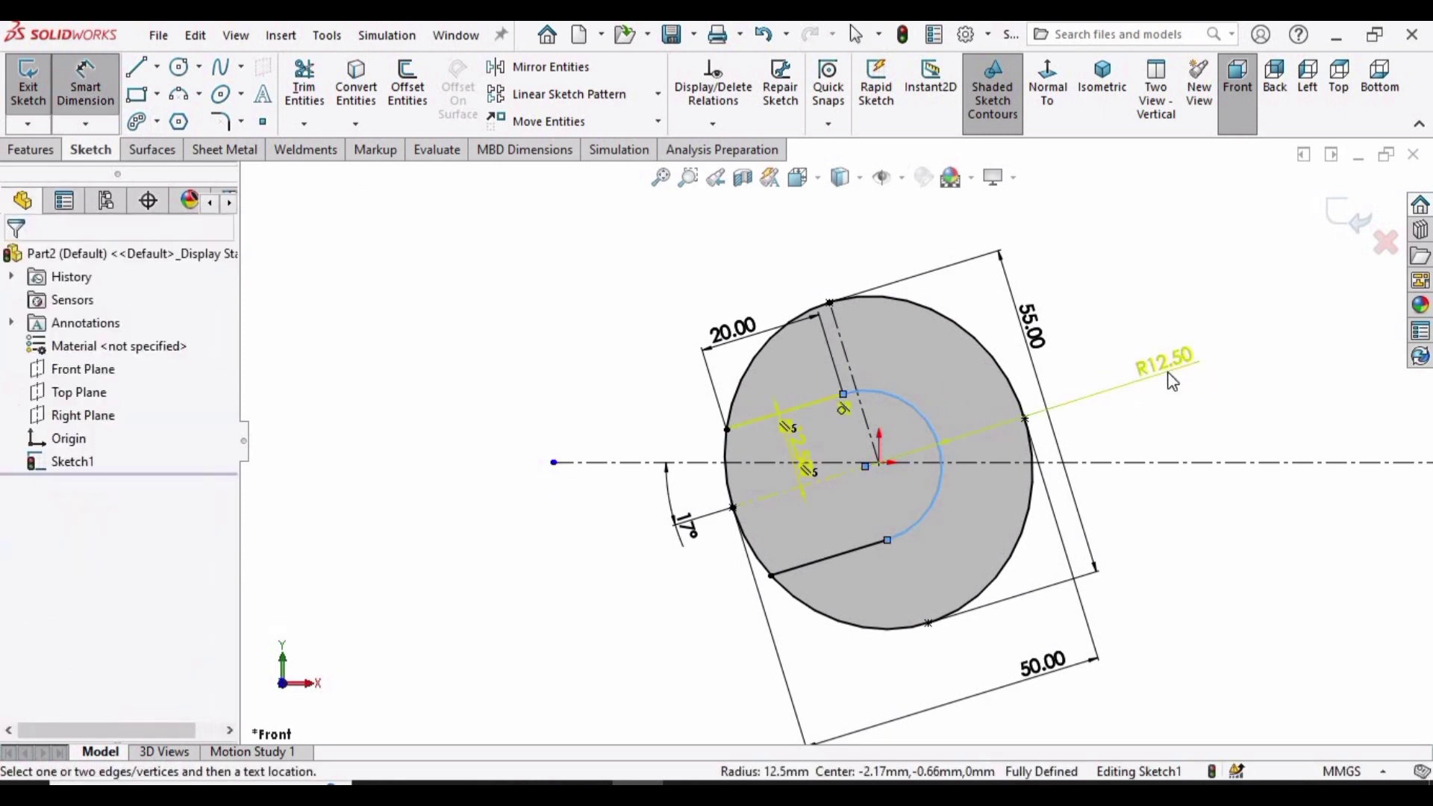
left_click(863, 401)
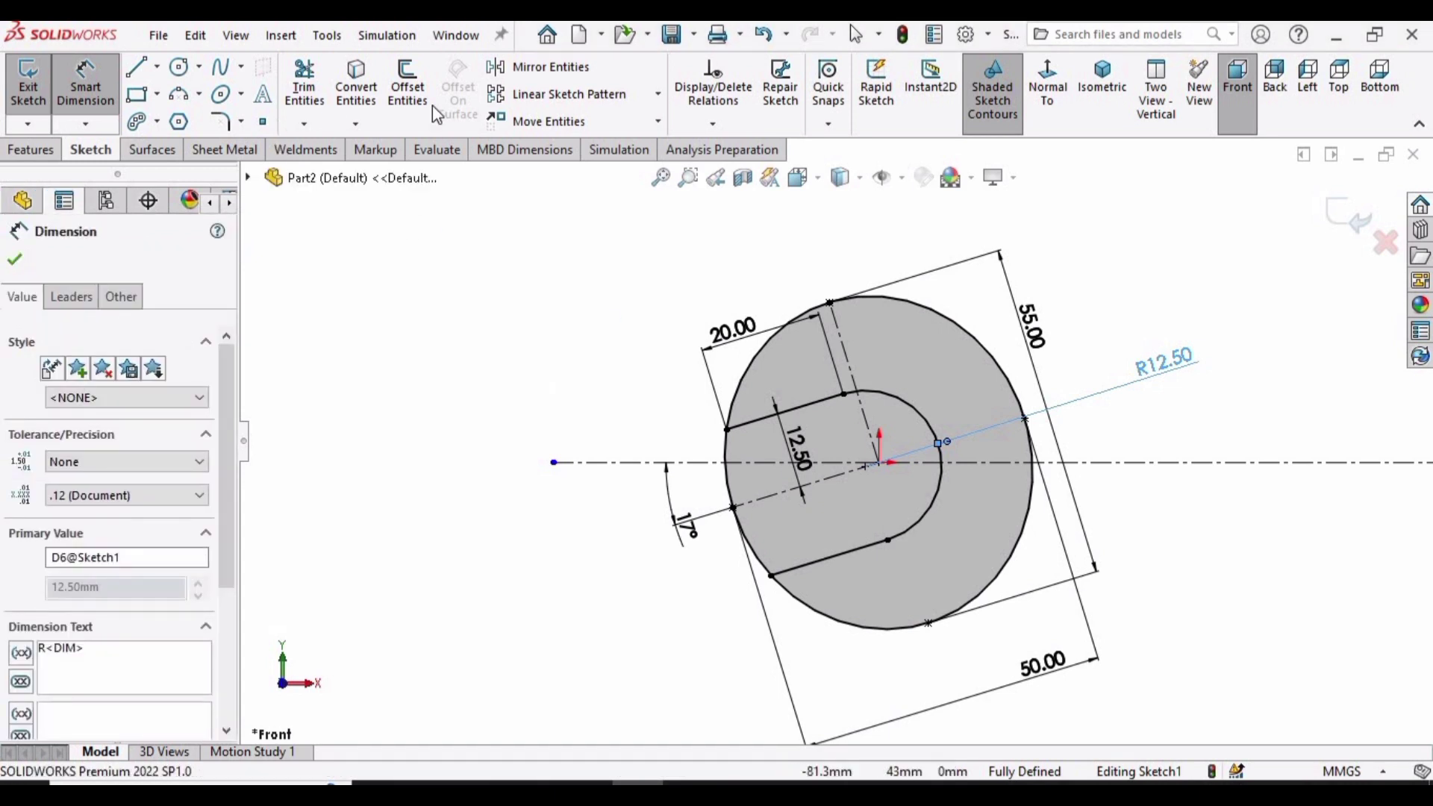
- Trim the ellipse arc and leftover segment across the slot opening
left_click(304, 88)
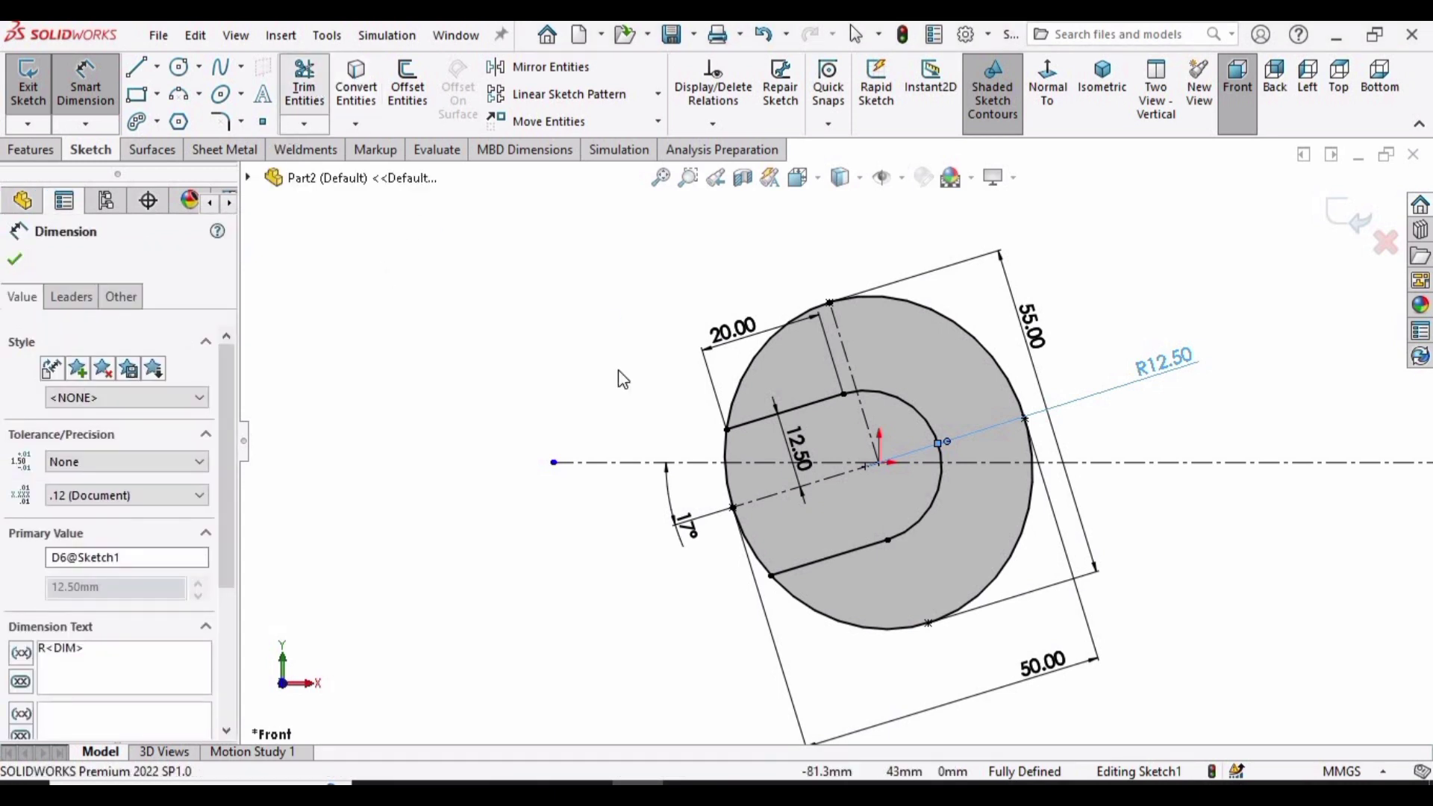
left_click(724, 456)
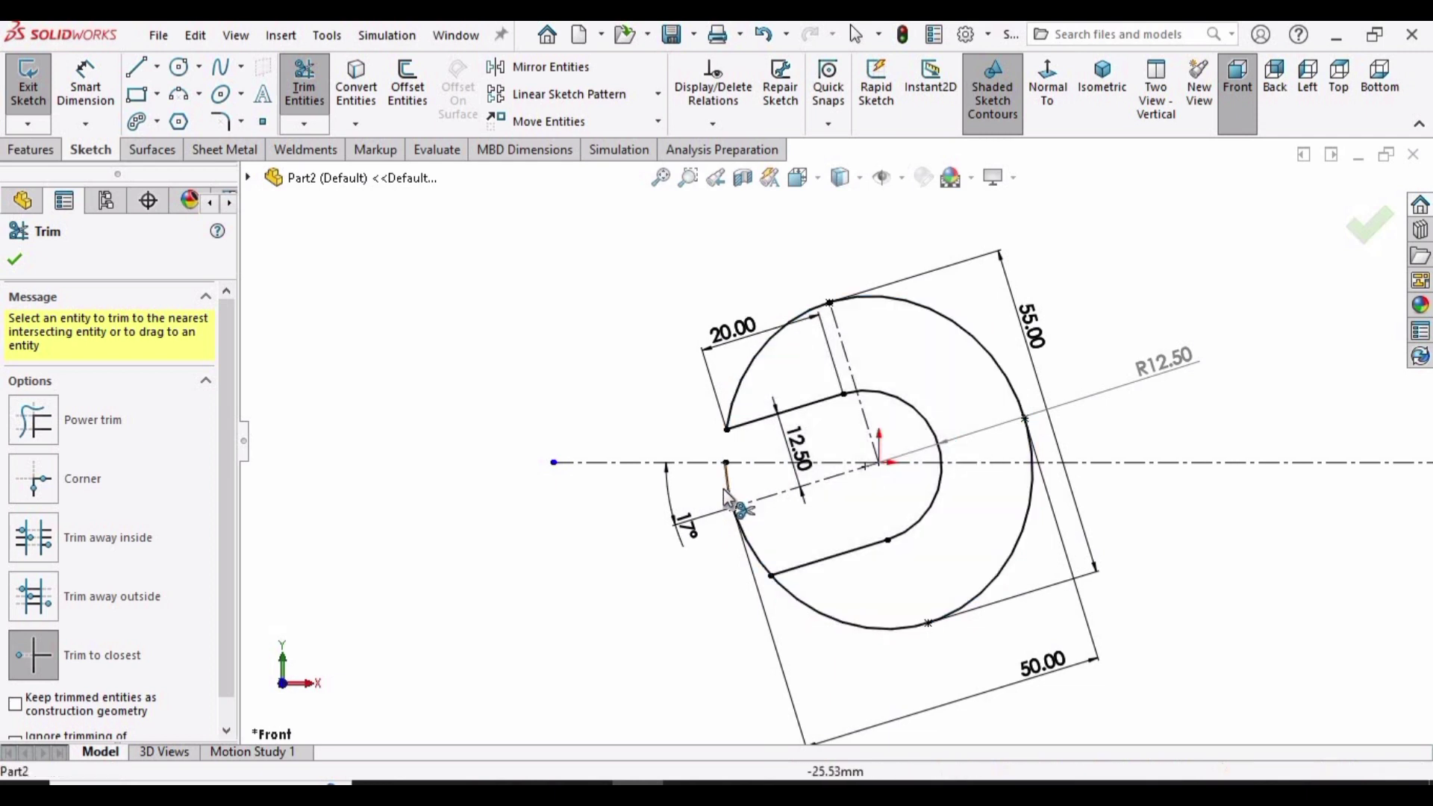
left_click(743, 534)
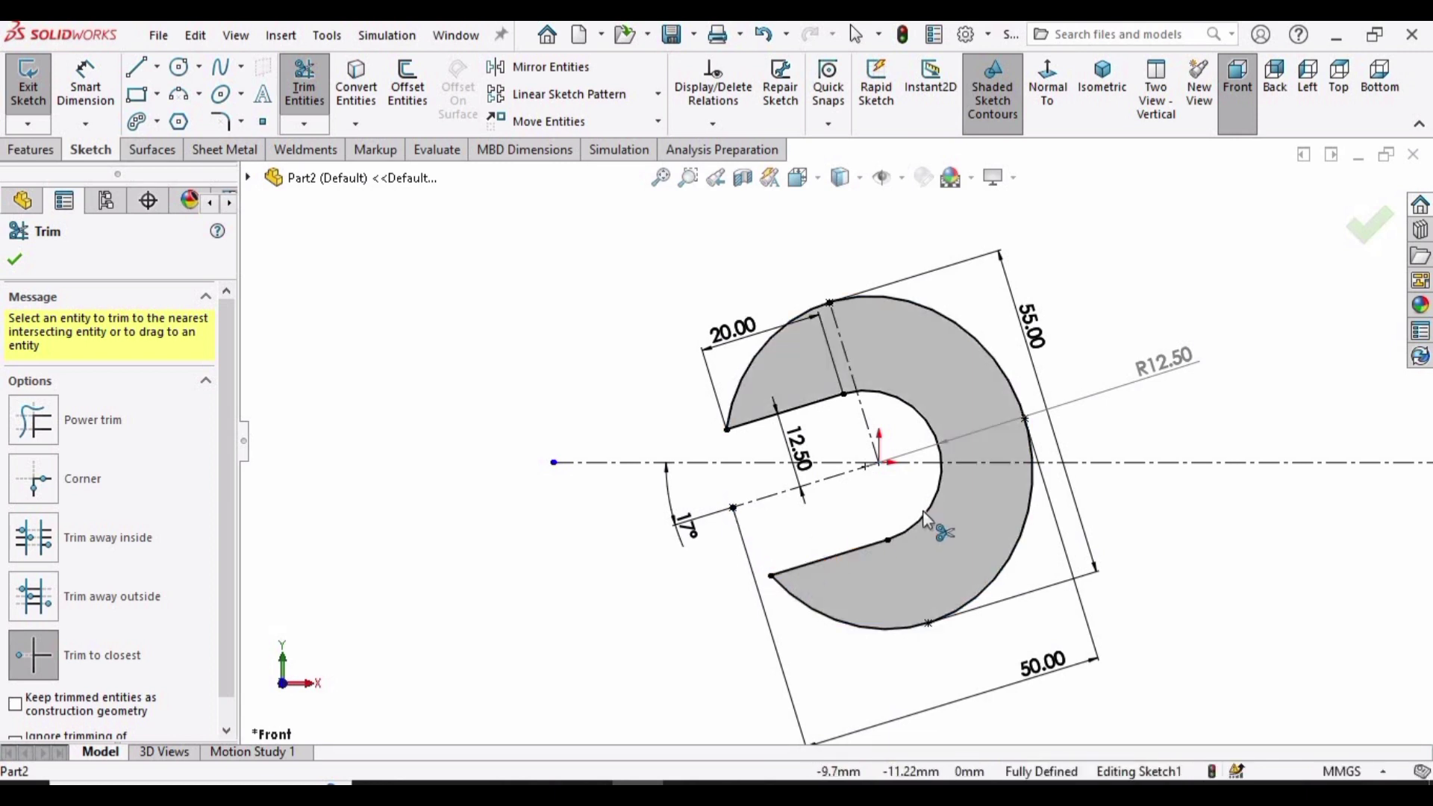
key("f")
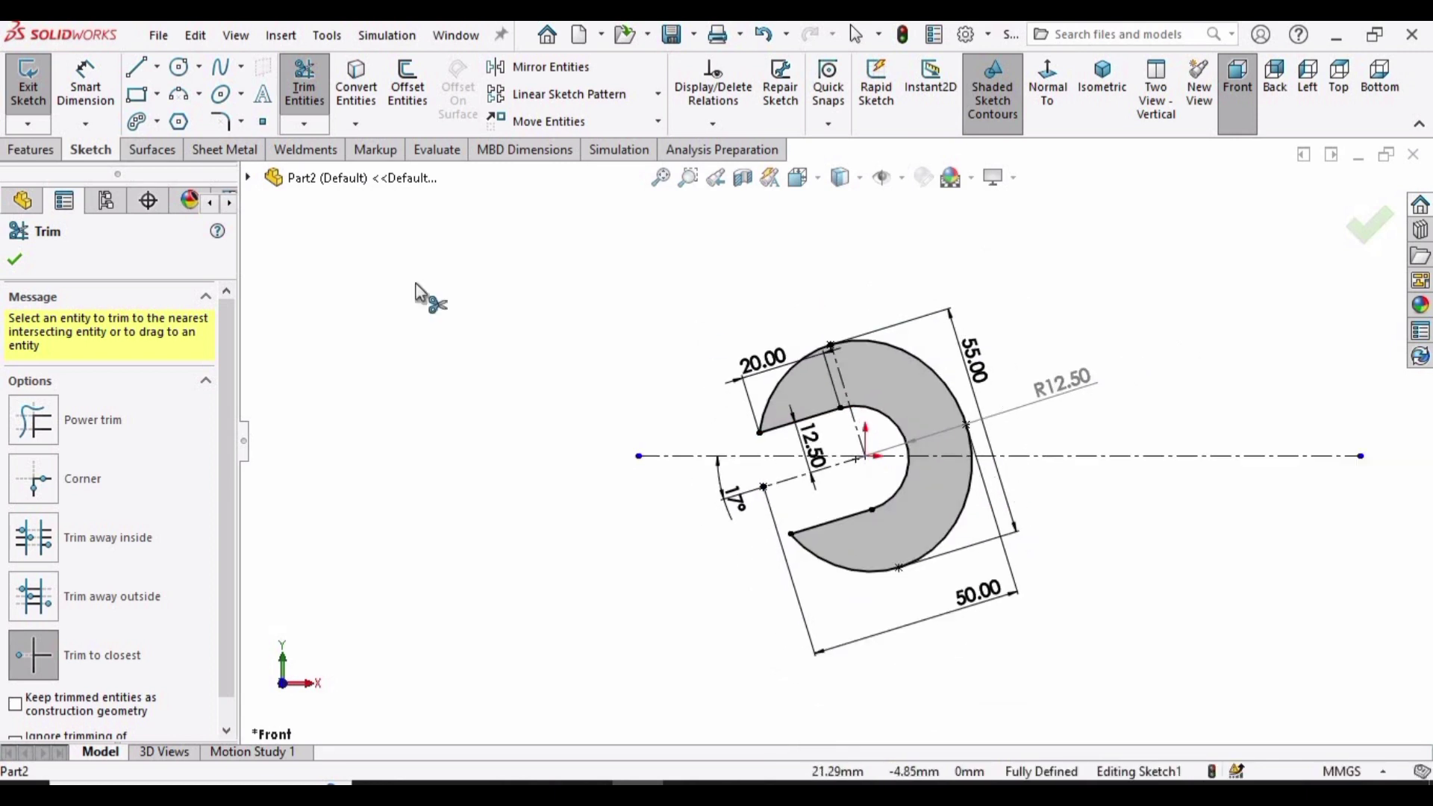
left_click(16, 261)
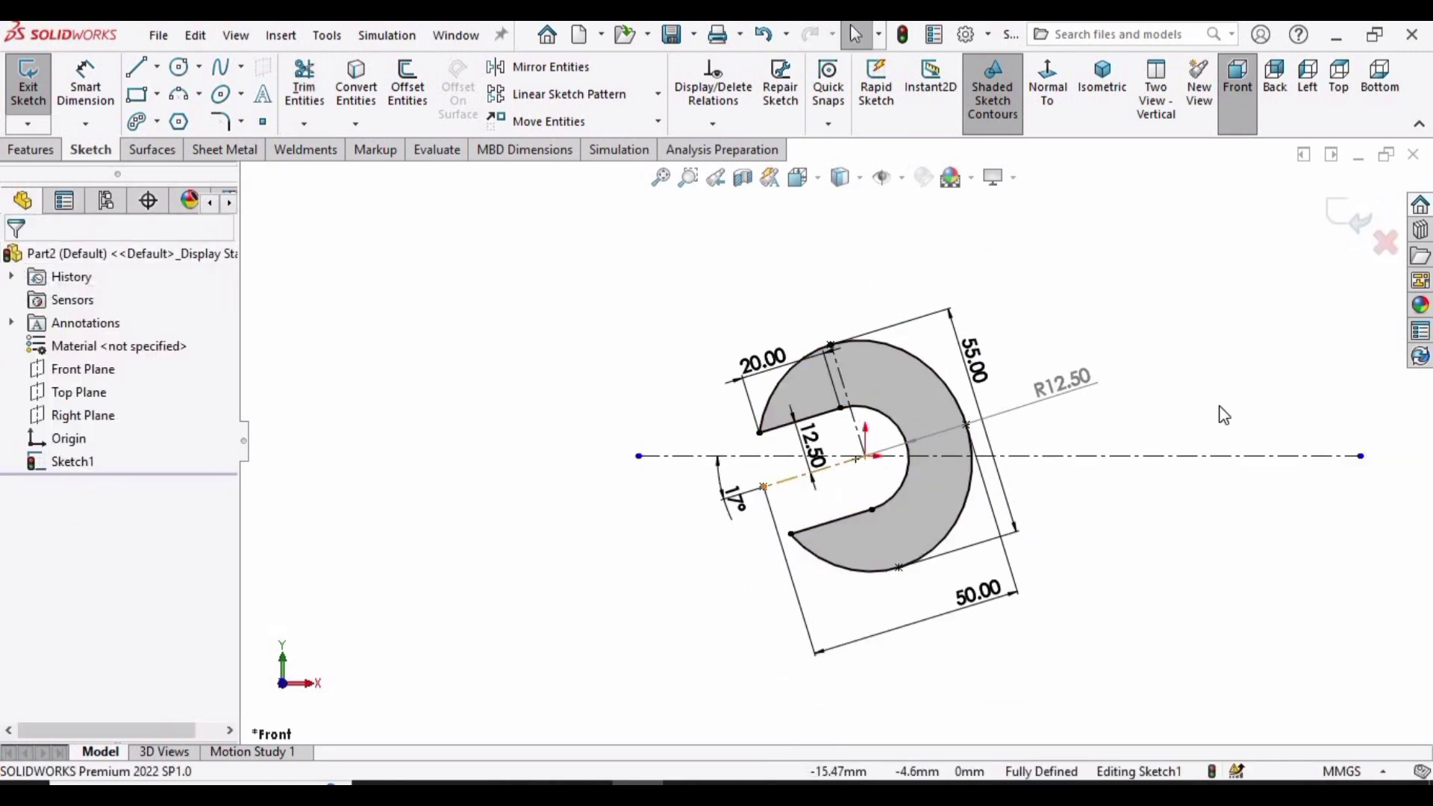
scroll(1285, 495, "up", 3)
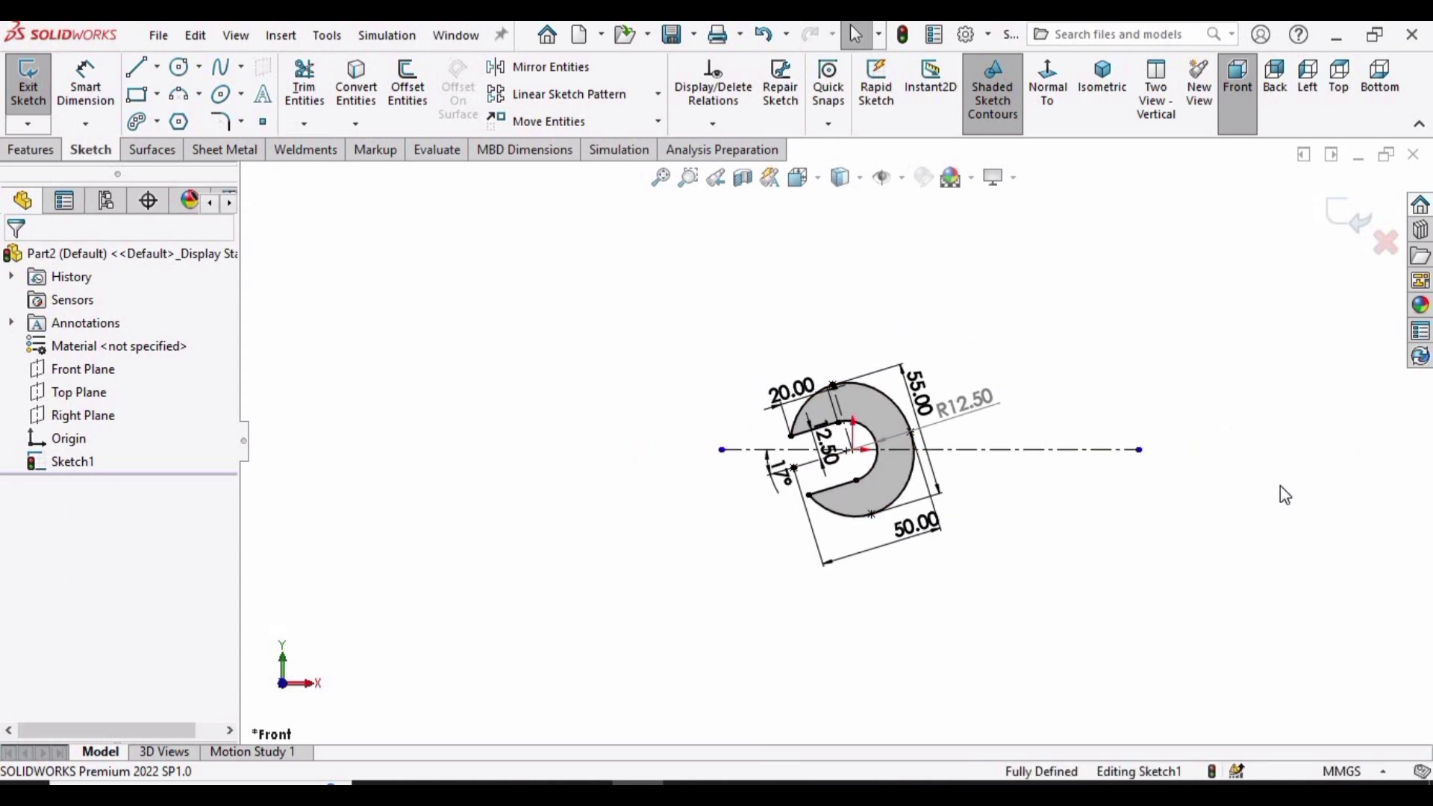
- Extend the horizontal centerline far right and draw a circle at its right end
scroll(1162, 464, "down", 3)
left_click_drag(952, 415, 1240, 415)
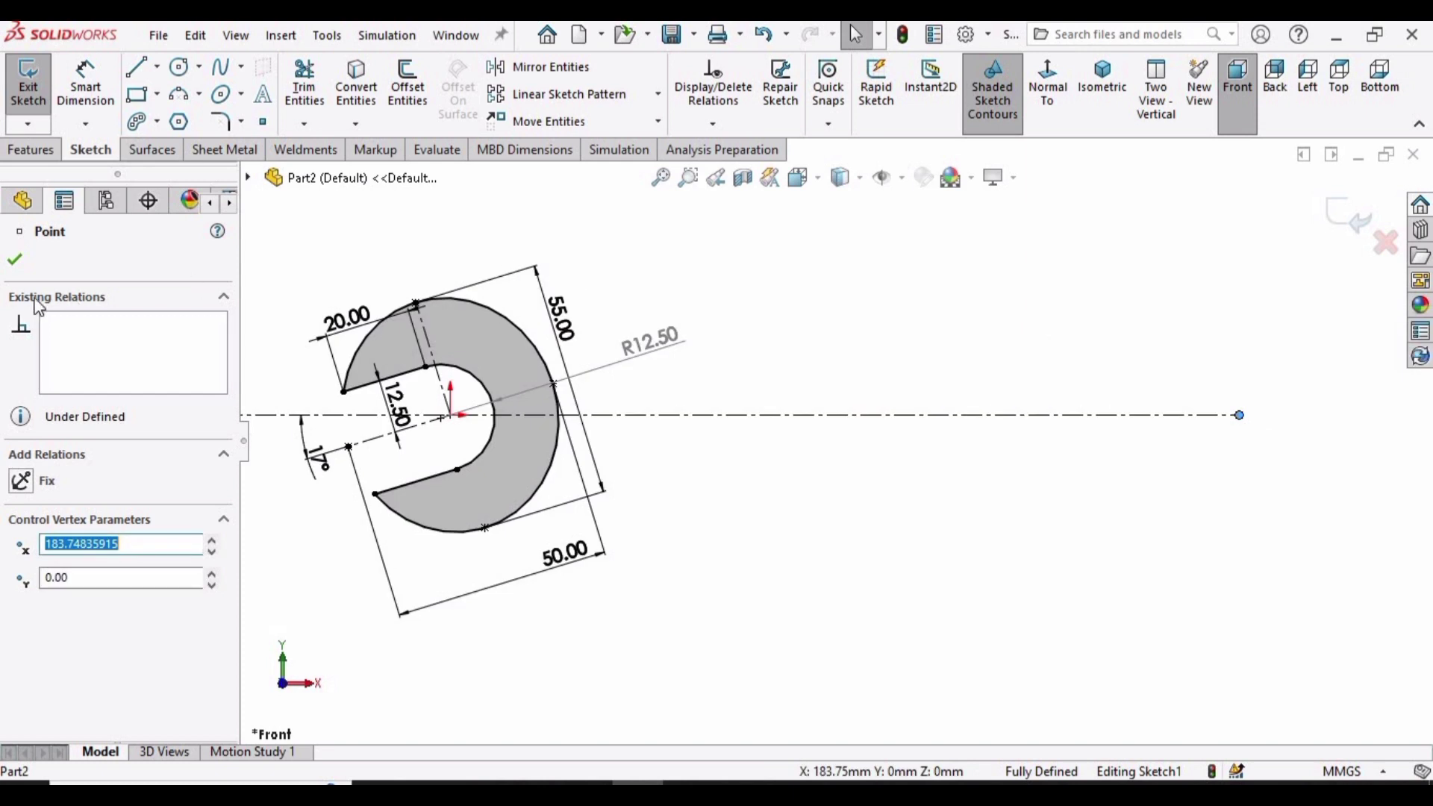
left_click(13, 261)
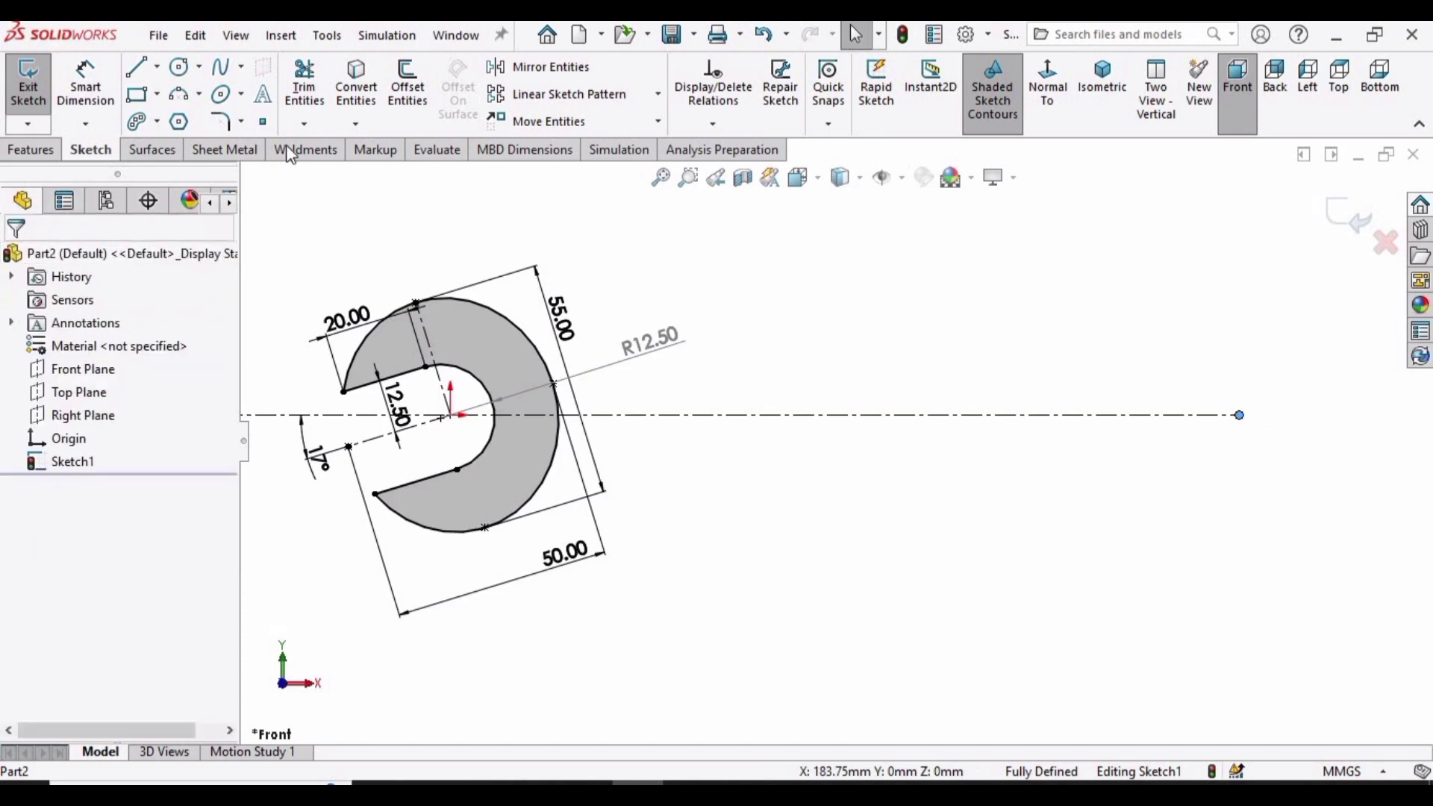
left_click(179, 69)
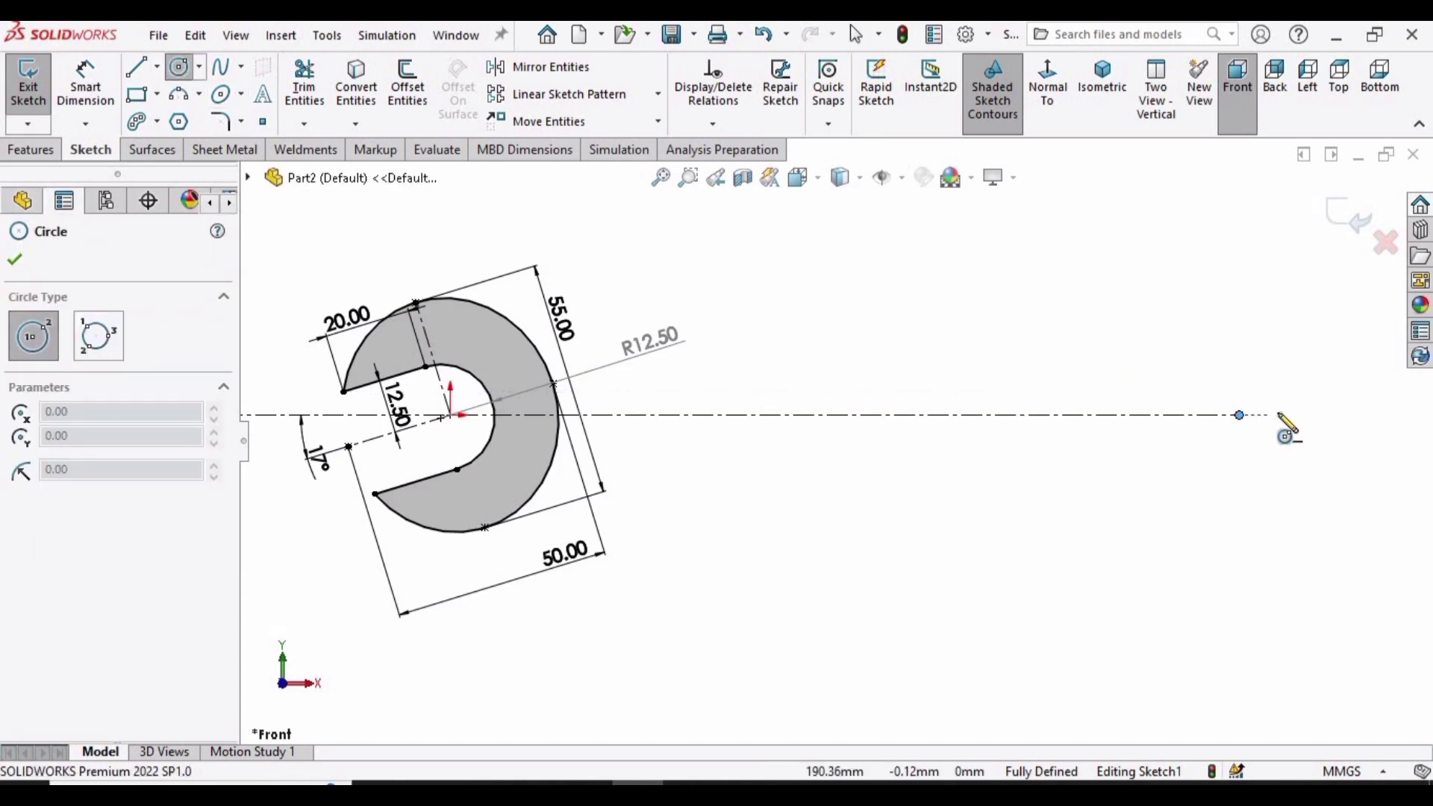
scroll(1281, 418, "up", 2)
scroll(1284, 426, "down", 2)
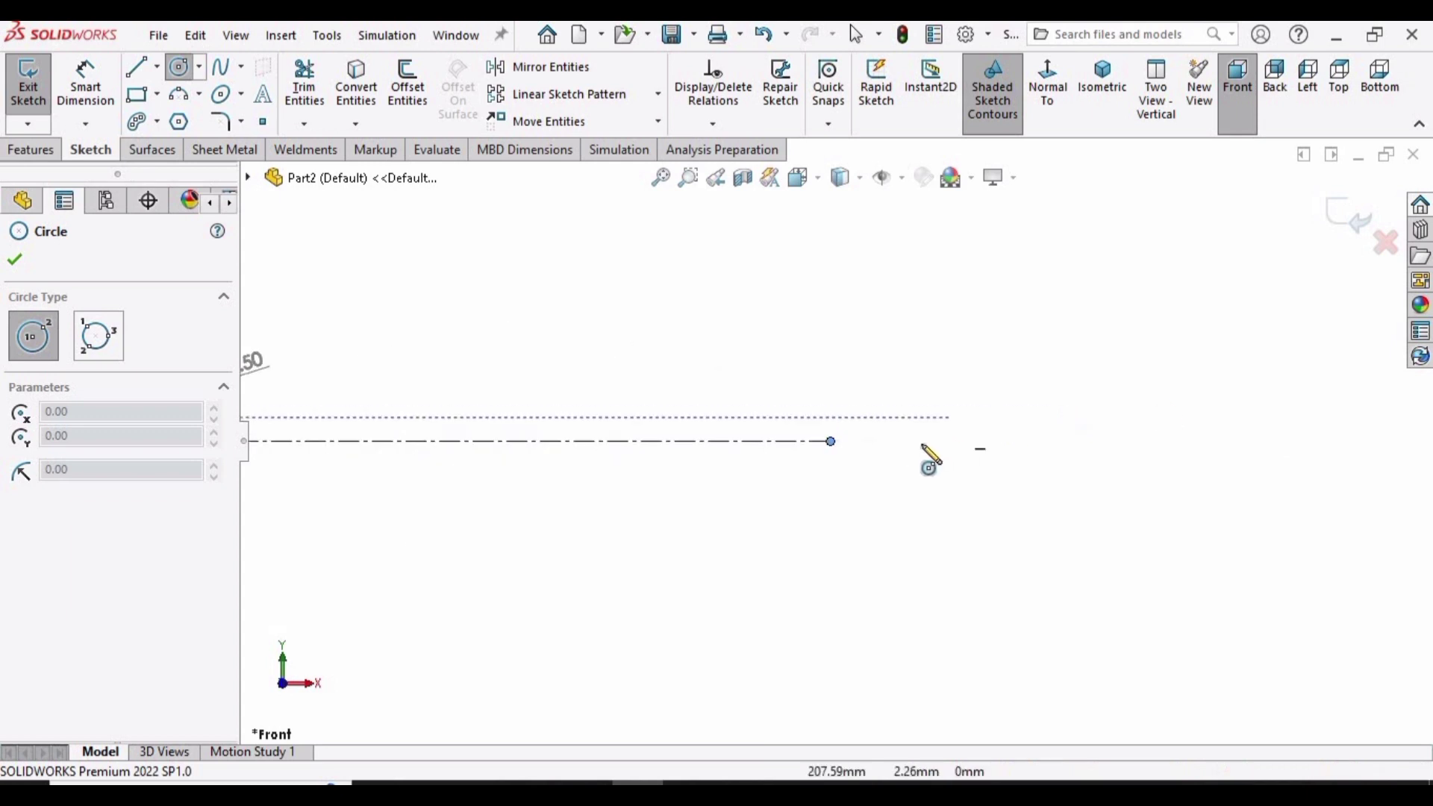
left_click(831, 440)
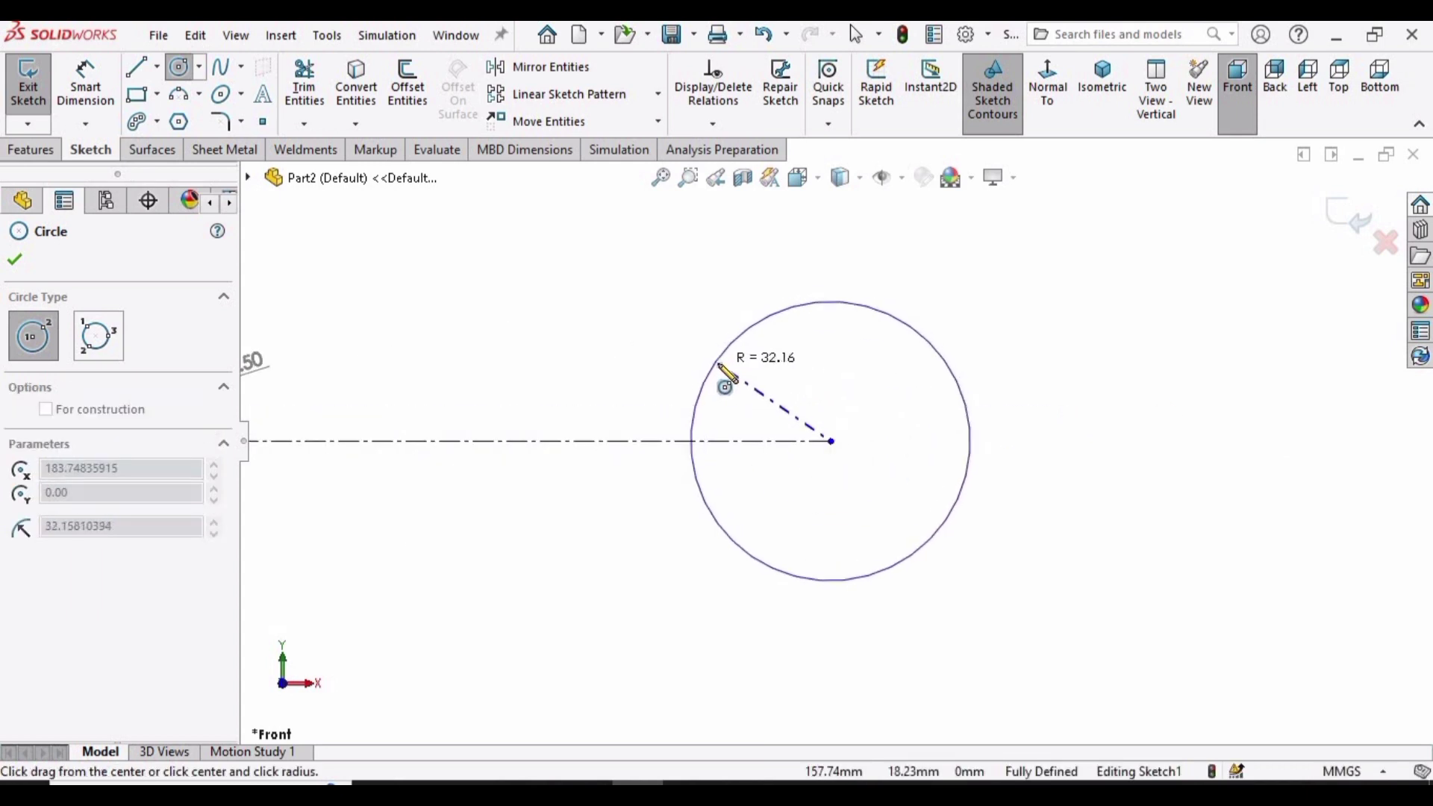
left_click(720, 366)
key("Escape")
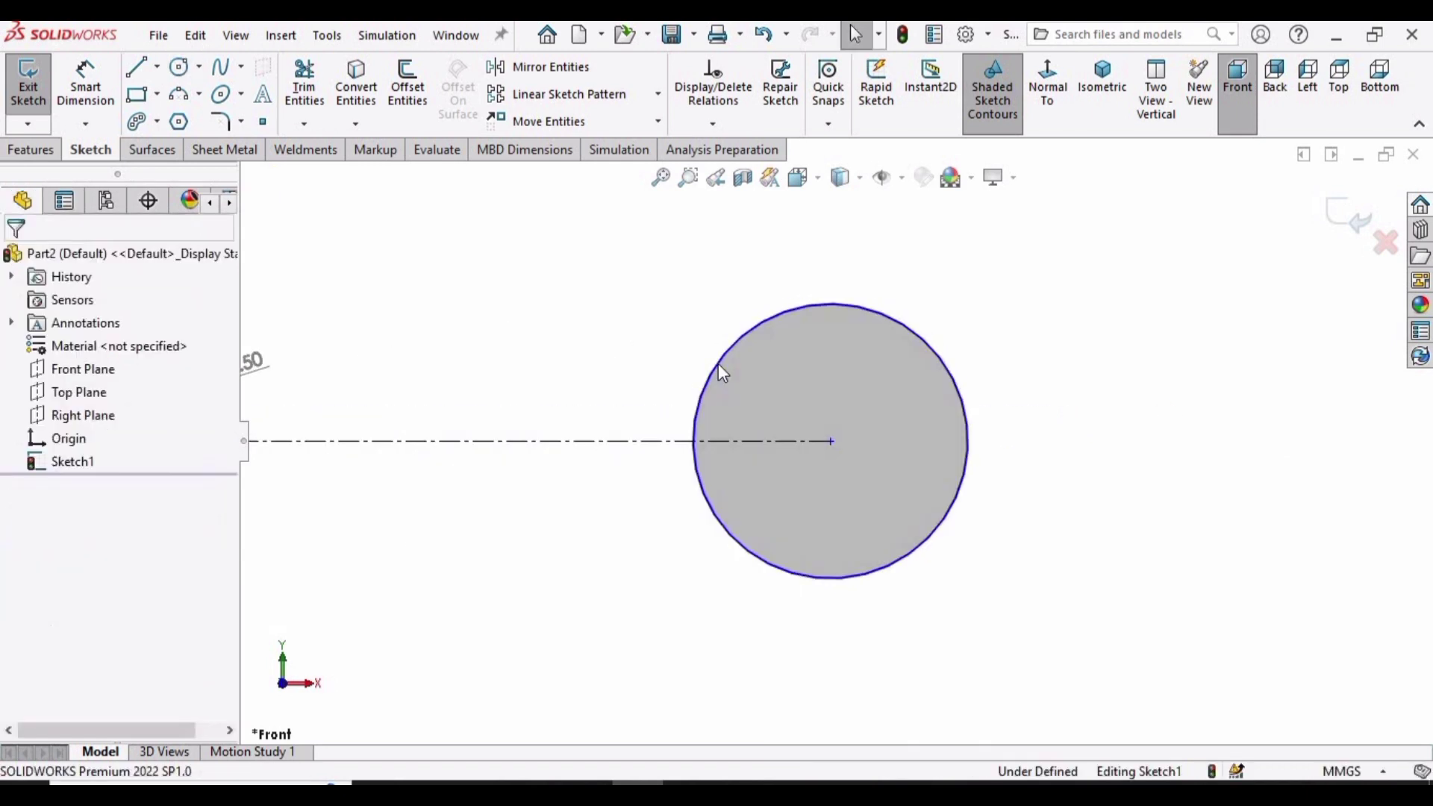
- Dimension the new circle's diameter to 33 mm
left_click(81, 87)
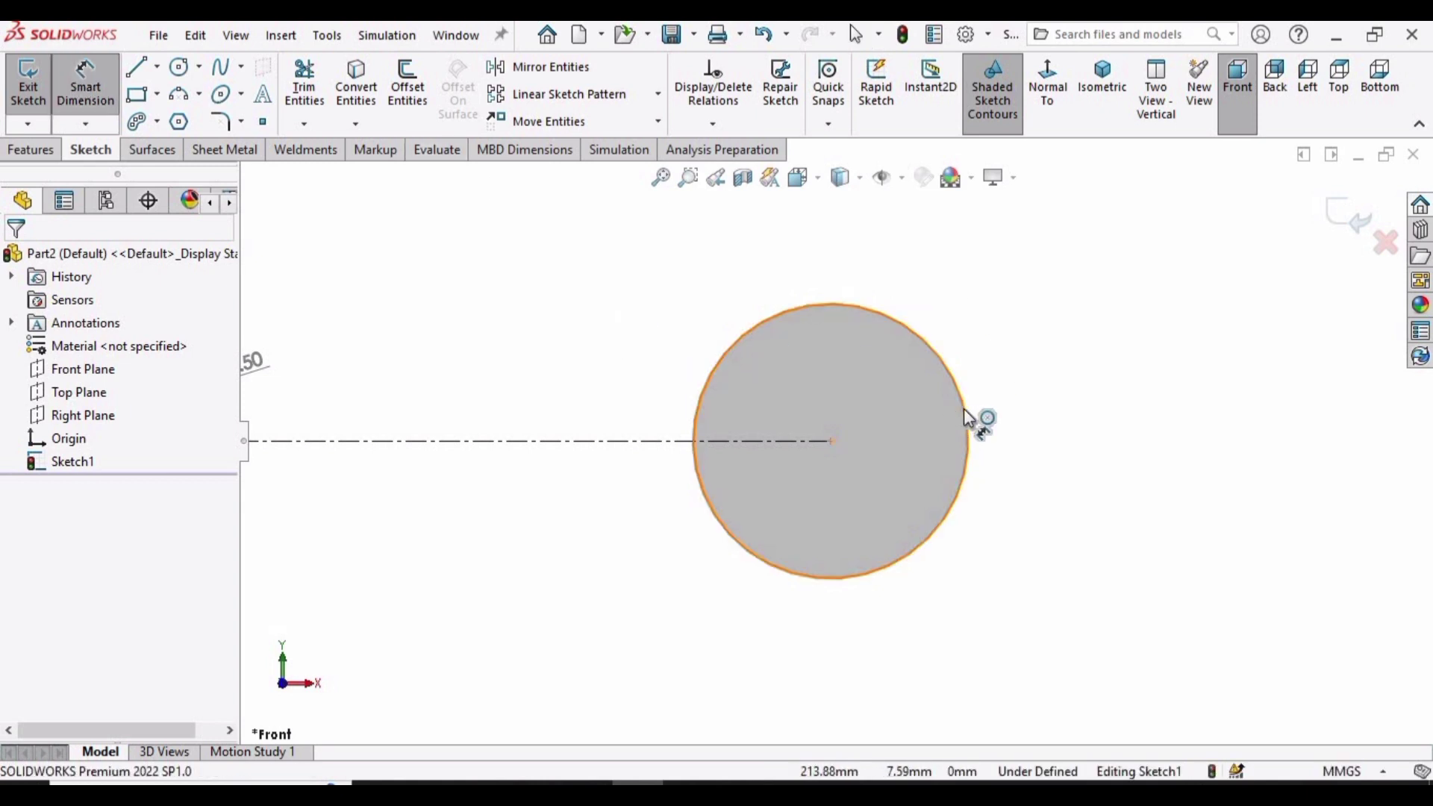
left_click(999, 408)
left_click(1051, 414)
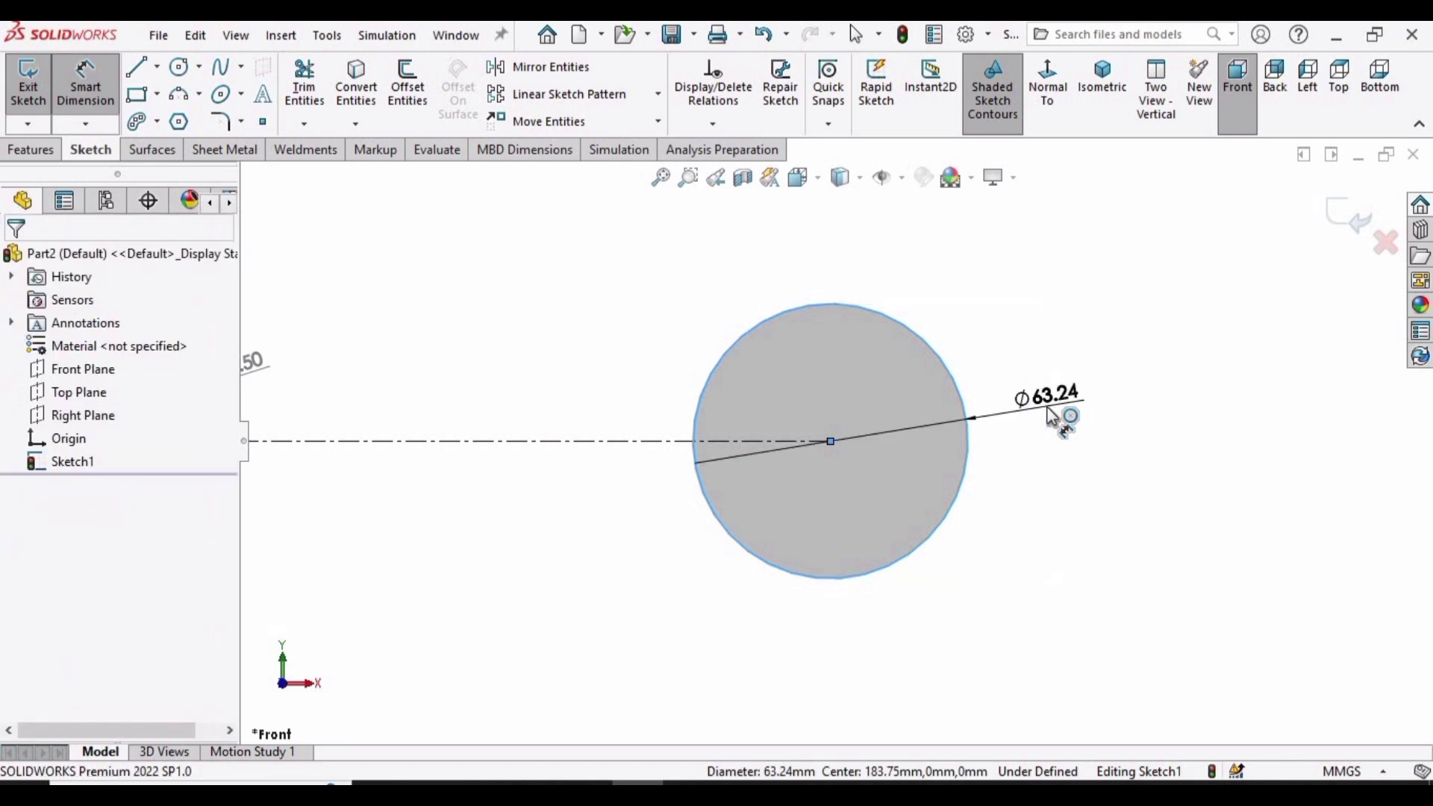
type("50")
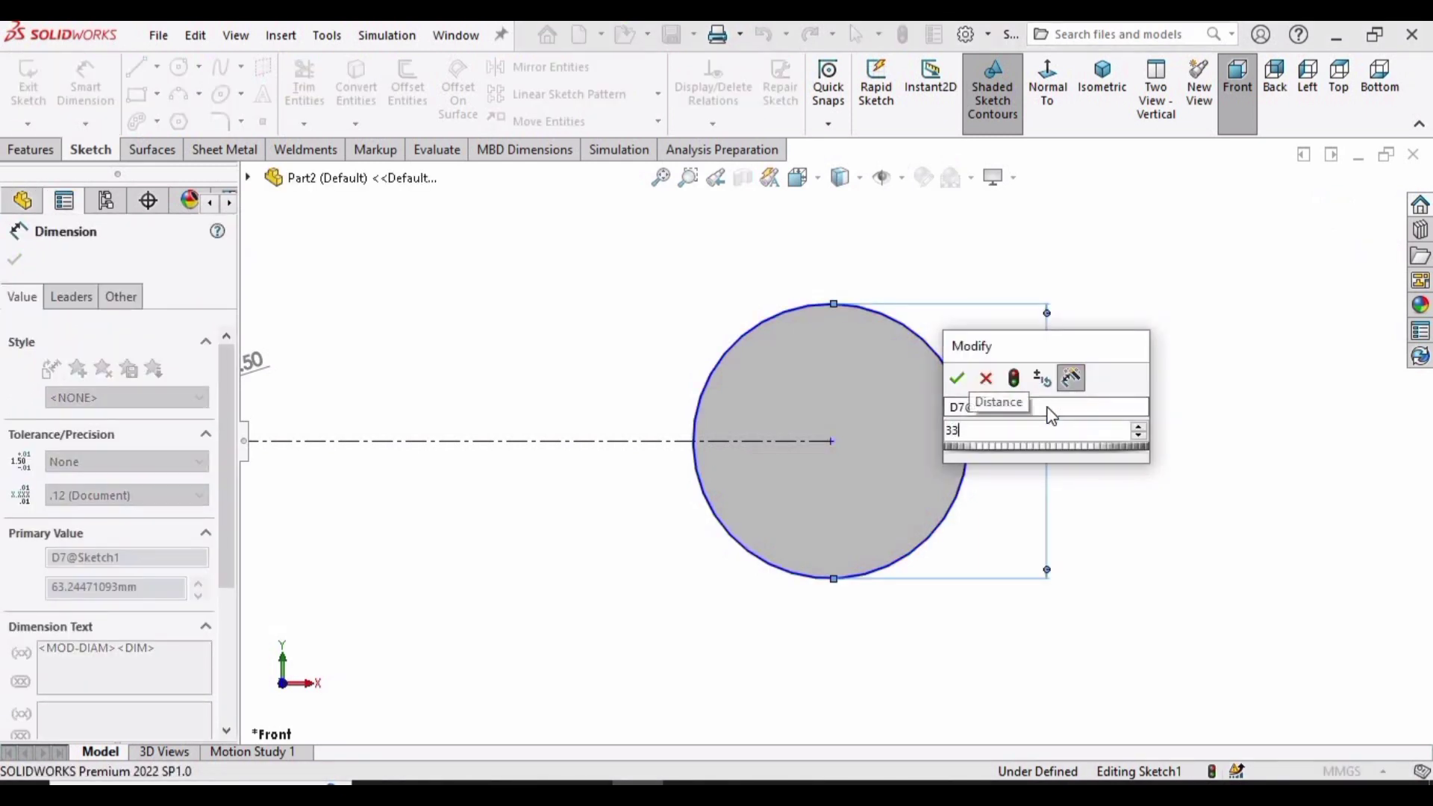
key("Return")
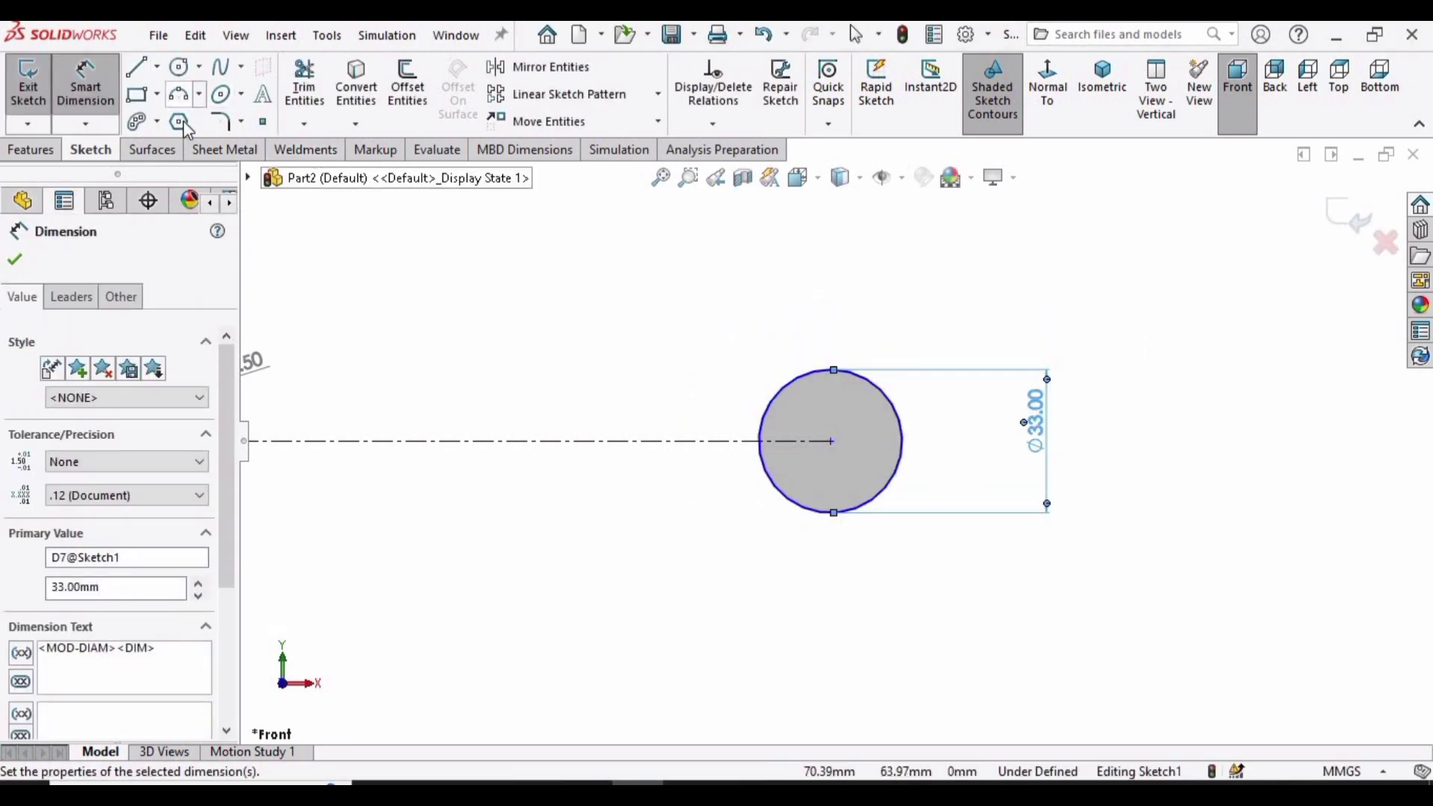
left_click(179, 123)
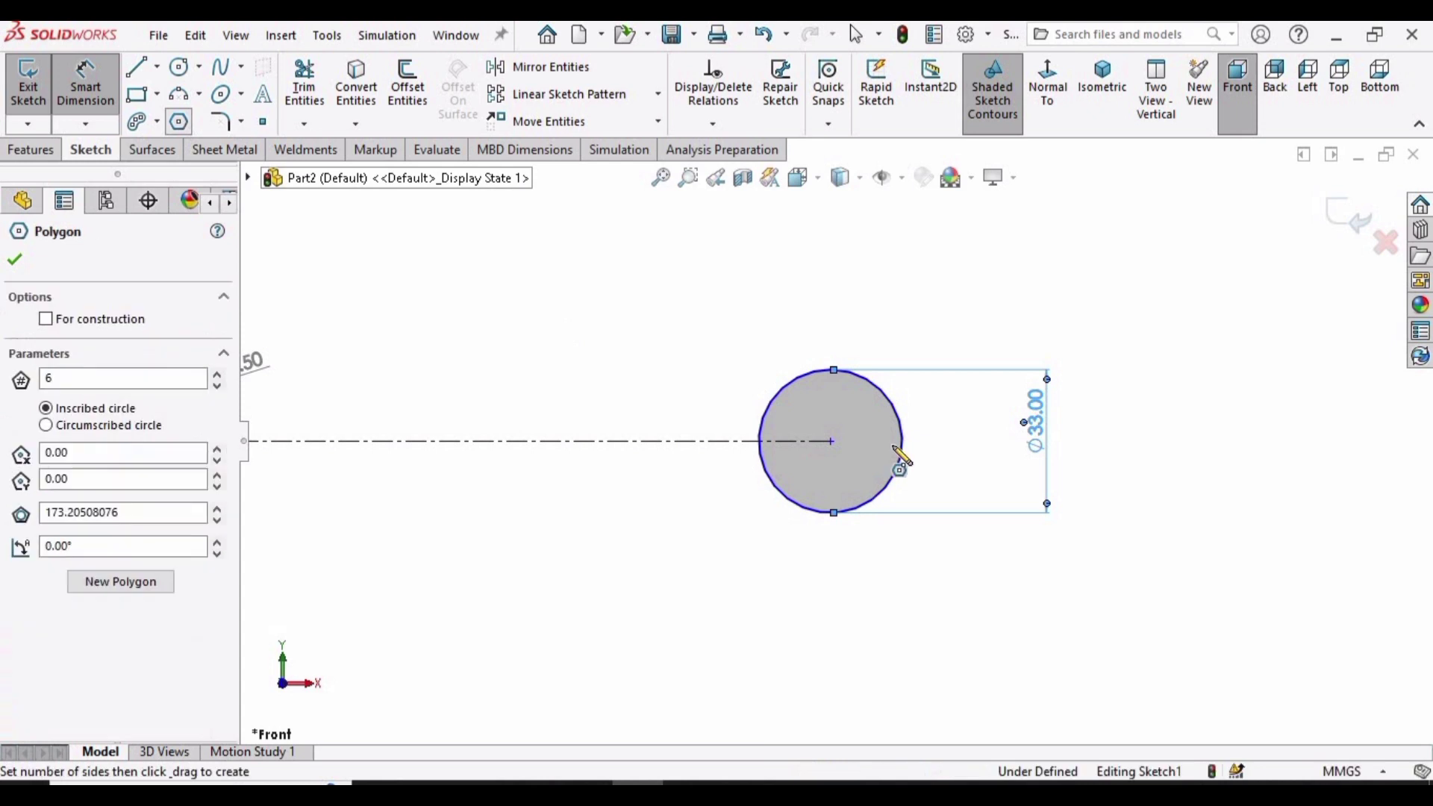
- Draw two overlapping hexagons centred in the Ø33 circle, the second rotated 30°
left_click(831, 442)
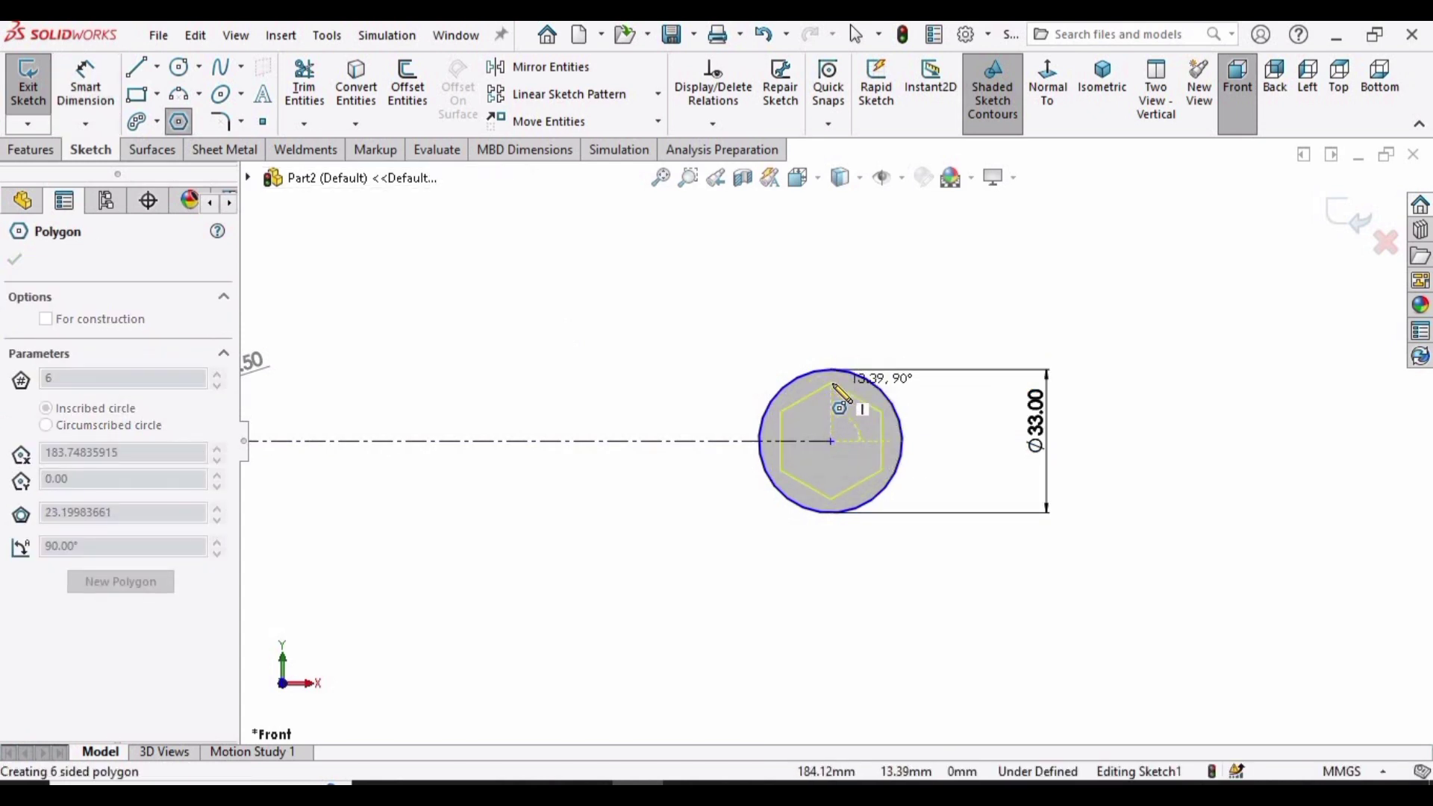
scroll(842, 393, "down", 3)
left_click(836, 394)
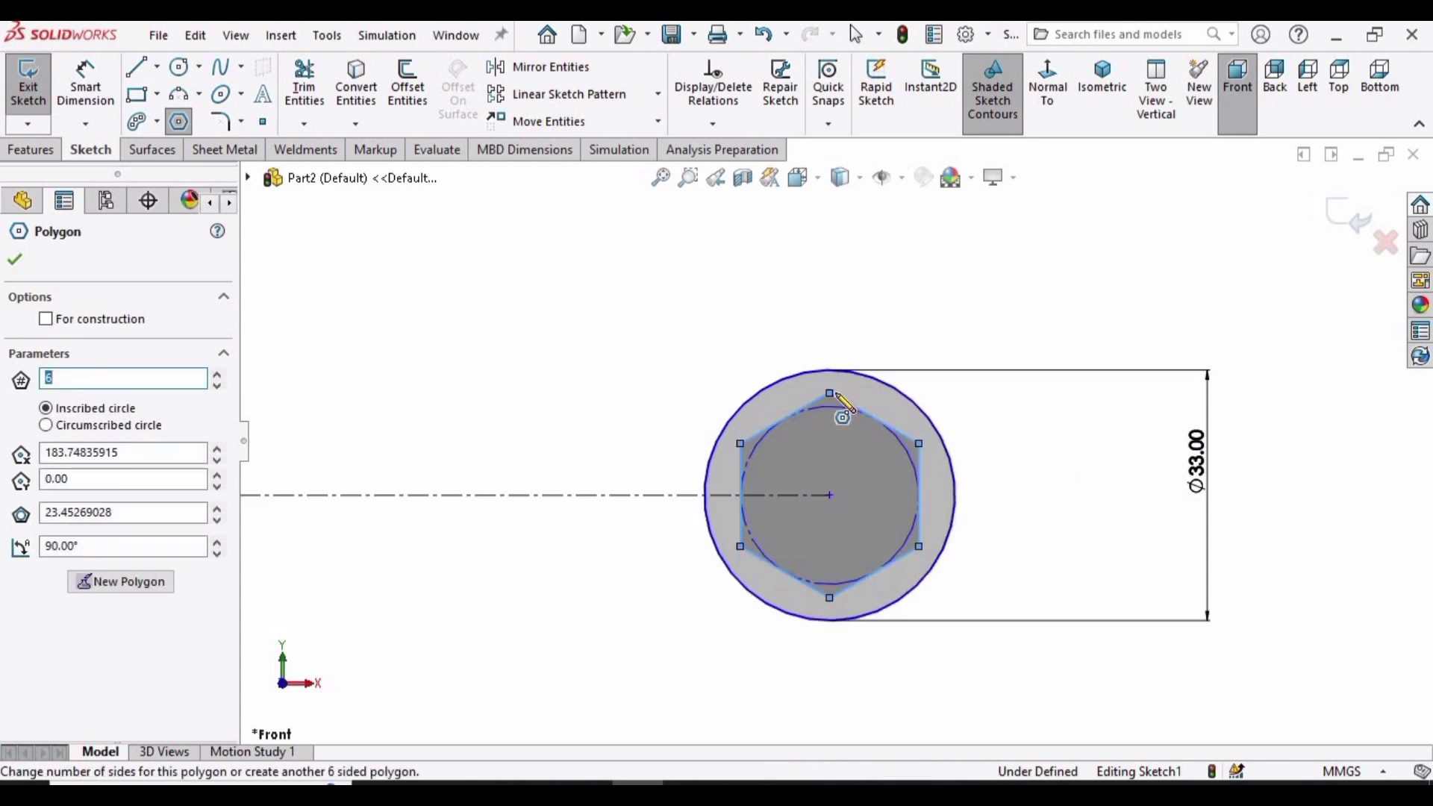
key("Escape")
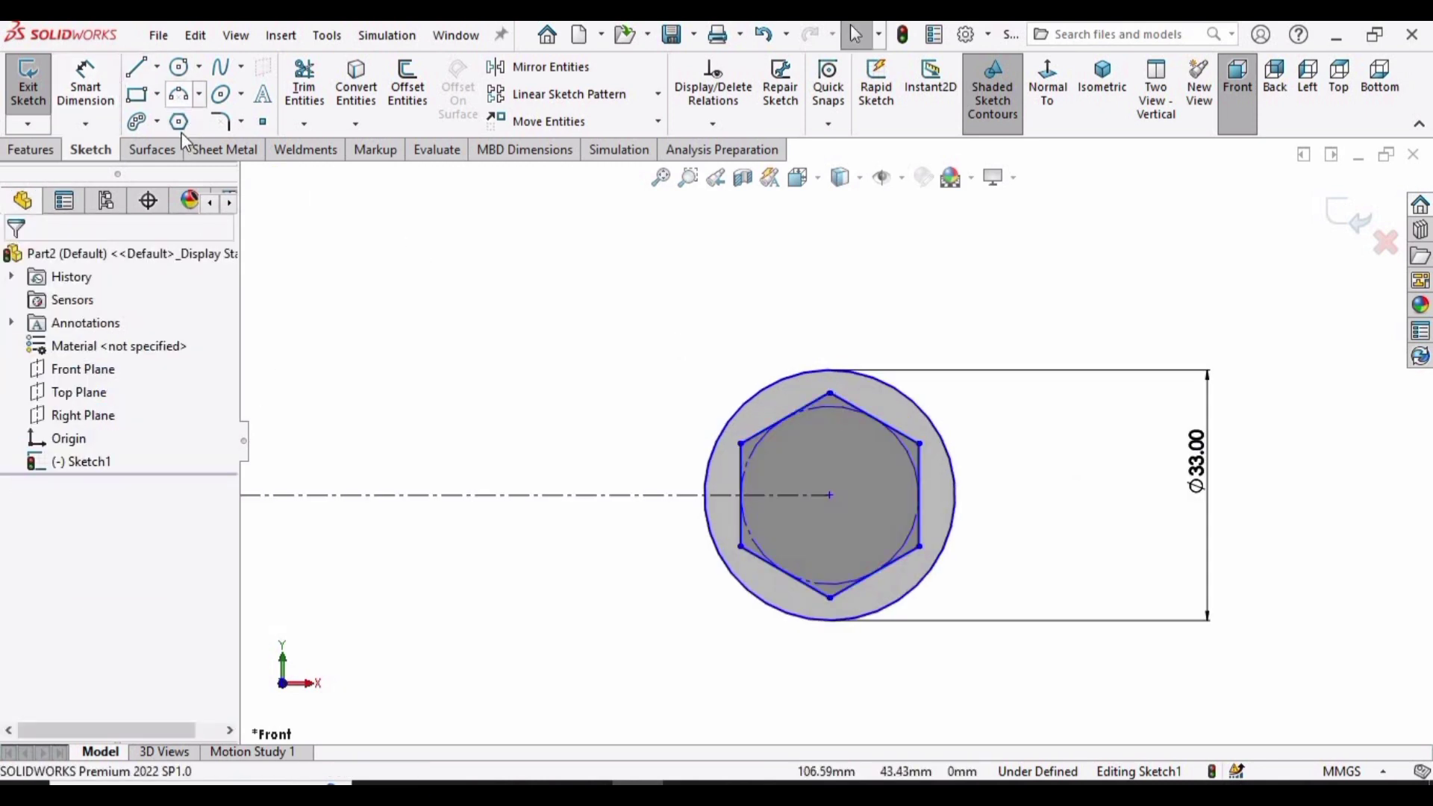
left_click(178, 121)
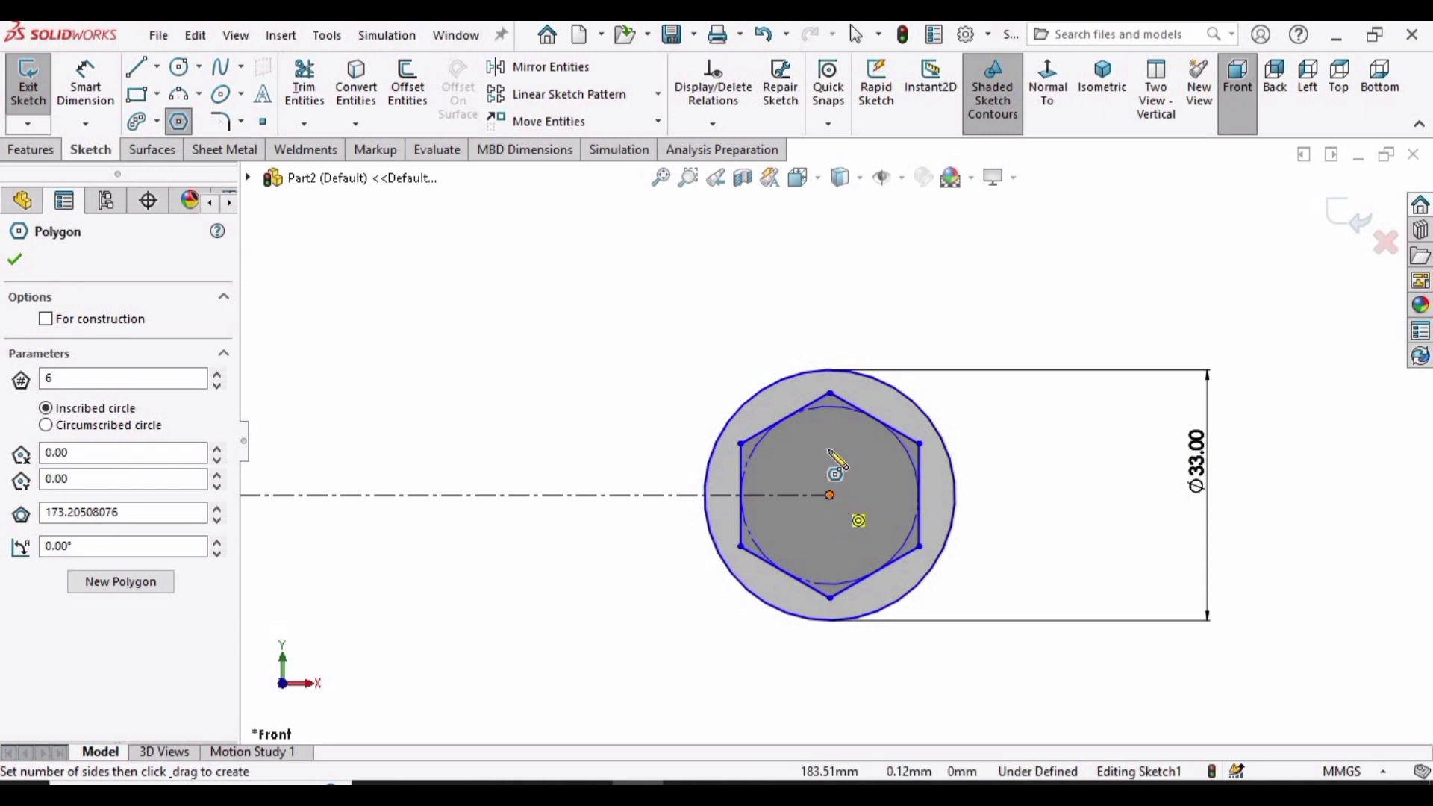
mouse_move(830, 495)
left_mouse_down()
mouse_move(830, 401)
mouse_move(722, 495)
left_mouse_up()
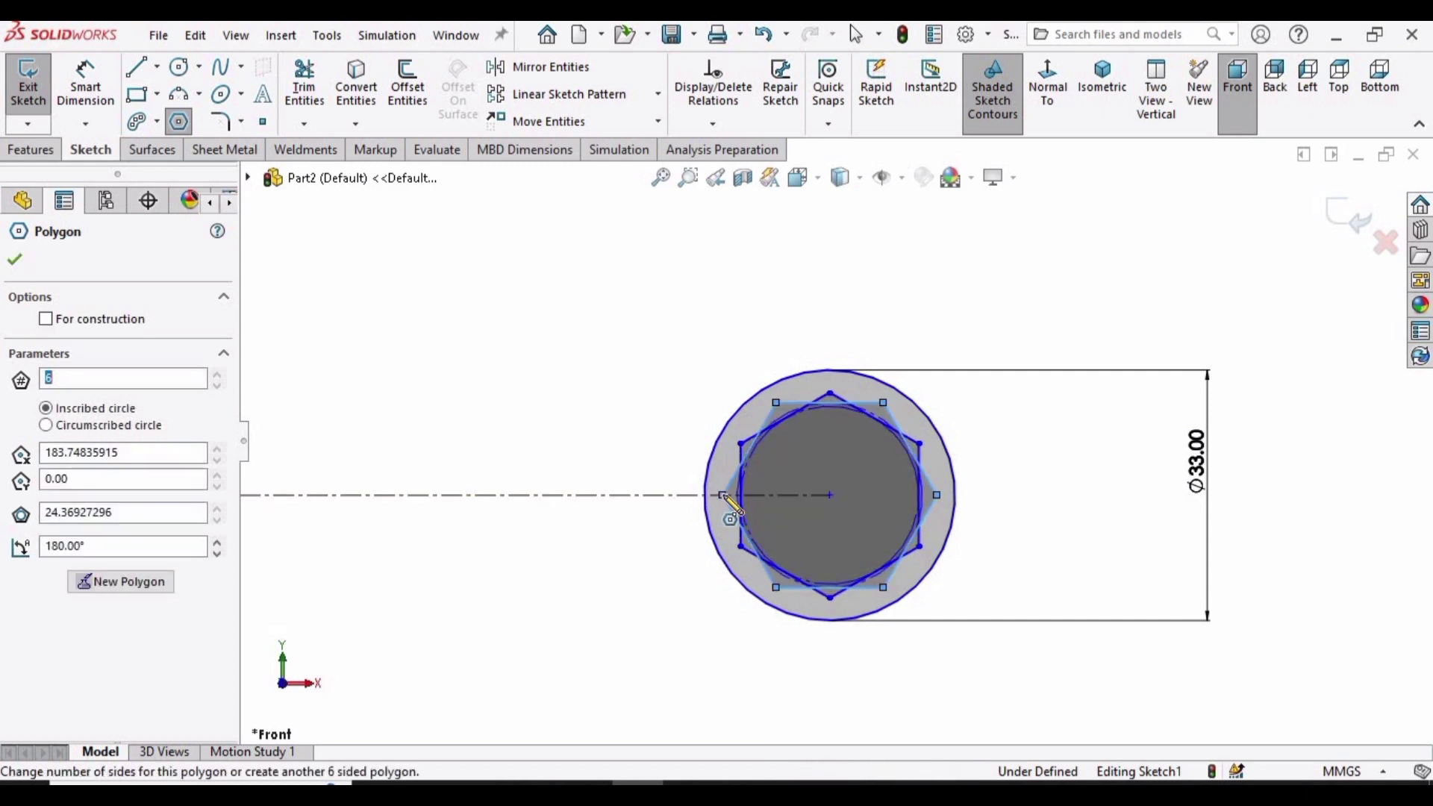
key("Escape")
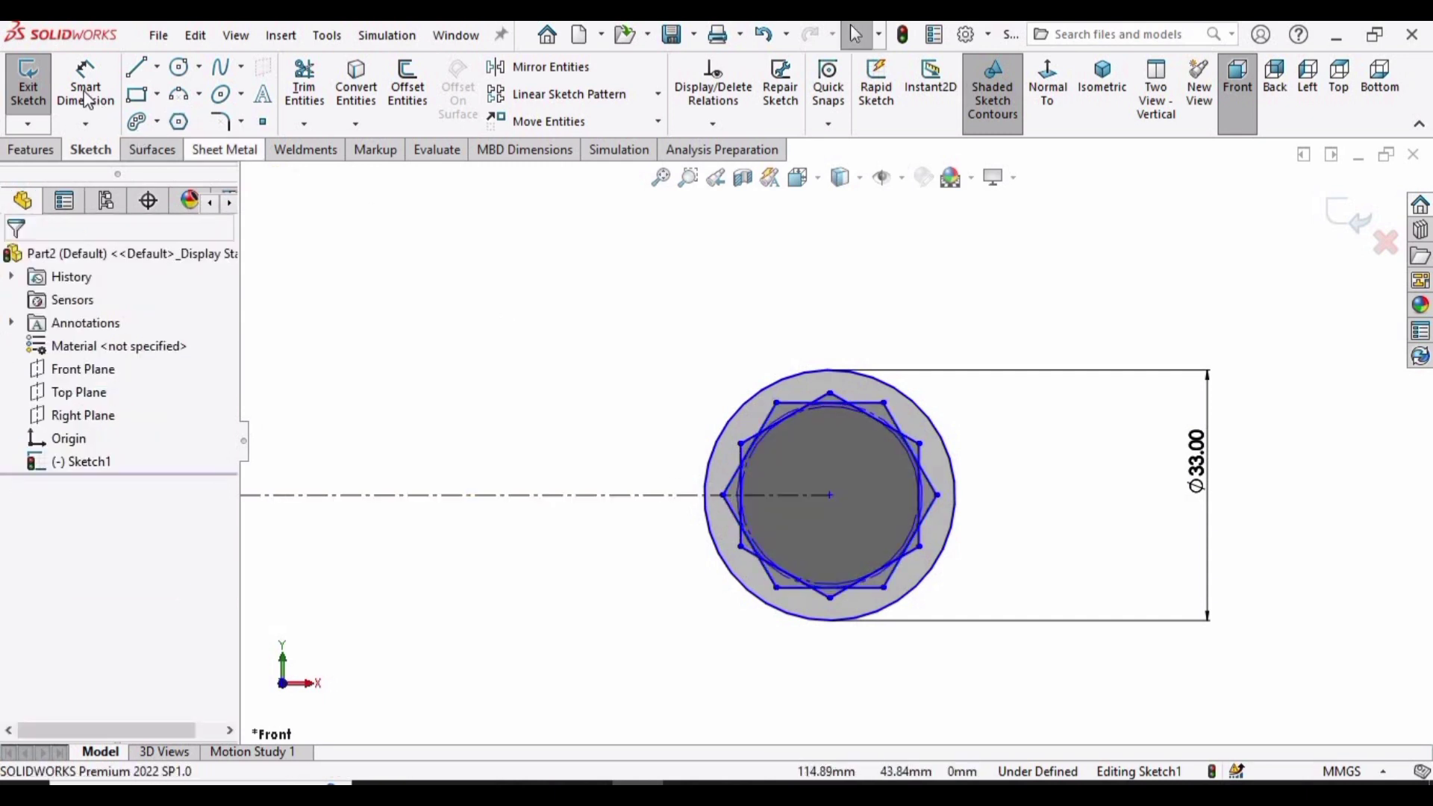
- Dimension the first hexagon's top-to-bottom across-flats distance as 25 mm
left_click(85, 82)
scroll(896, 433, "down", 2)
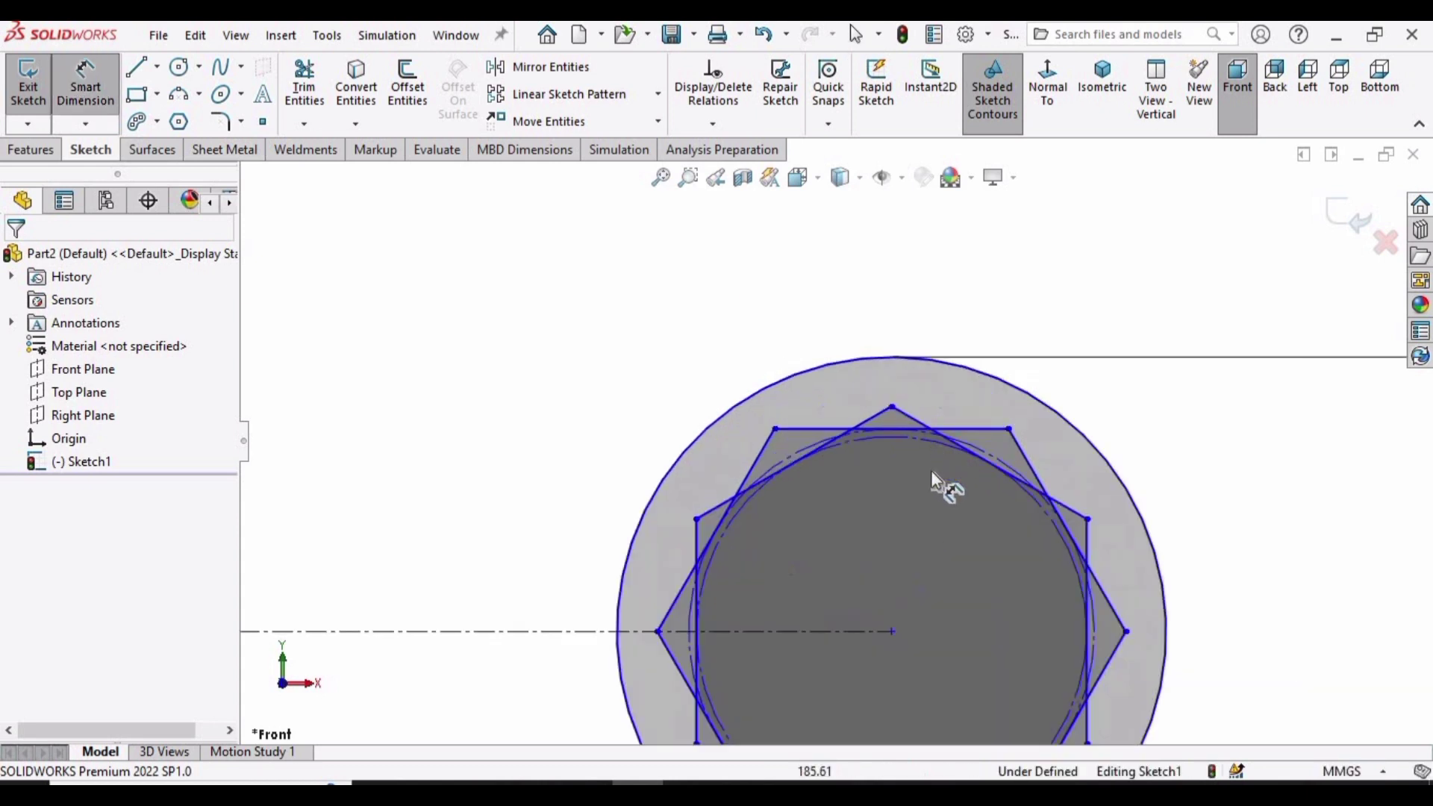
scroll(934, 493, "up", 3)
scroll(896, 493, "down", 1)
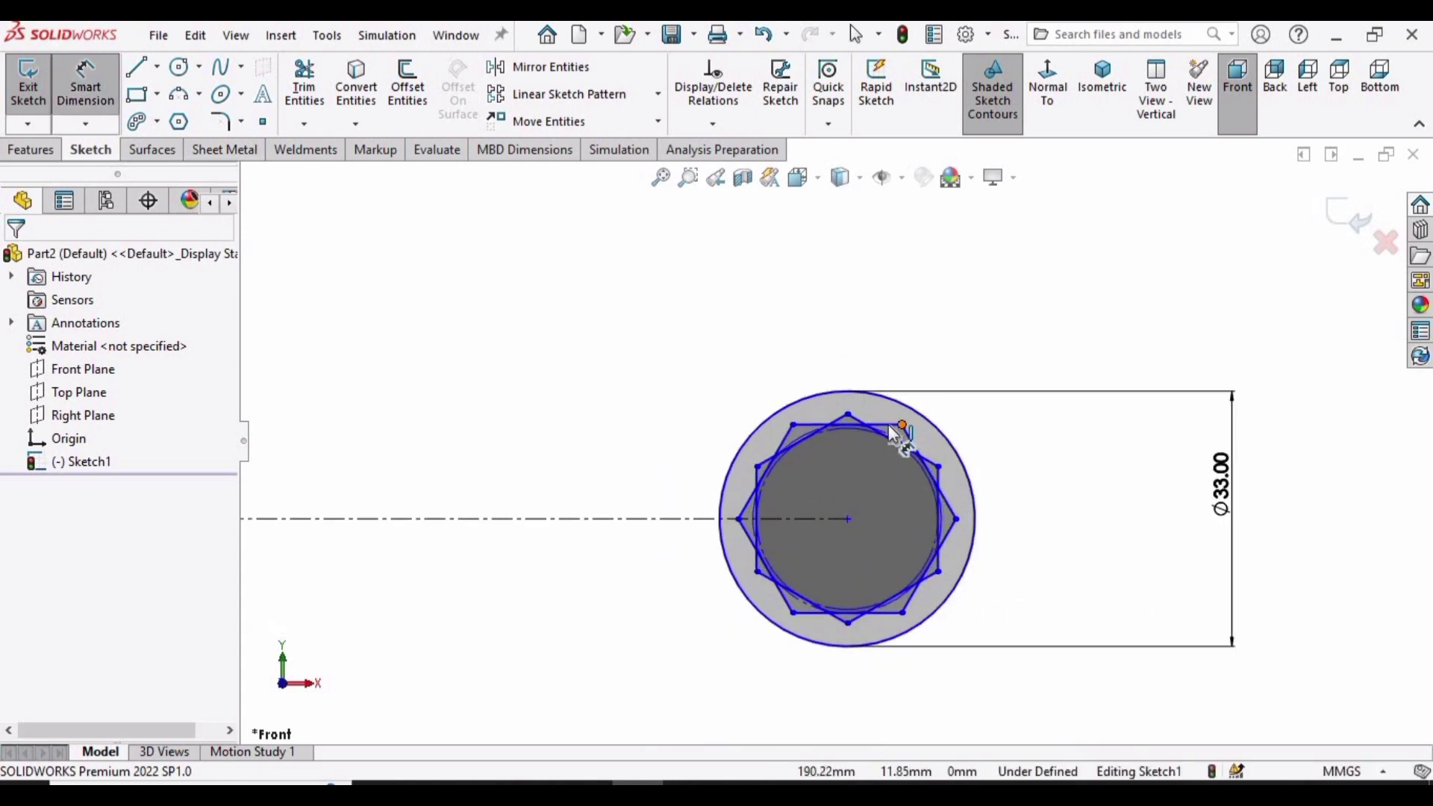
left_click(890, 429)
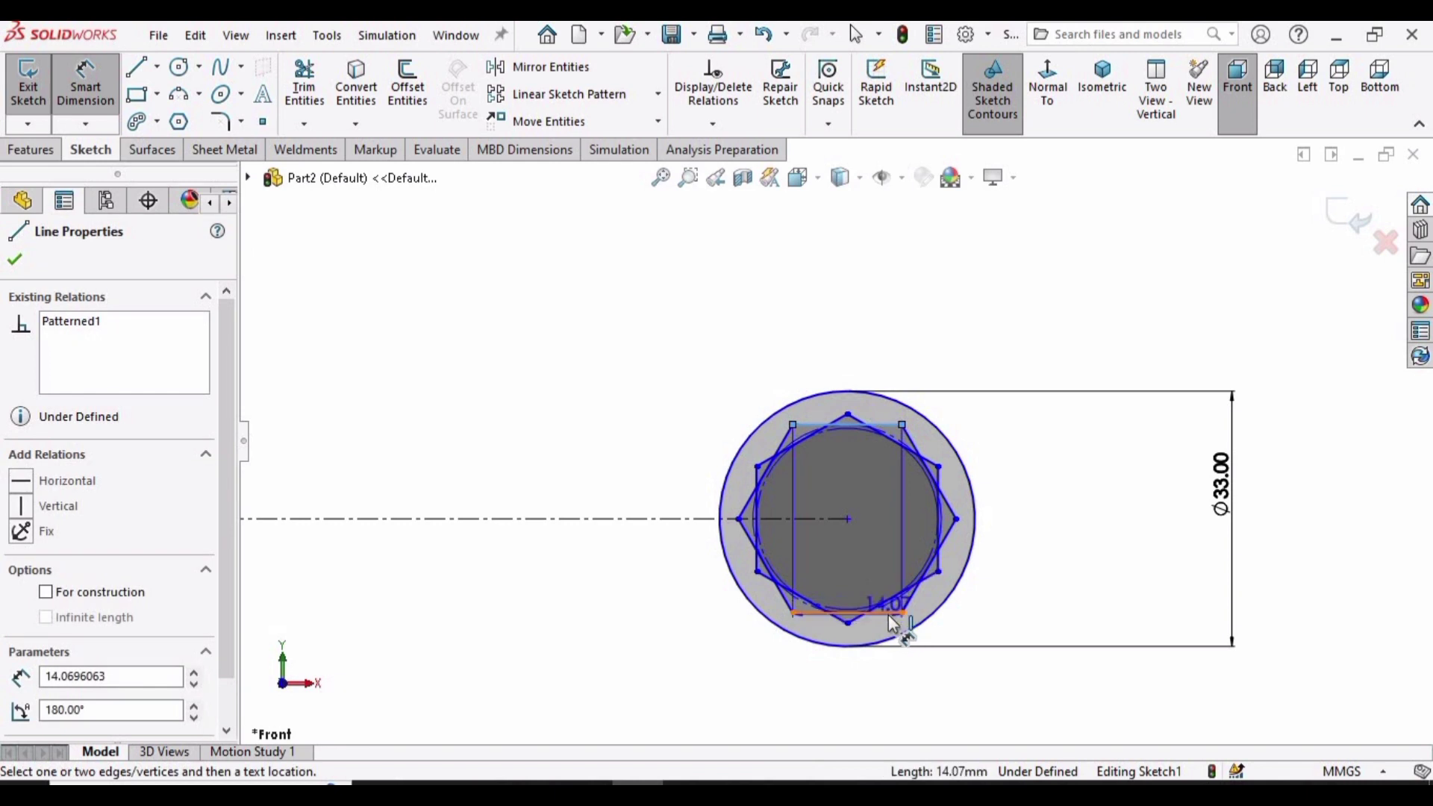
left_click(894, 622)
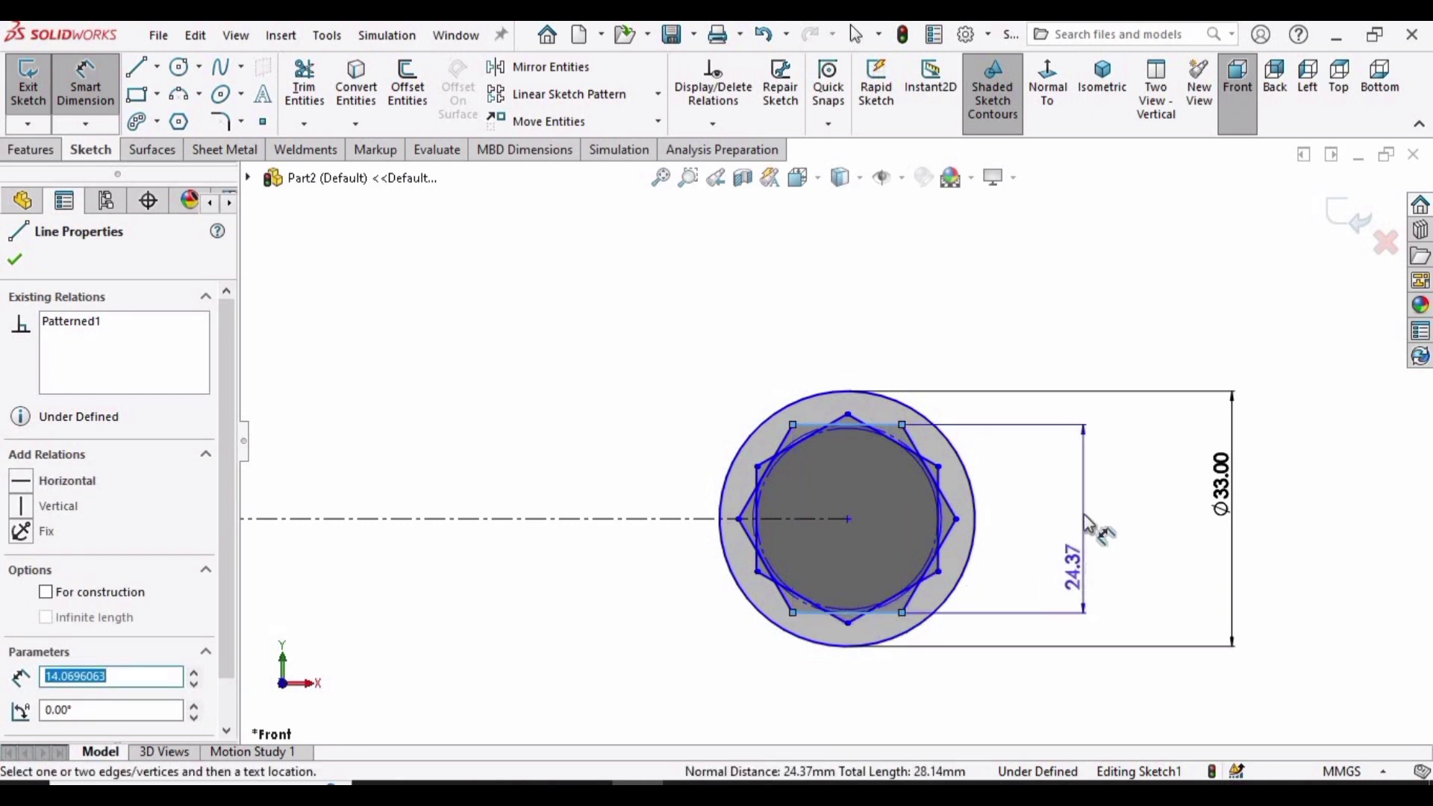
left_click(1083, 526)
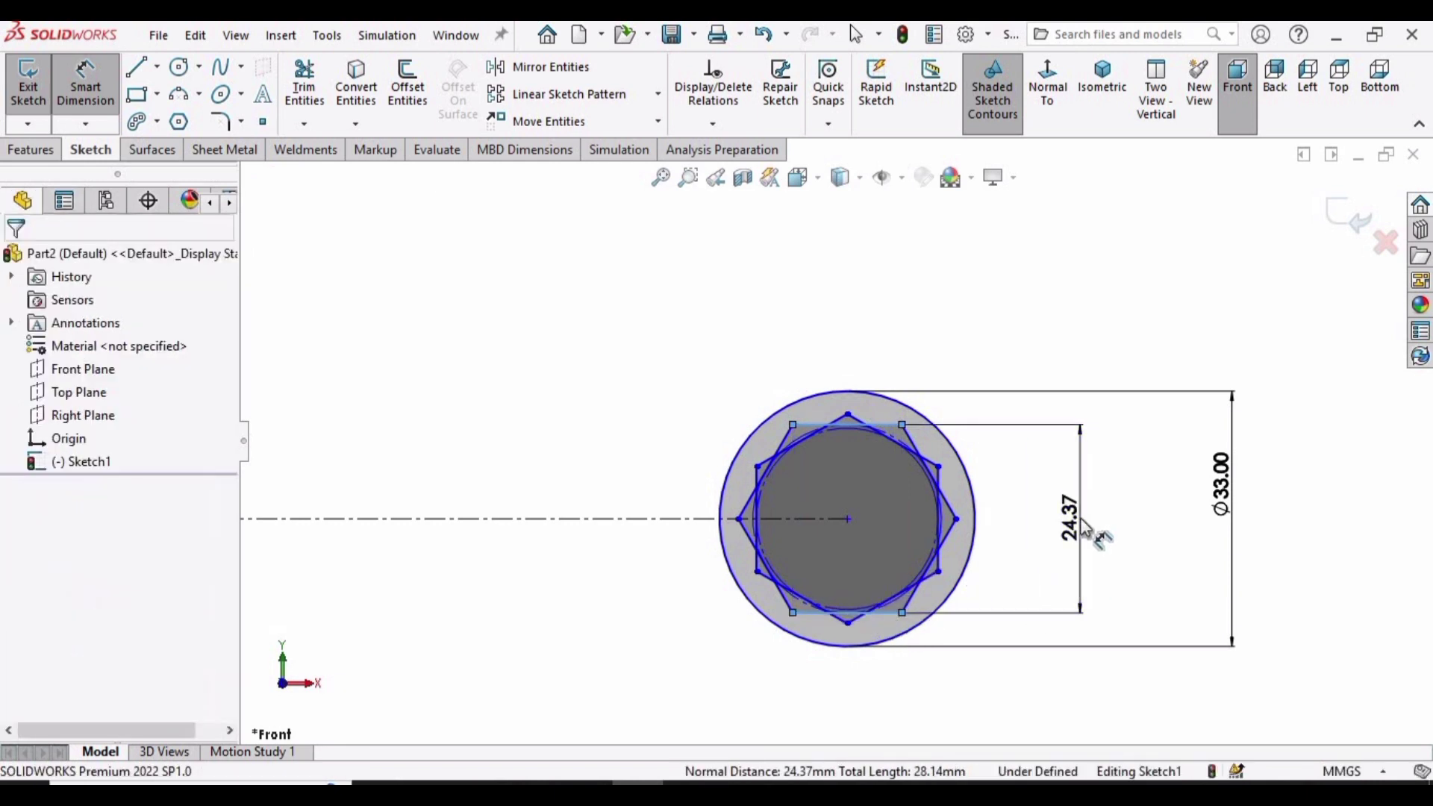
type("25")
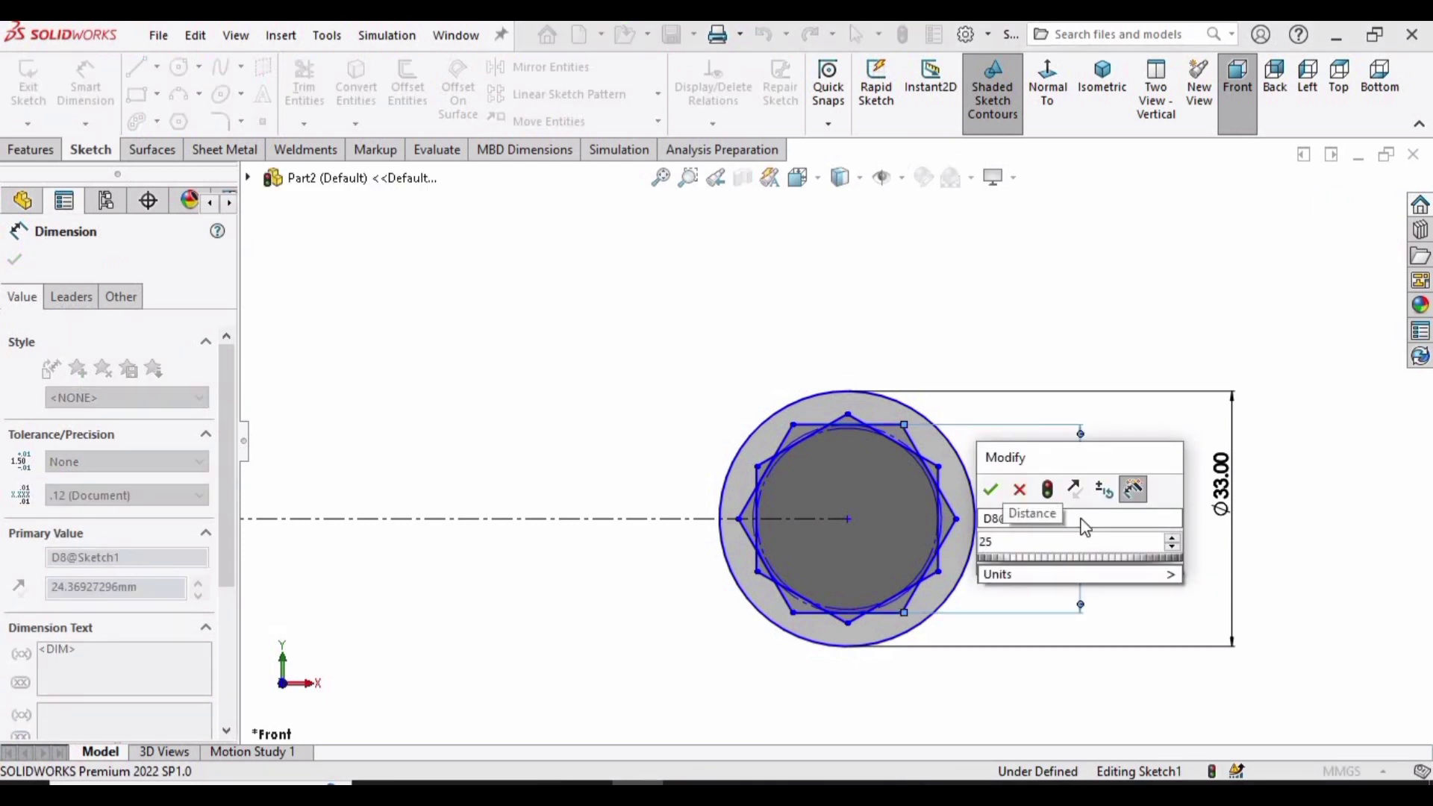
key("Return")
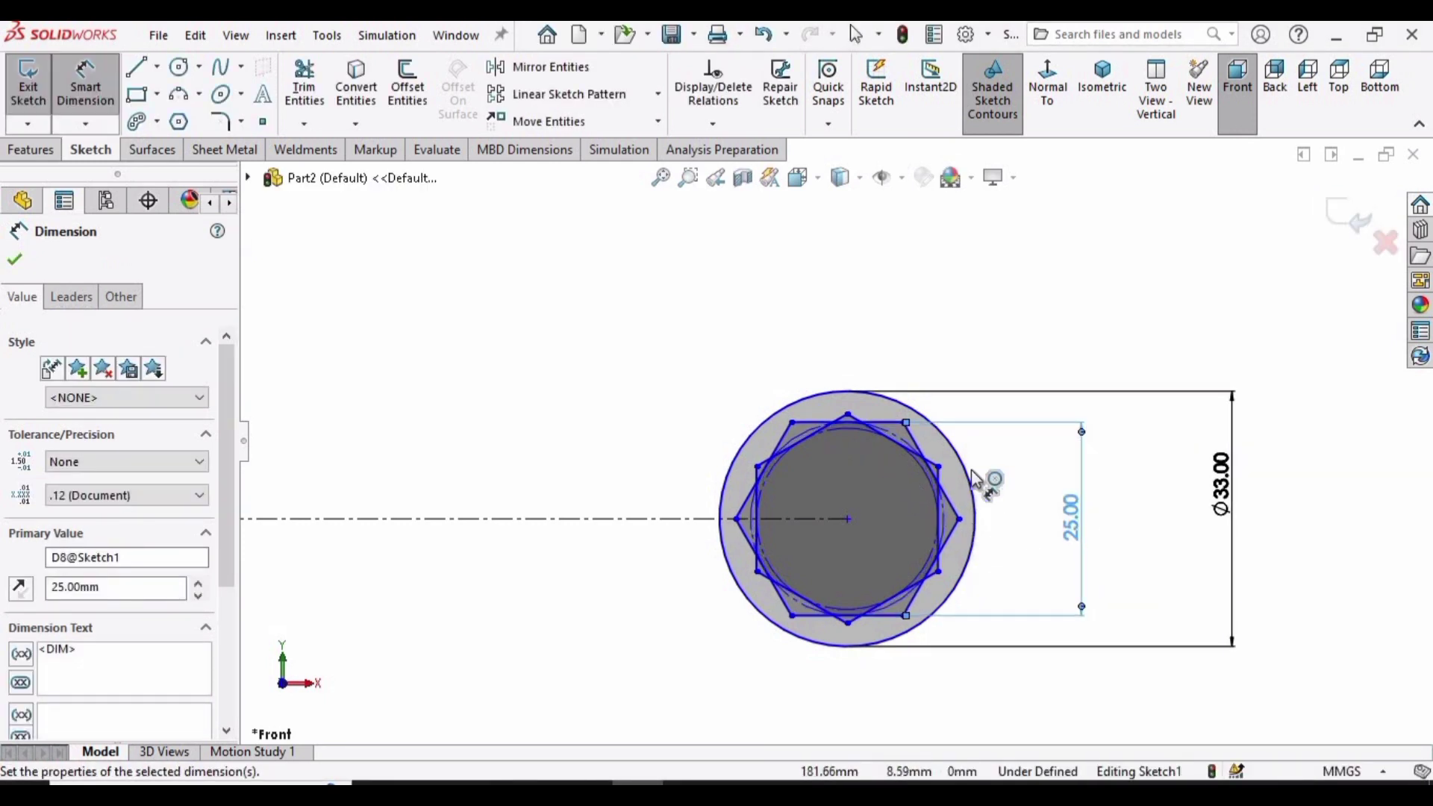
- Dimension the second hexagon's across-flats distance as 25 mm
scroll(934, 476, "down", 2)
left_click(930, 469)
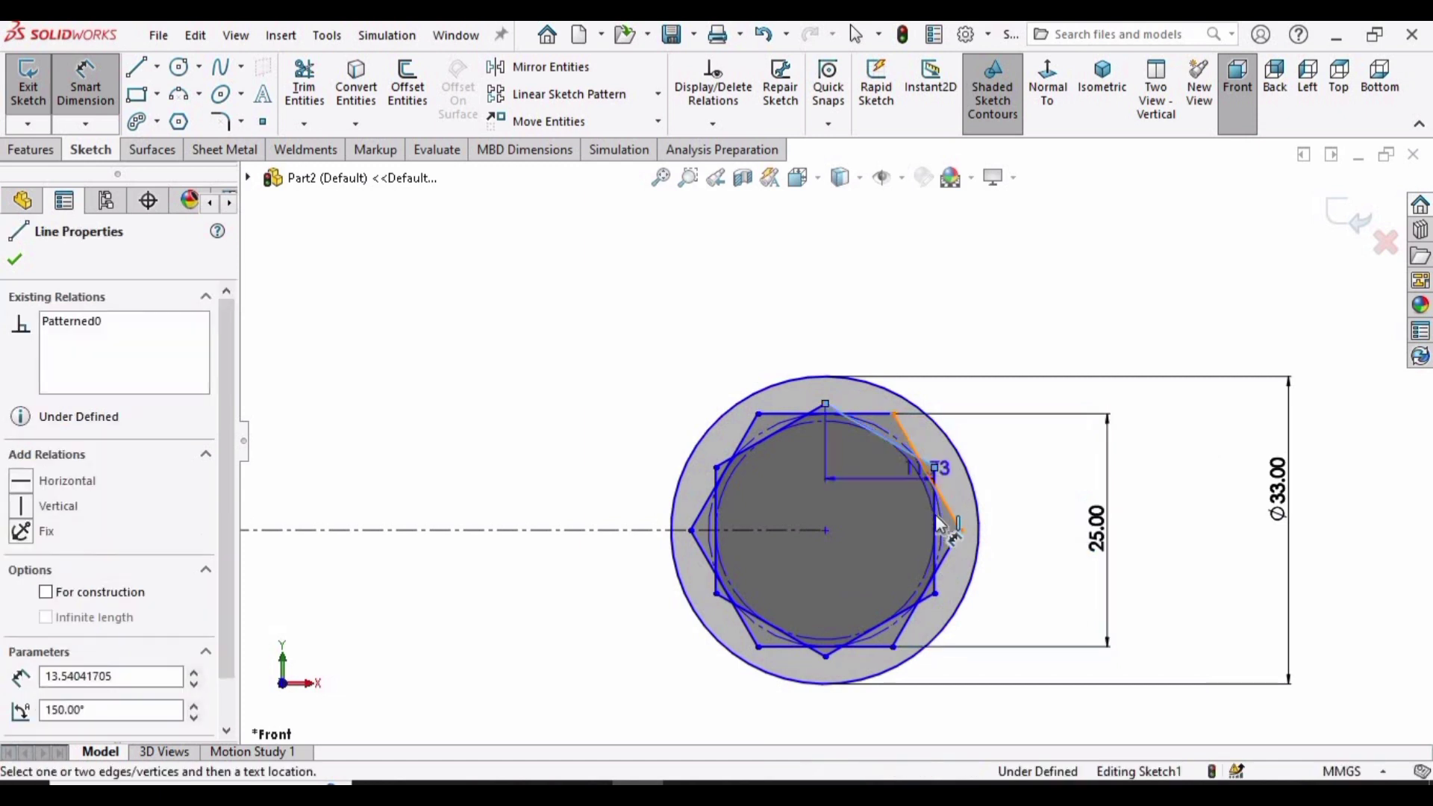
left_click(820, 655)
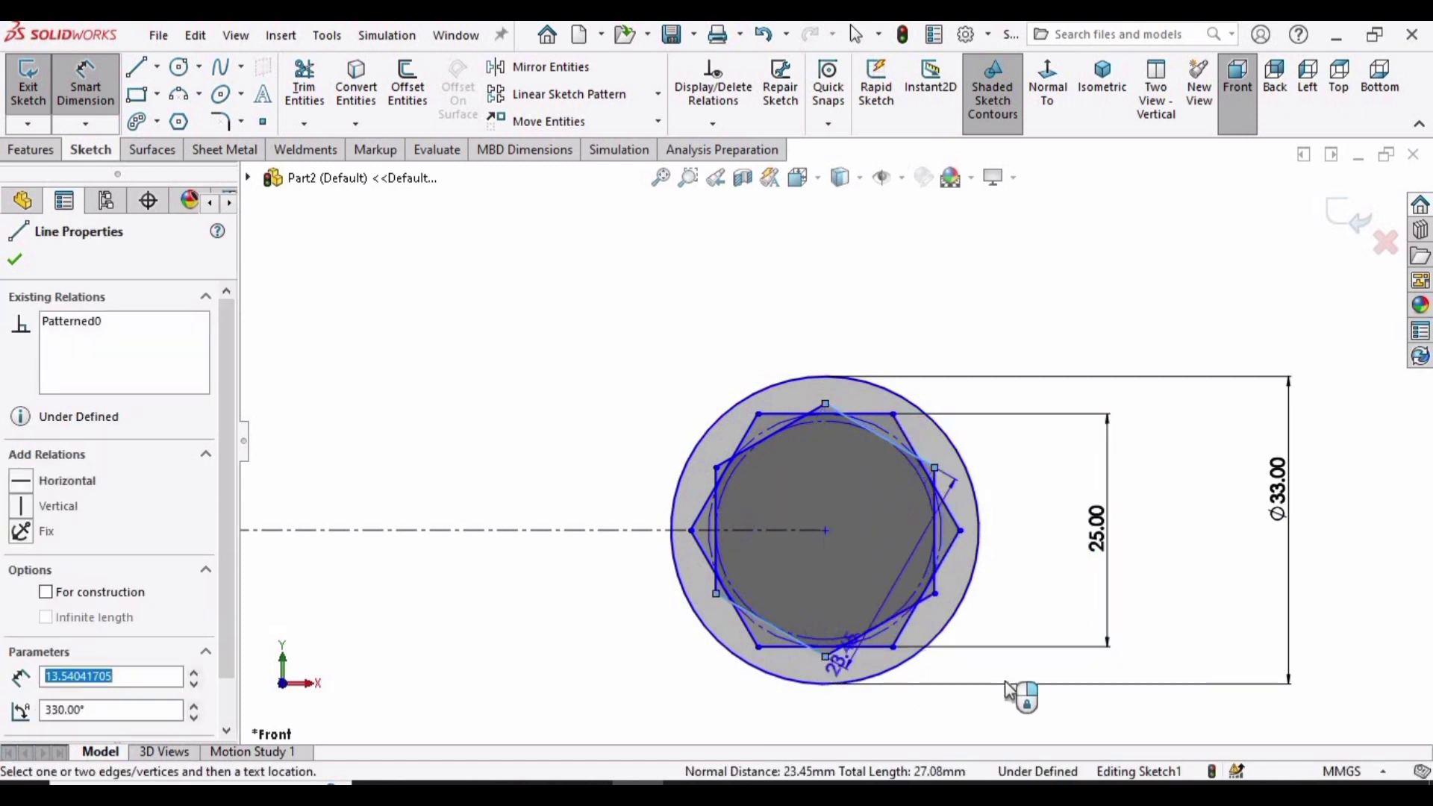
left_click(1050, 709)
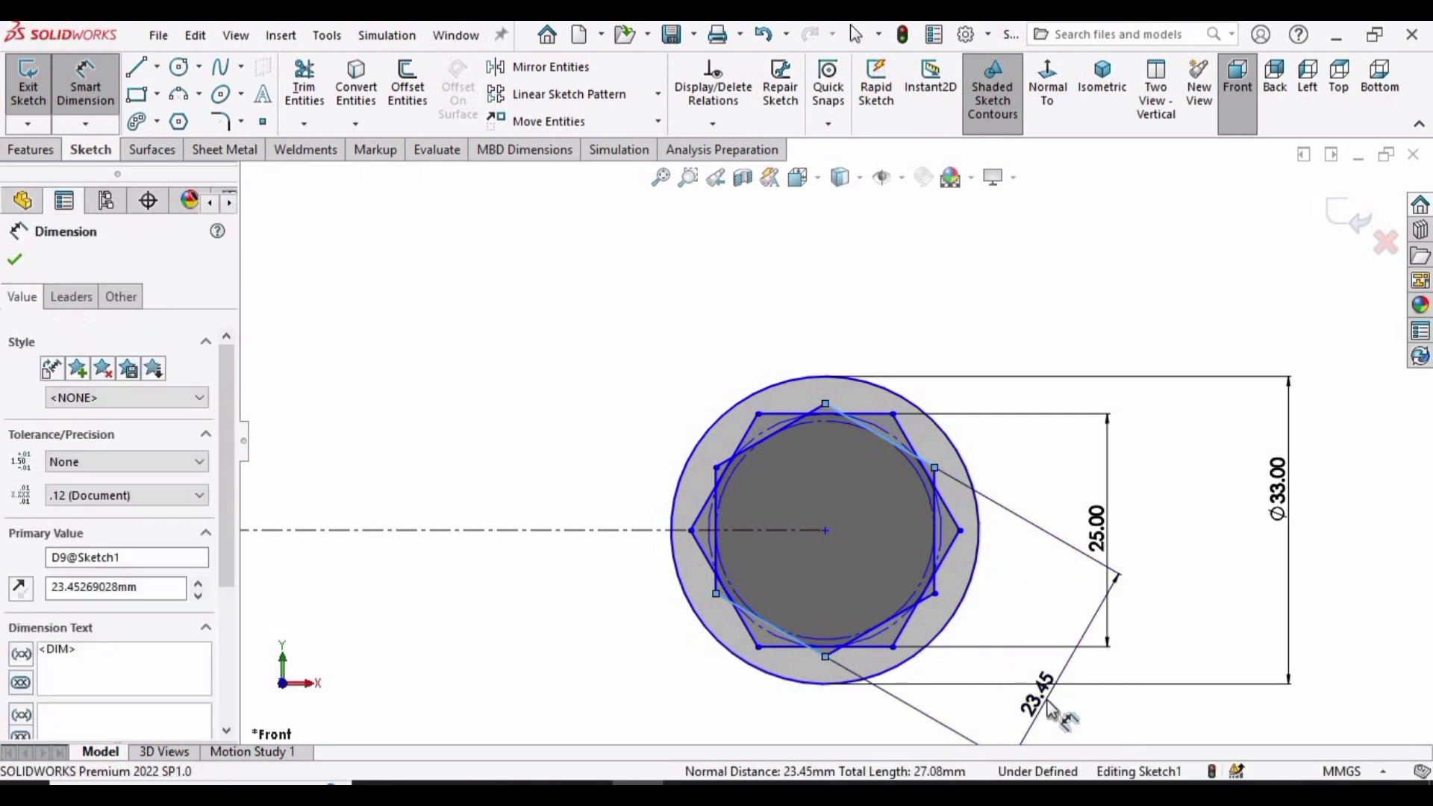
type("25")
key("Return")
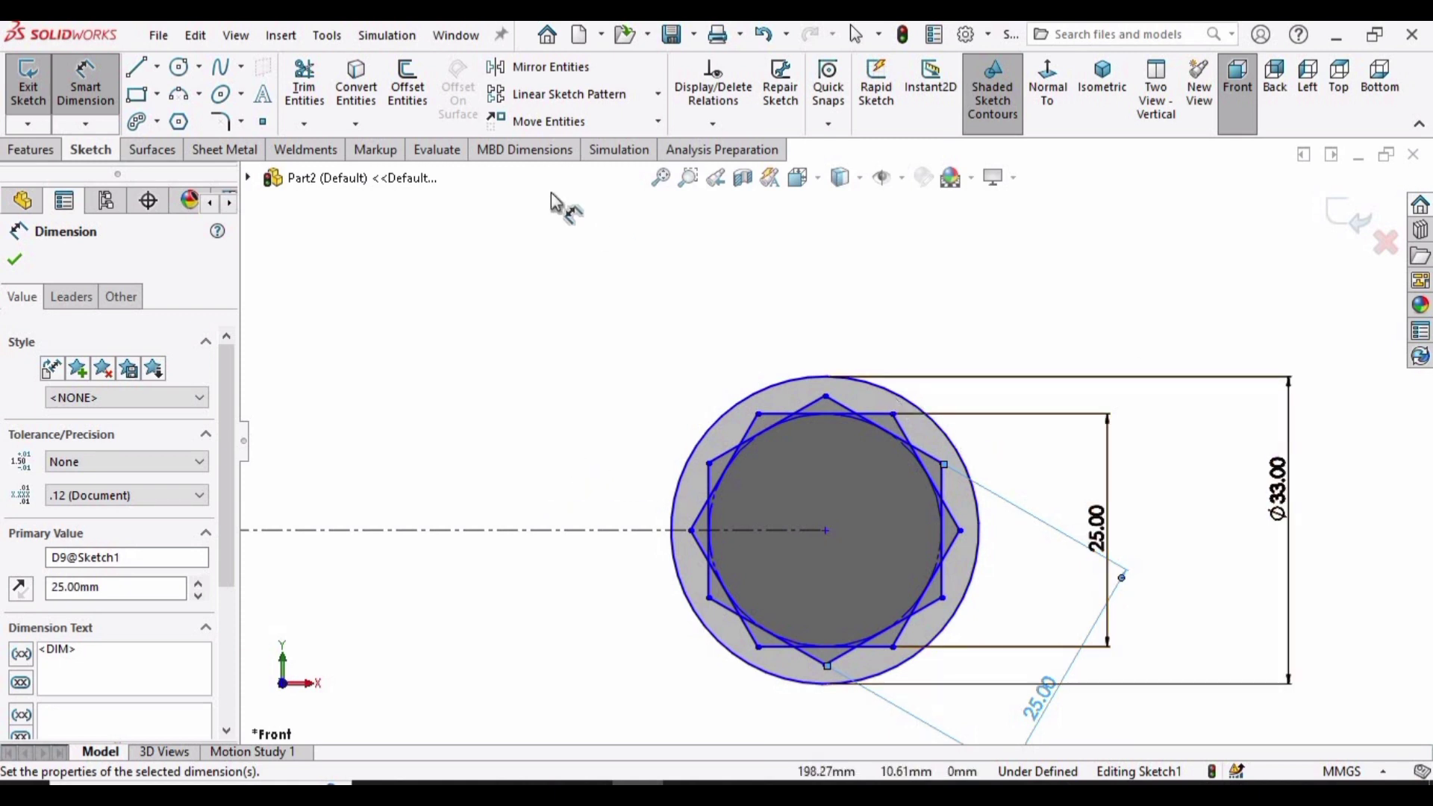
left_click(320, 97)
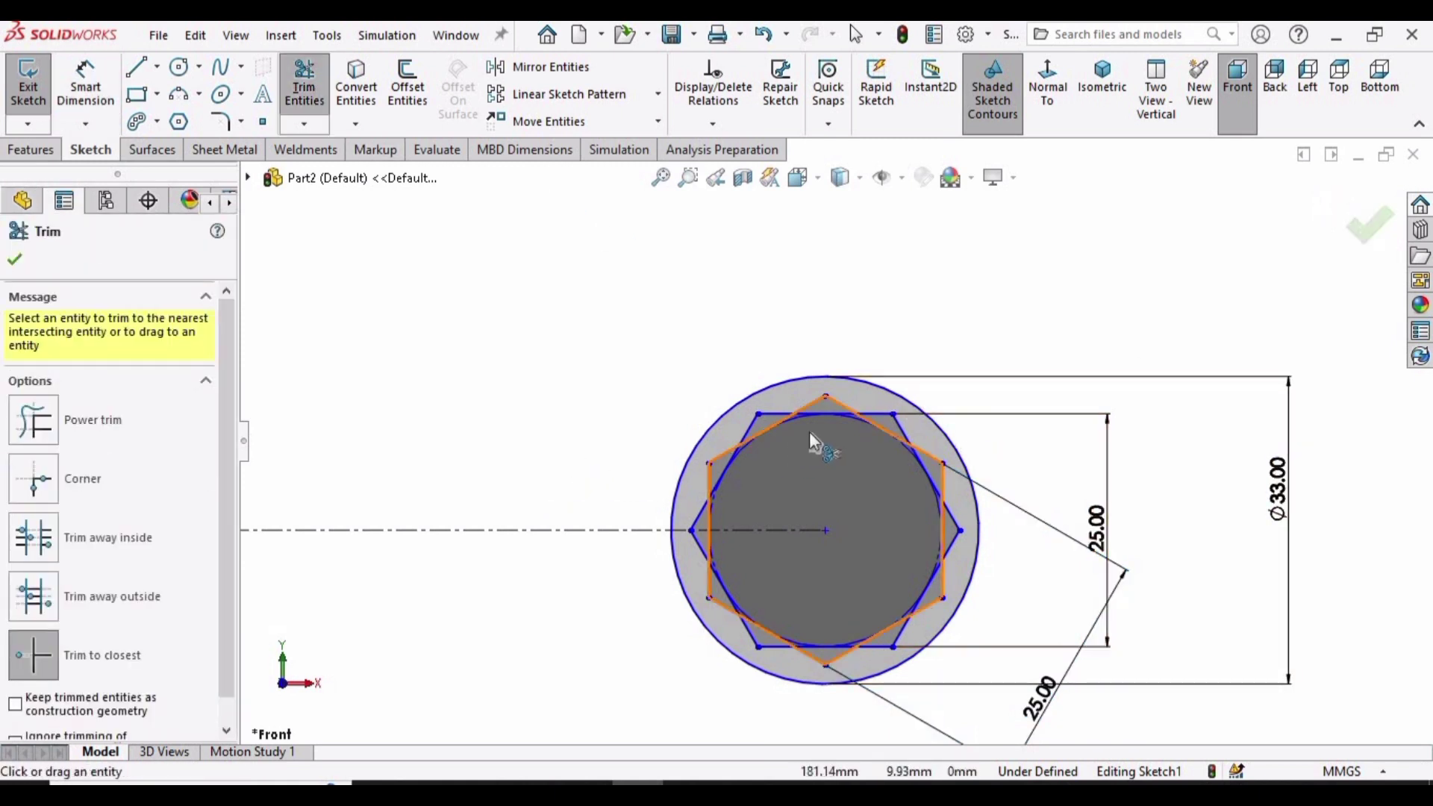
- Trim the inner overlapping segments and arc piece along the top, left and upper right
scroll(809, 431, "down", 5)
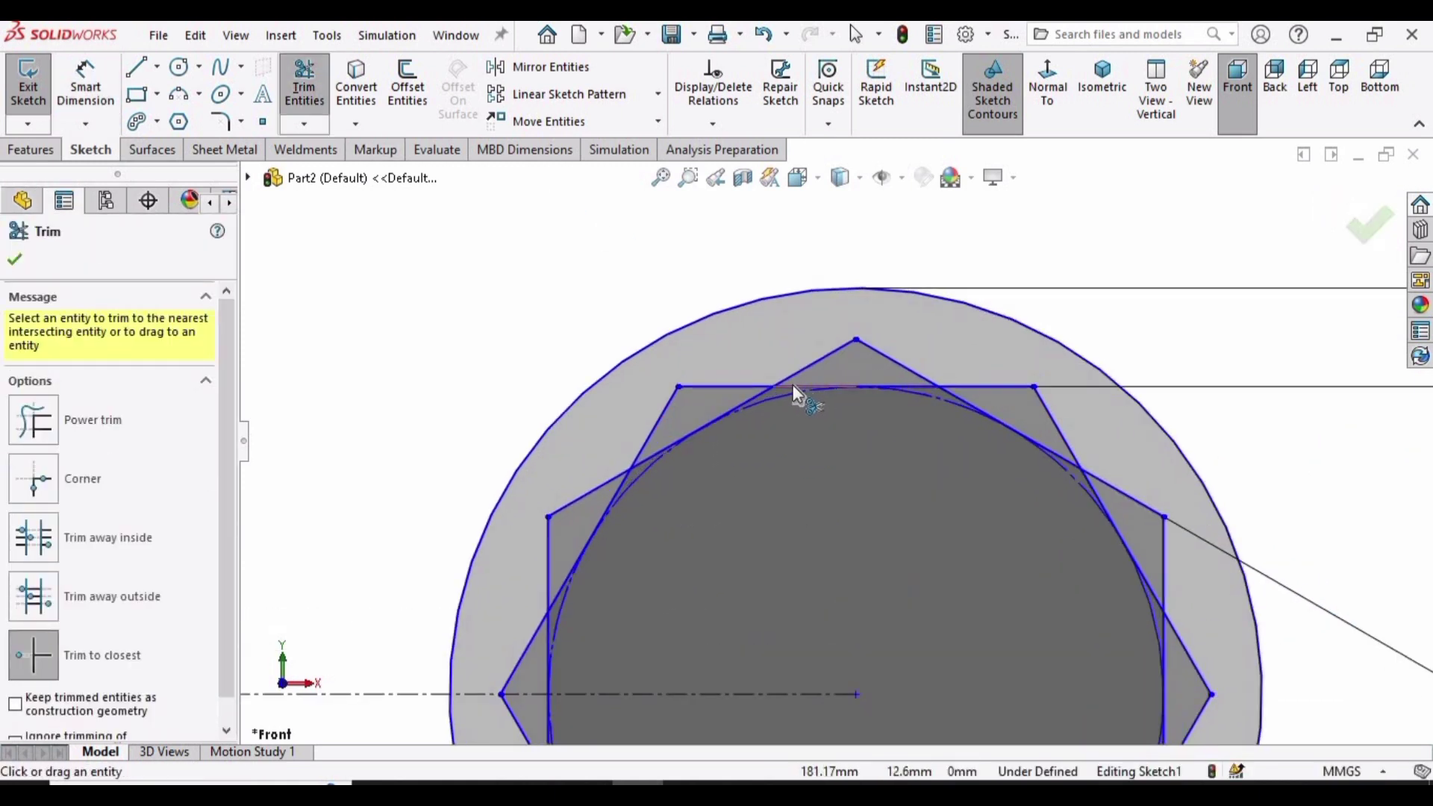
left_click(793, 383)
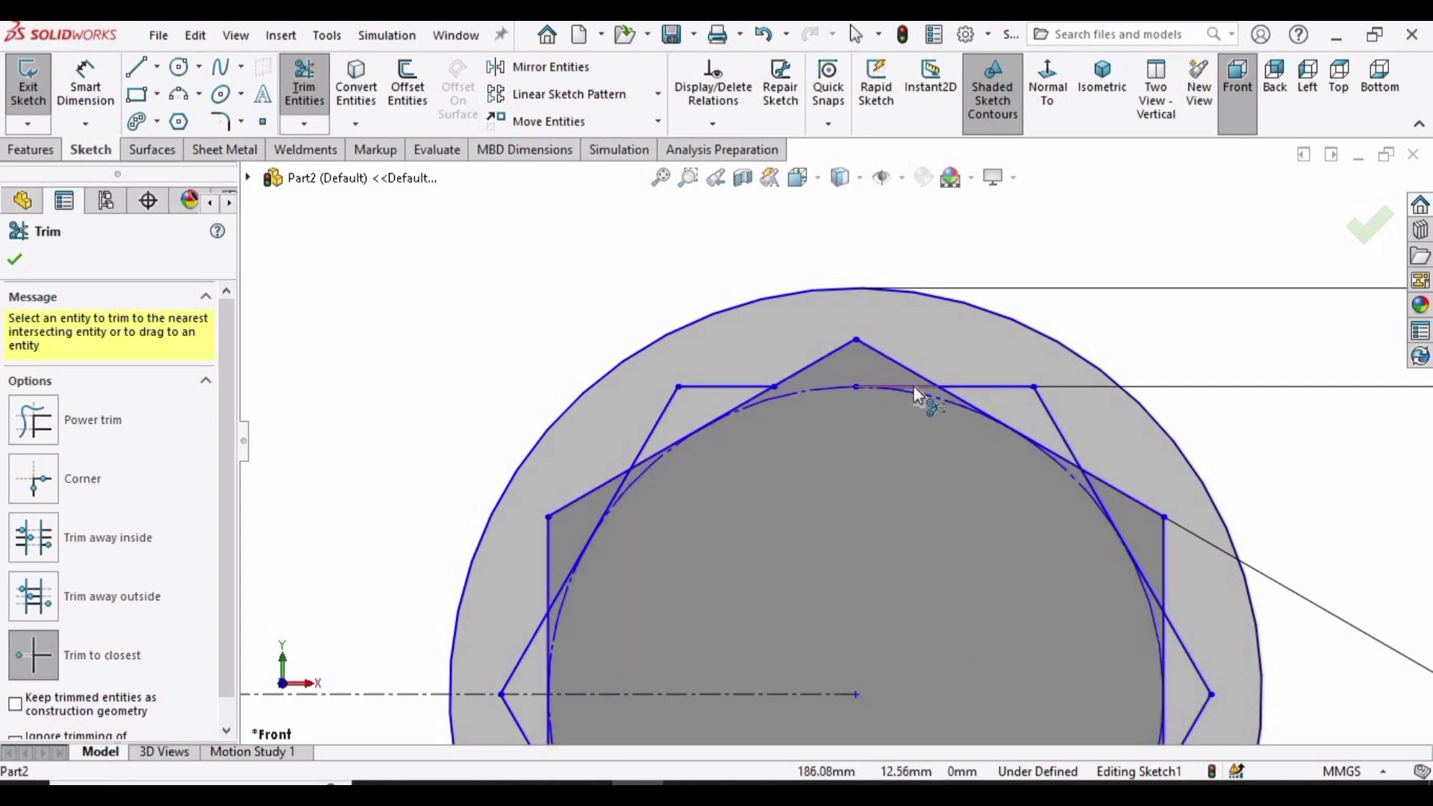
left_click(912, 385)
left_click(750, 399)
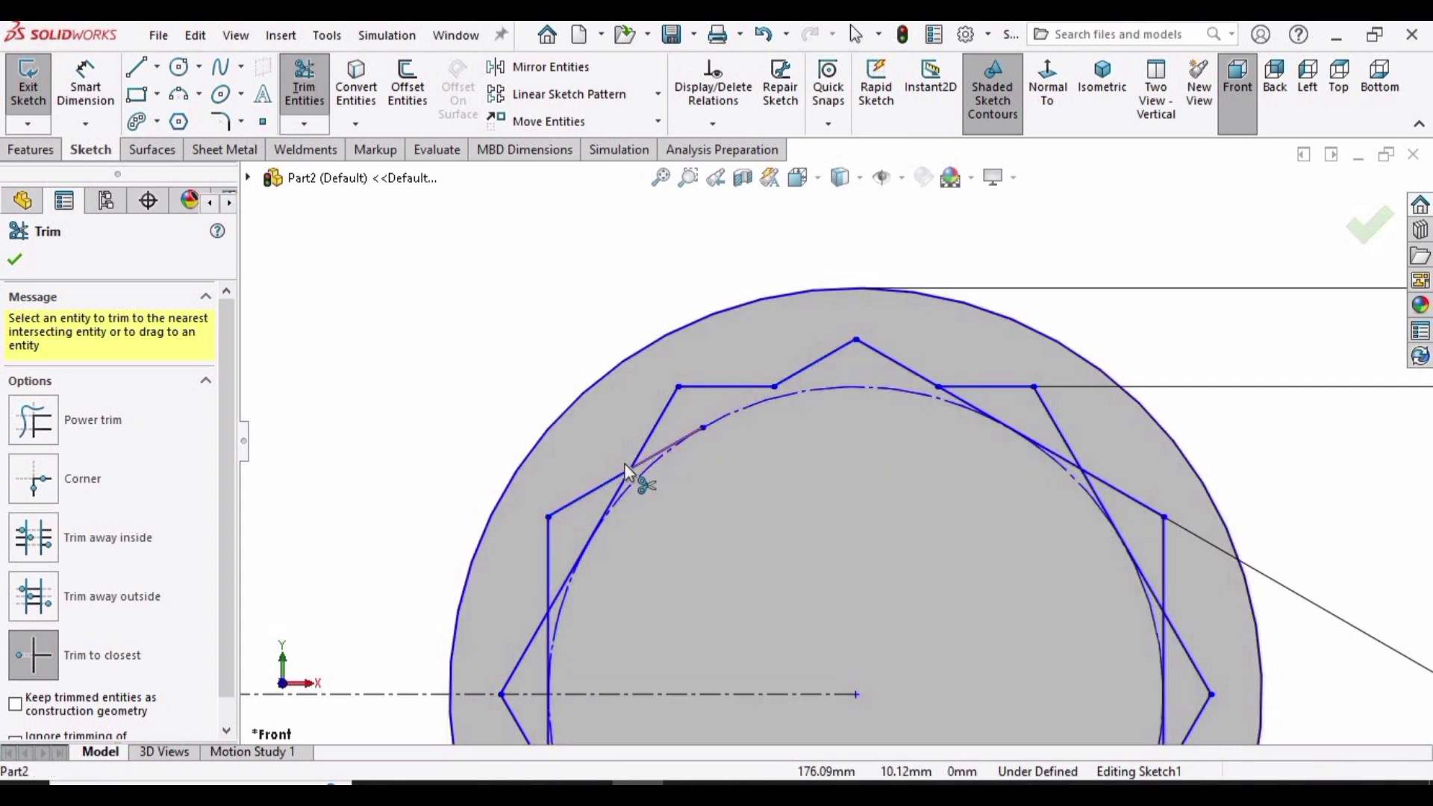
left_click(647, 457)
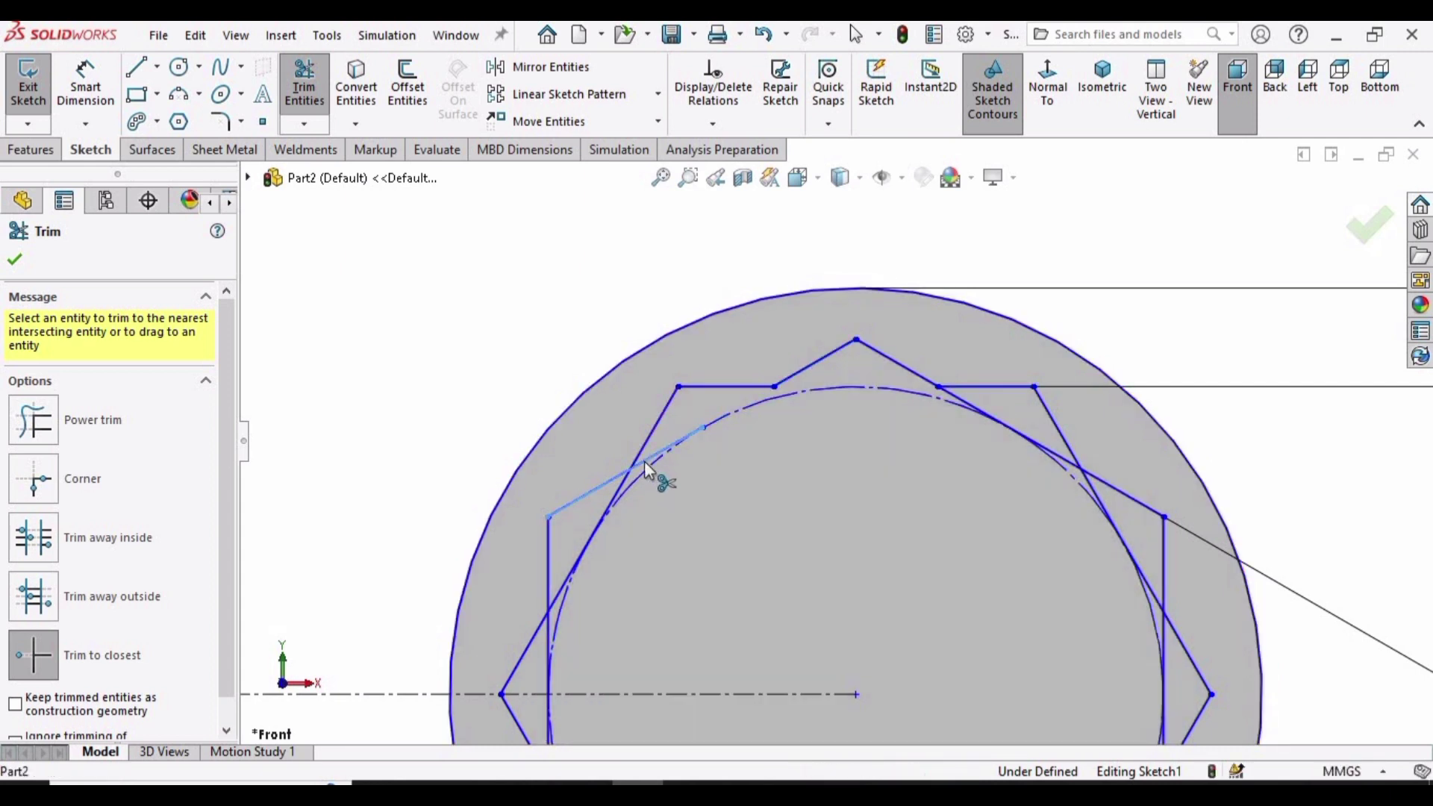
left_click(618, 490)
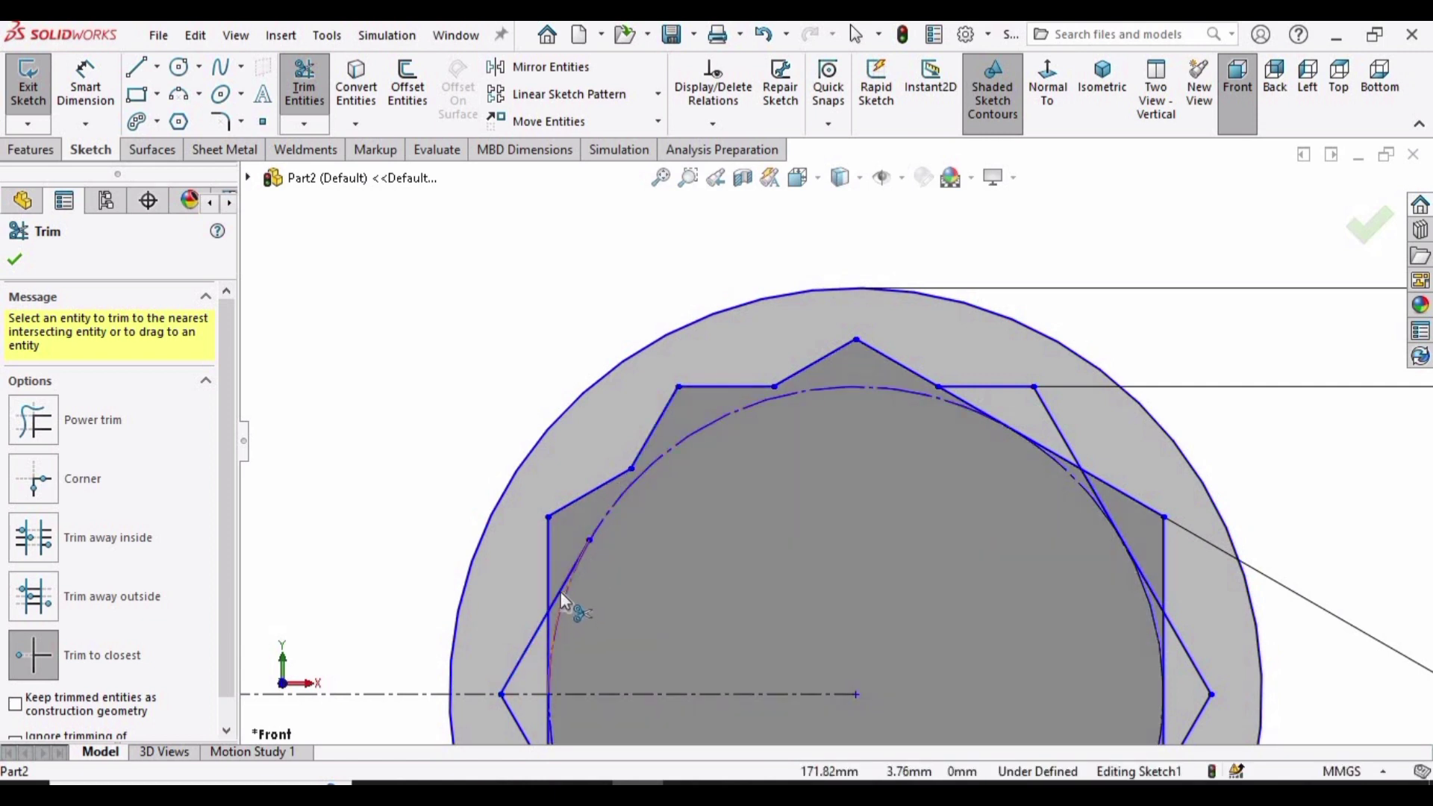
left_click(554, 596)
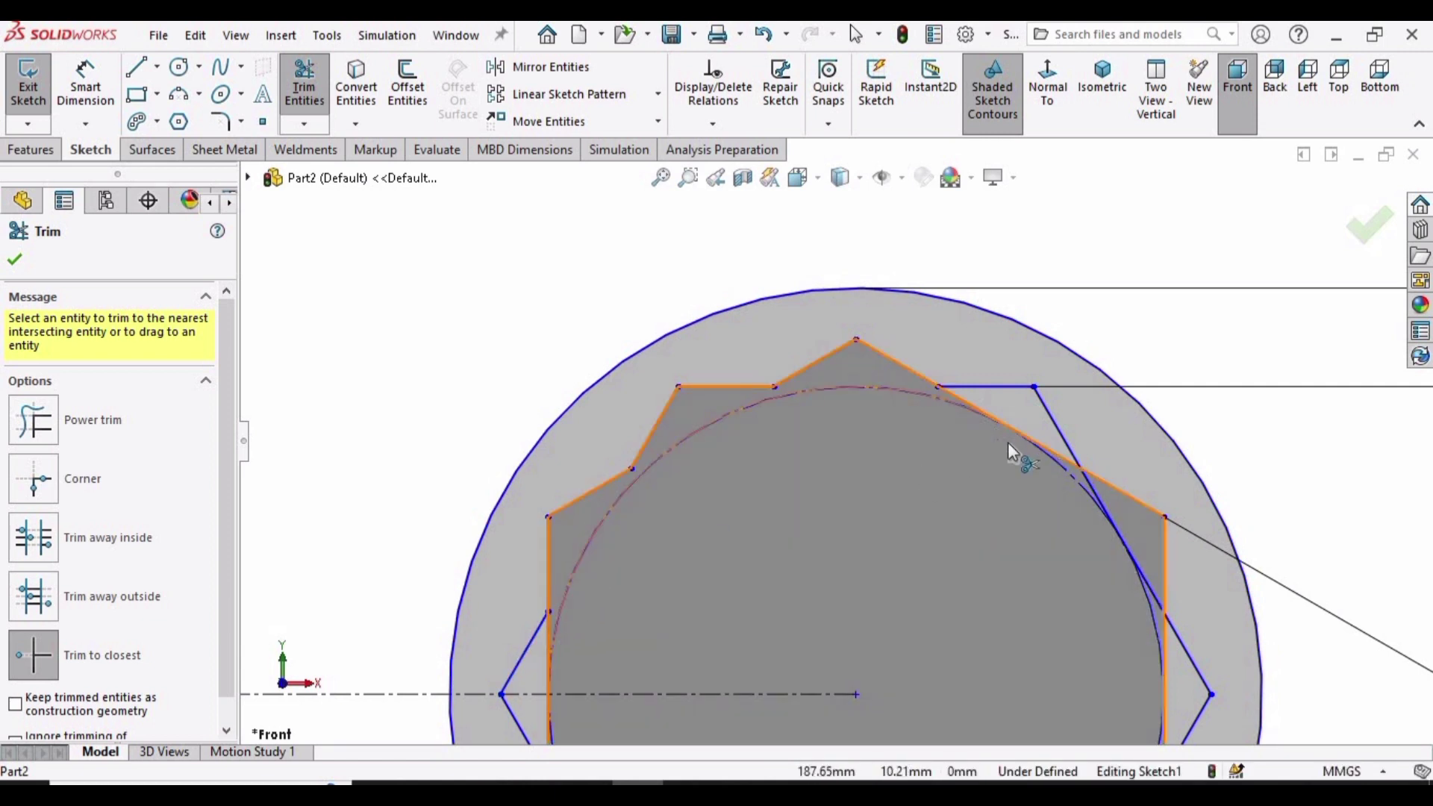
left_click(961, 400)
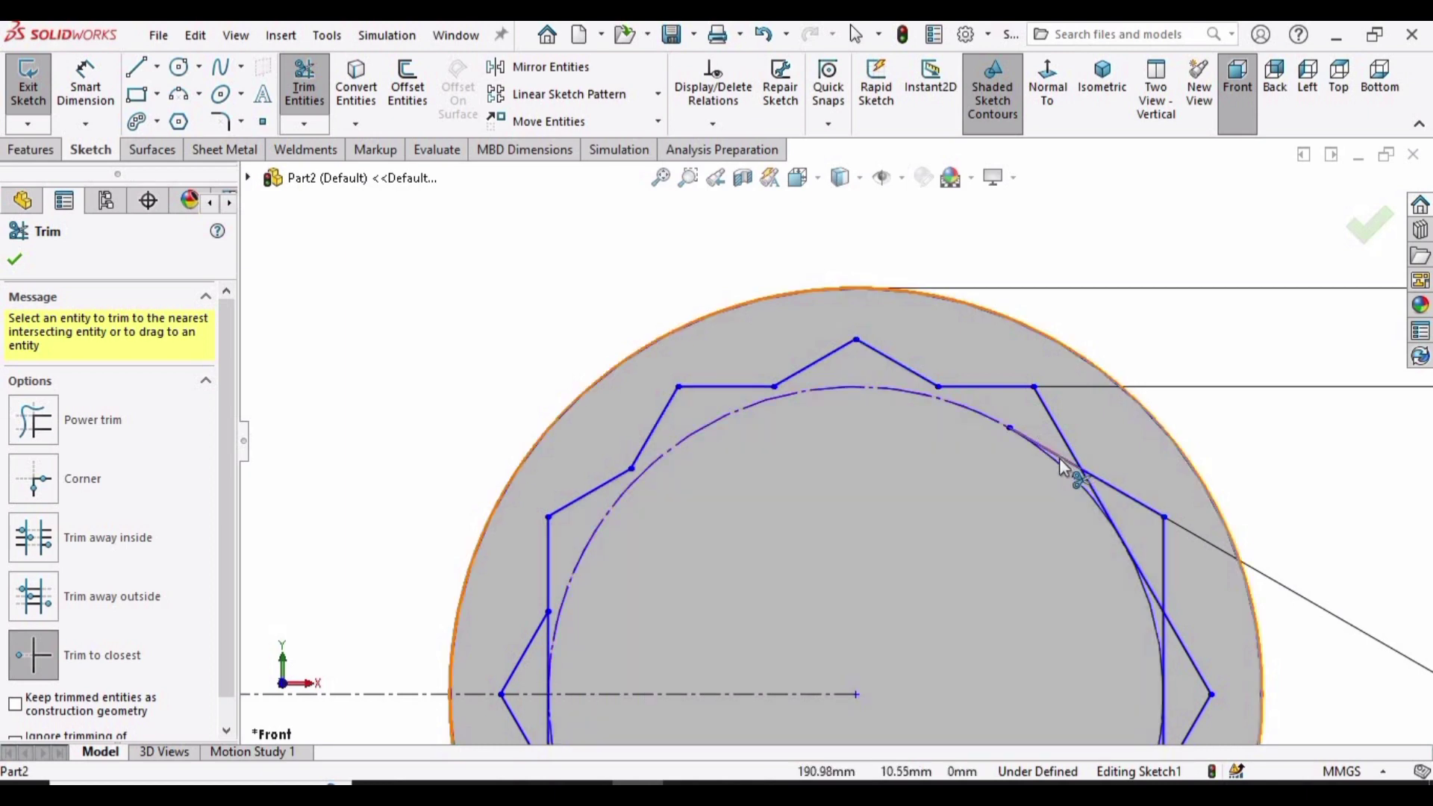
left_click(1066, 467)
left_click(1099, 502)
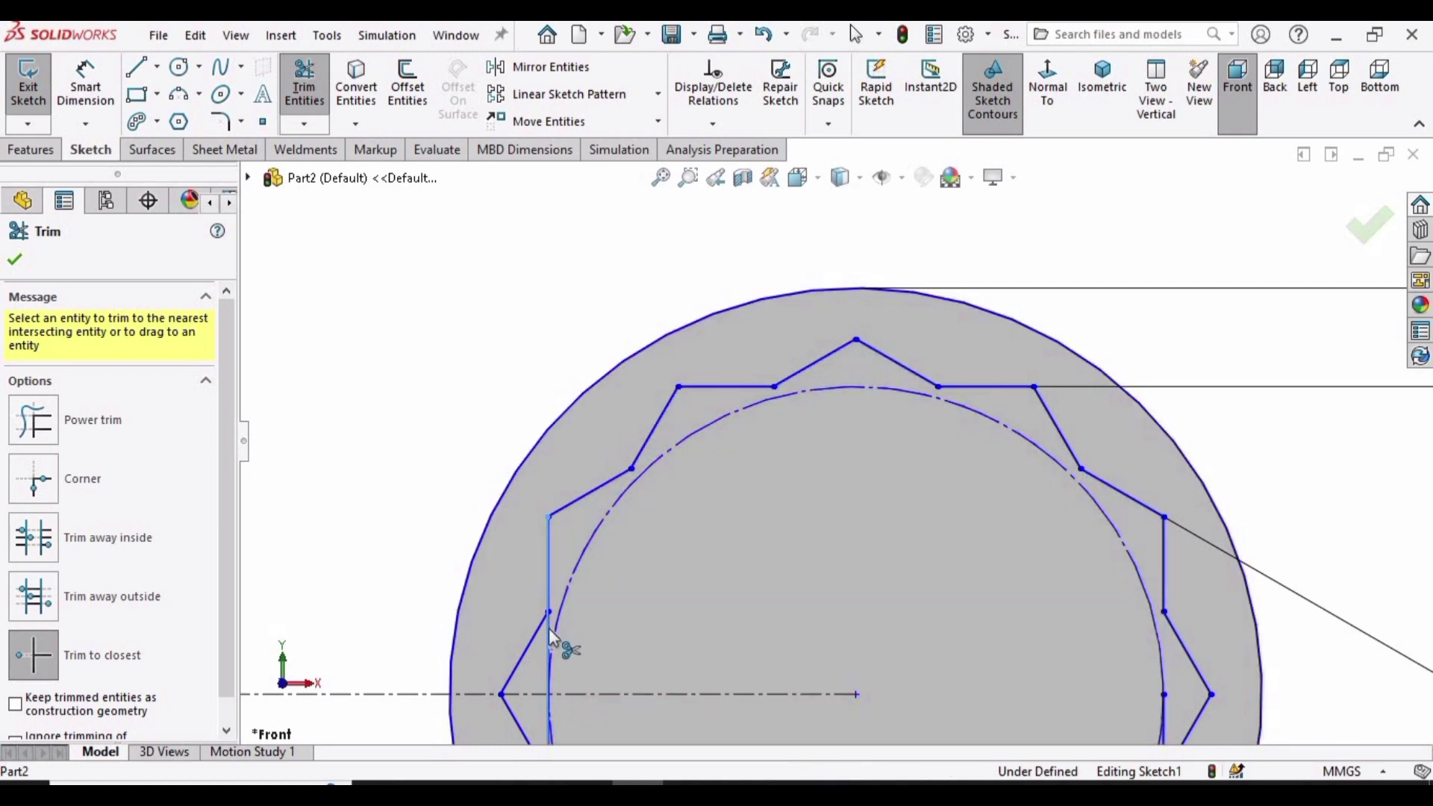
- Trim the remaining lower-right and lower-left overhangs and arc pieces of the star
key("f")
scroll(1109, 553, "down", 2)
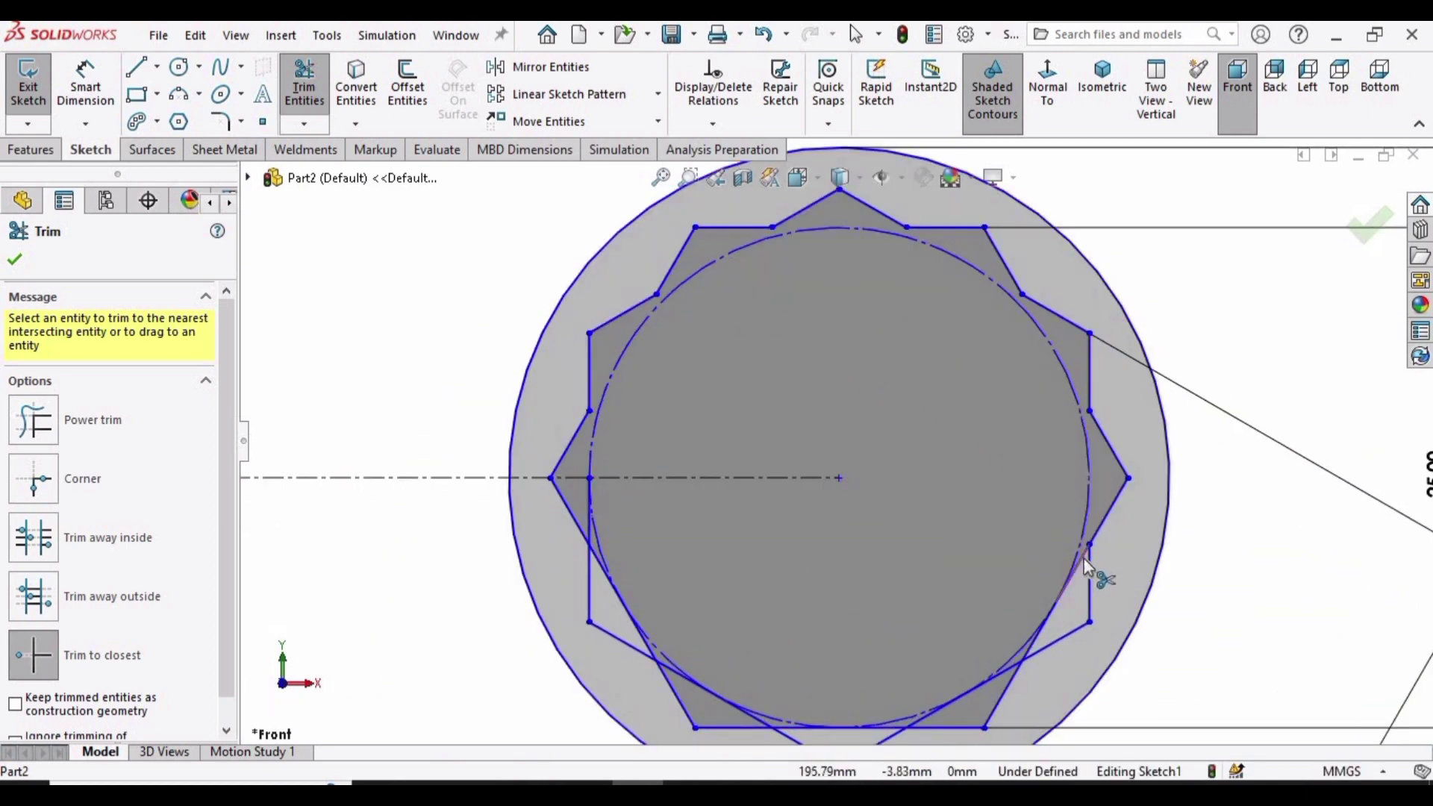
left_click(1084, 558)
left_click(1038, 631)
left_click(963, 695)
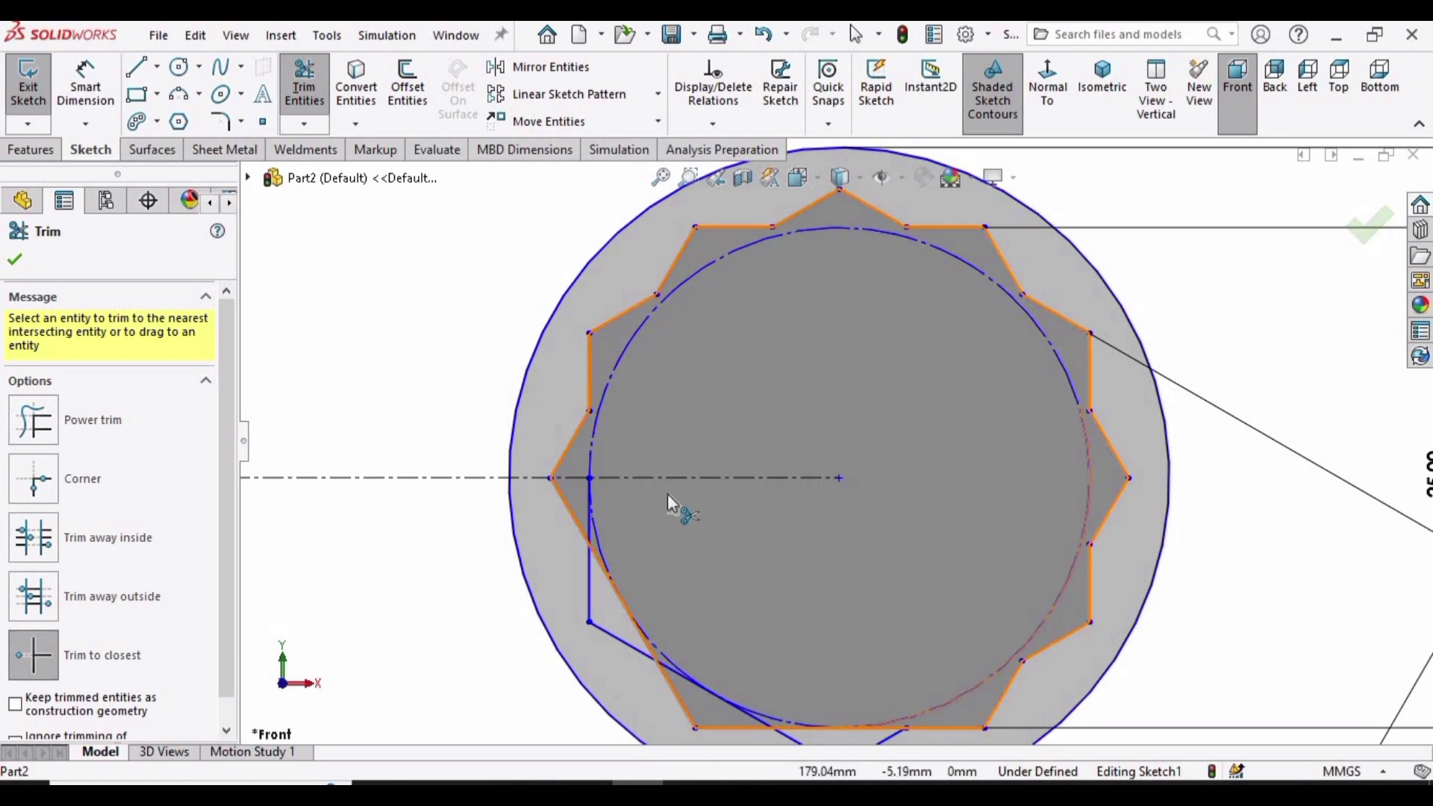
left_click(598, 564)
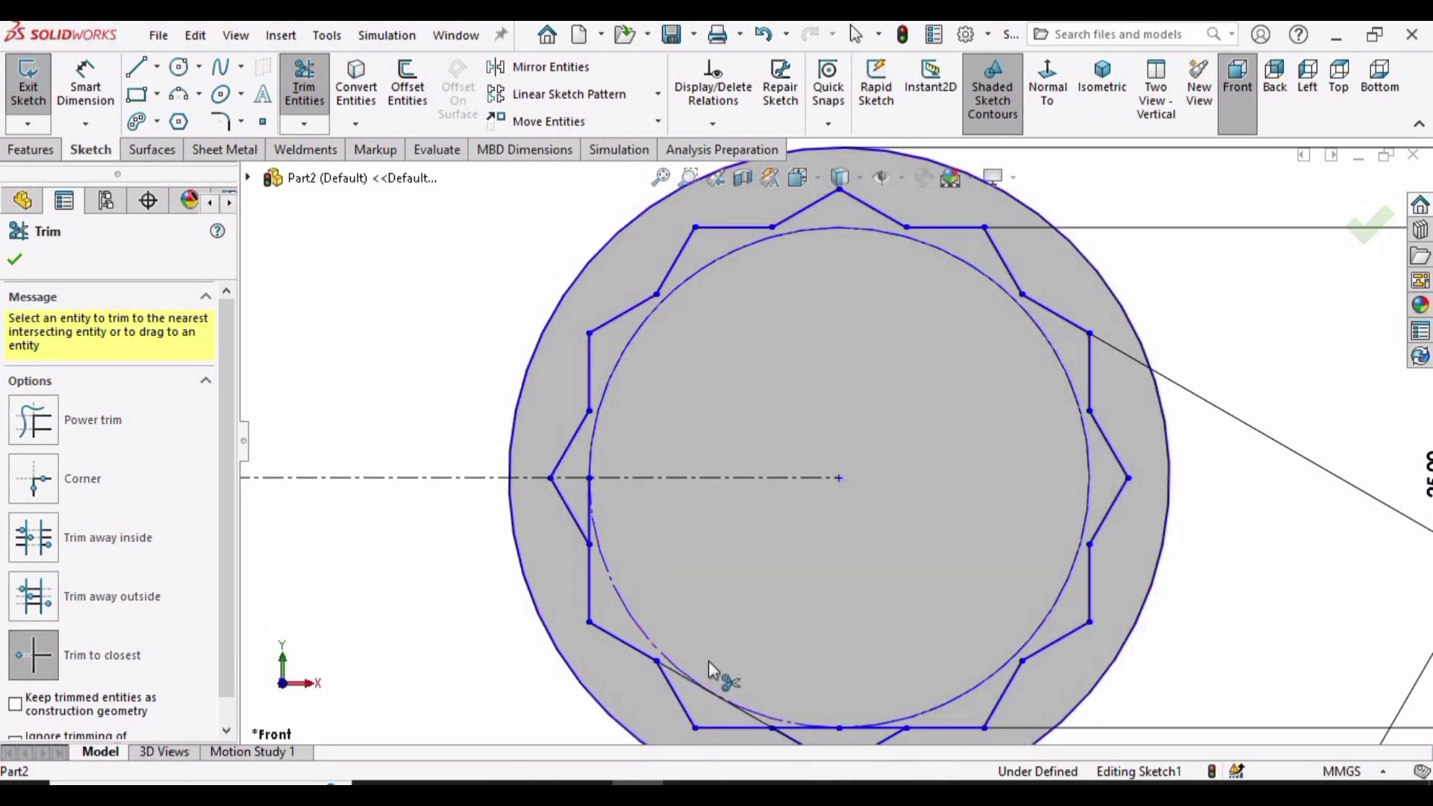
scroll(709, 660, "down", 1)
scroll(850, 563, "up", 1)
scroll(920, 541, "down", 2)
scroll(894, 316, "up", 4)
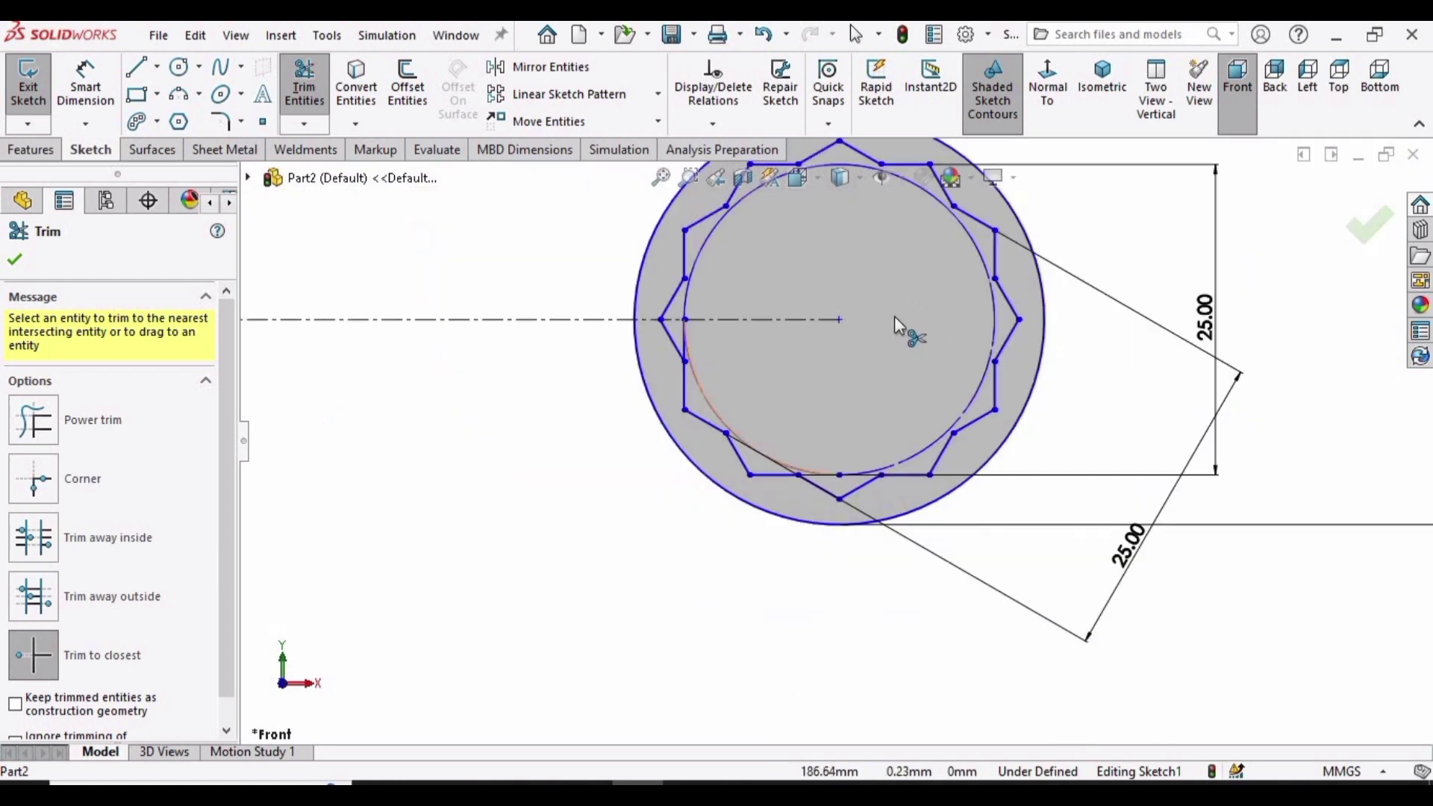
scroll(894, 316, "up", 2)
scroll(630, 362, "down", 3)
- Dimension the head centre to ring-end centre distance as 240 mm
key("Escape")
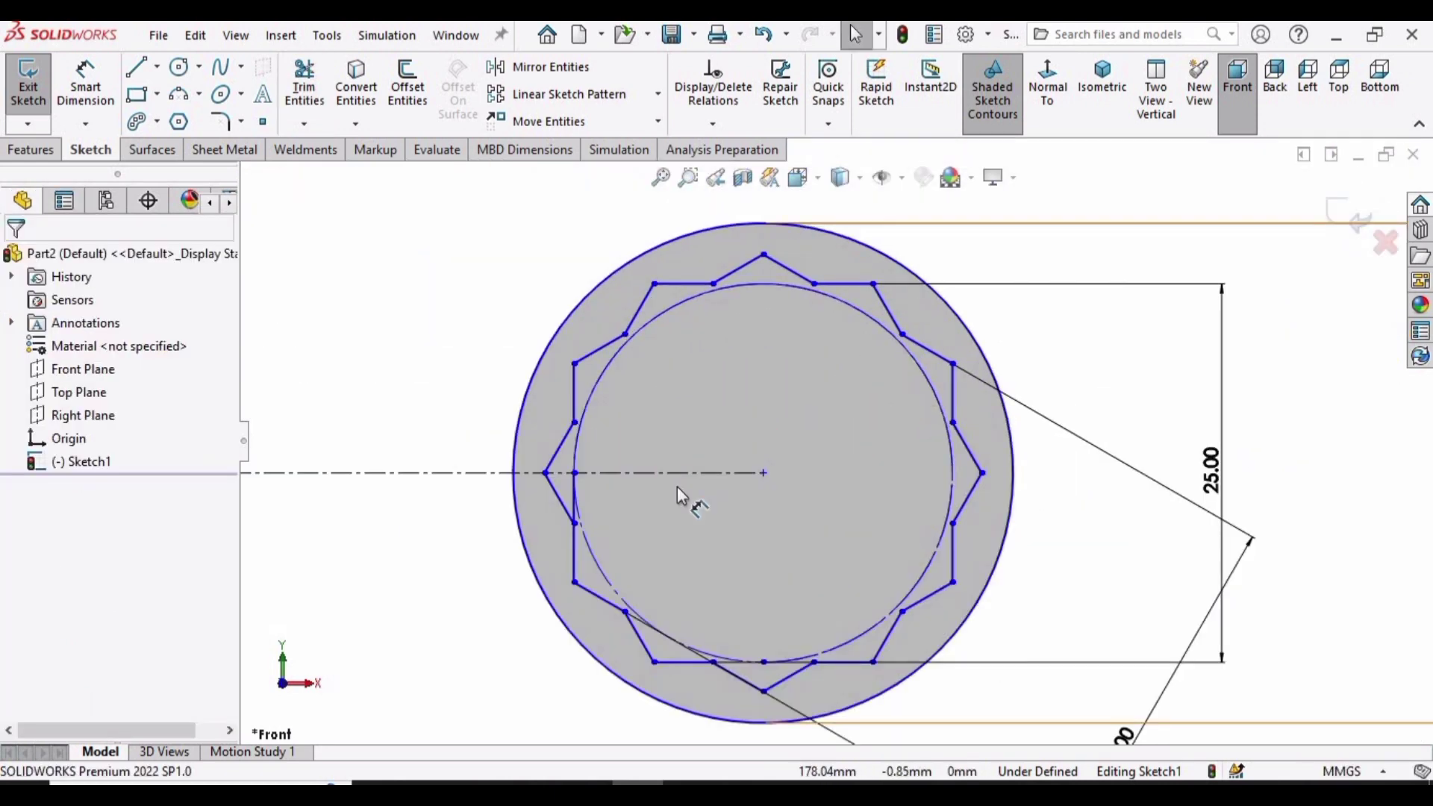
scroll(551, 454, "up", 4)
scroll(630, 448, "up", 5)
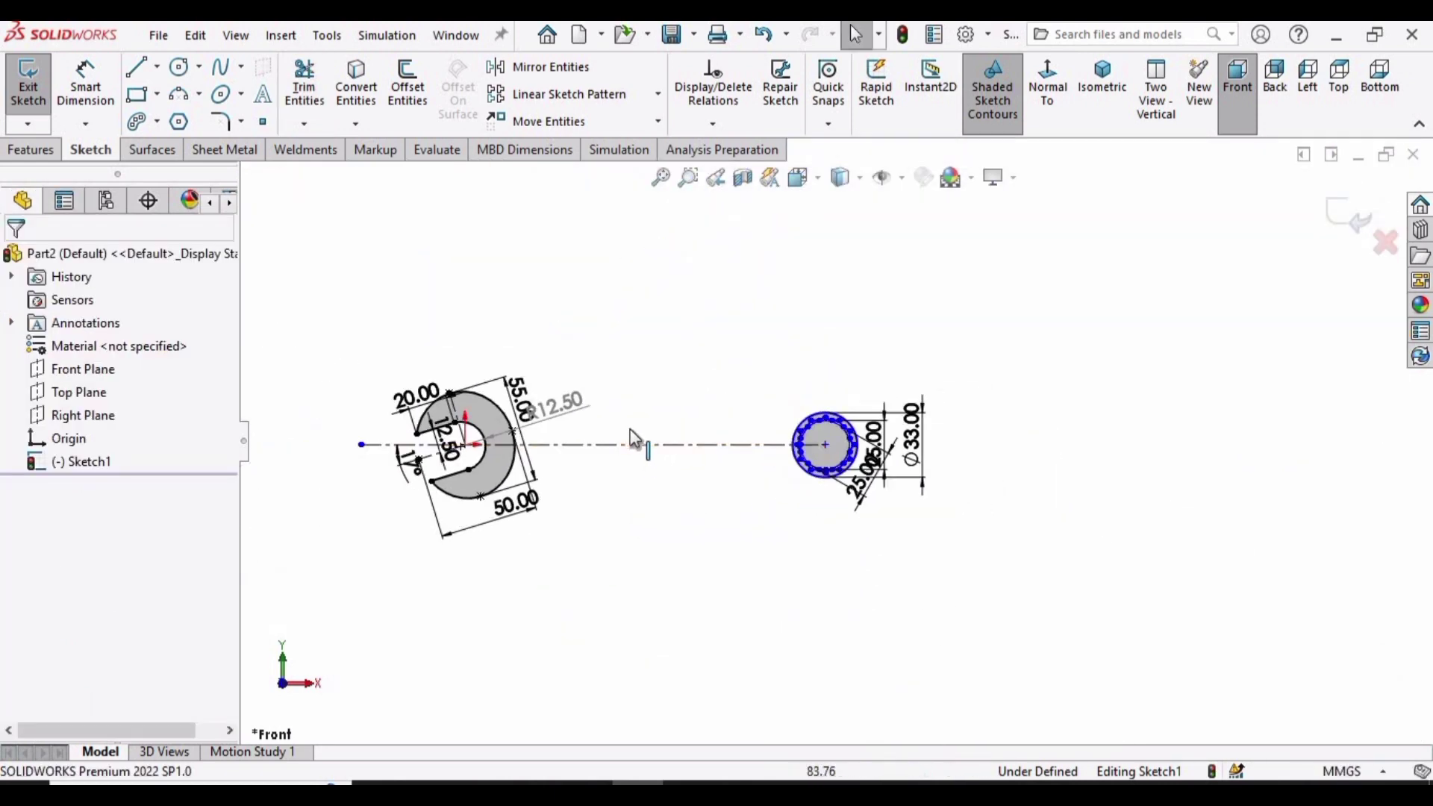
scroll(616, 448, "down", 3)
left_click(63, 79)
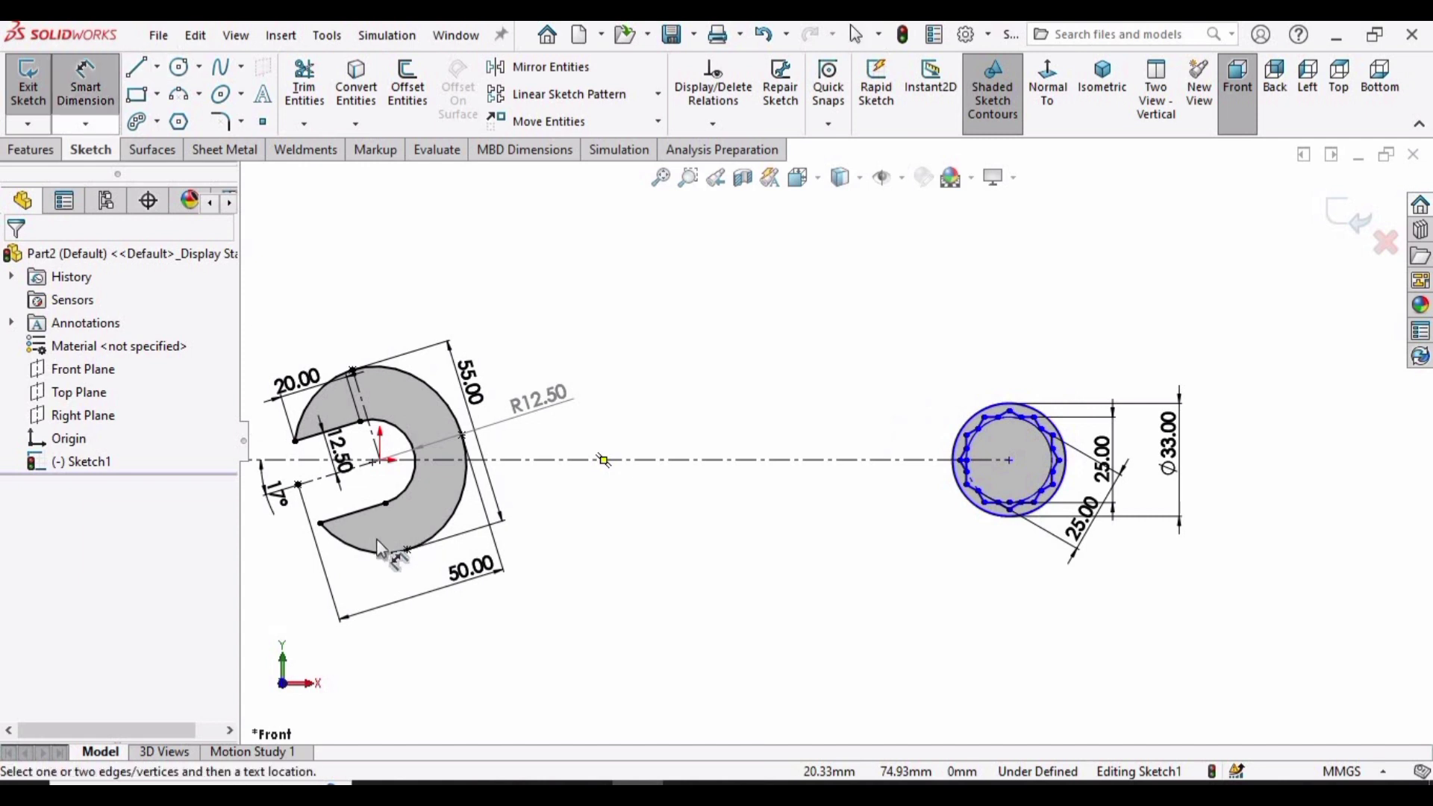
left_click(382, 462)
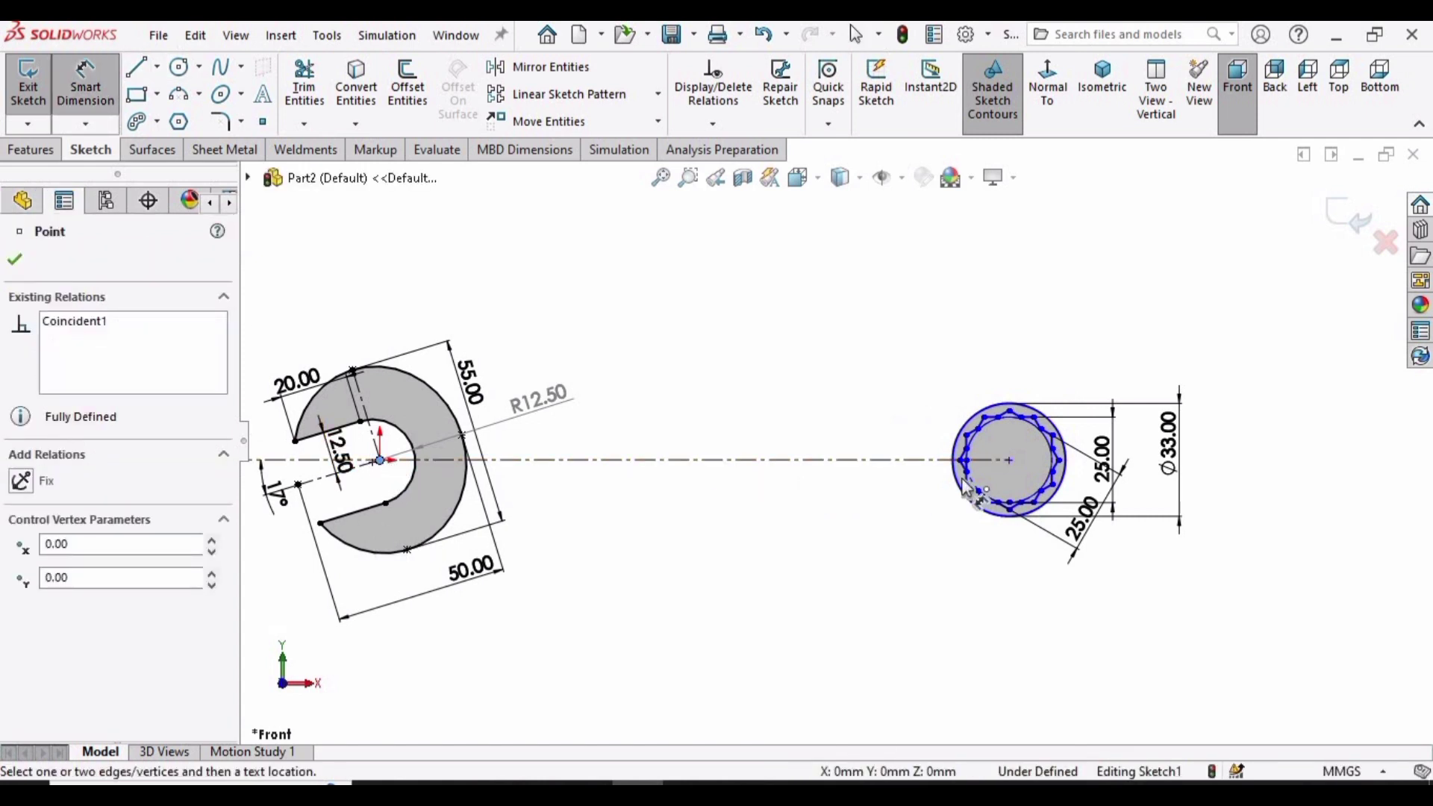
left_click(1011, 461)
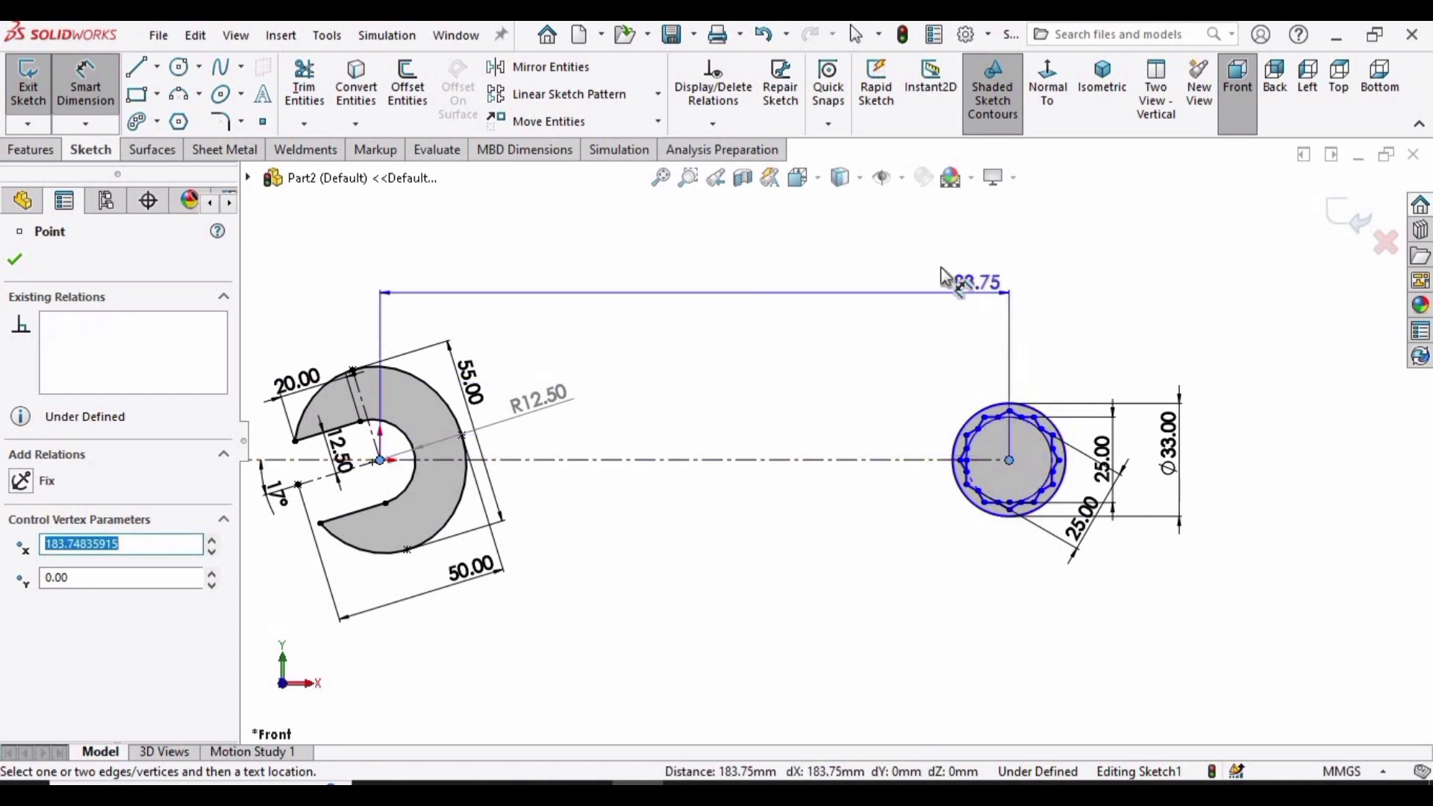
left_click(718, 234)
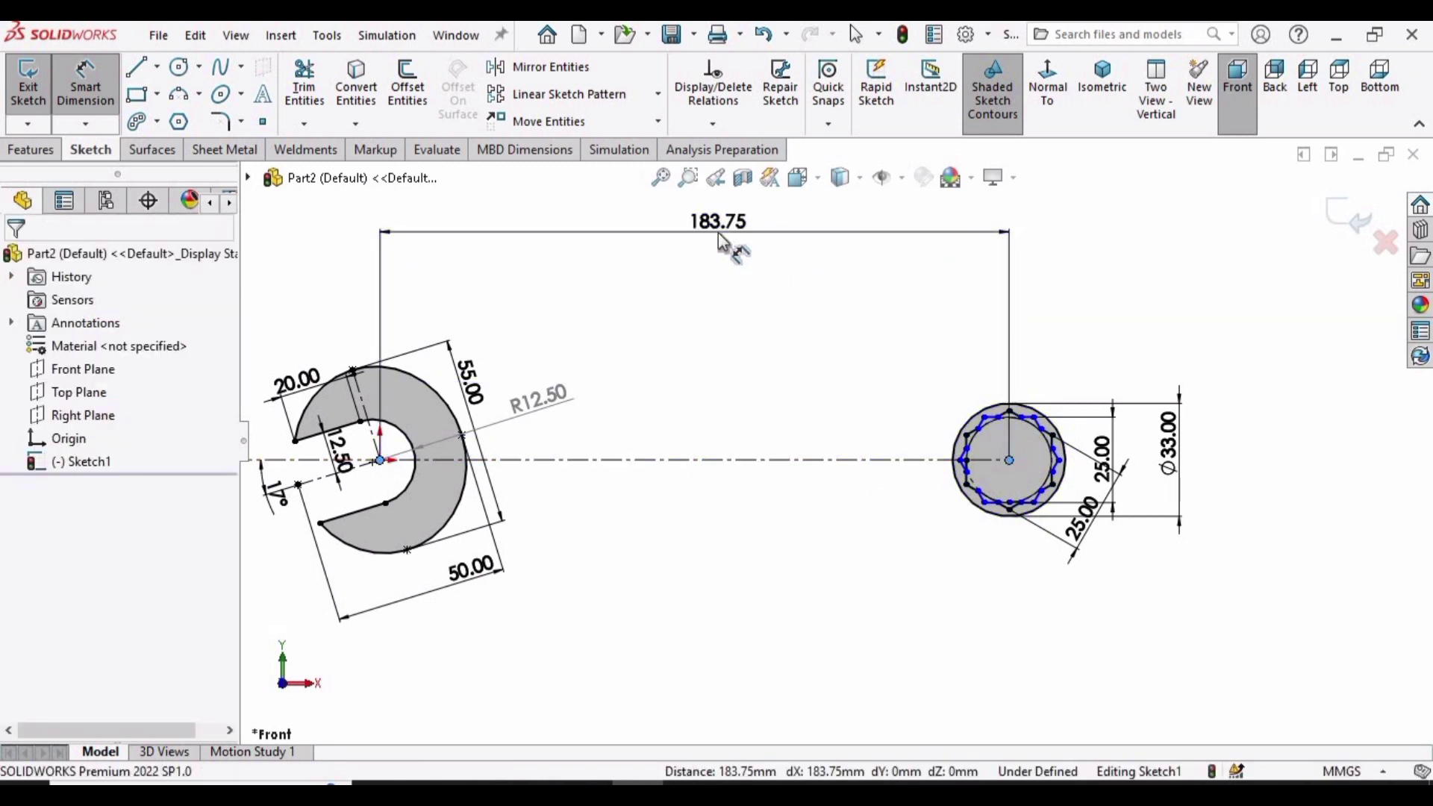
type("240")
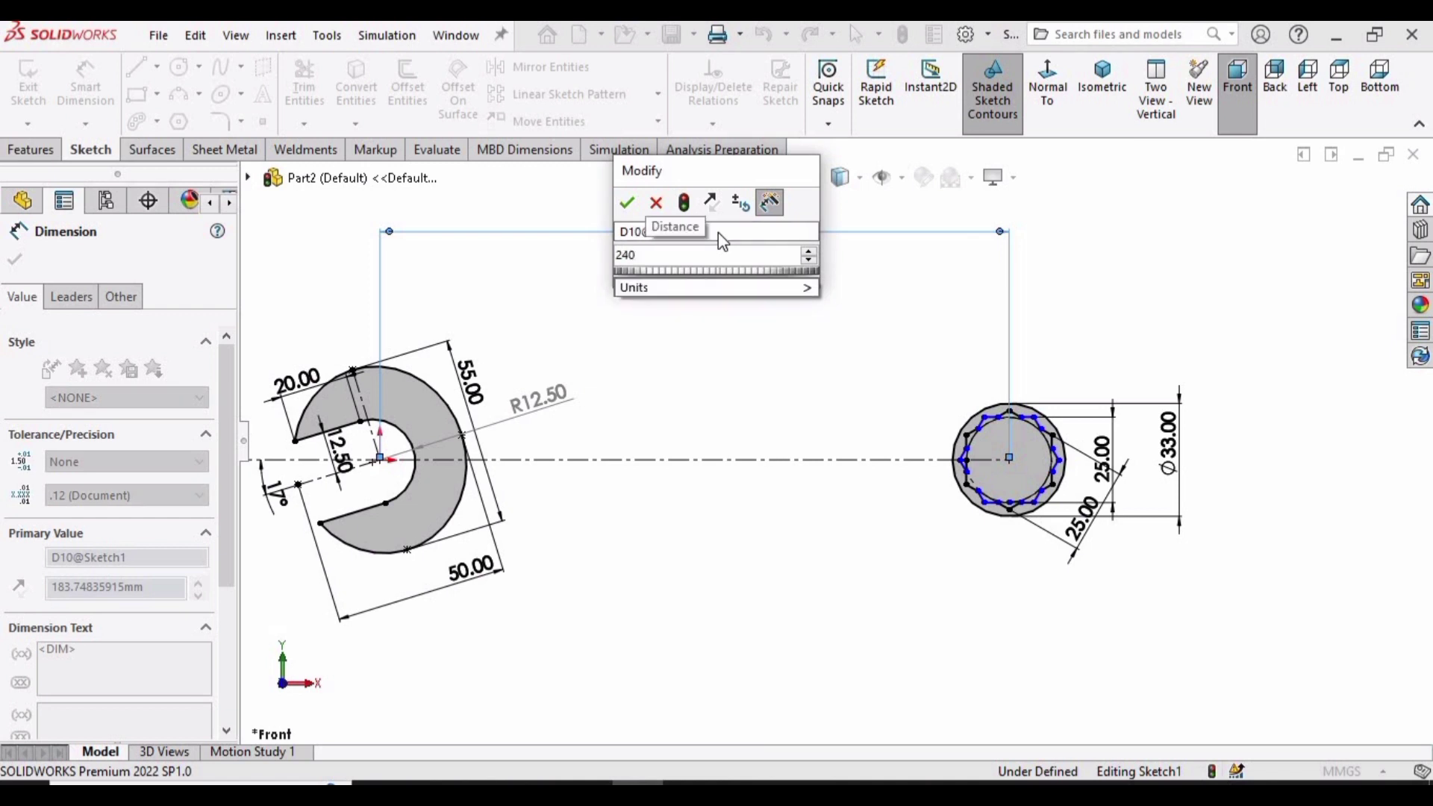
key("Return")
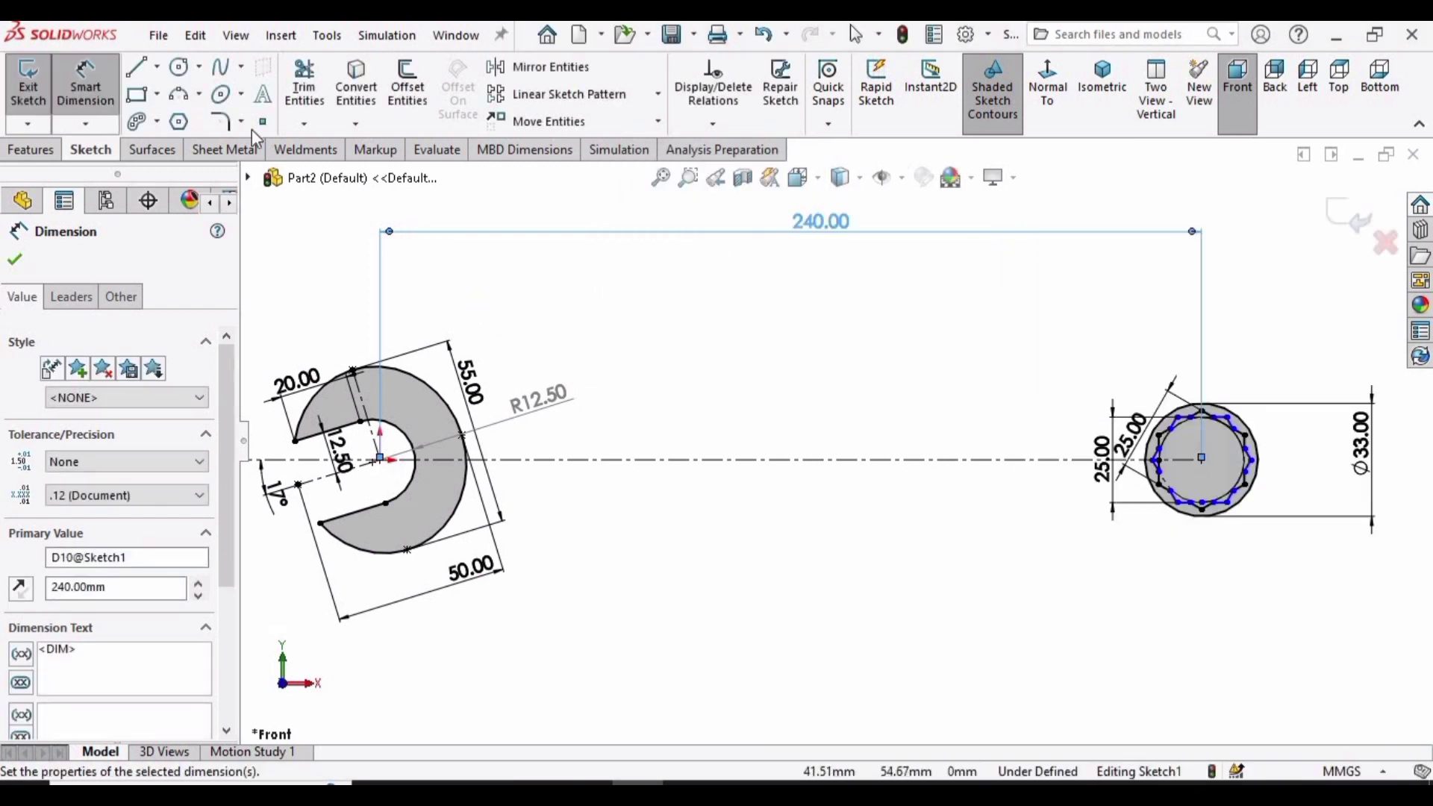
- Draw a horizontal handle line from the head's outer arc to the ring end's circle
left_click(140, 70)
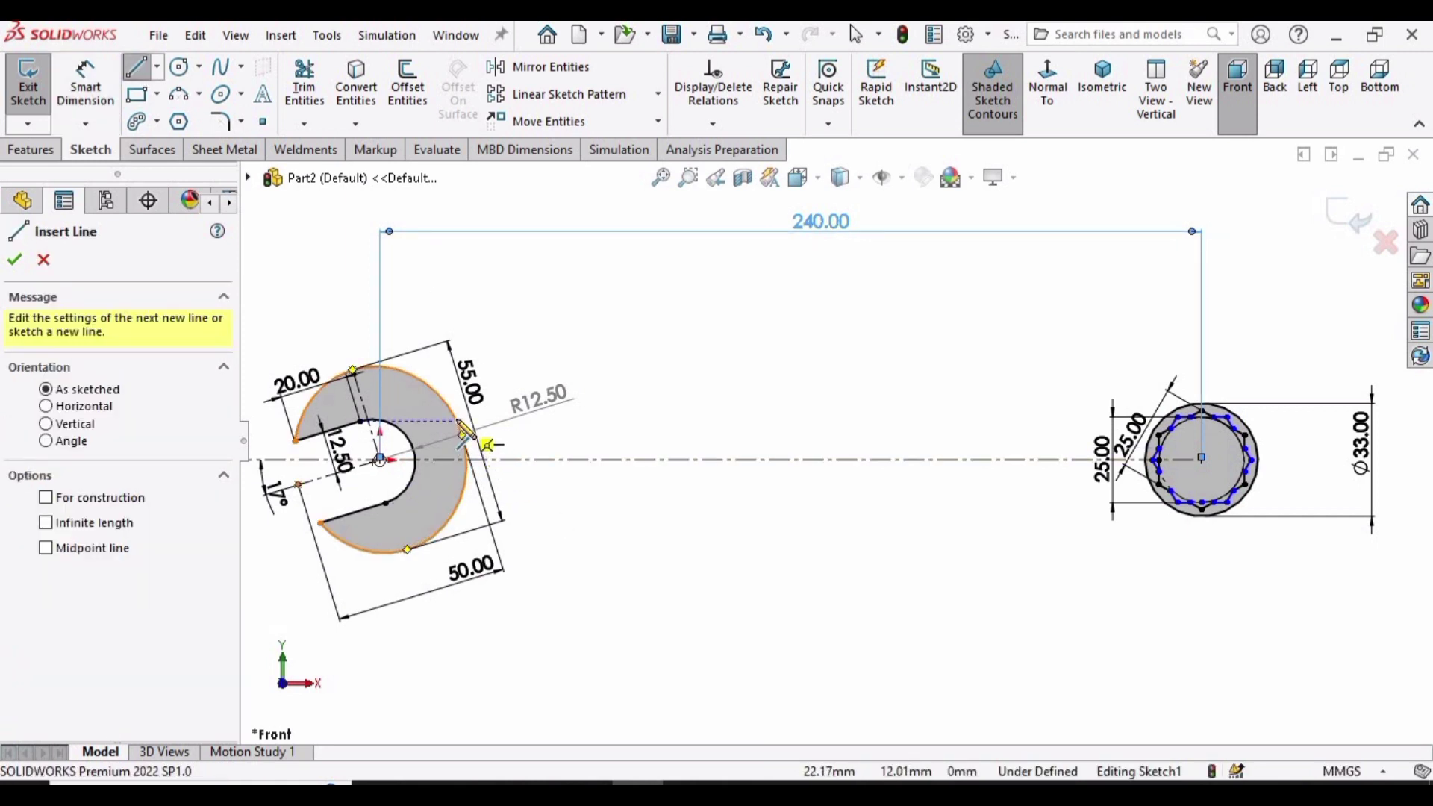
left_click(462, 433)
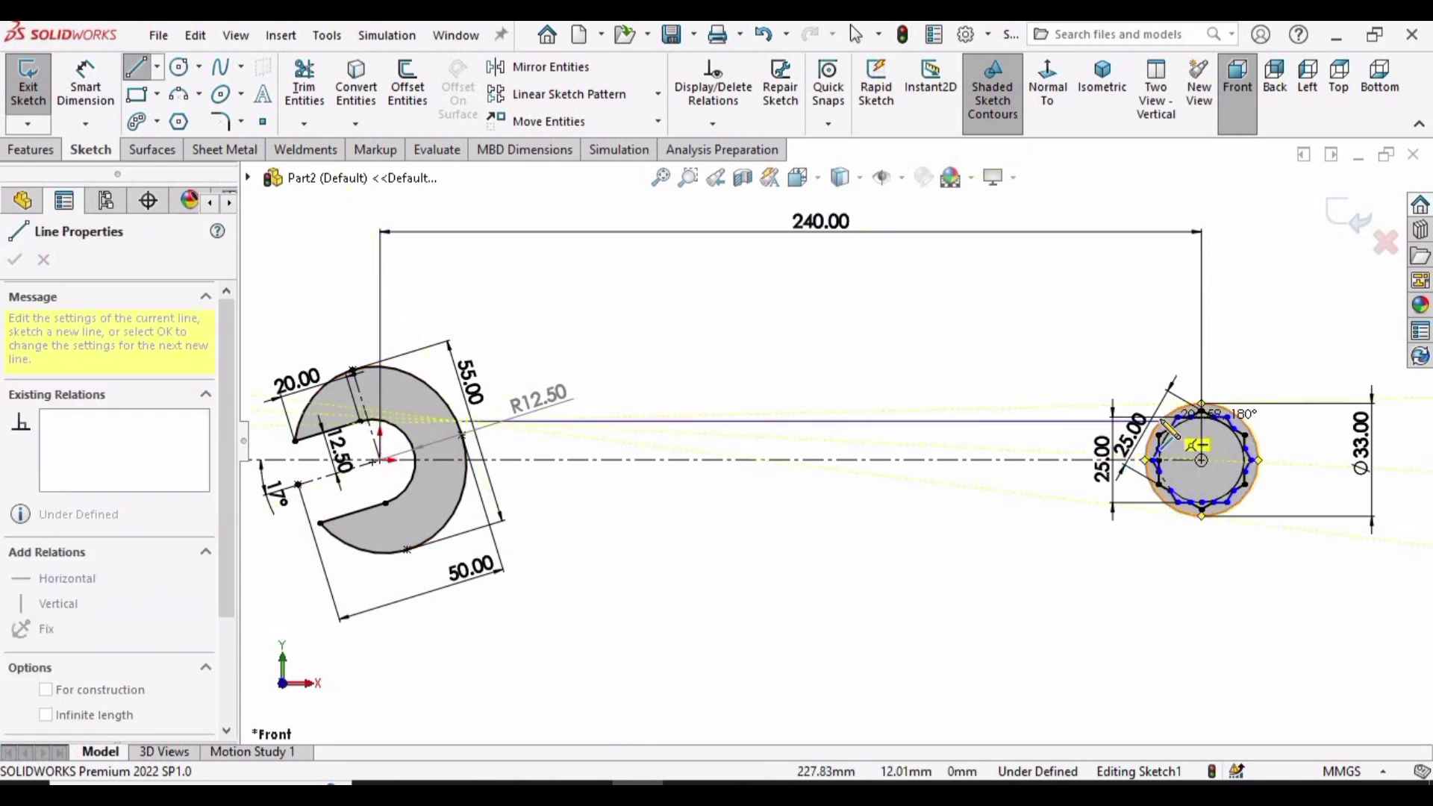
scroll(1162, 423, "down", 4)
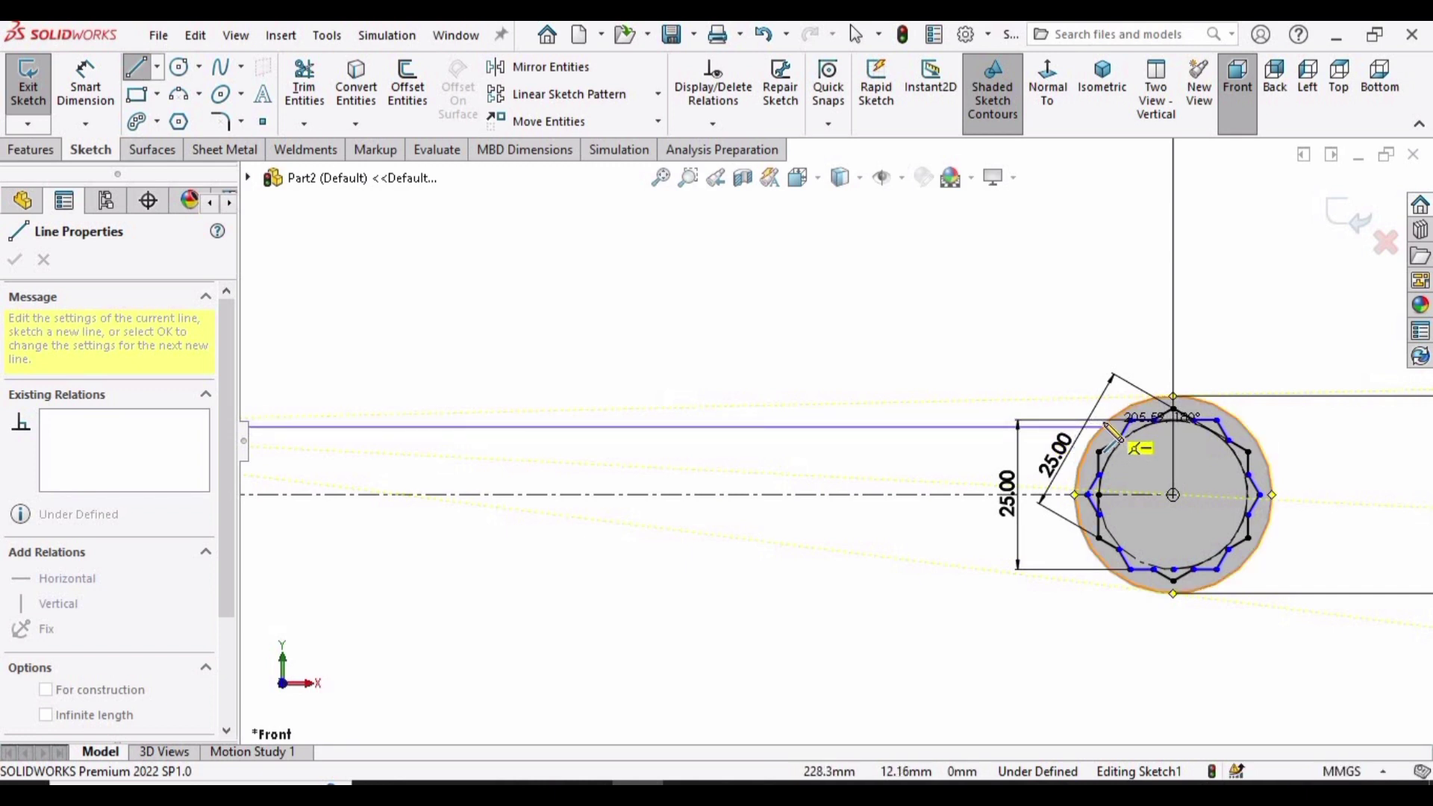
left_click(1104, 427)
key("Escape")
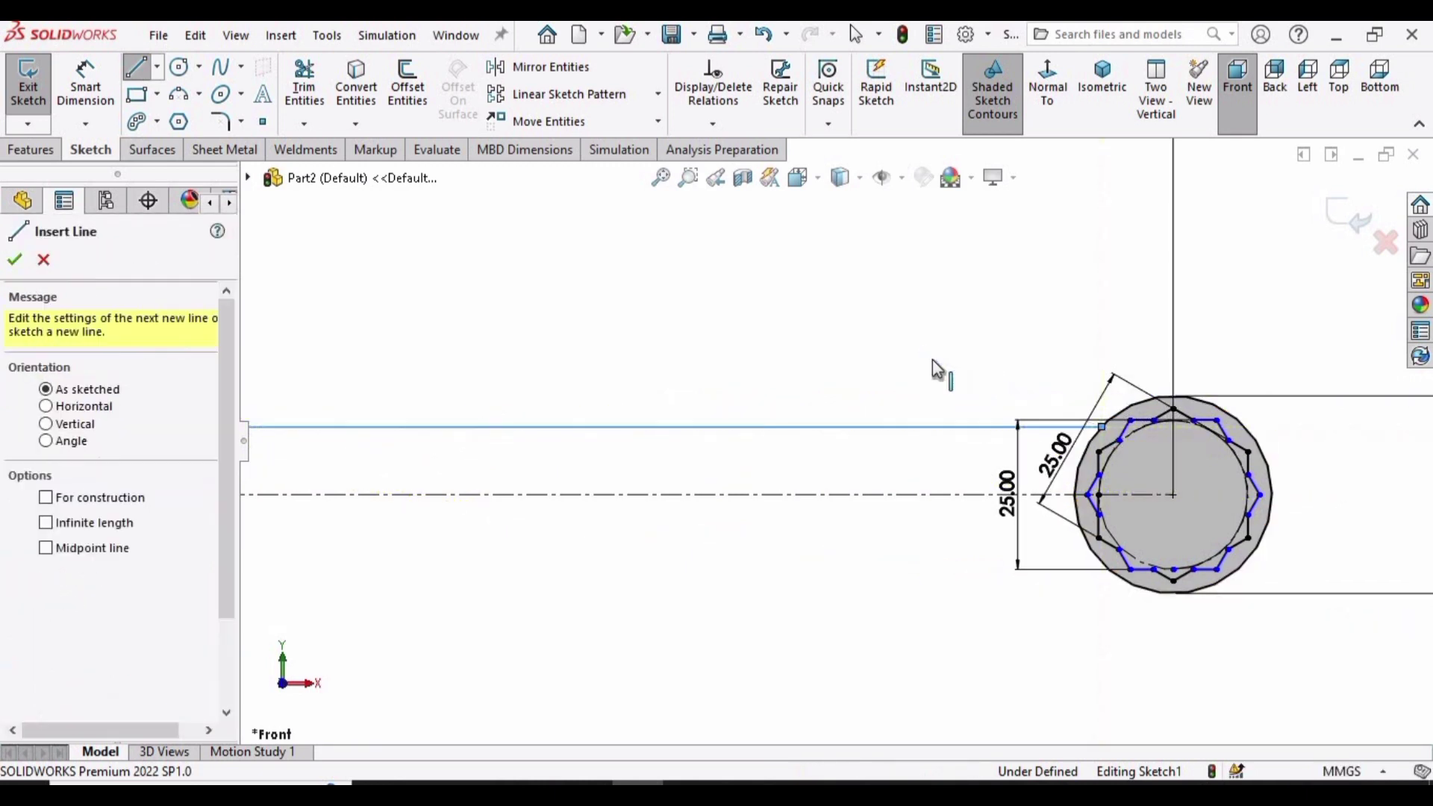
key("Escape")
- Dimension the handle line 10 mm above the centerline and fit the sketch in view
left_click(91, 80)
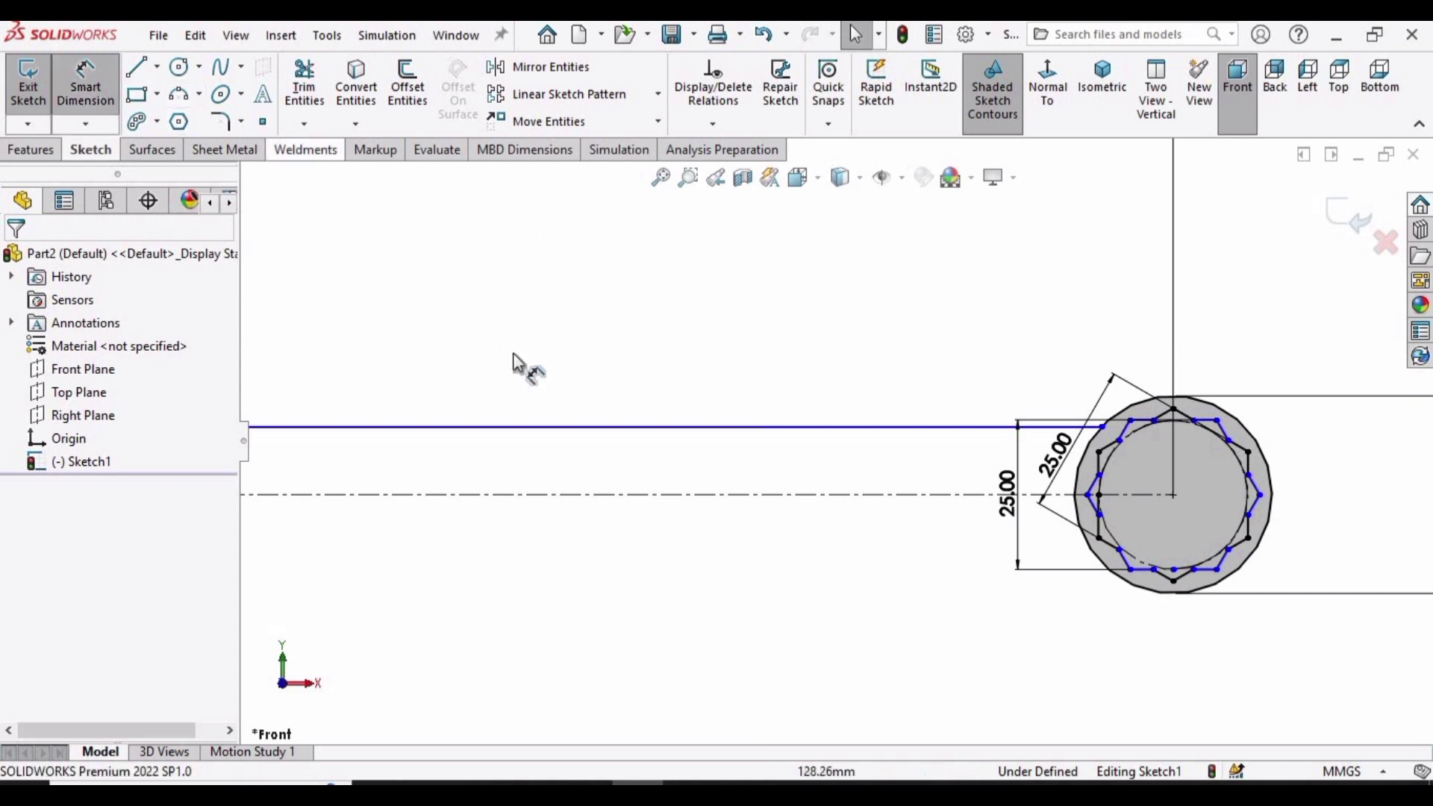
left_click(579, 429)
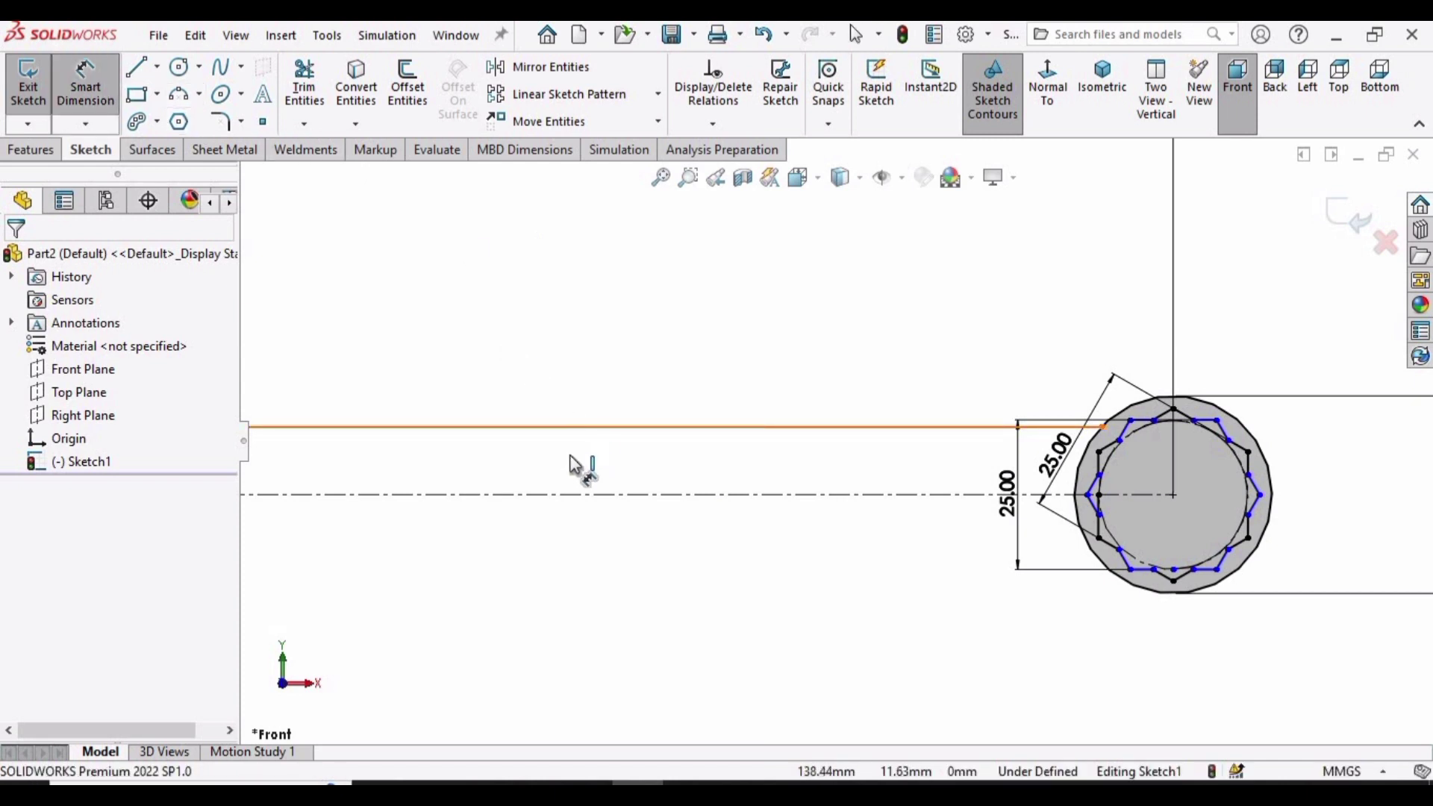
left_click(573, 495)
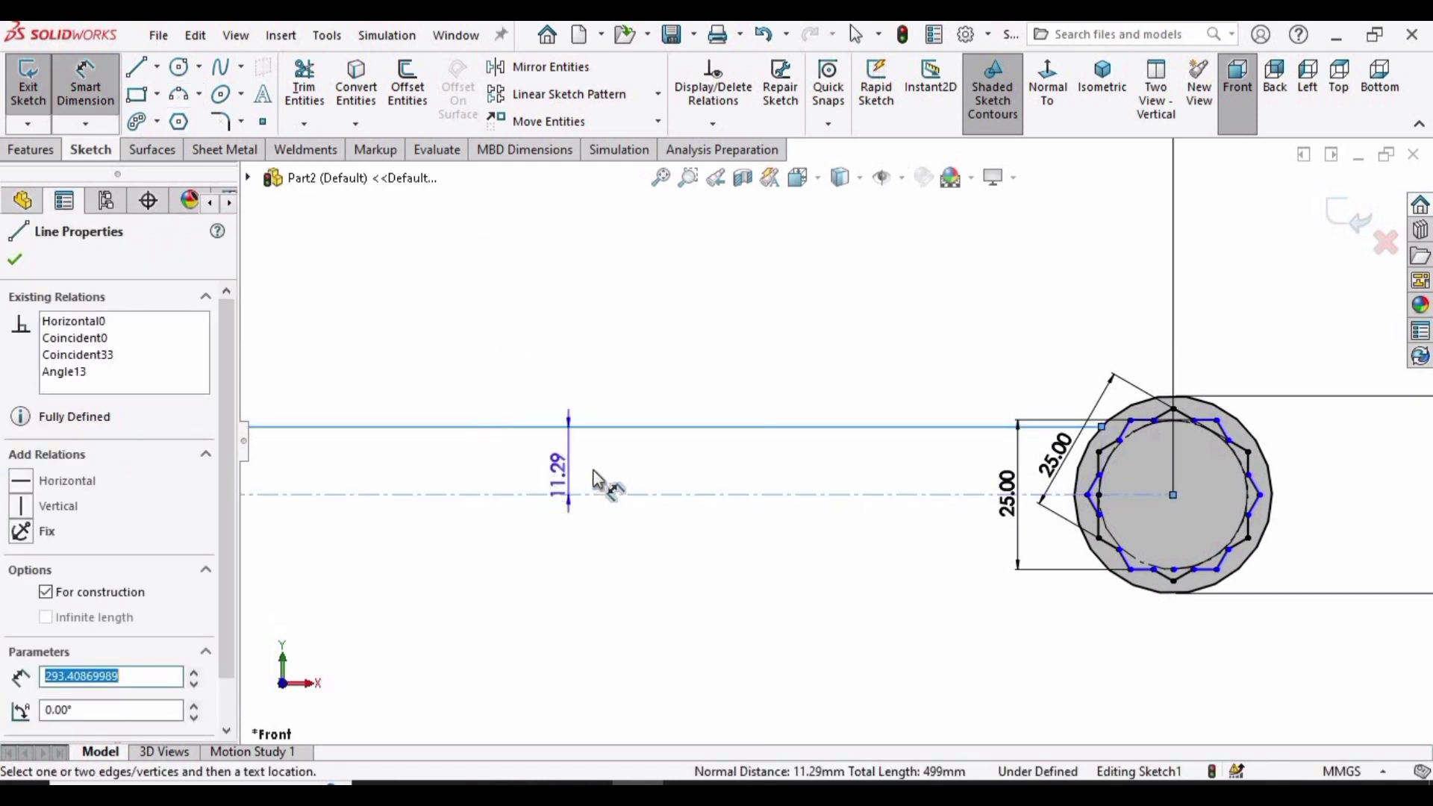
left_click(602, 463)
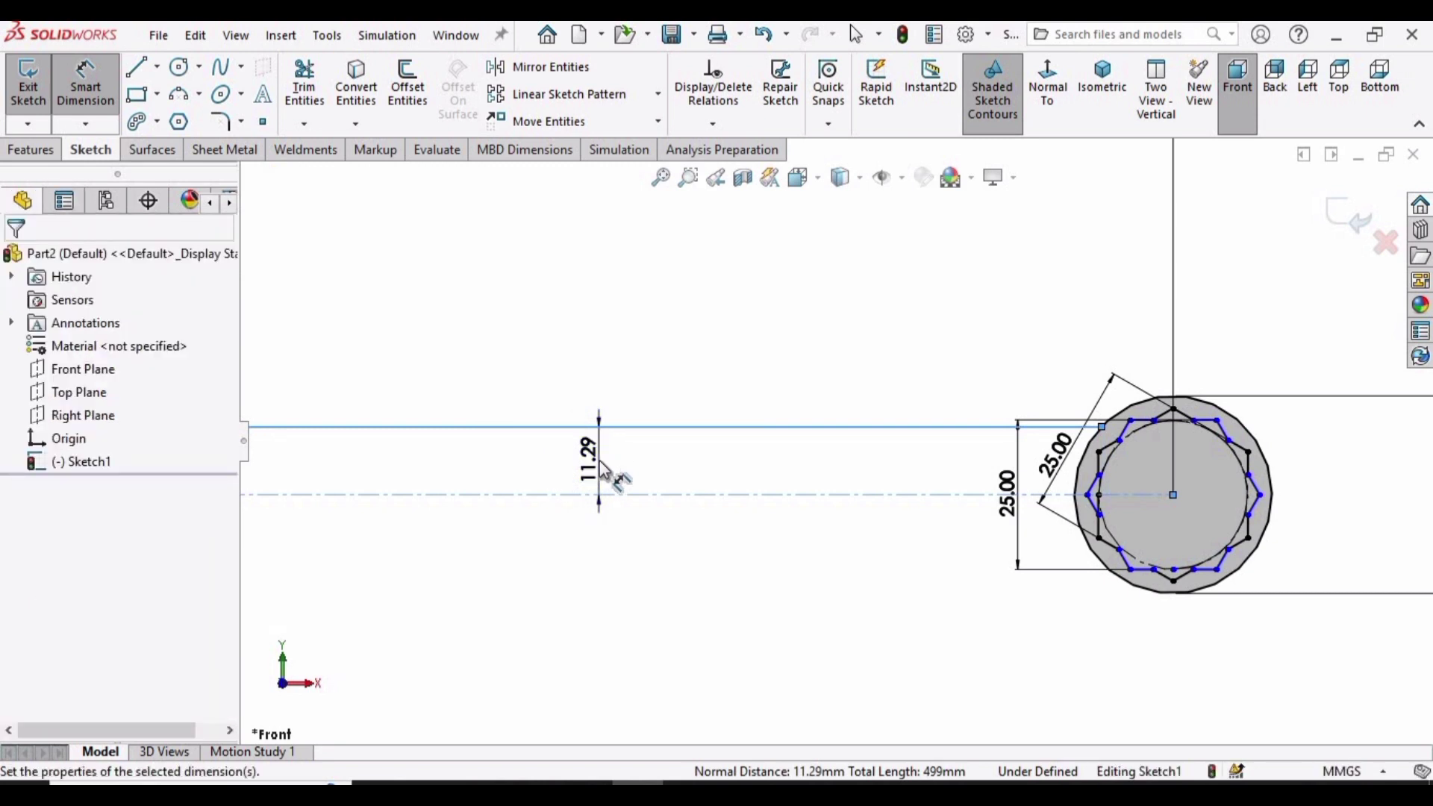
type("10")
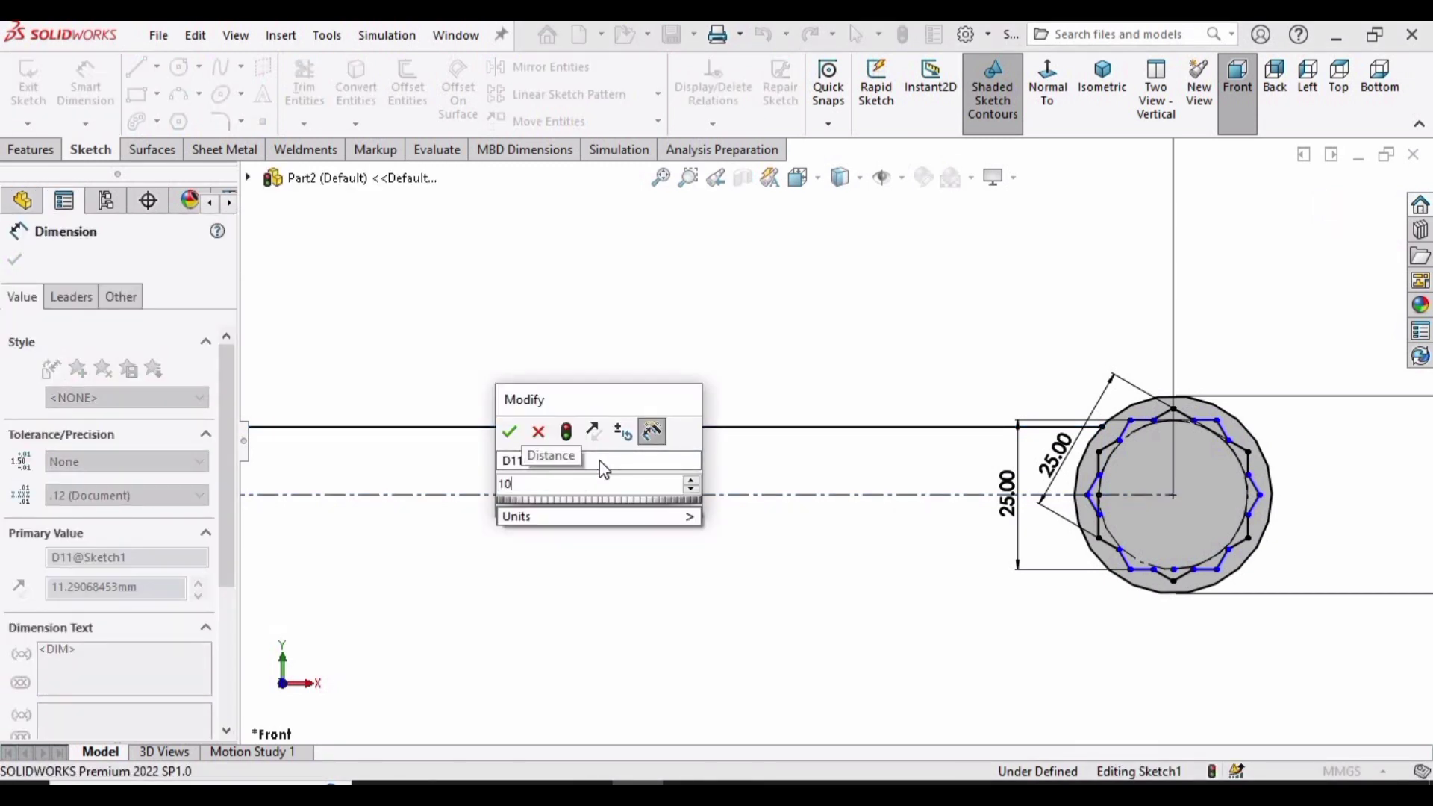
key("Return")
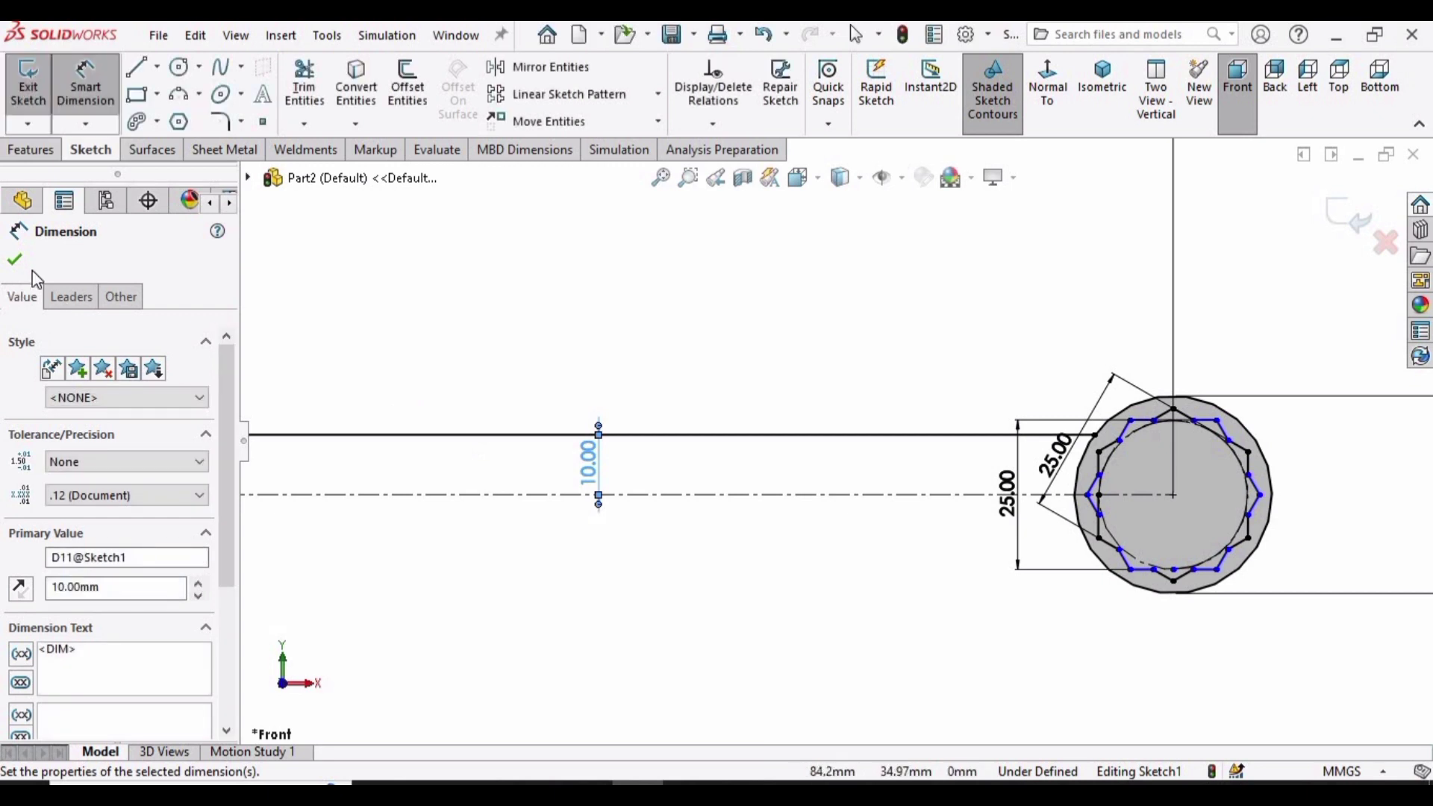
left_click(15, 261)
key("Escape")
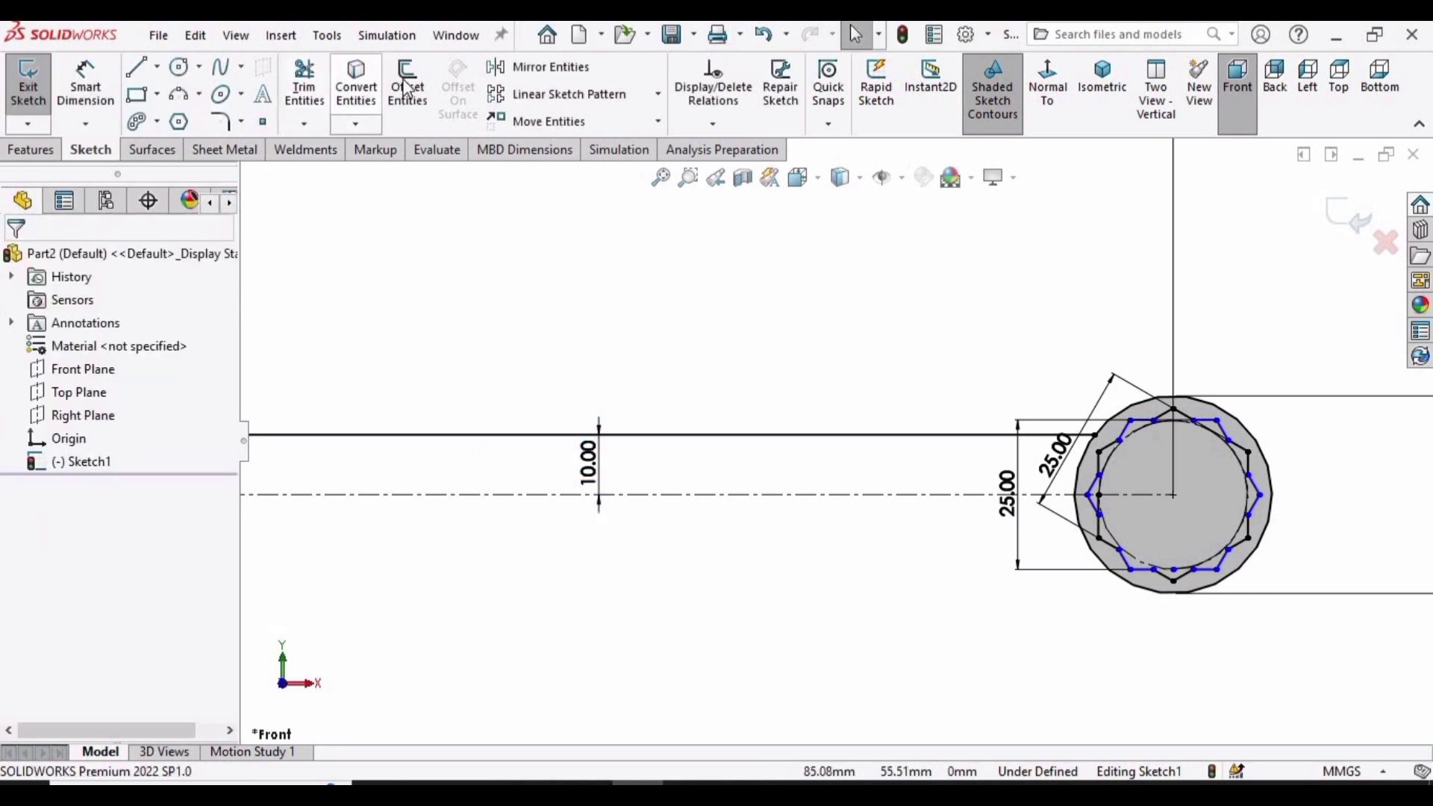
key("f")
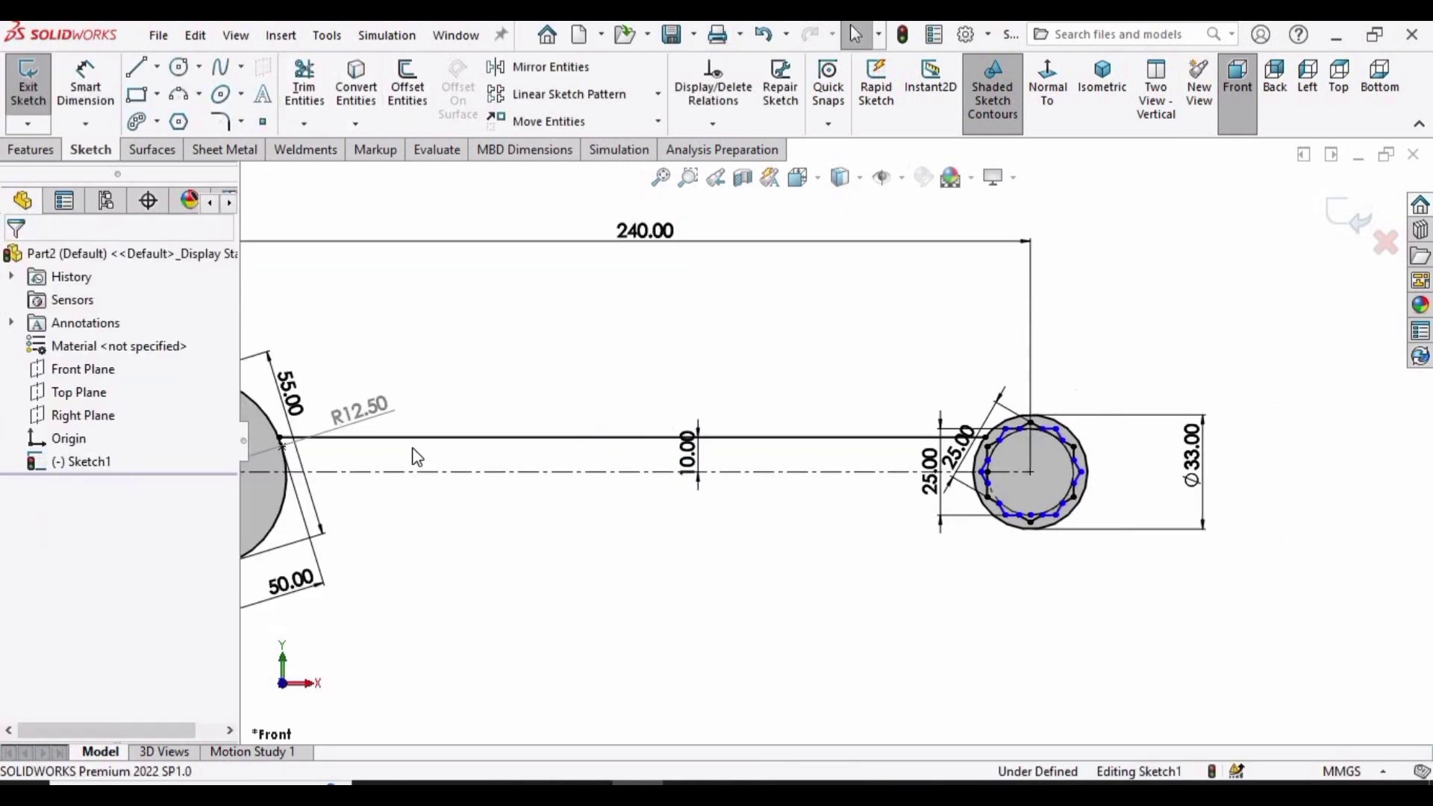
- Mirror the upper handle line about the centerline to form the lower handle edge
left_click(551, 70)
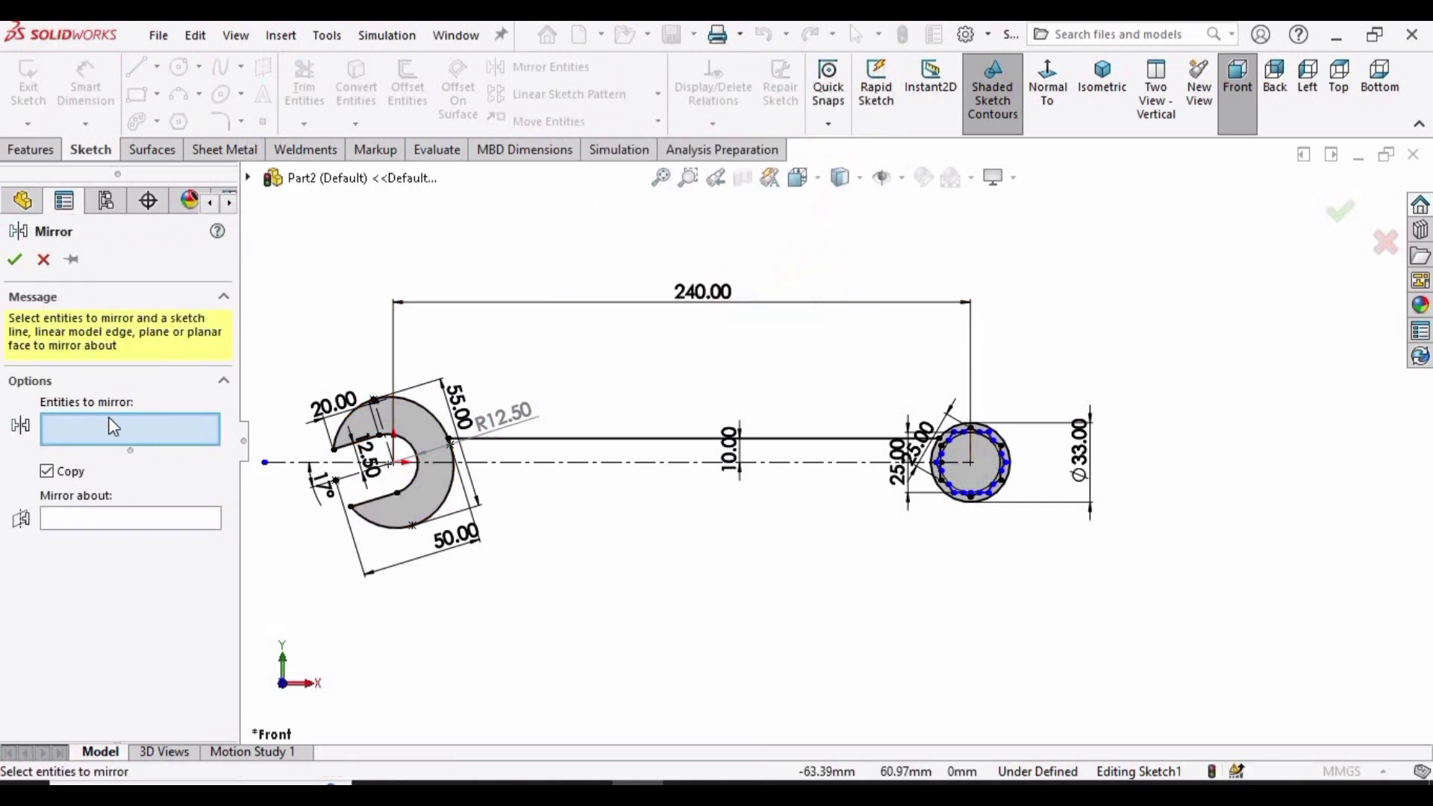
left_click(600, 439)
left_click(148, 524)
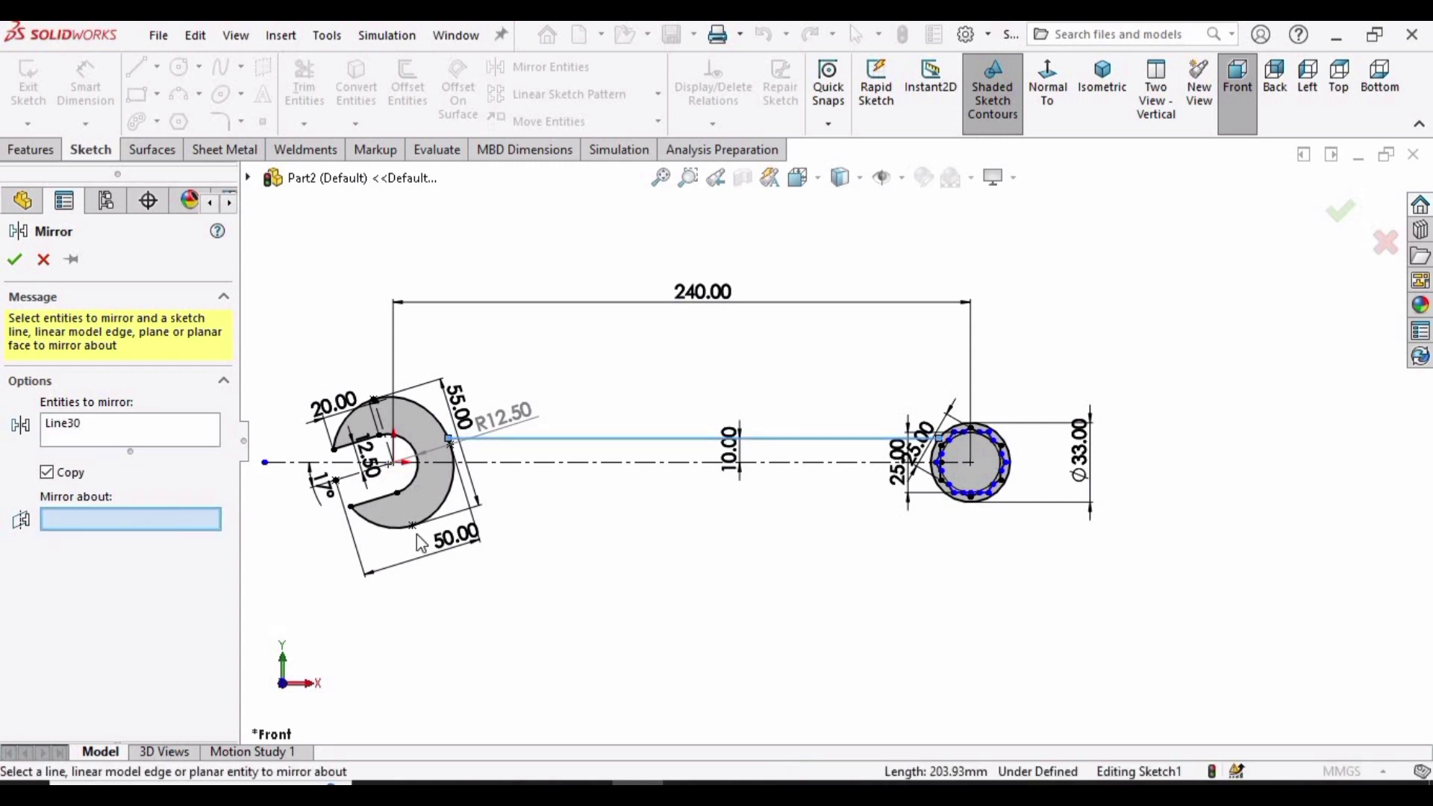
left_click(625, 463)
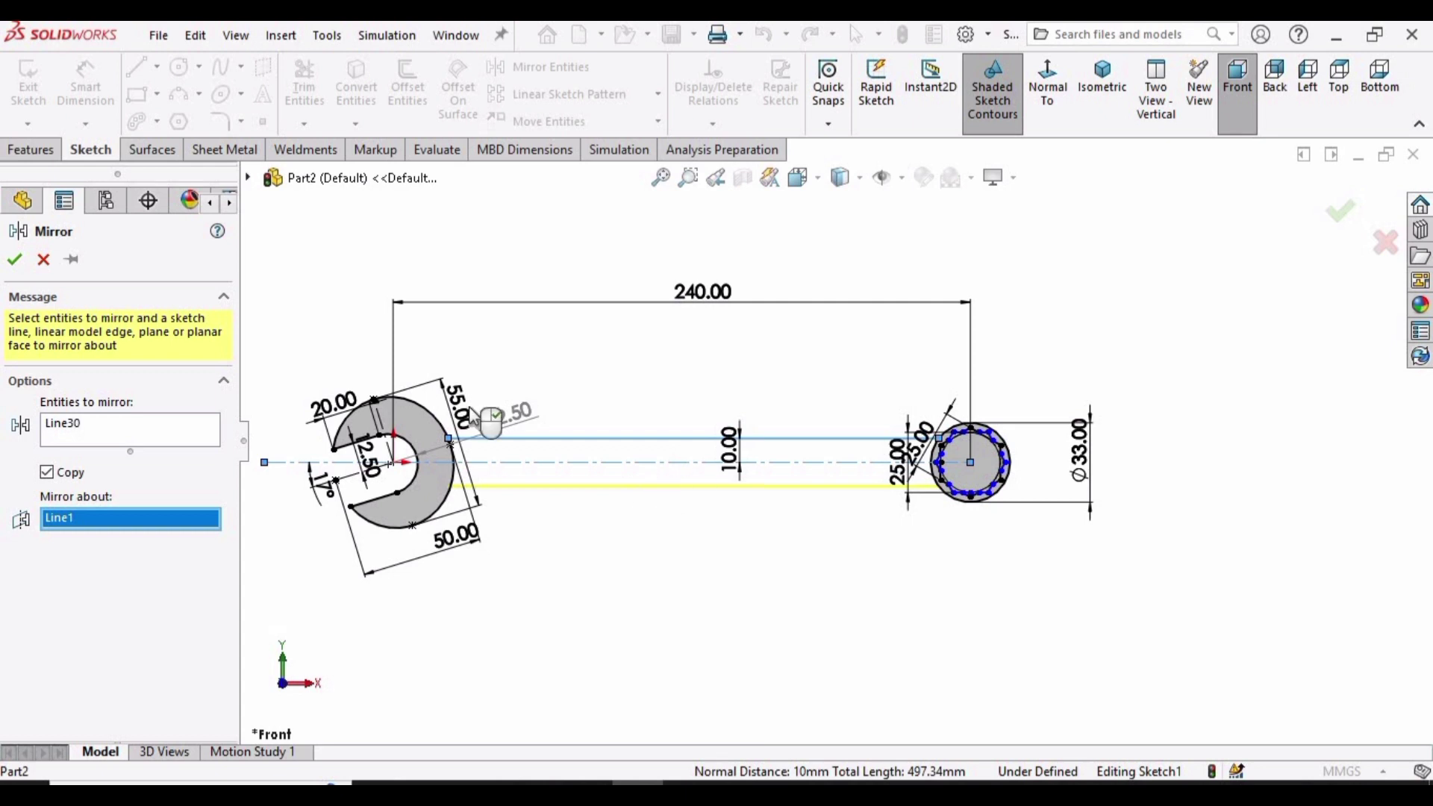
left_click(13, 263)
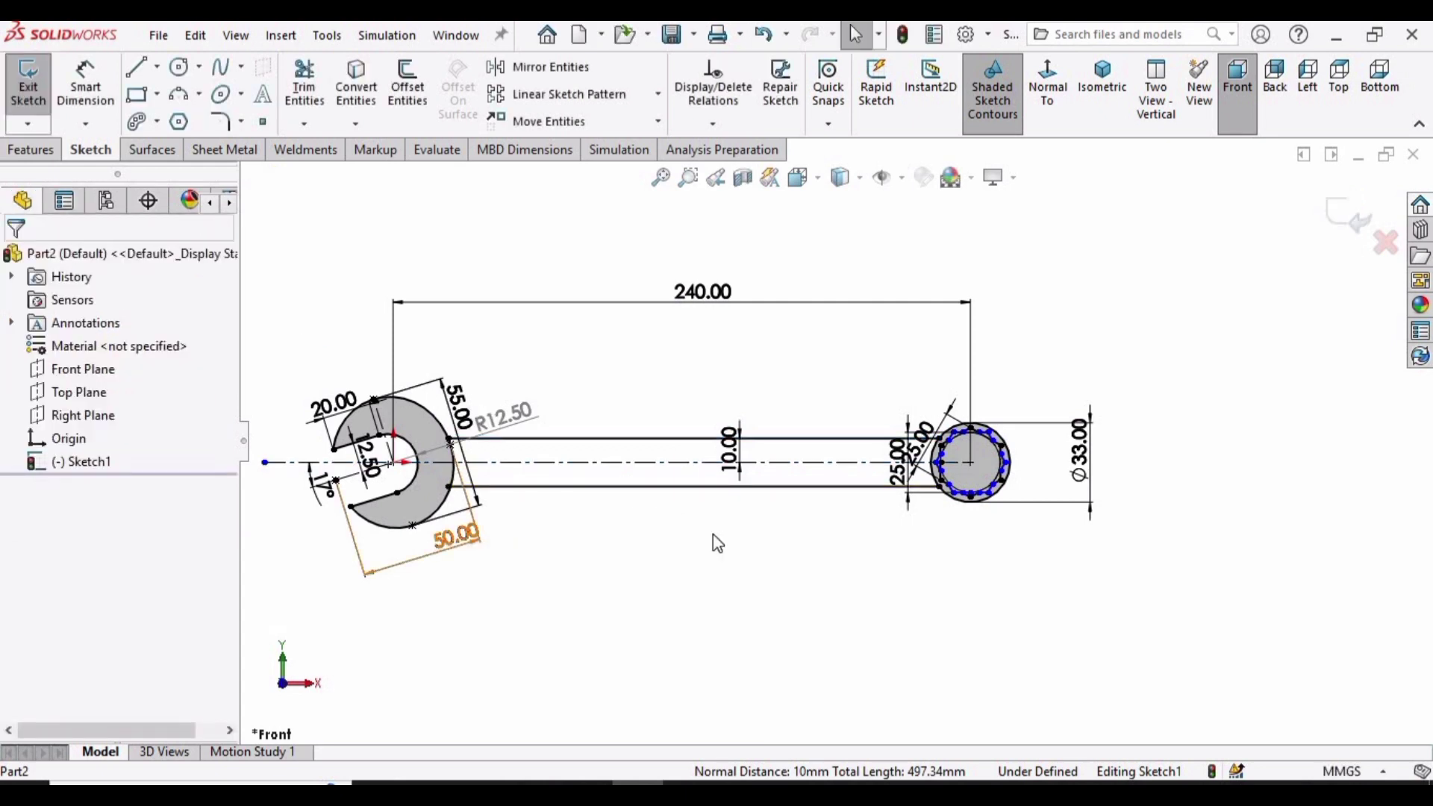
- Make the handle line's head-side endpoint coincident with the head's outer arc
scroll(441, 411, "down", 5)
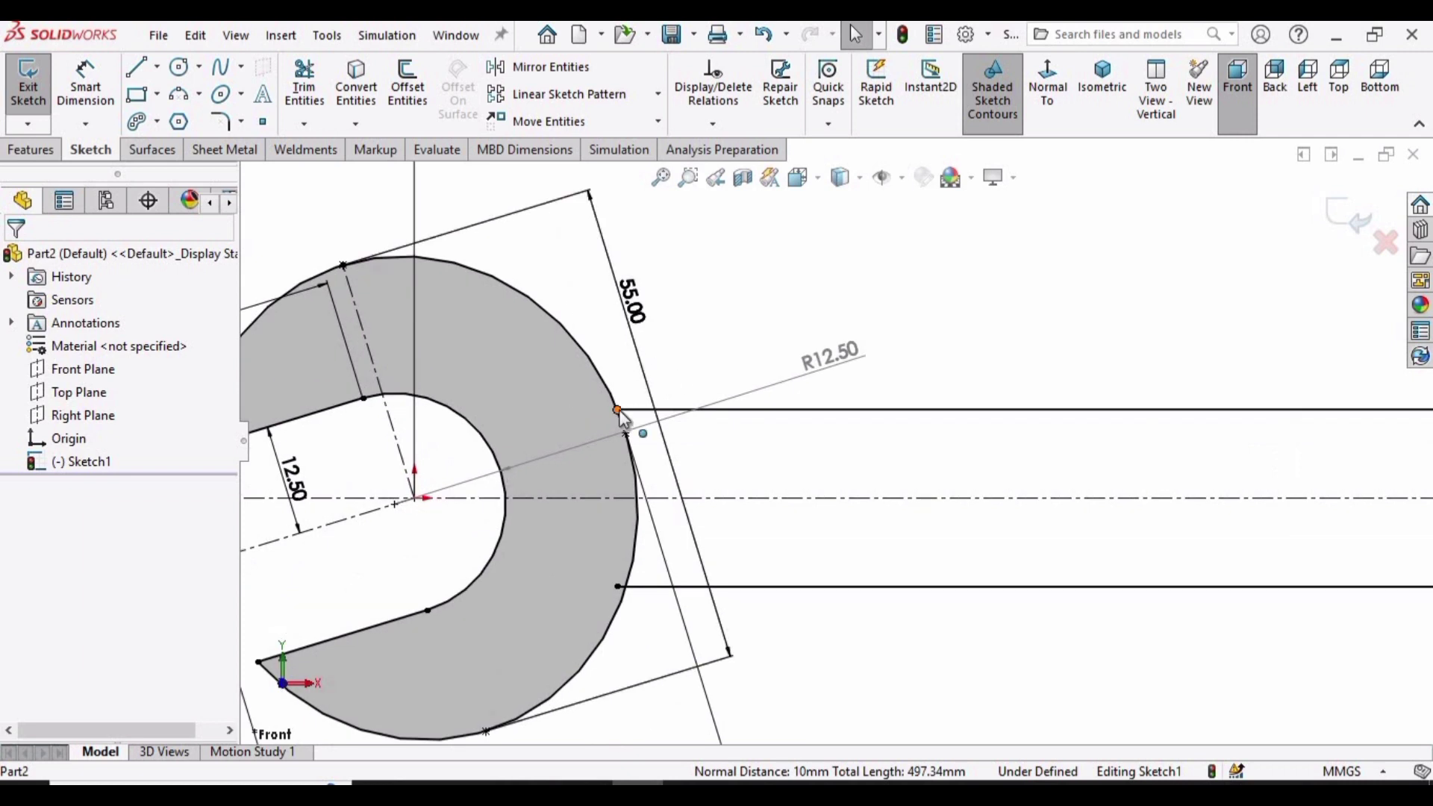
scroll(672, 371, "down", 2)
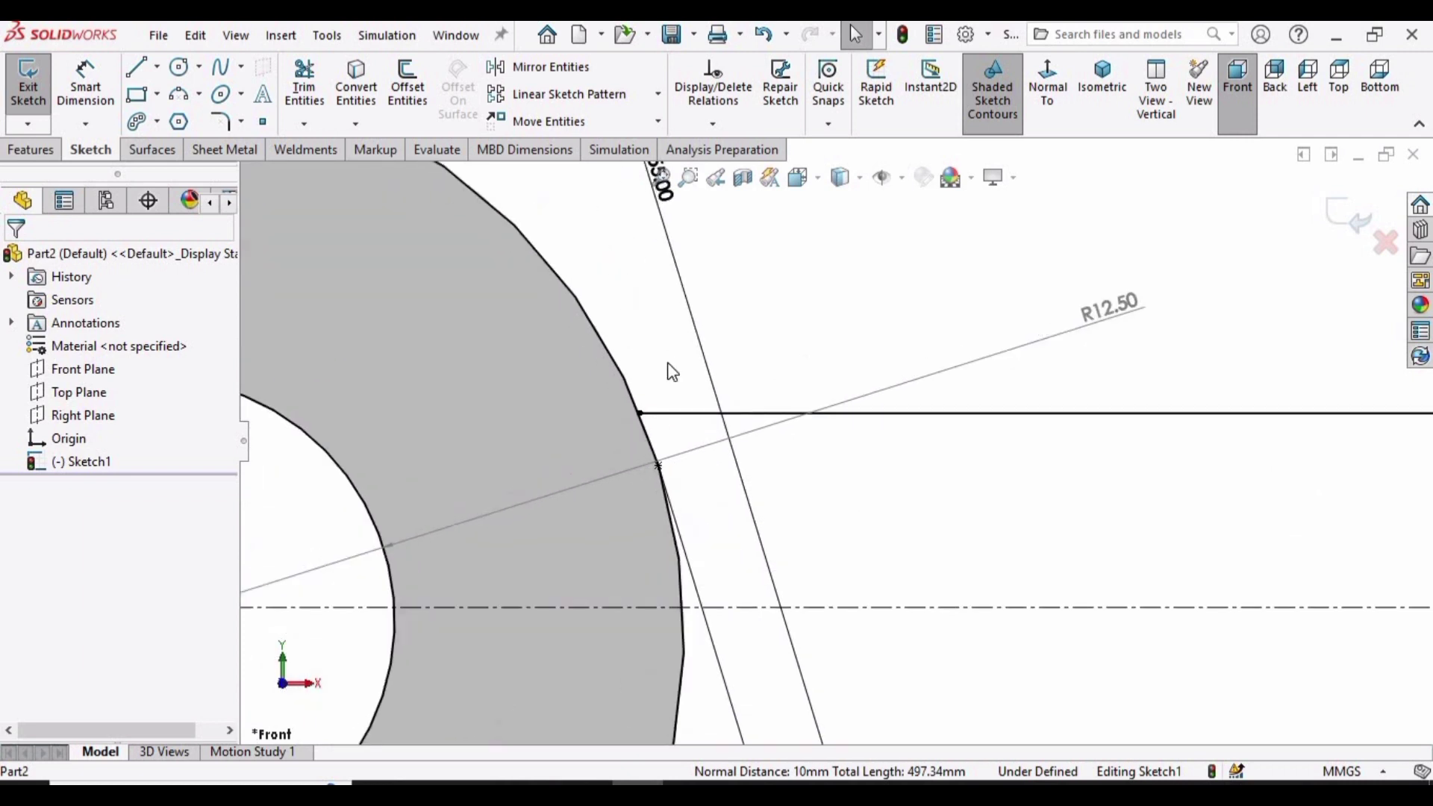
left_click(639, 412)
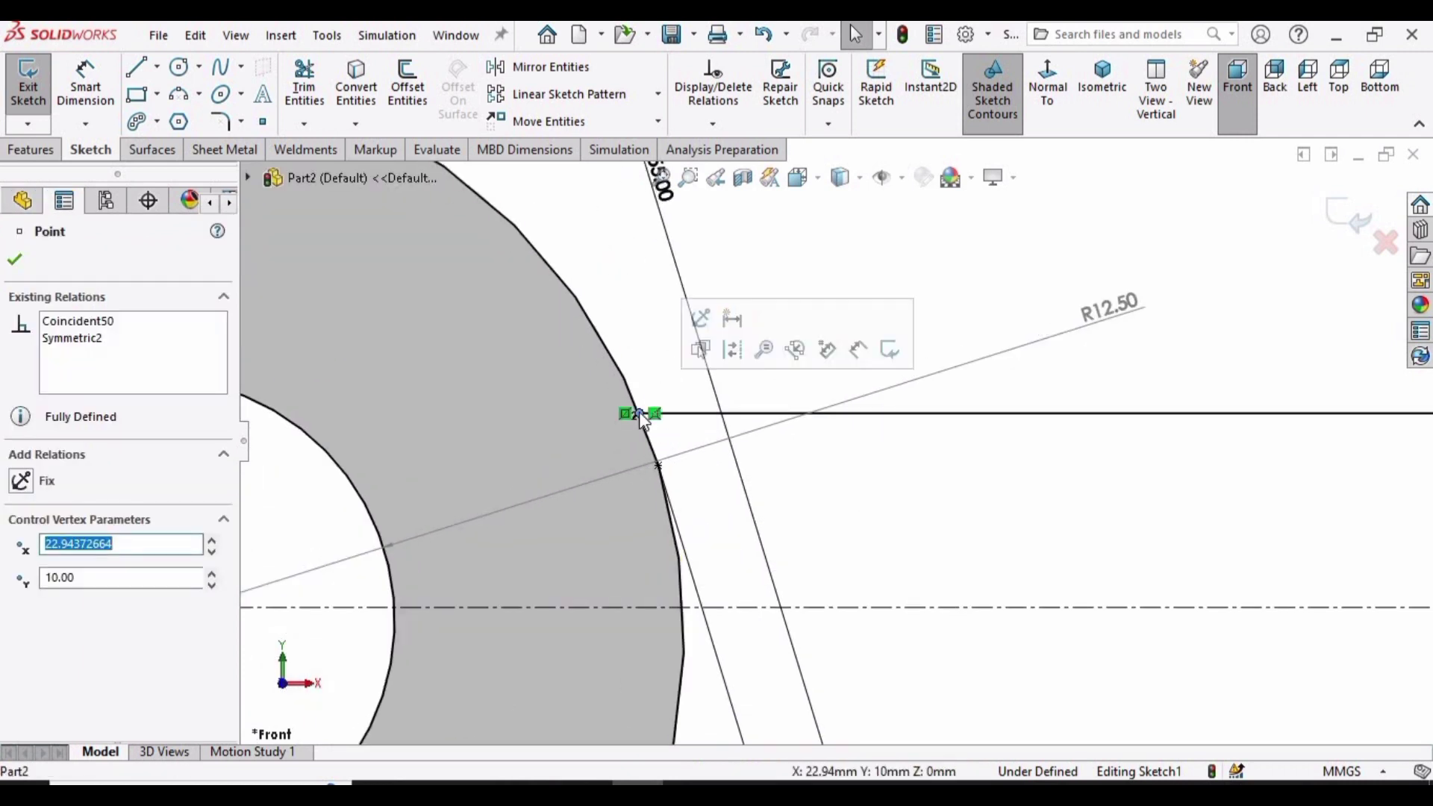
left_click(603, 346)
left_click(602, 347, "ctrl")
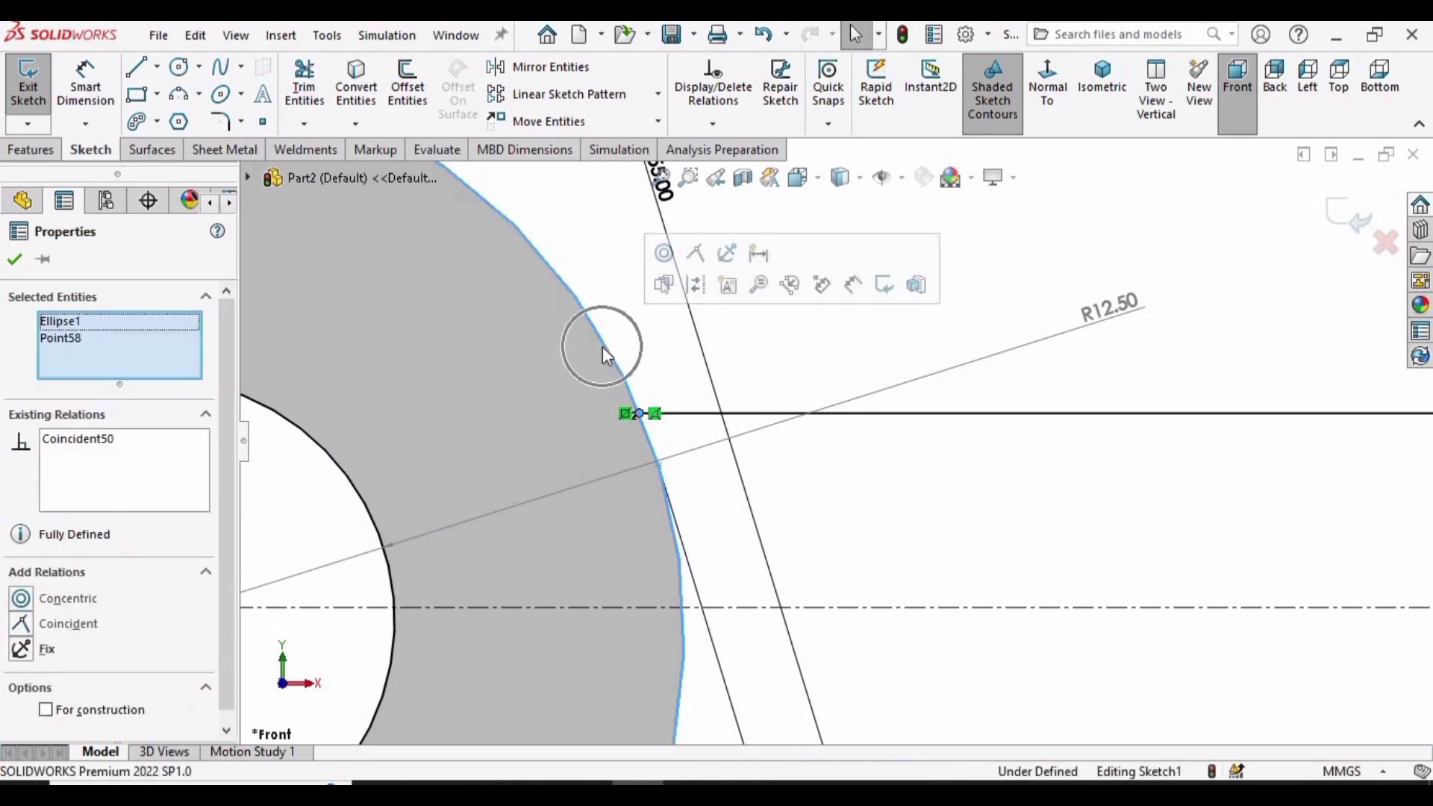
left_click(59, 624)
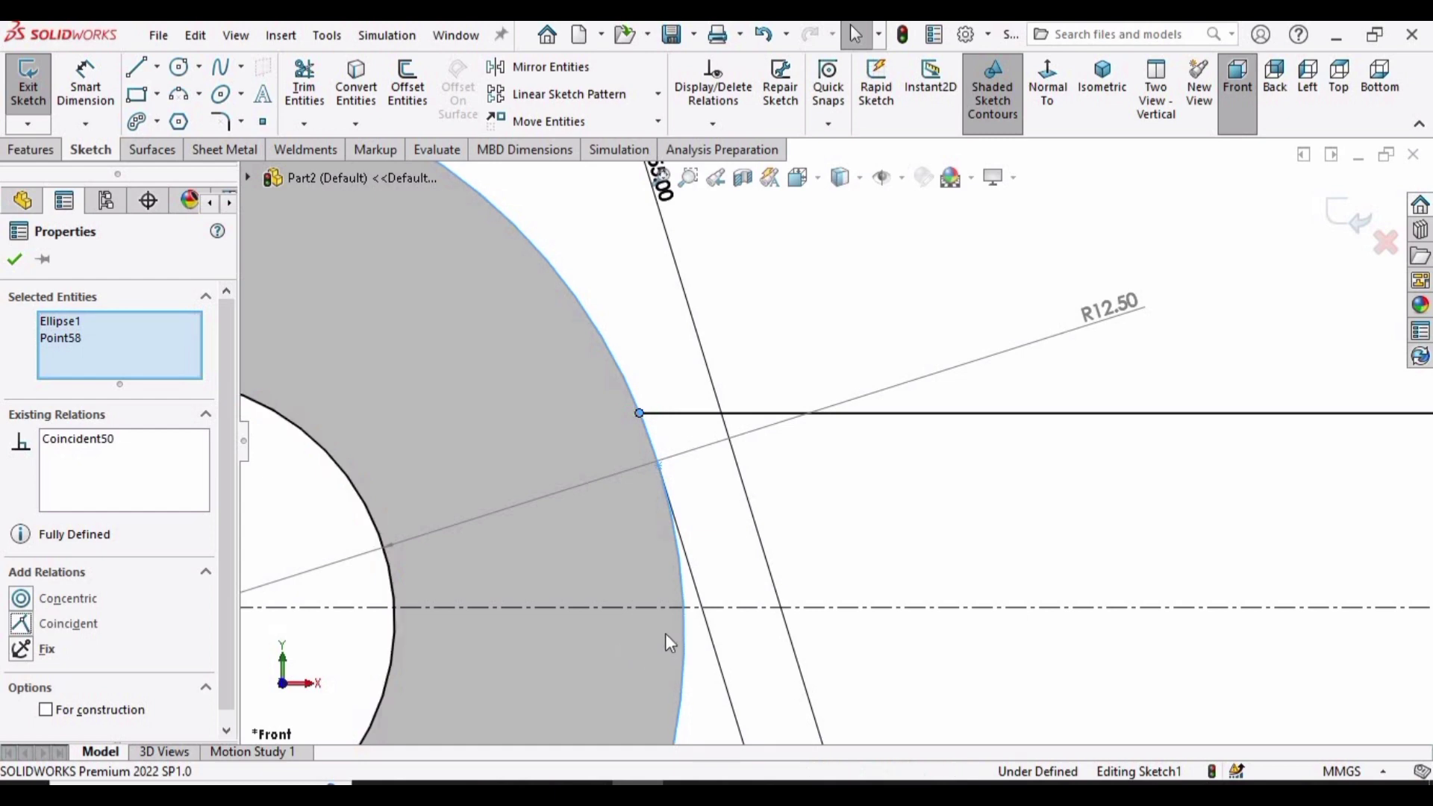
- Shift the rotated construction square and select the ring-end endpoint with the ring circle
scroll(1321, 439, "up", 5)
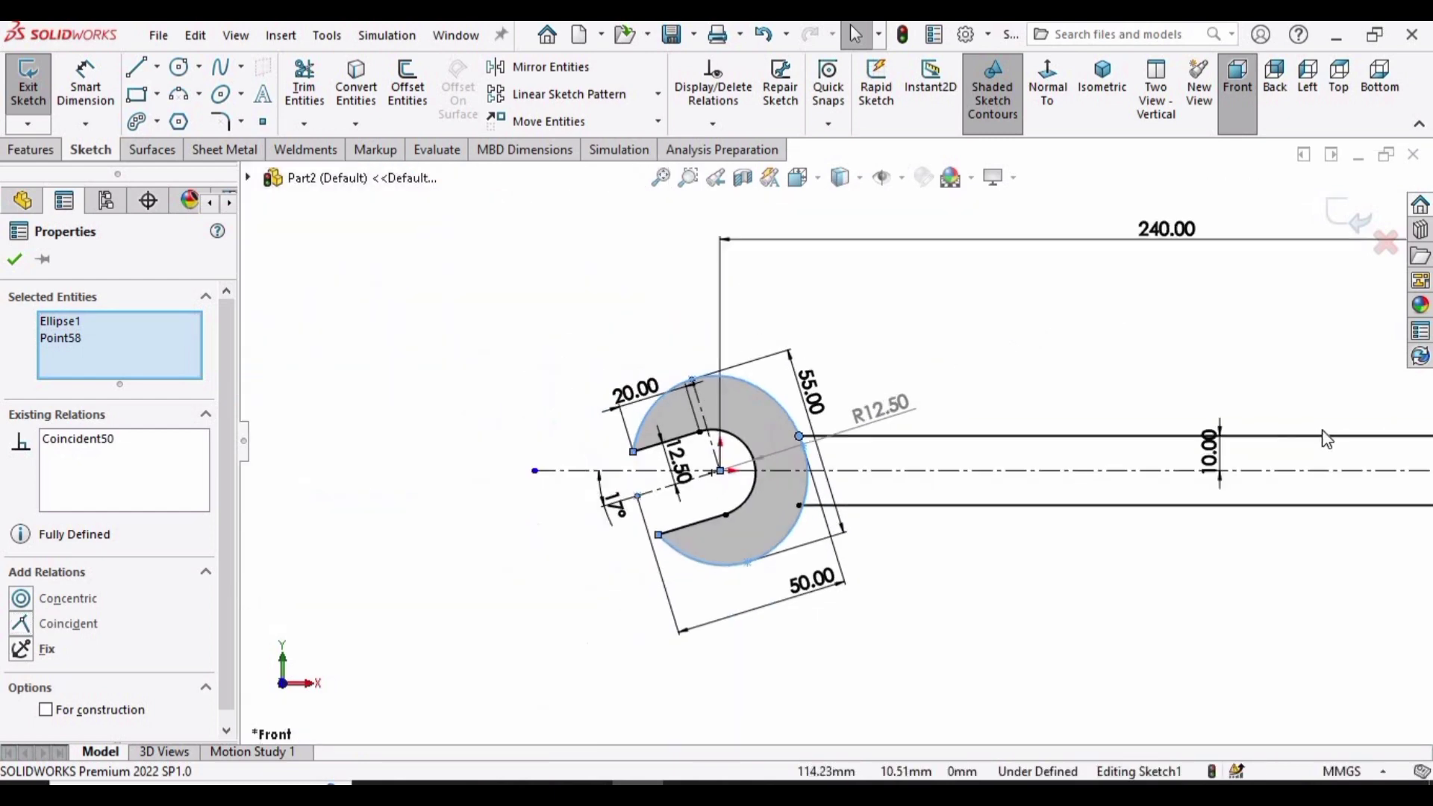
scroll(1351, 463, "up", 2)
scroll(1236, 456, "down", 5)
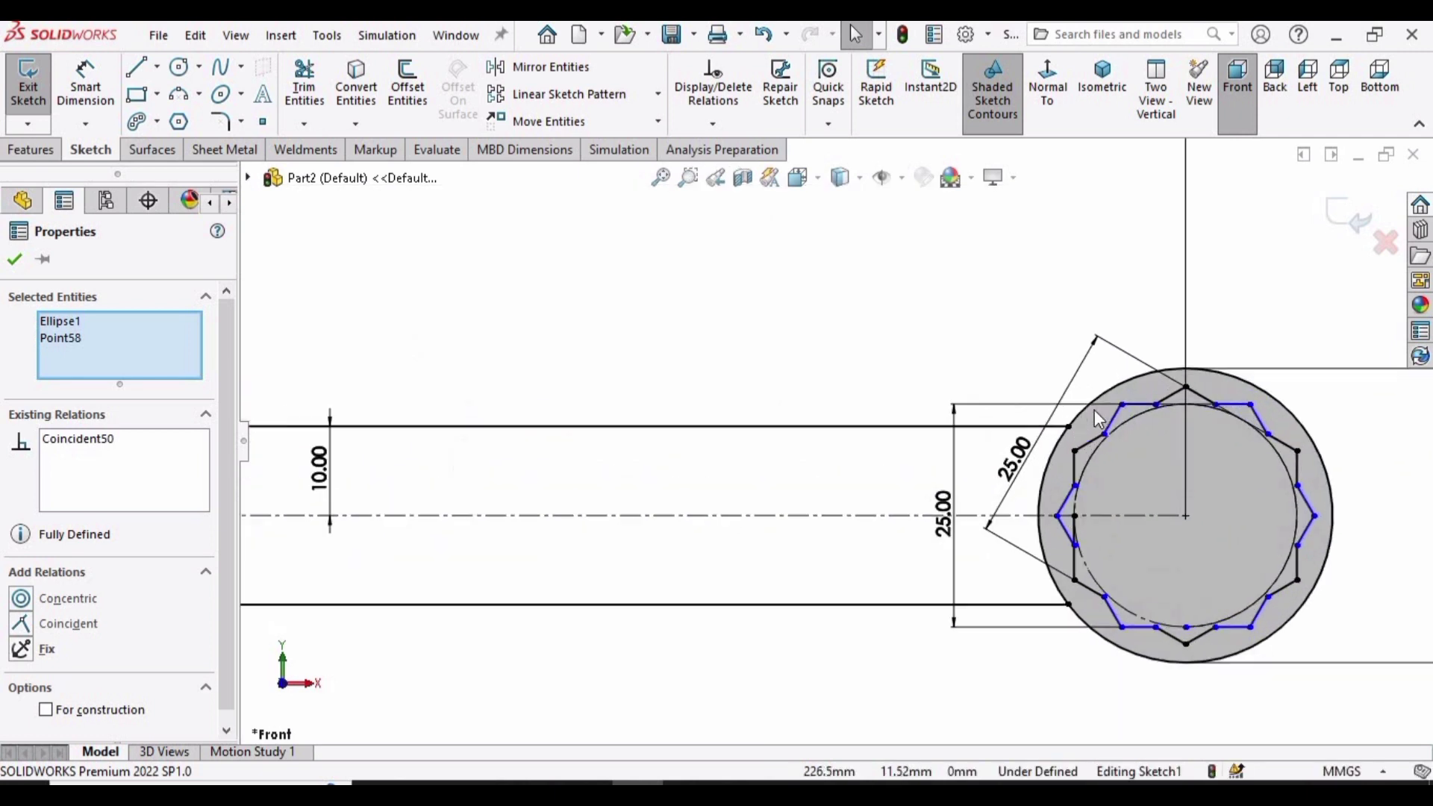
scroll(1095, 410, "down", 3)
left_click_drag(855, 448, 615, 302)
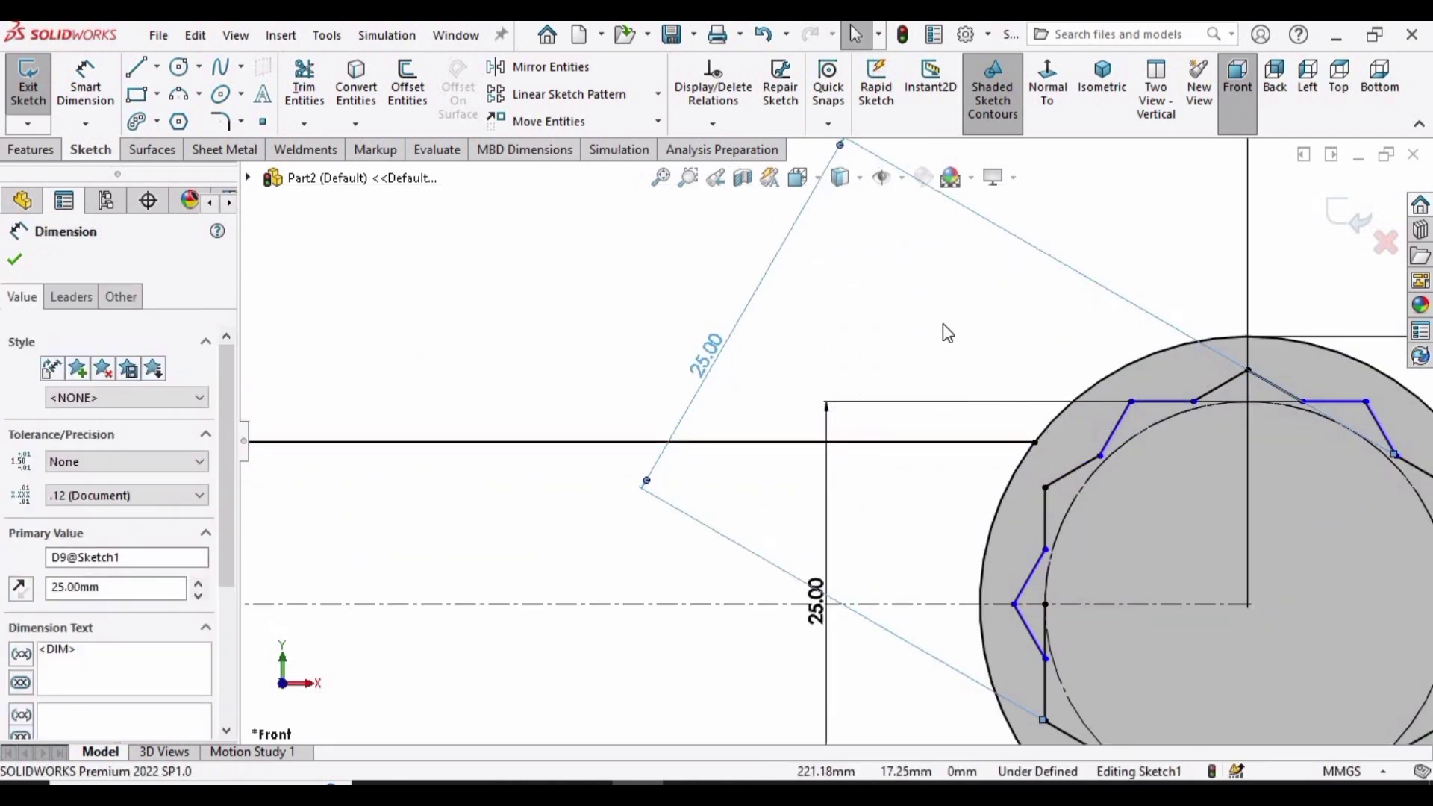
left_click(1035, 444)
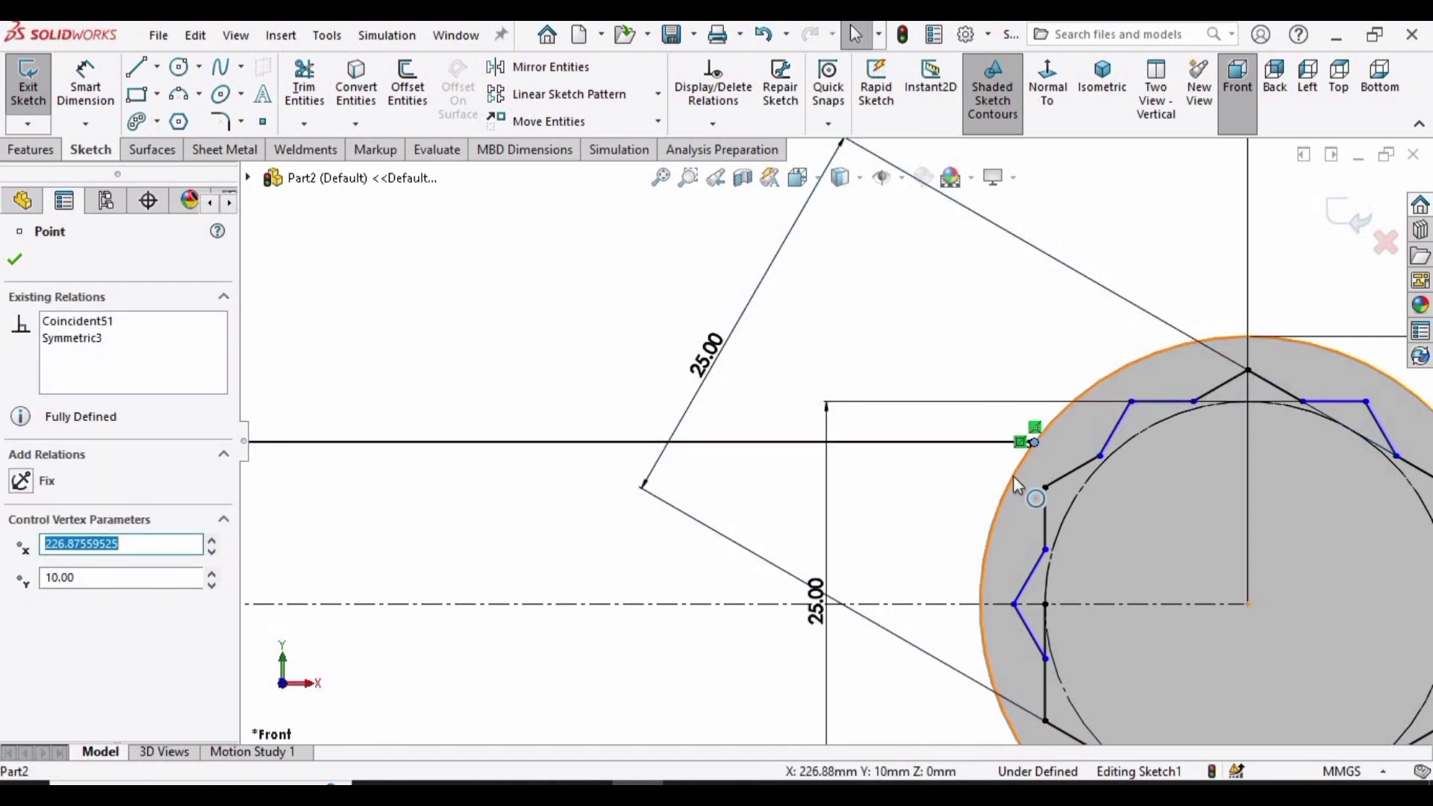
left_click(1014, 477, "ctrl")
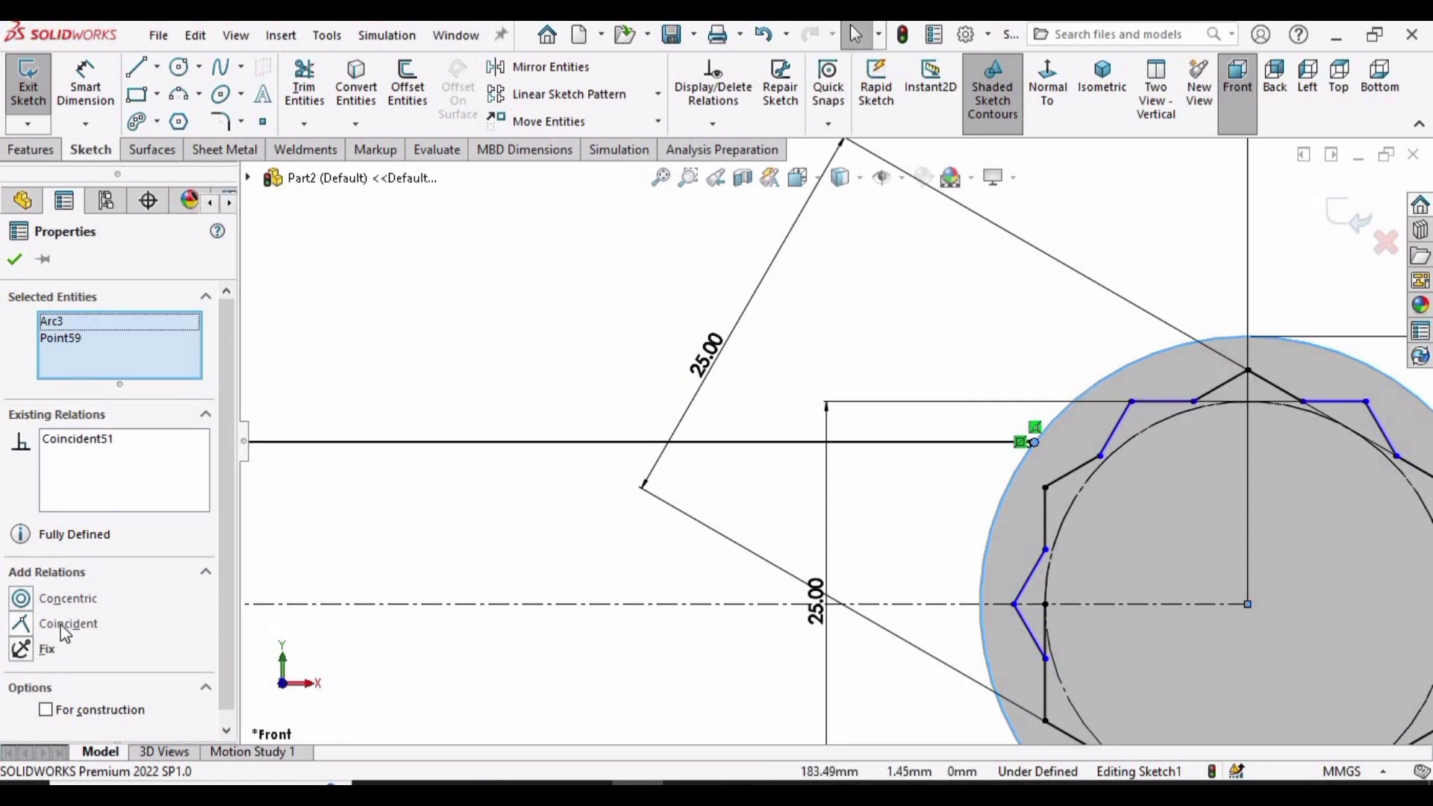
key("Escape")
- Exit the wrench sketch and select Sketch1 for extrusion
key("f")
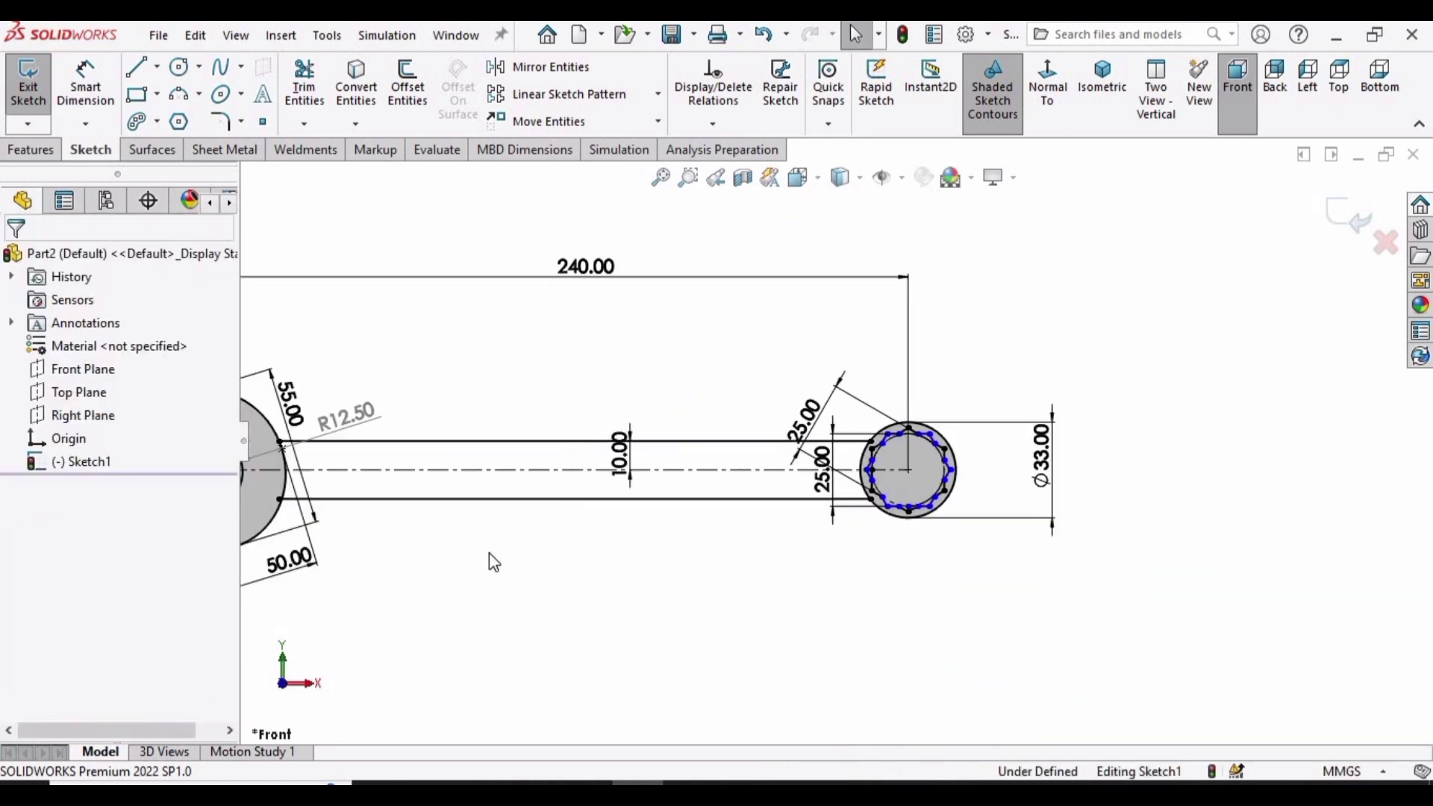
scroll(561, 539, "down", 2)
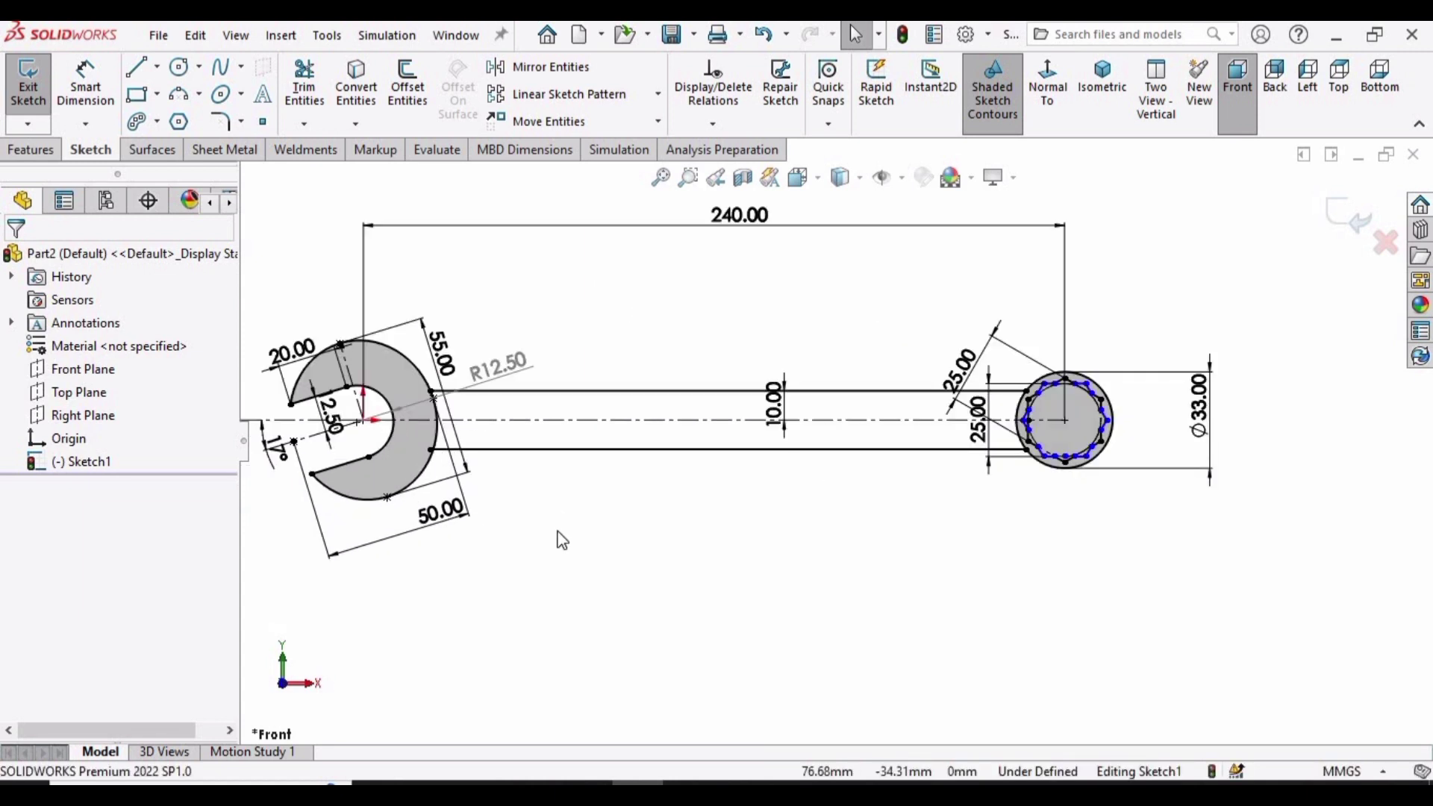
left_click(1340, 225)
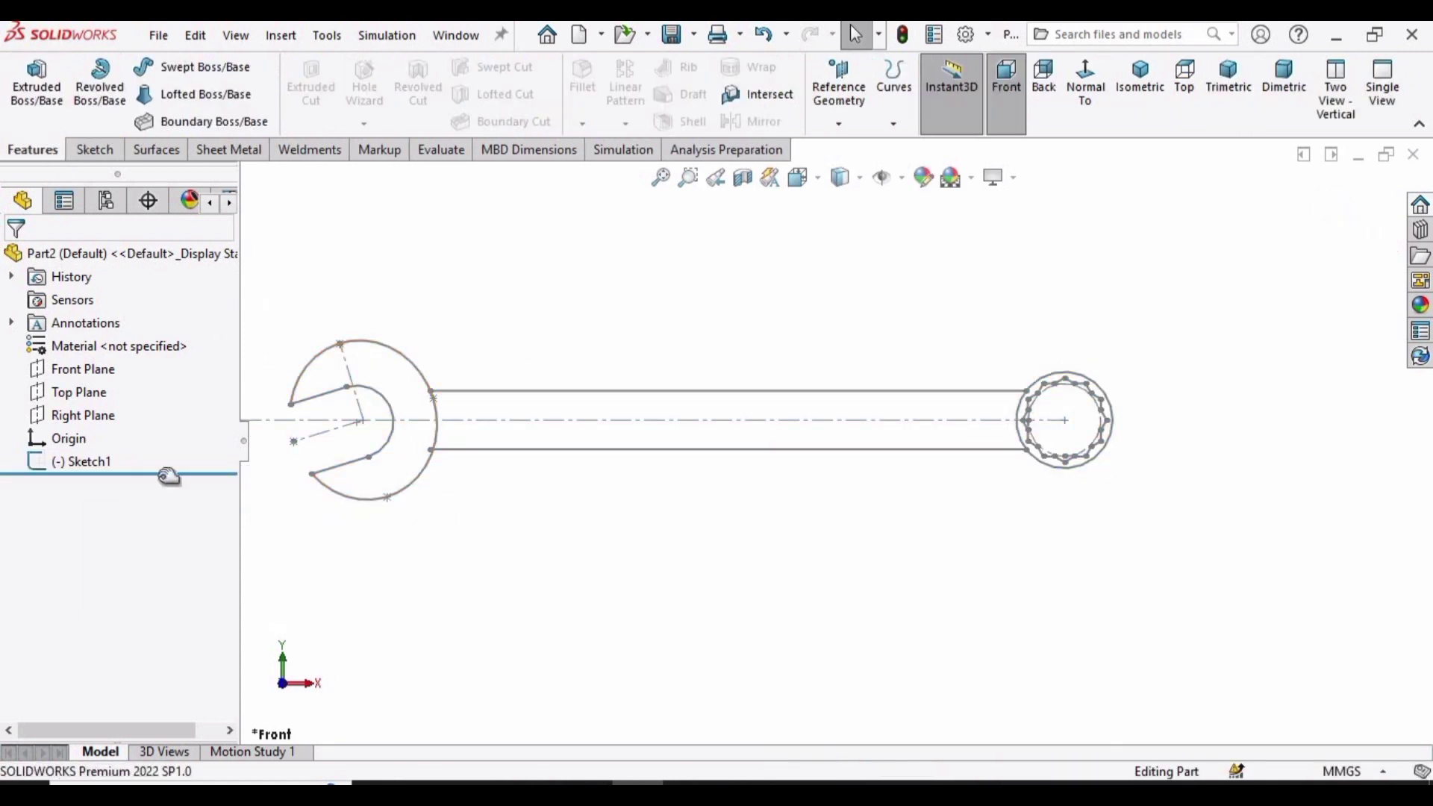
left_click(89, 468)
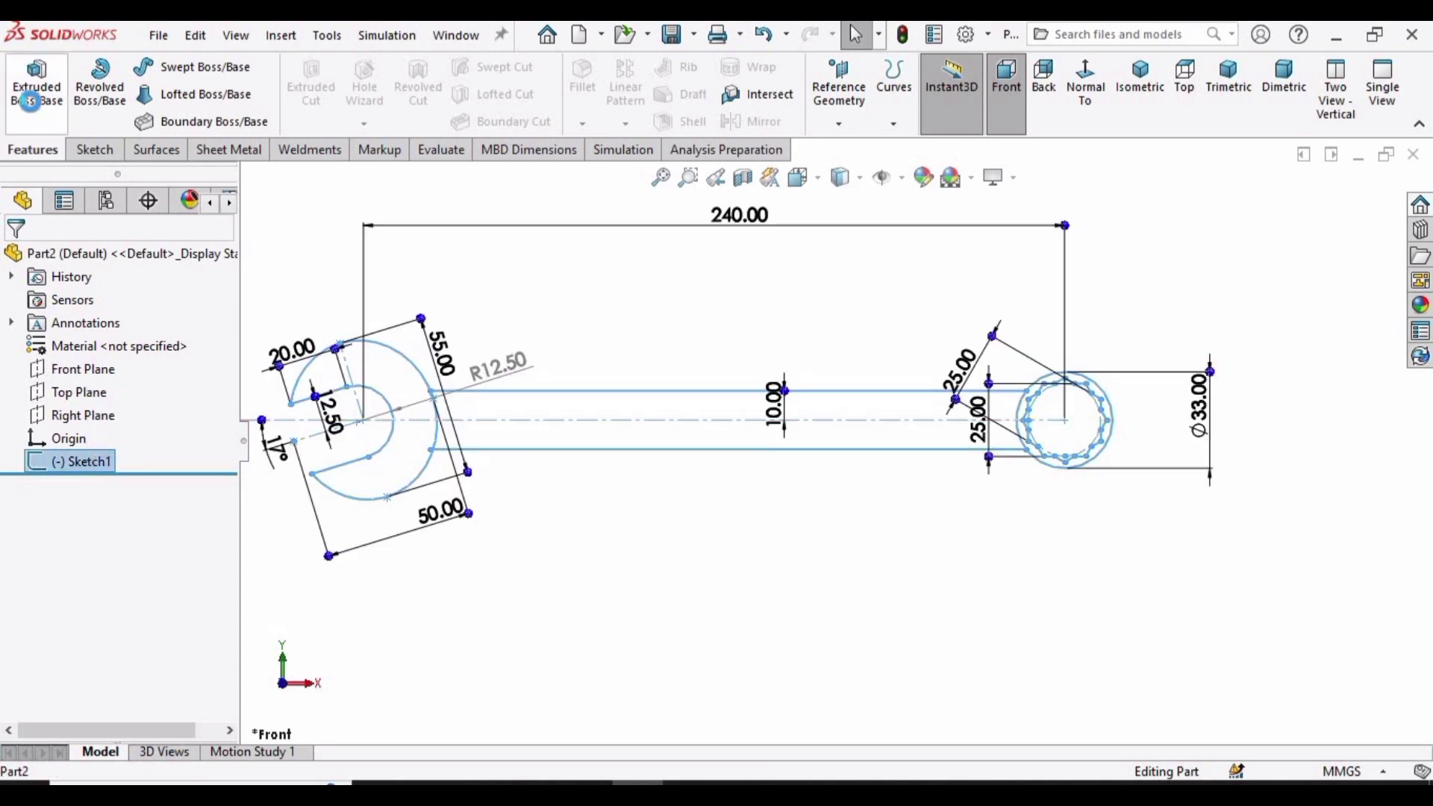
left_click(29, 101)
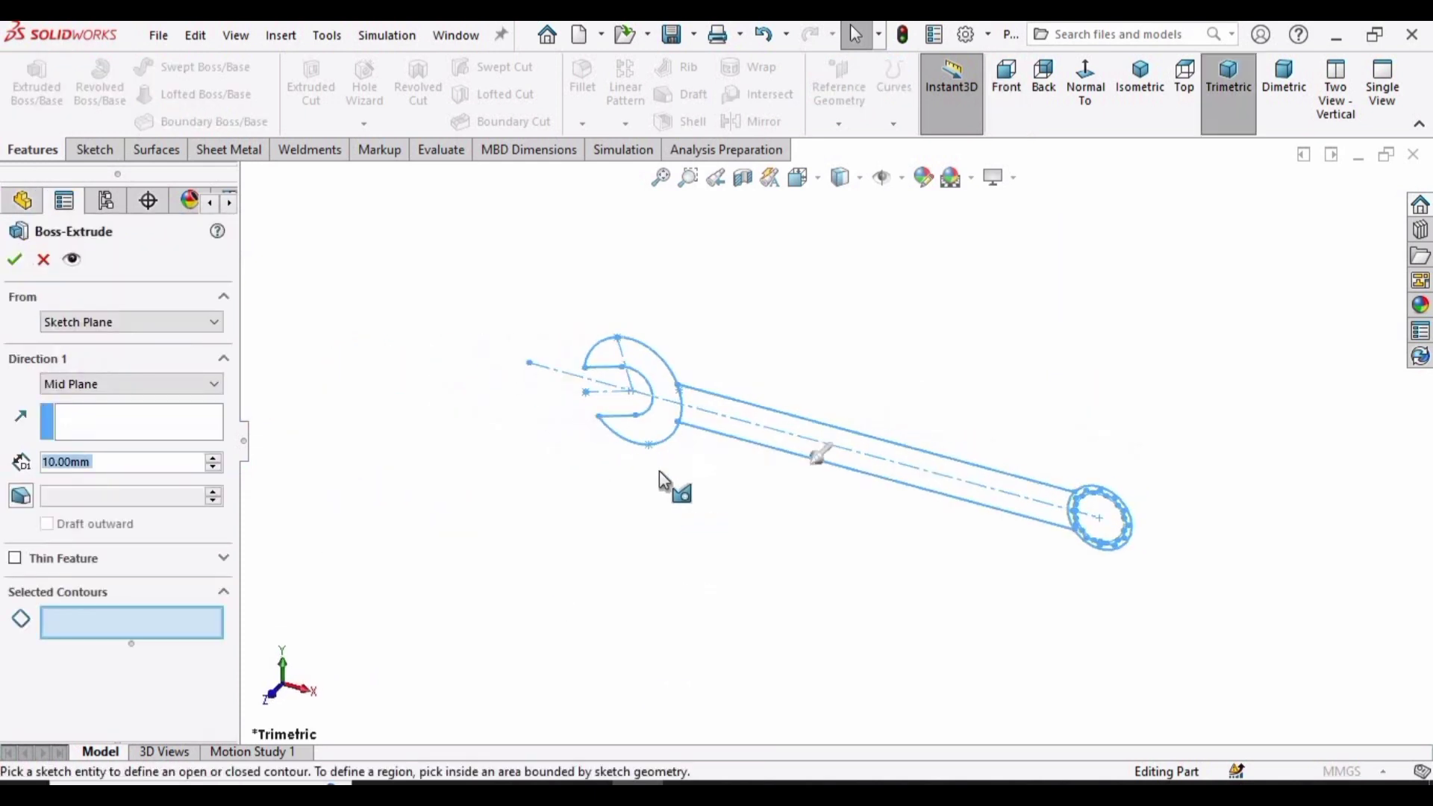
- Extrude the open-end head and ring regions 10 mm Mid Plane as Boss-Extrude1
scroll(651, 373, "down", 2)
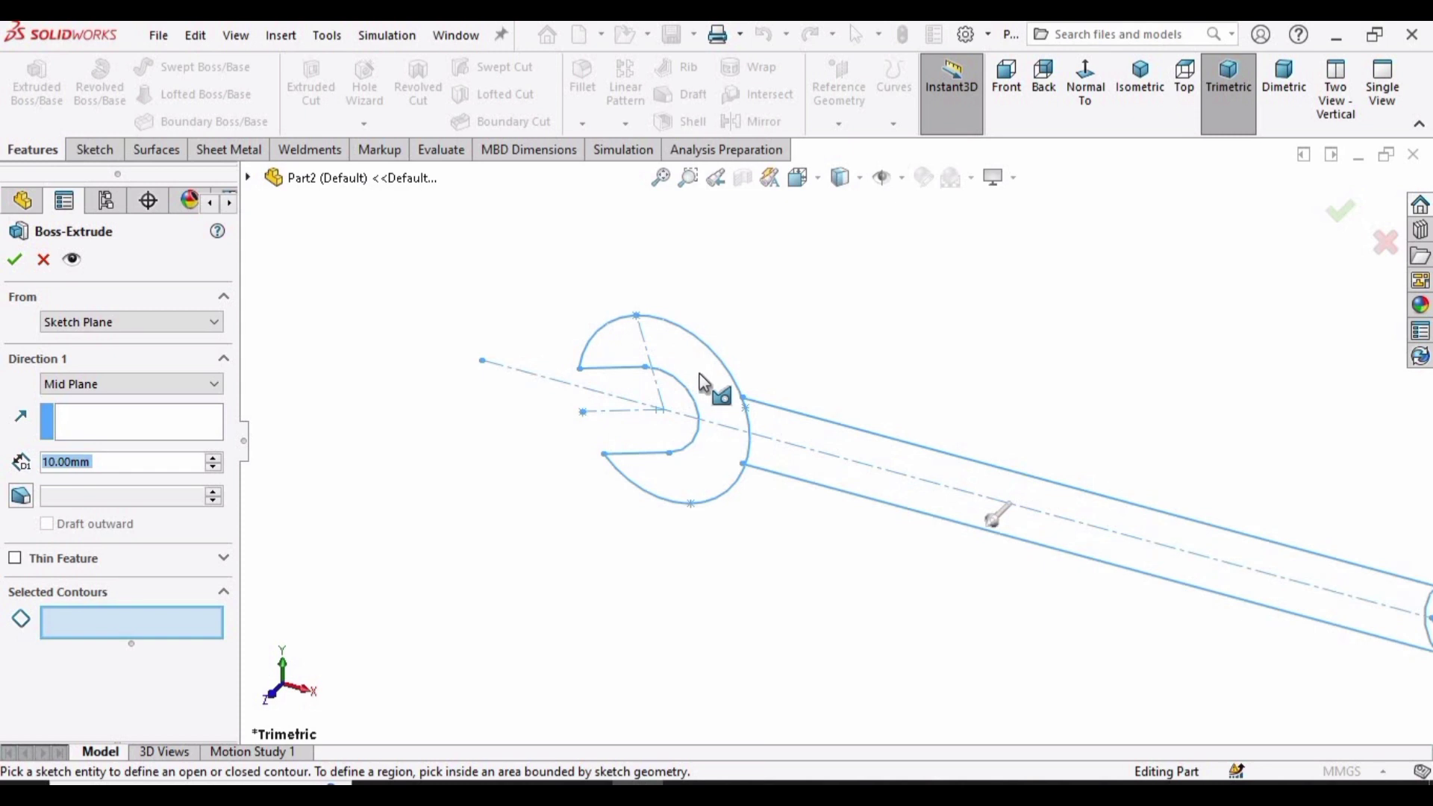
left_click(700, 373)
scroll(1161, 503, "up", 2)
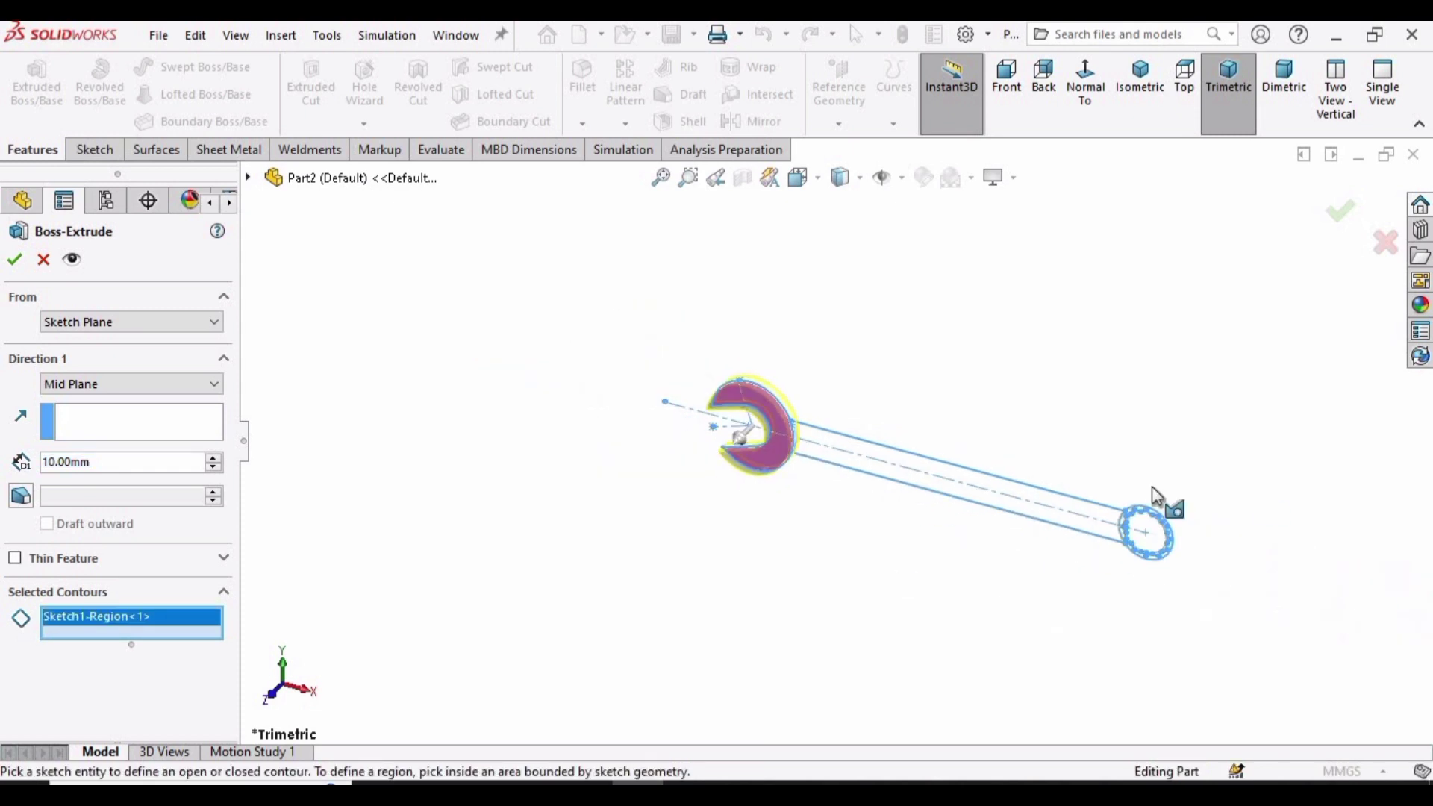
scroll(1157, 551, "down", 2)
scroll(1135, 533, "down", 3)
left_click(957, 377)
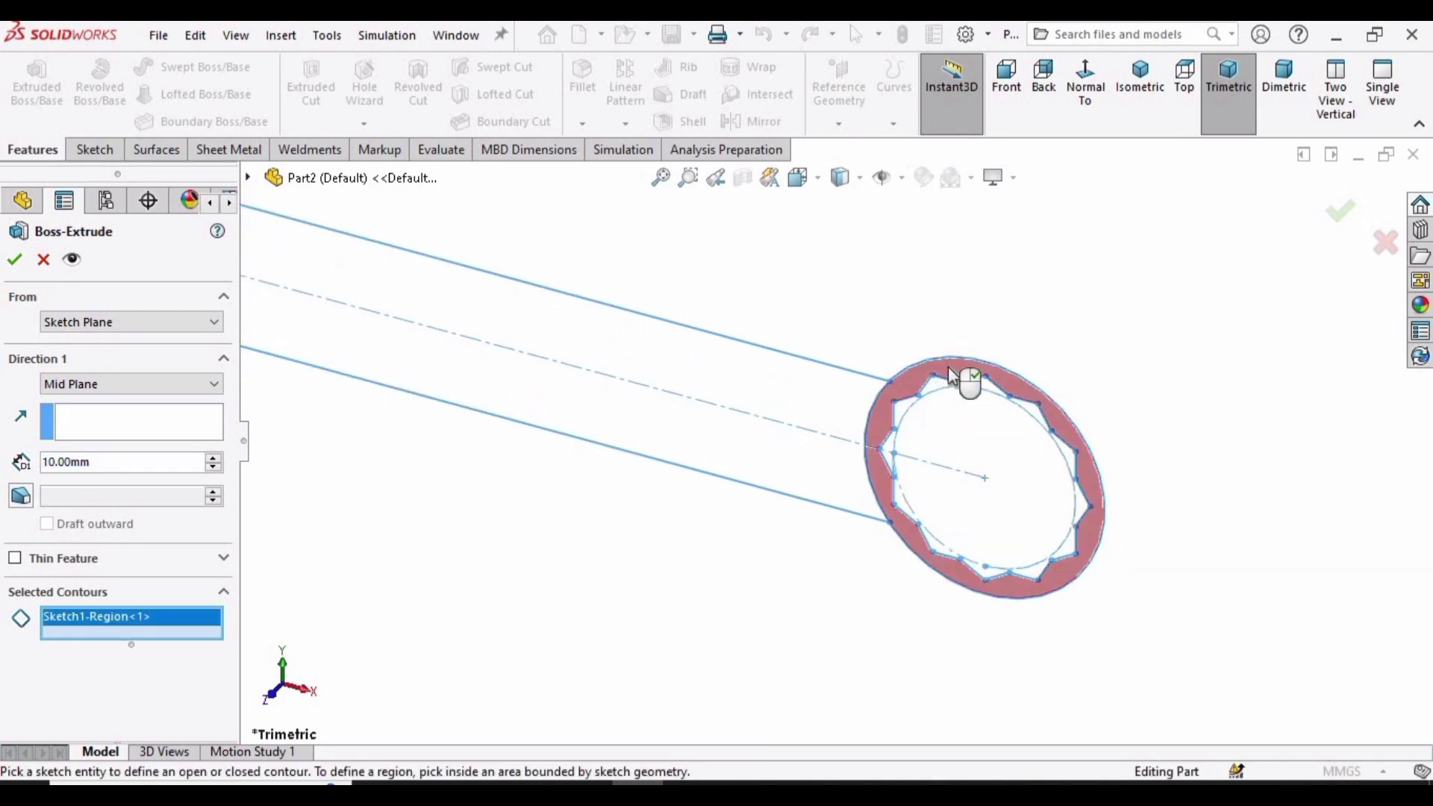
scroll(393, 374, "up", 3)
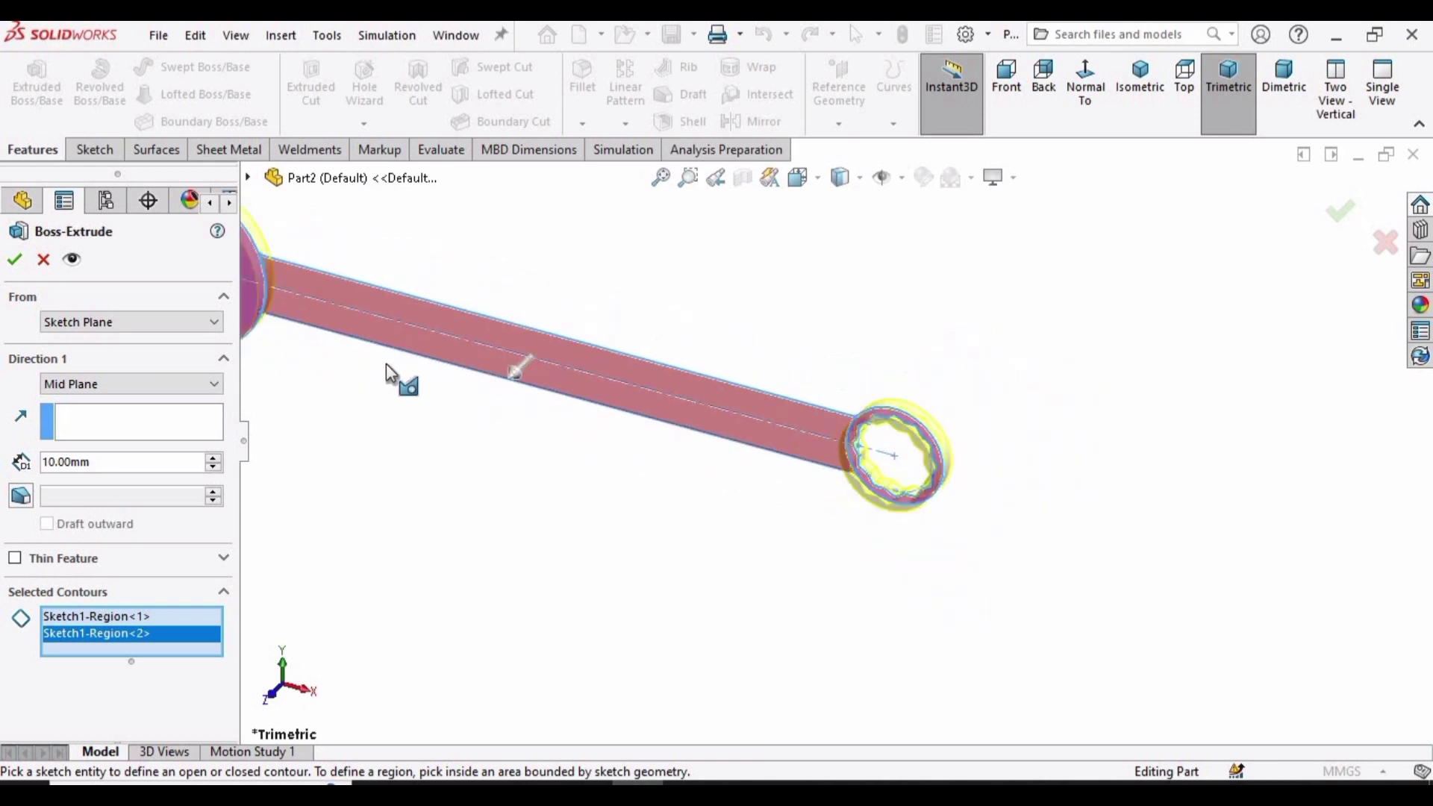
key("f")
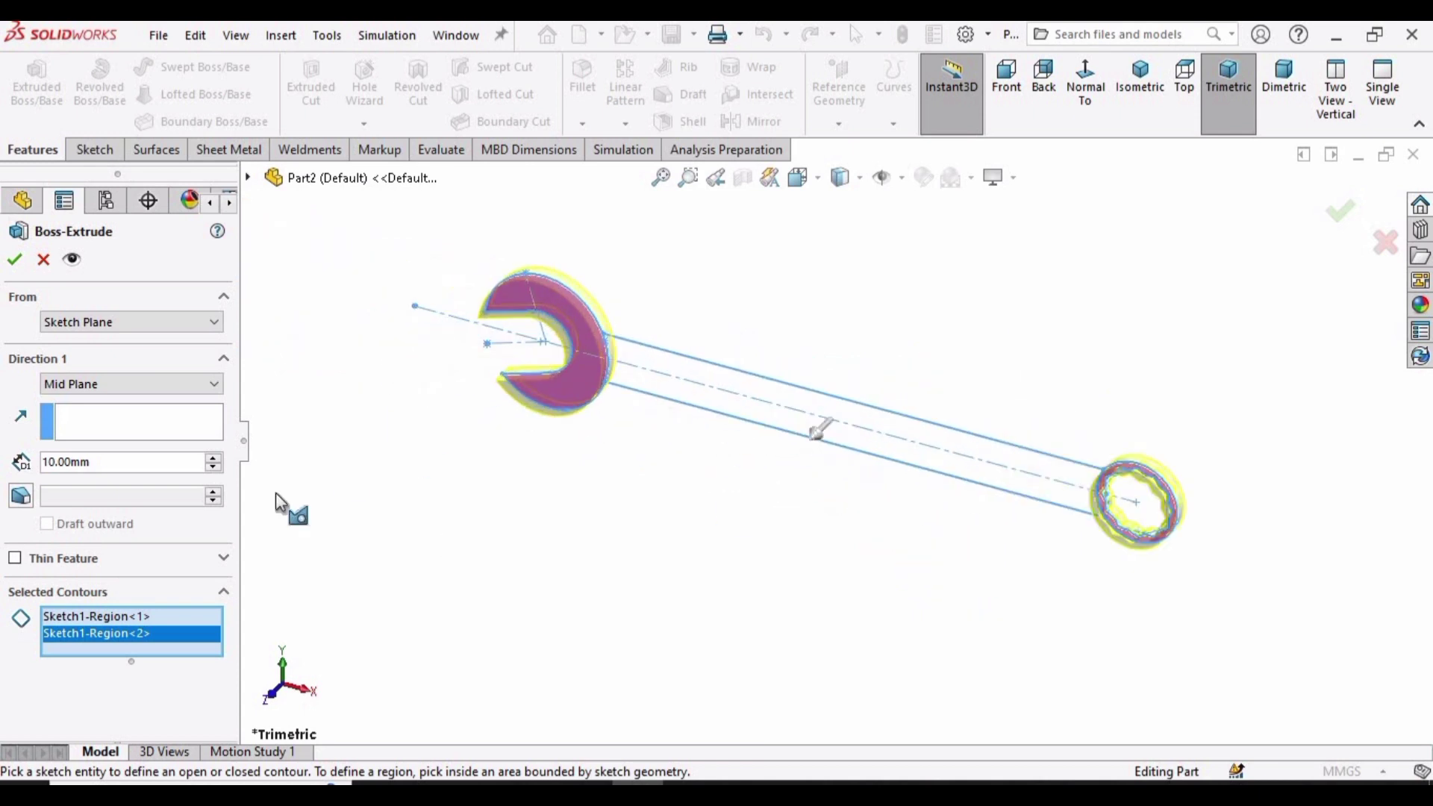
left_click(131, 384)
left_click(96, 469)
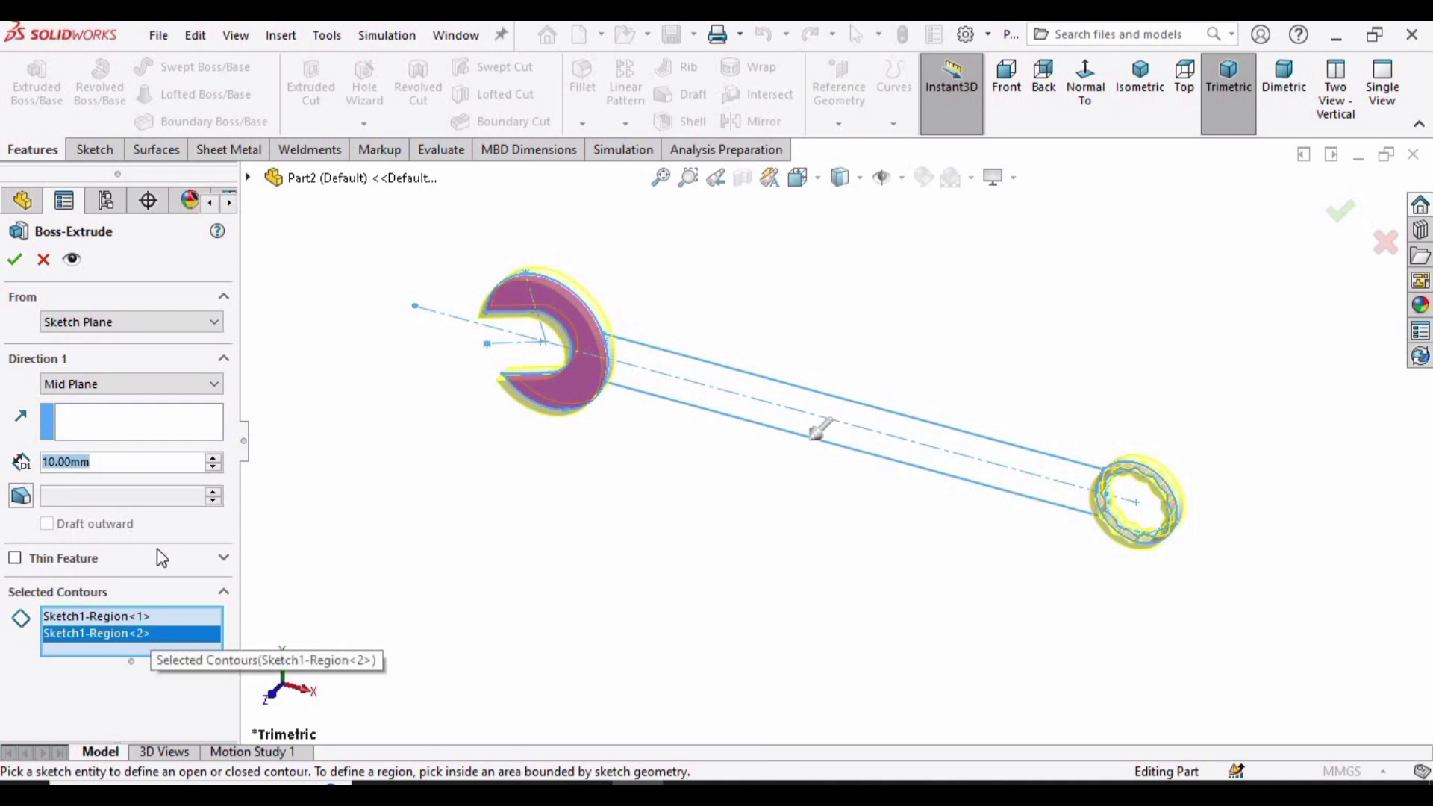
key("Return")
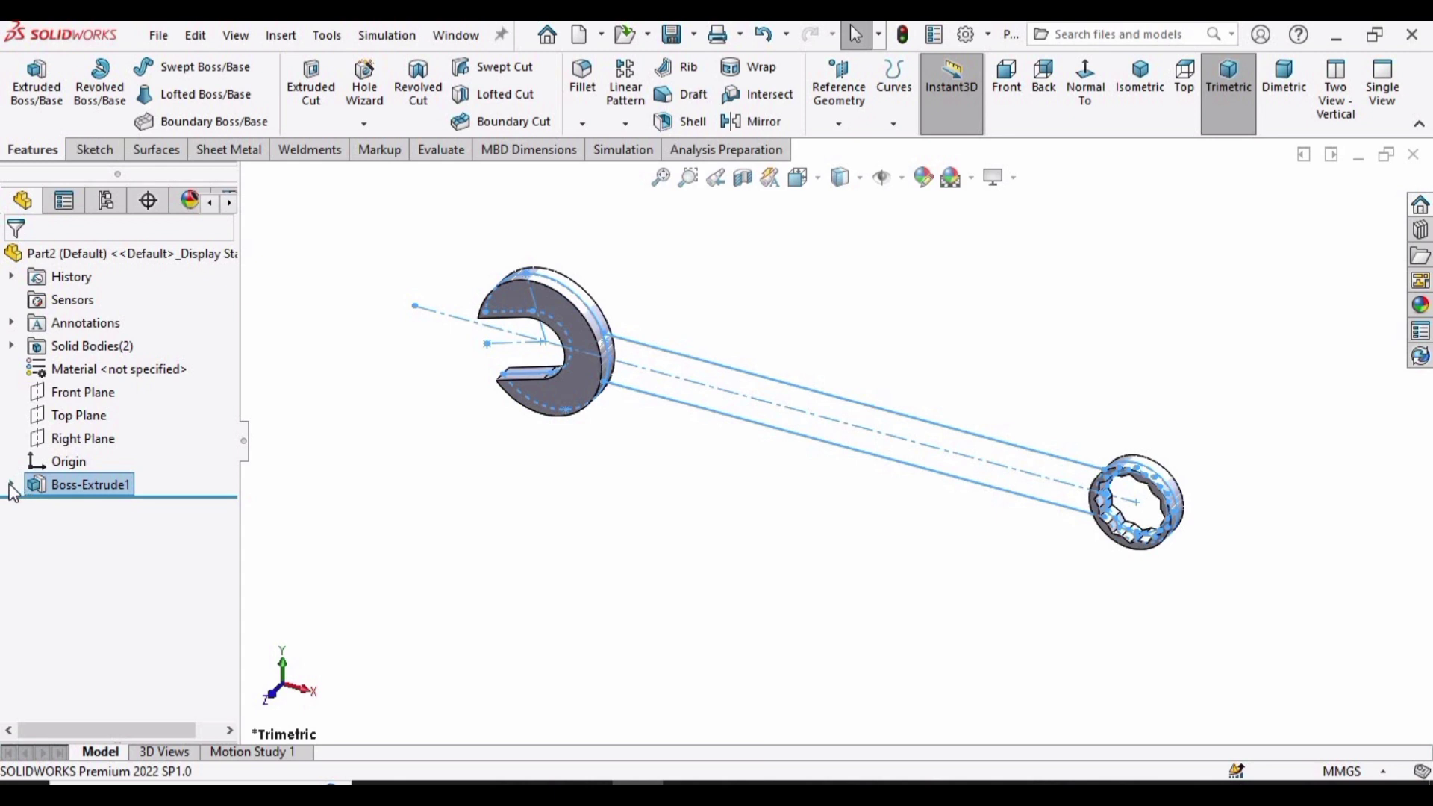
- Extrude the handle region of Sketch1 6 mm Mid Plane as Boss-Extrude2
left_click(433, 581)
left_click(11, 486)
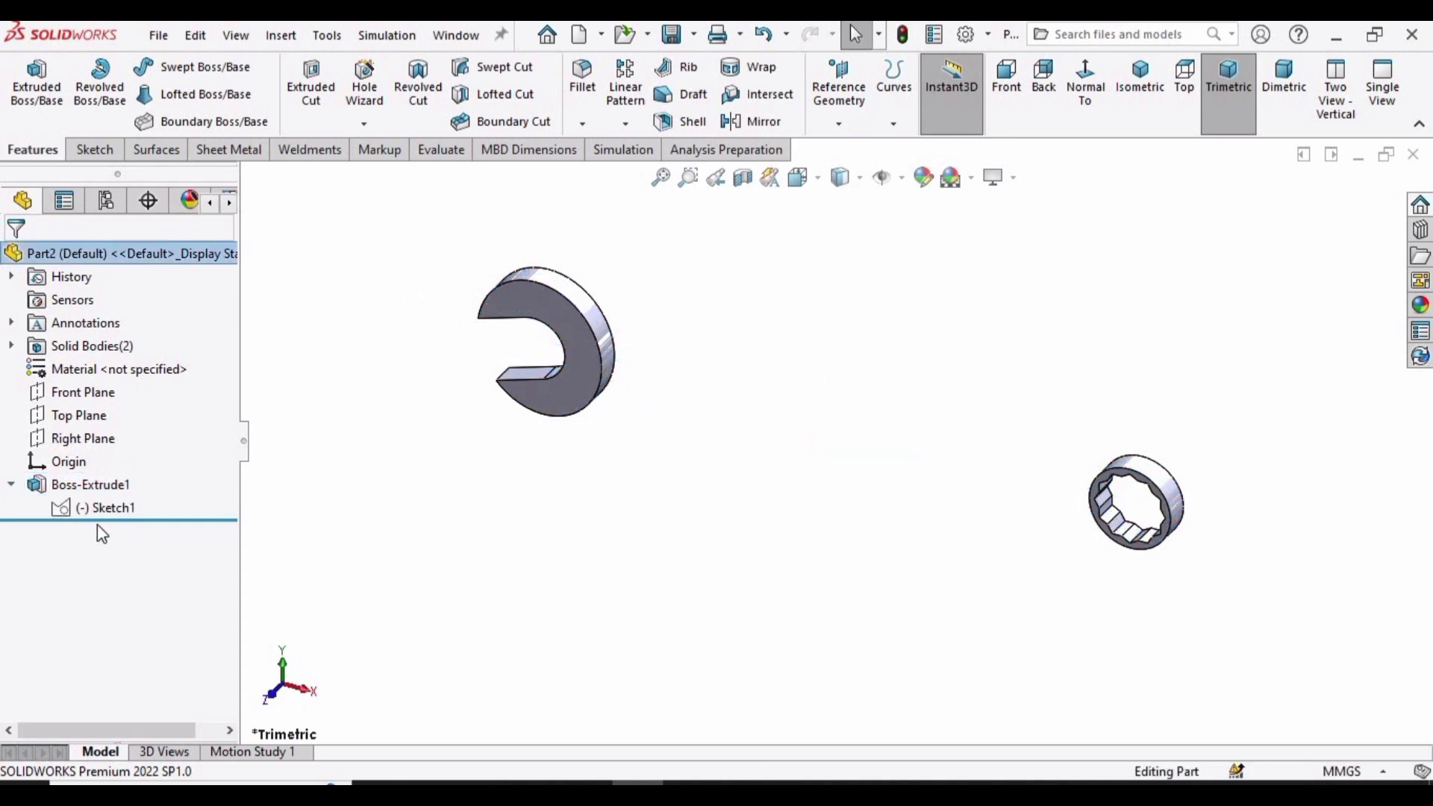
left_click(102, 509)
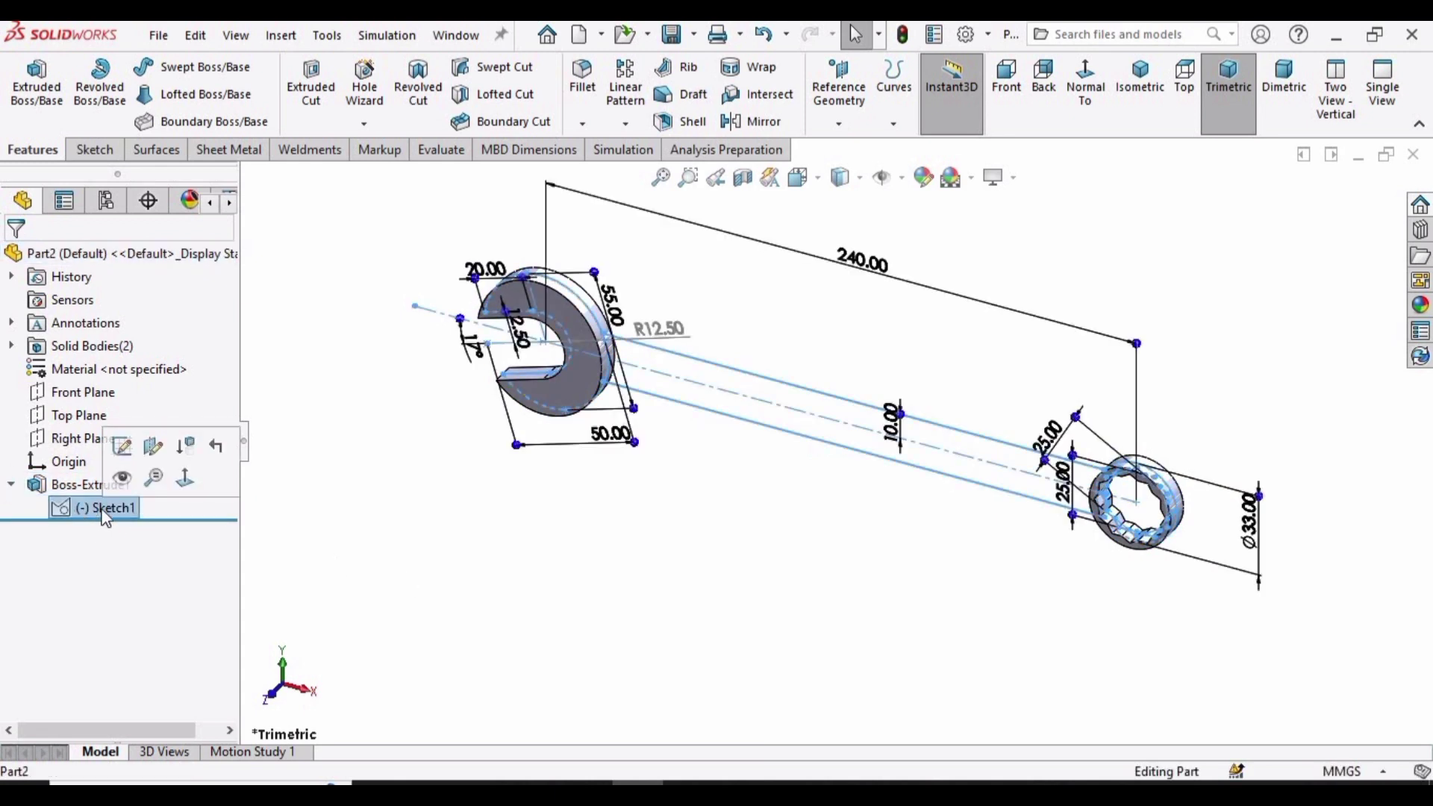
left_click(47, 98)
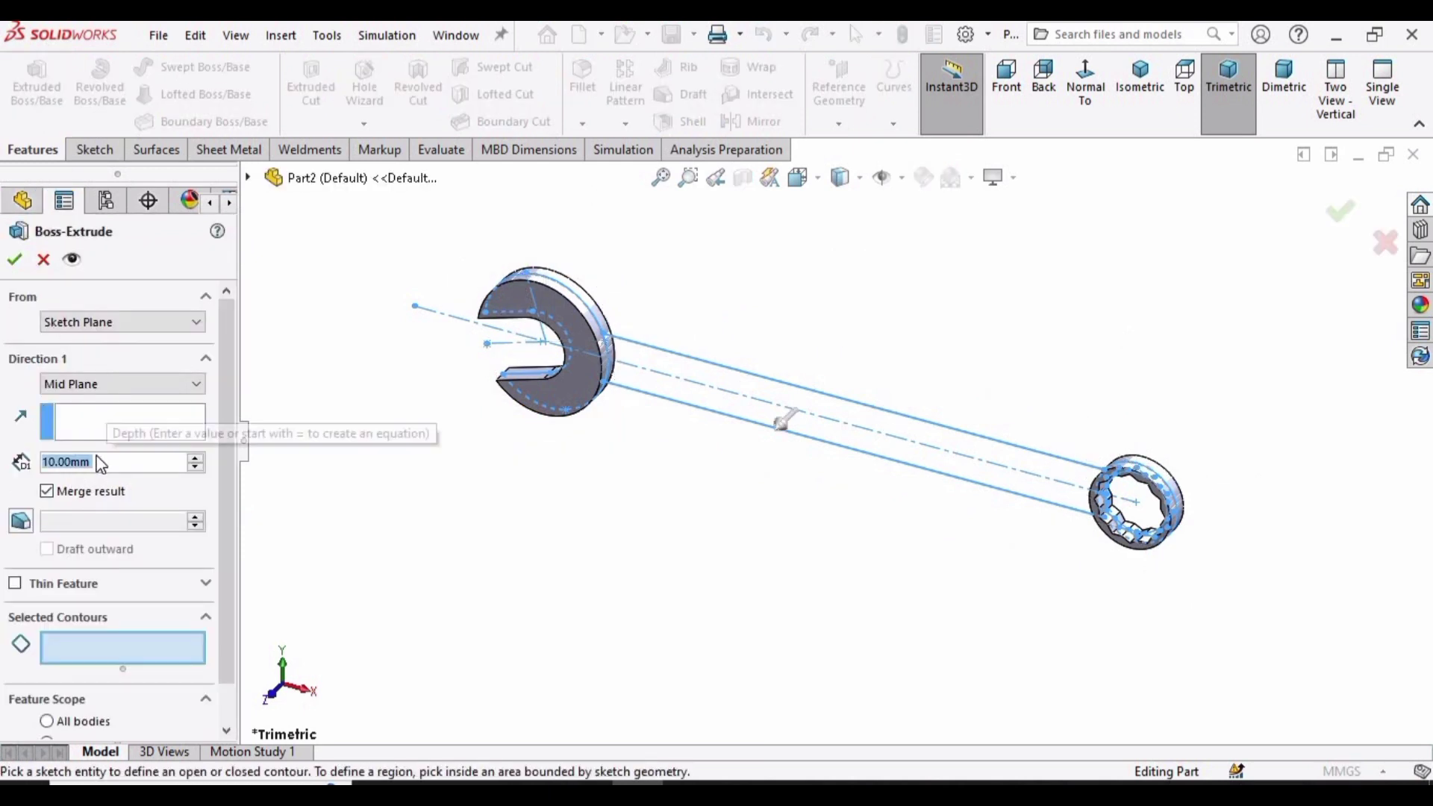
type("6")
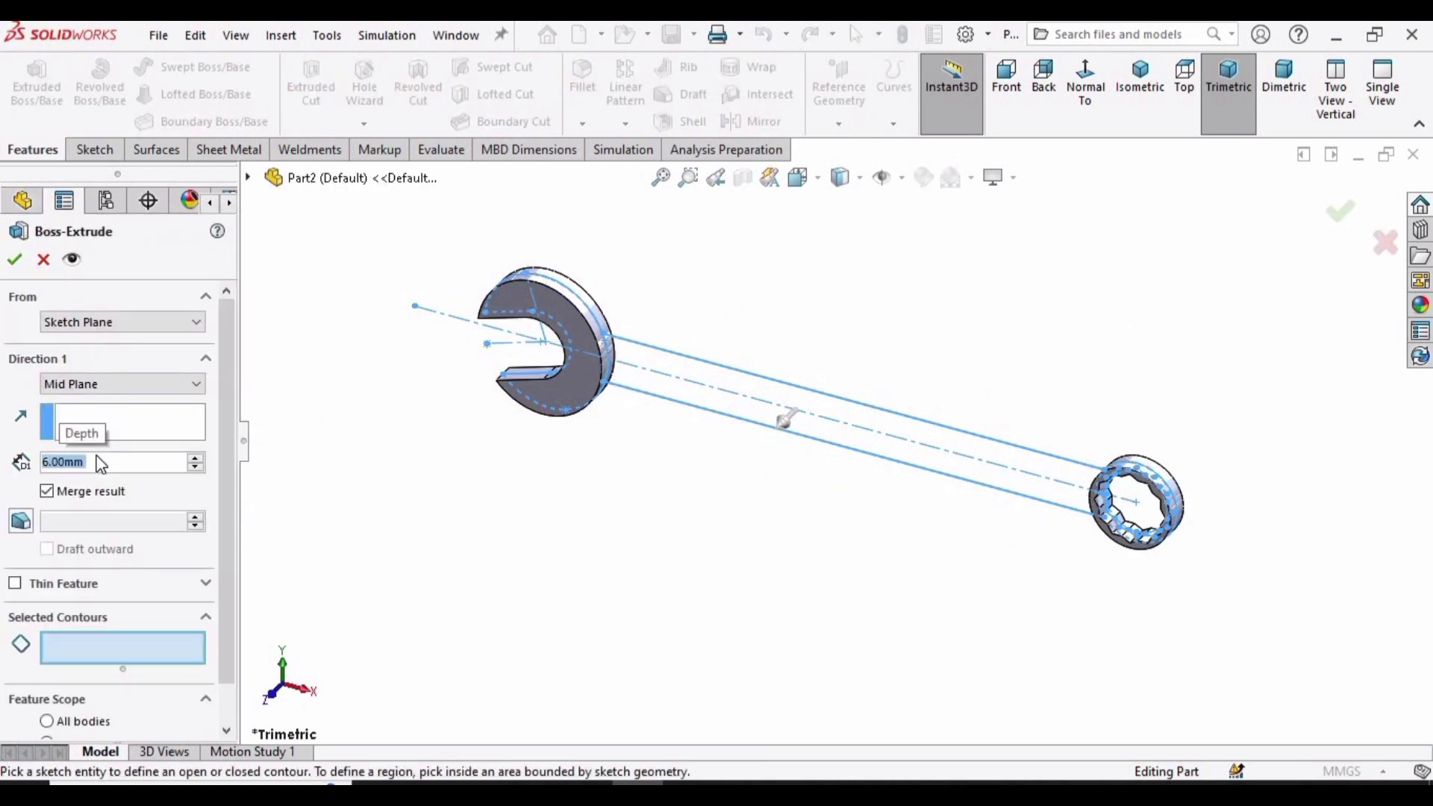
left_click(117, 384)
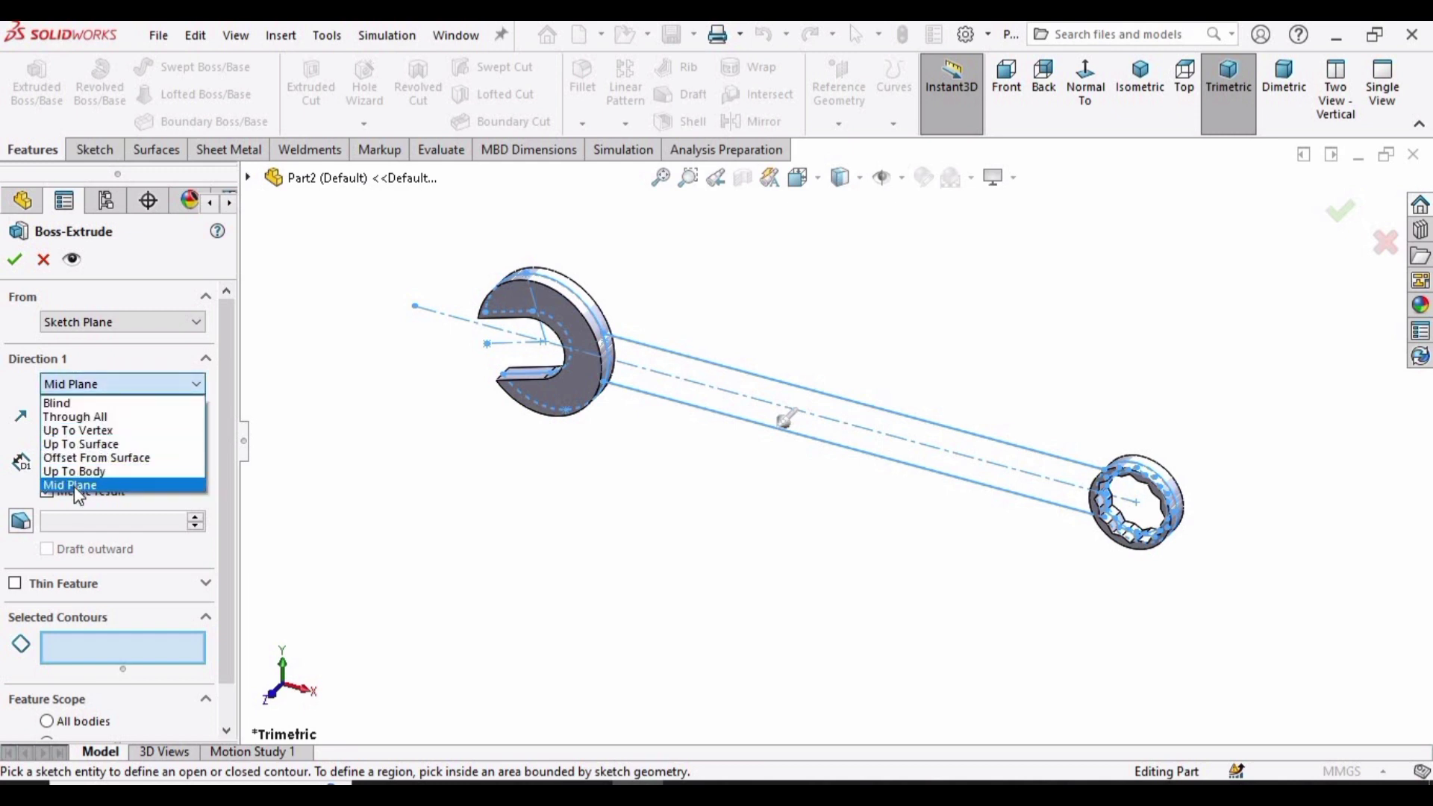
left_click(73, 486)
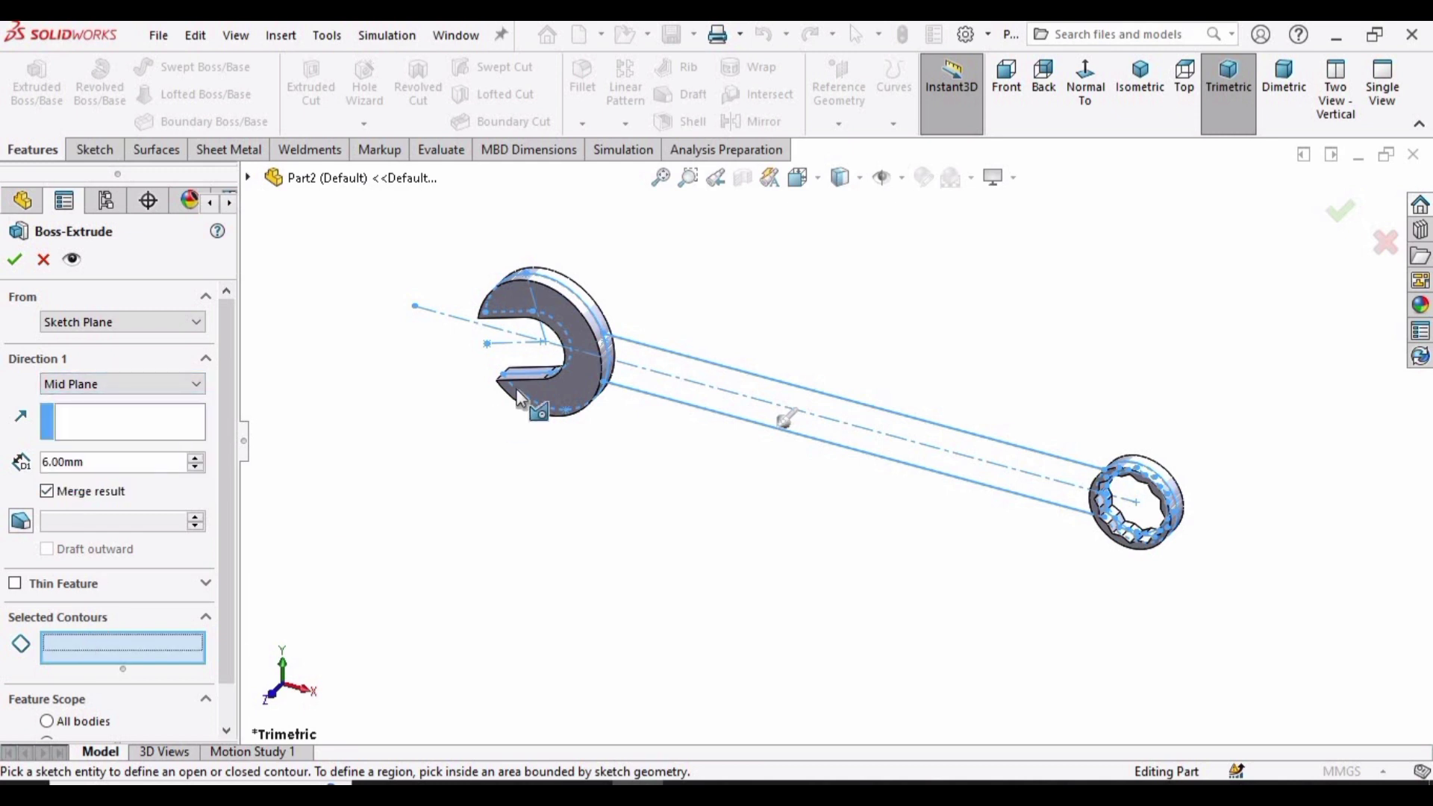
left_click(709, 382)
scroll(702, 384, "down", 5)
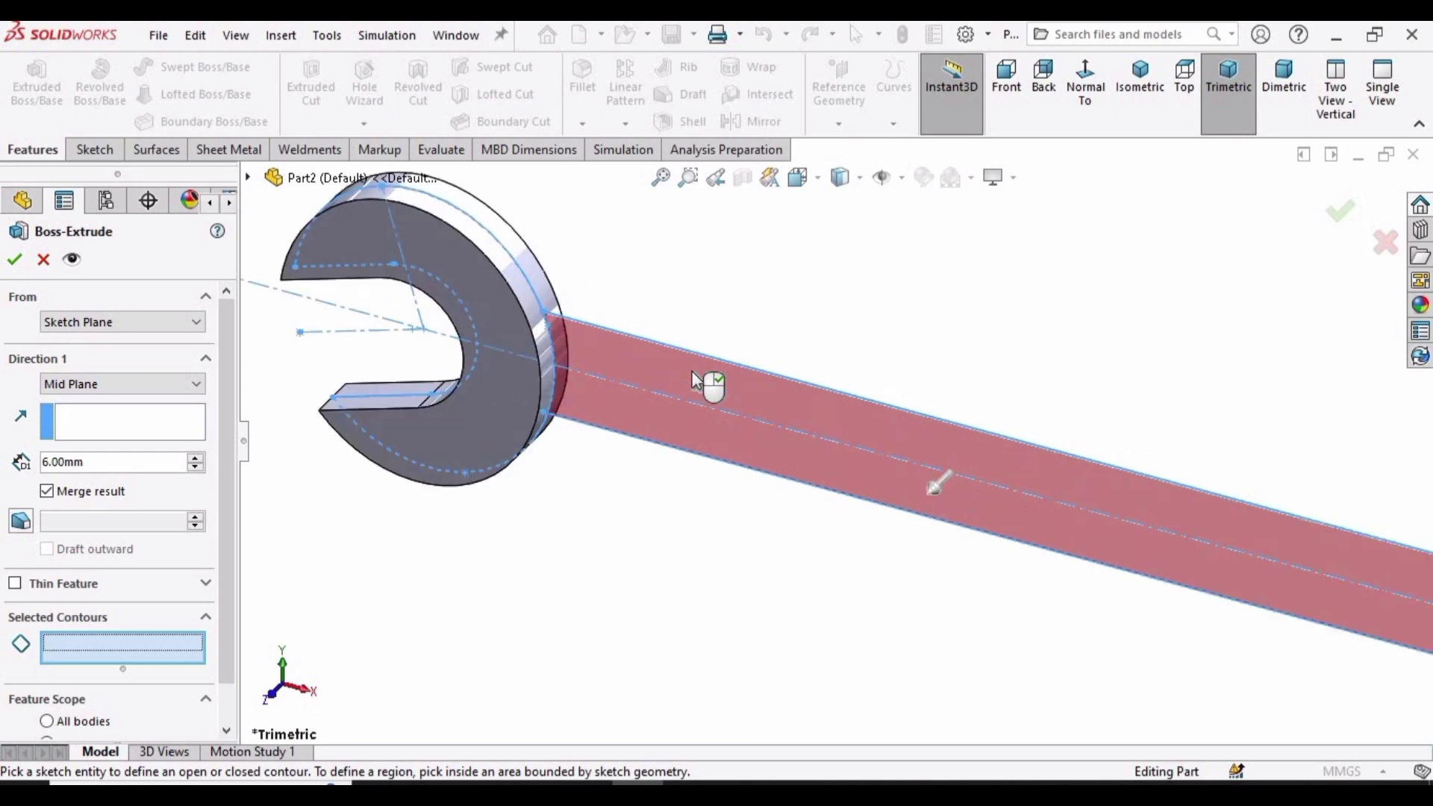
left_click(686, 384)
scroll(446, 386, "up", 6)
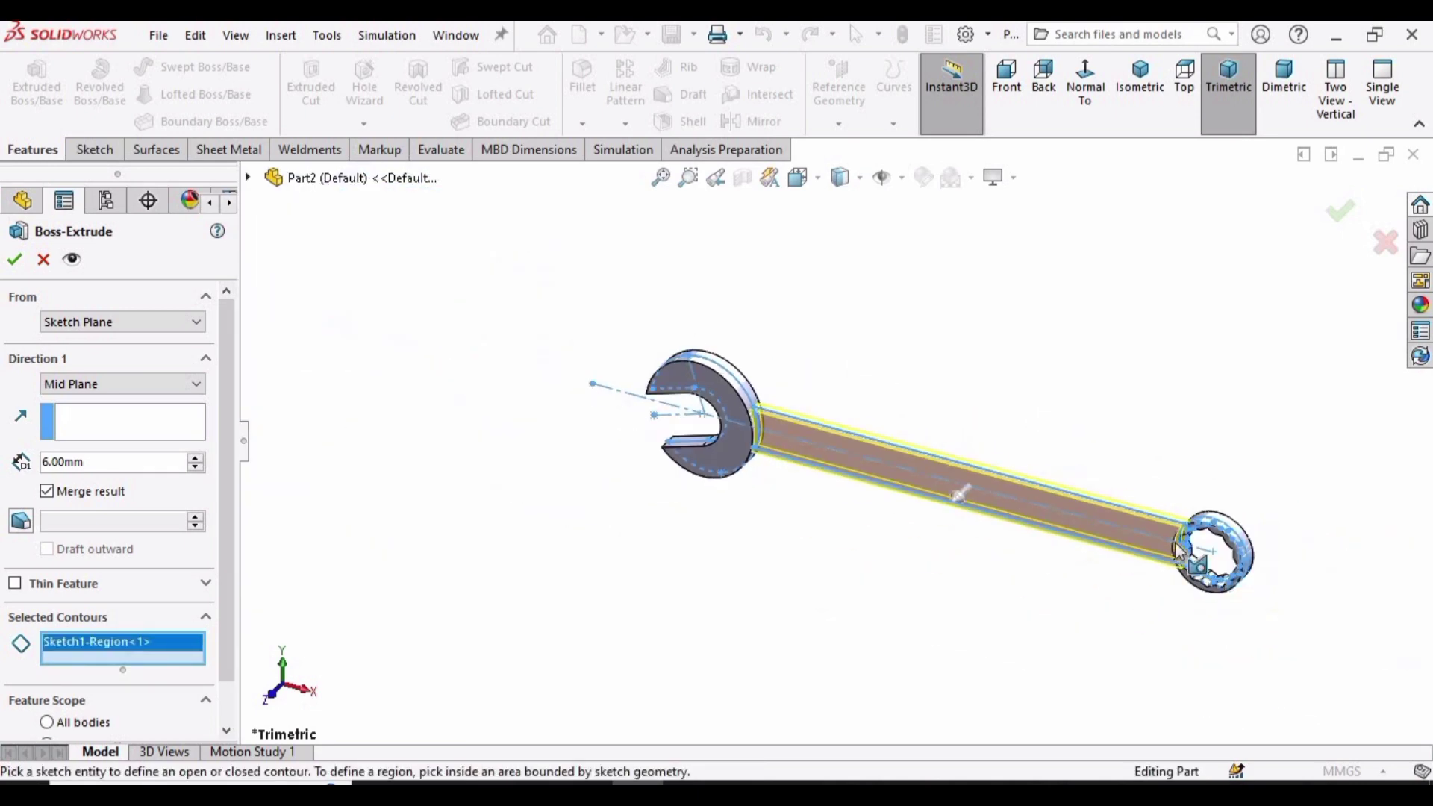
key("Return")
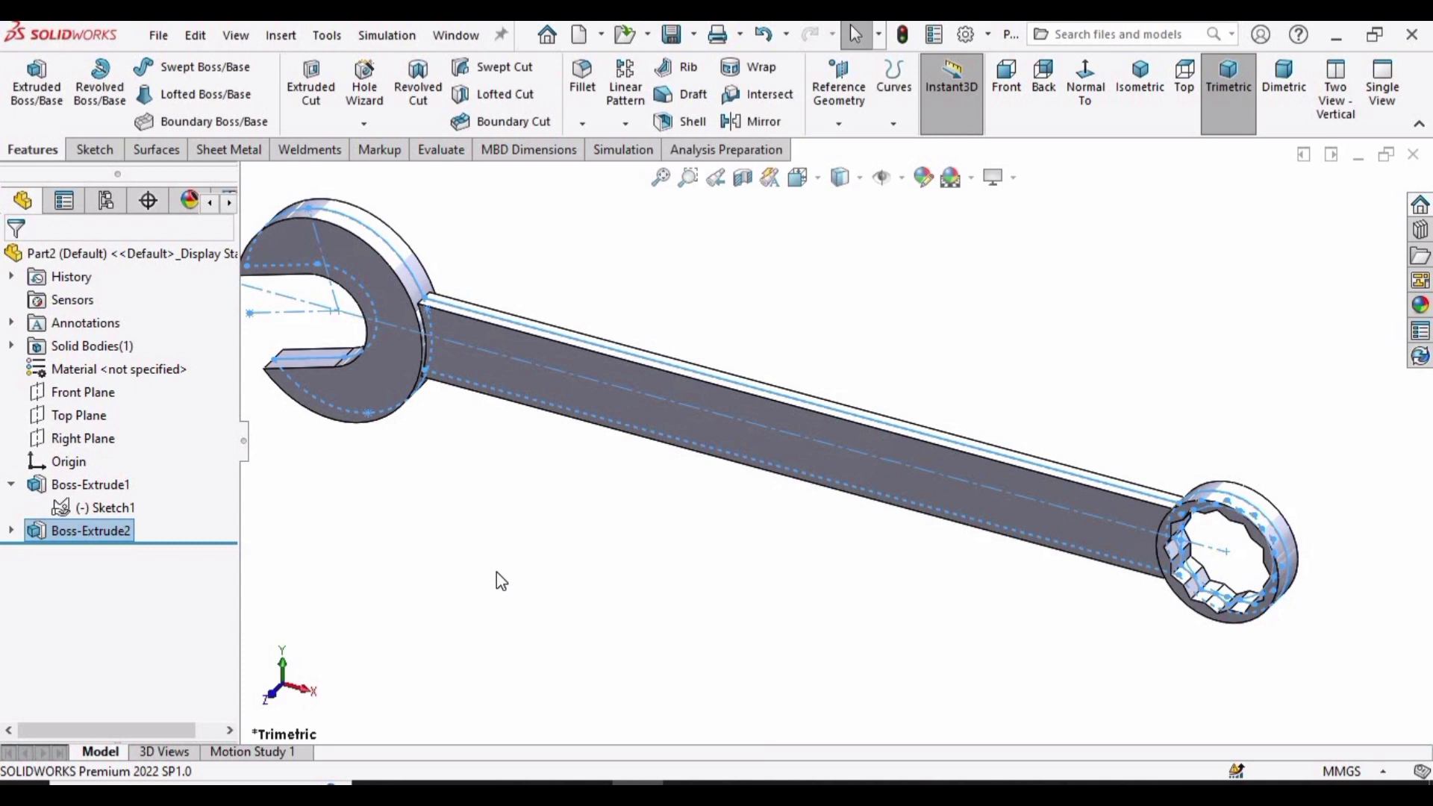
- Set the fillet radius to 30 mm
left_click(496, 572)
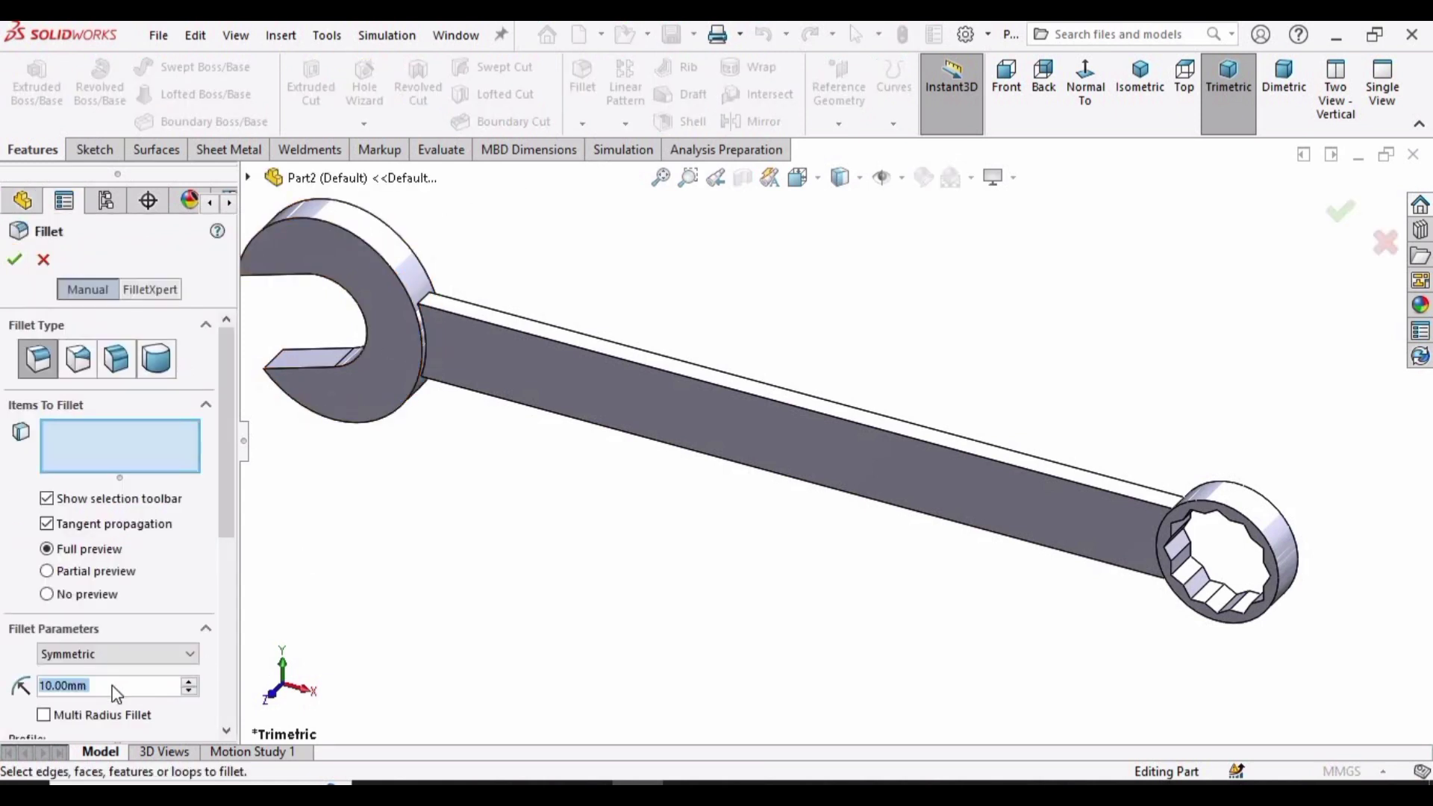
type("30")
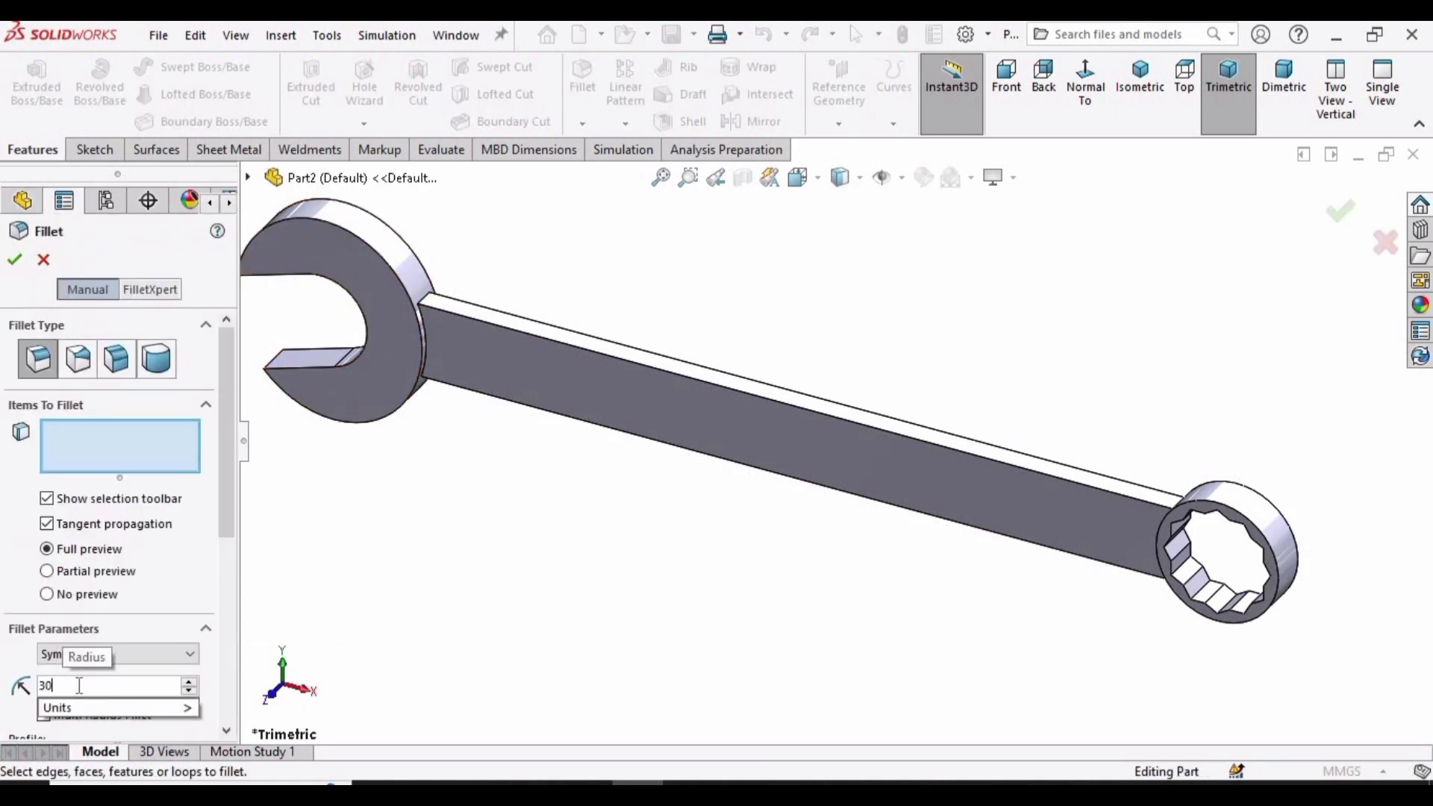
key("Return")
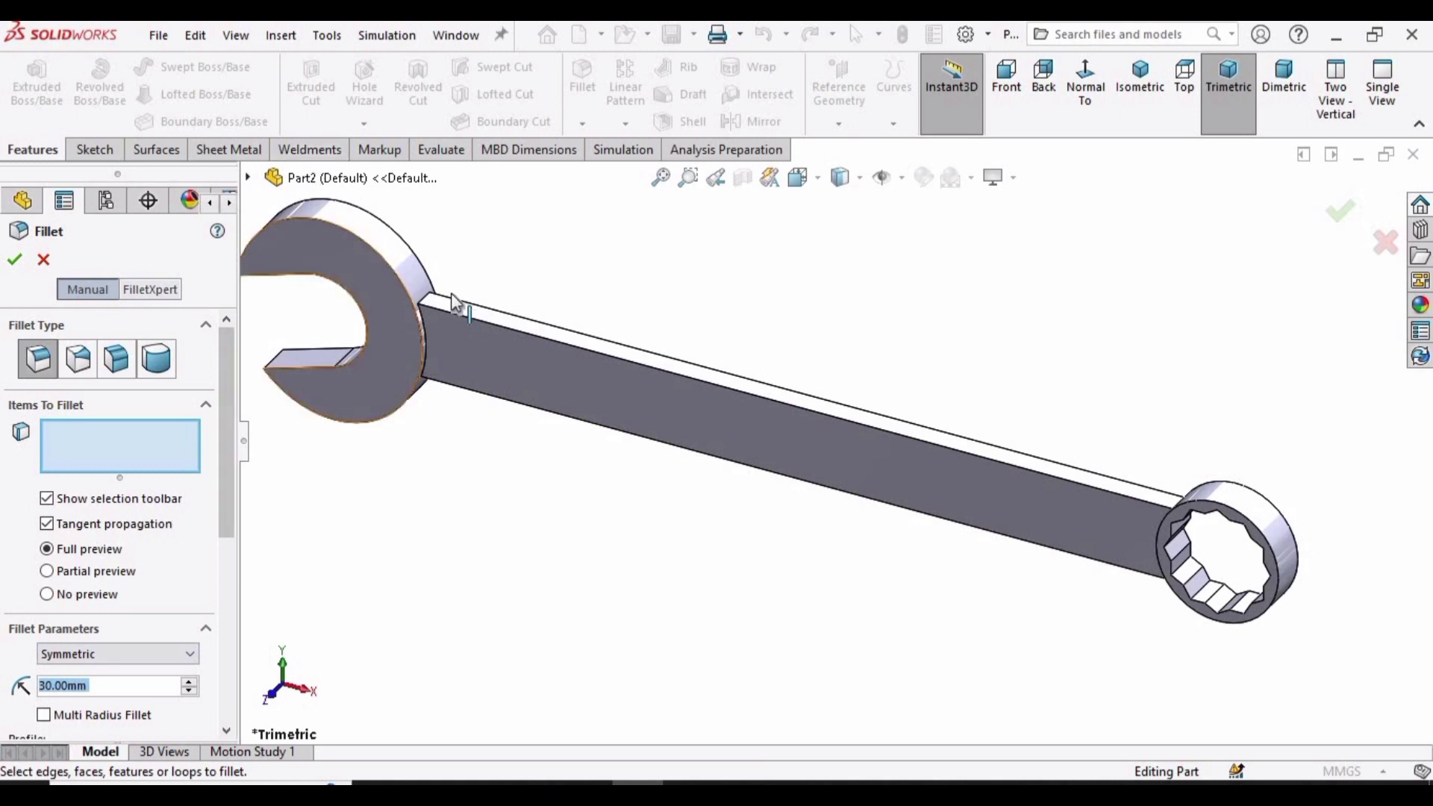
scroll(575, 392, "down", 3)
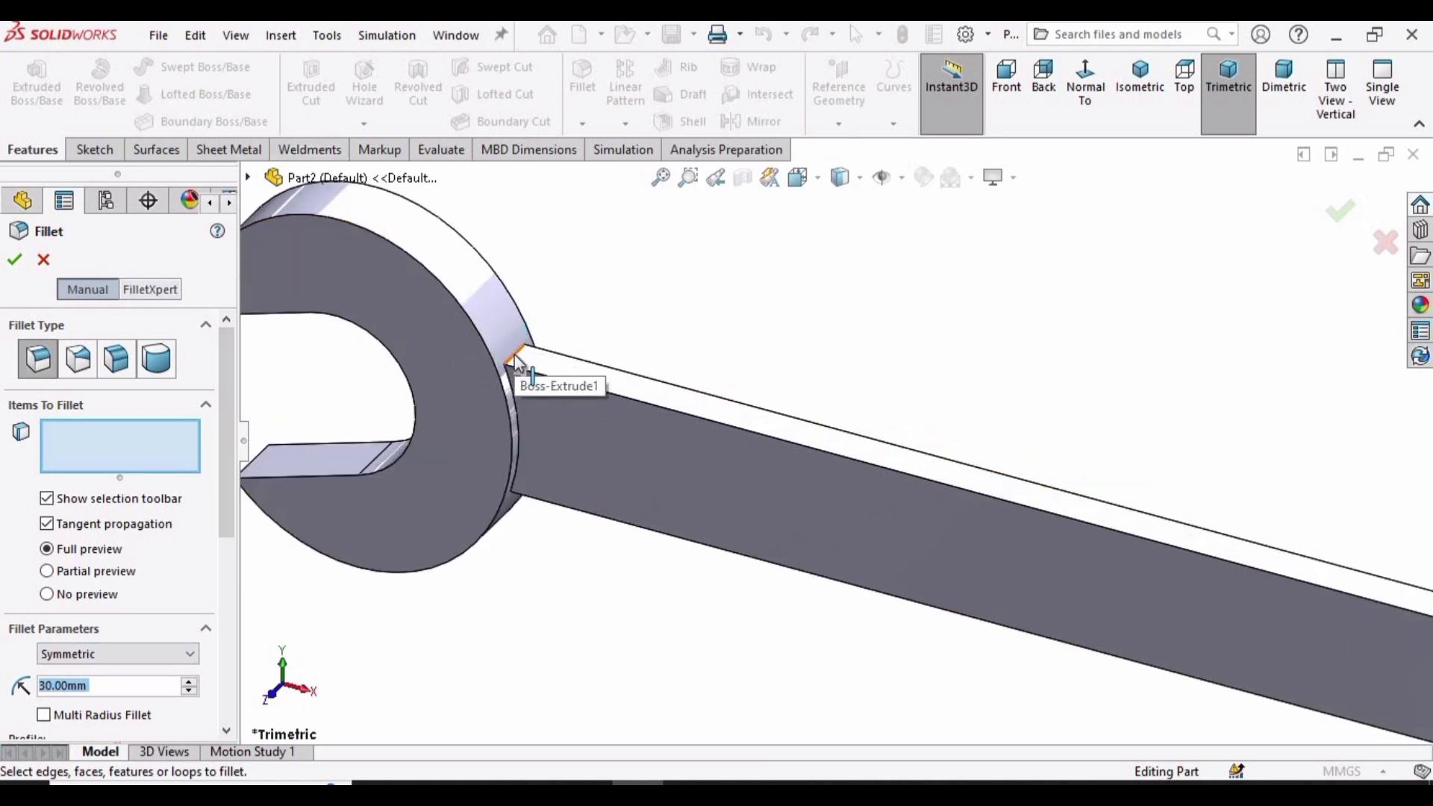
scroll(514, 355, "down", 4)
scroll(692, 420, "up", 2)
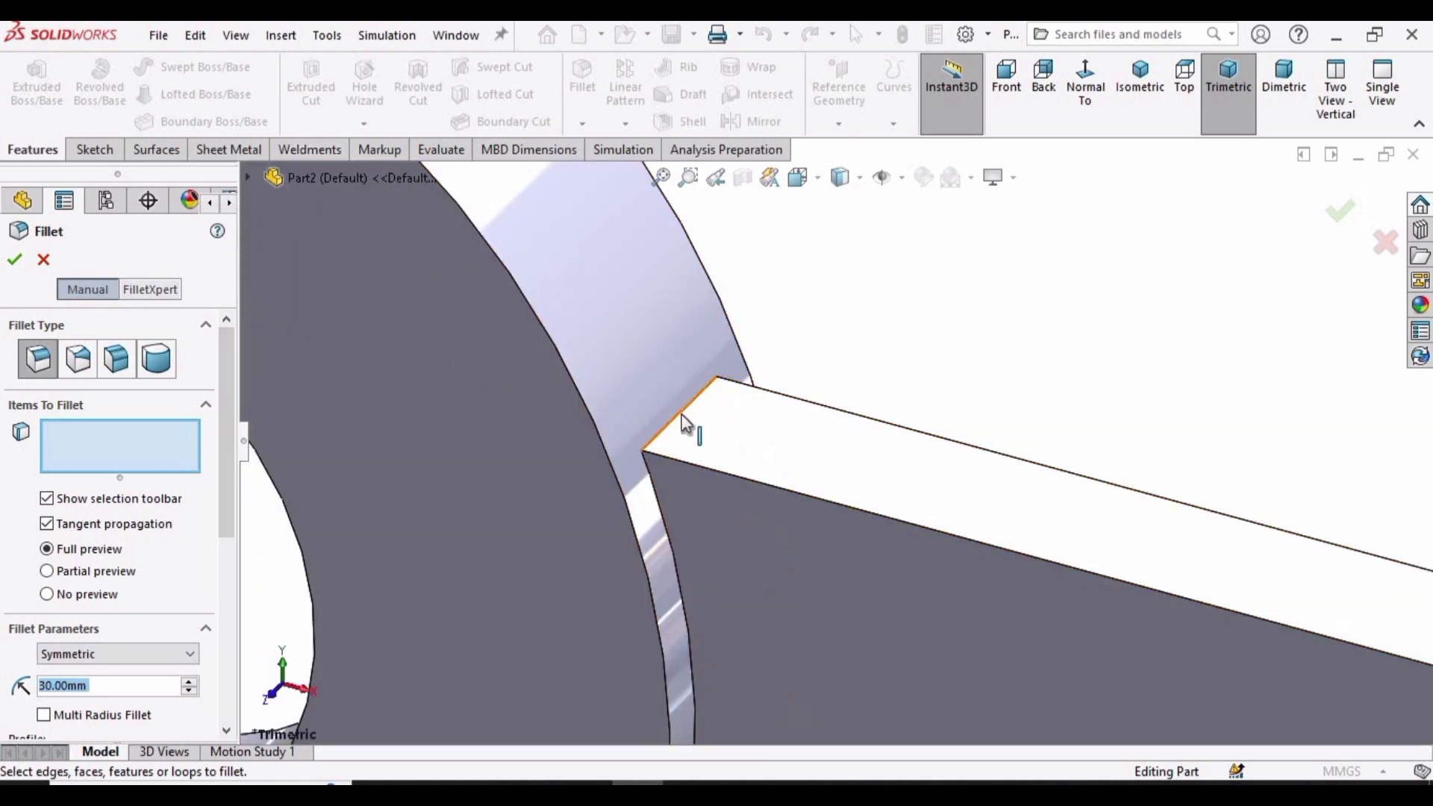
- Select both handle-to-head edges and accept the 30 mm fillet
left_click(681, 448)
scroll(836, 618, "up", 2)
scroll(835, 618, "up", 2)
middle_click_drag(826, 405, 814, 550)
scroll(814, 550, "down", 4)
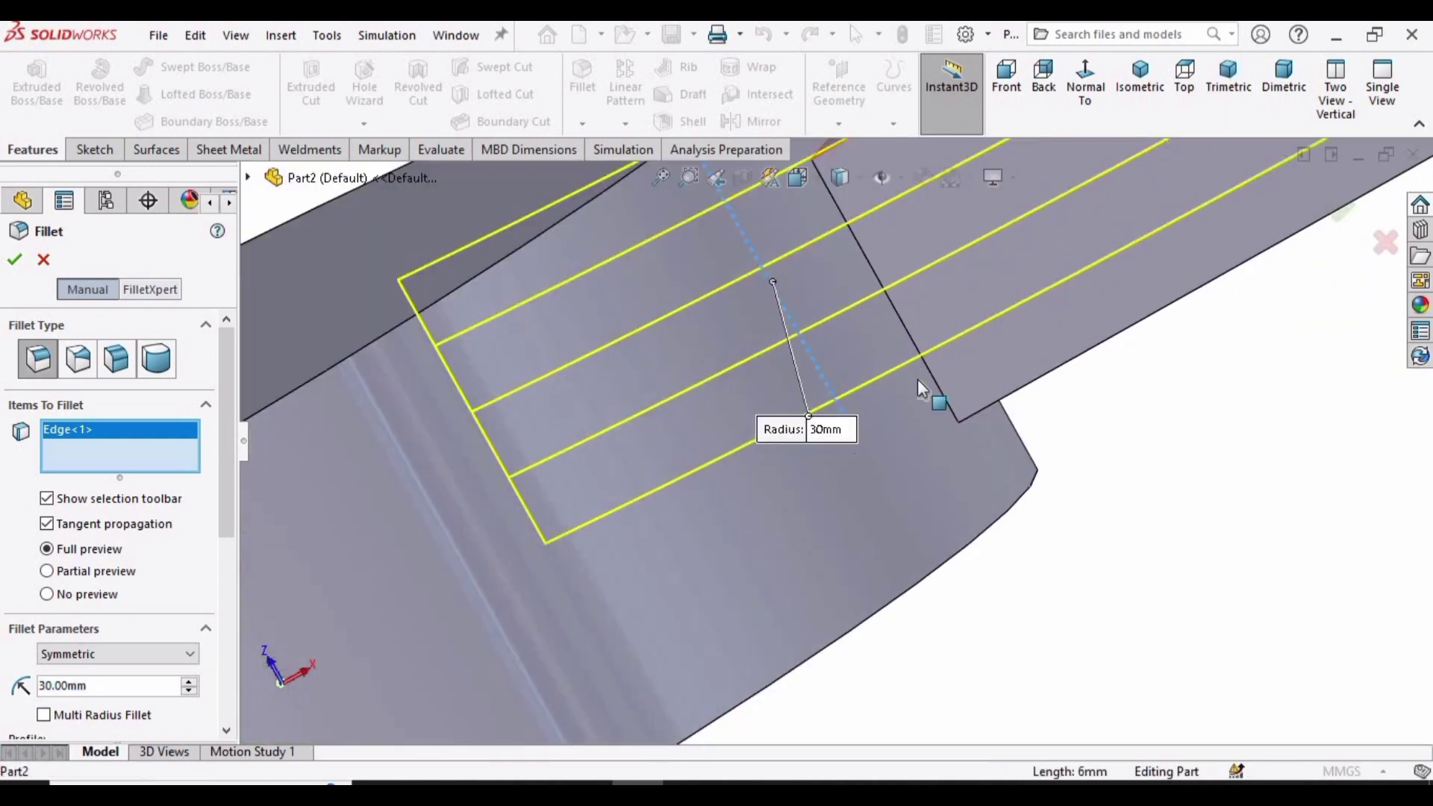
left_click(942, 394)
scroll(919, 376, "up", 3)
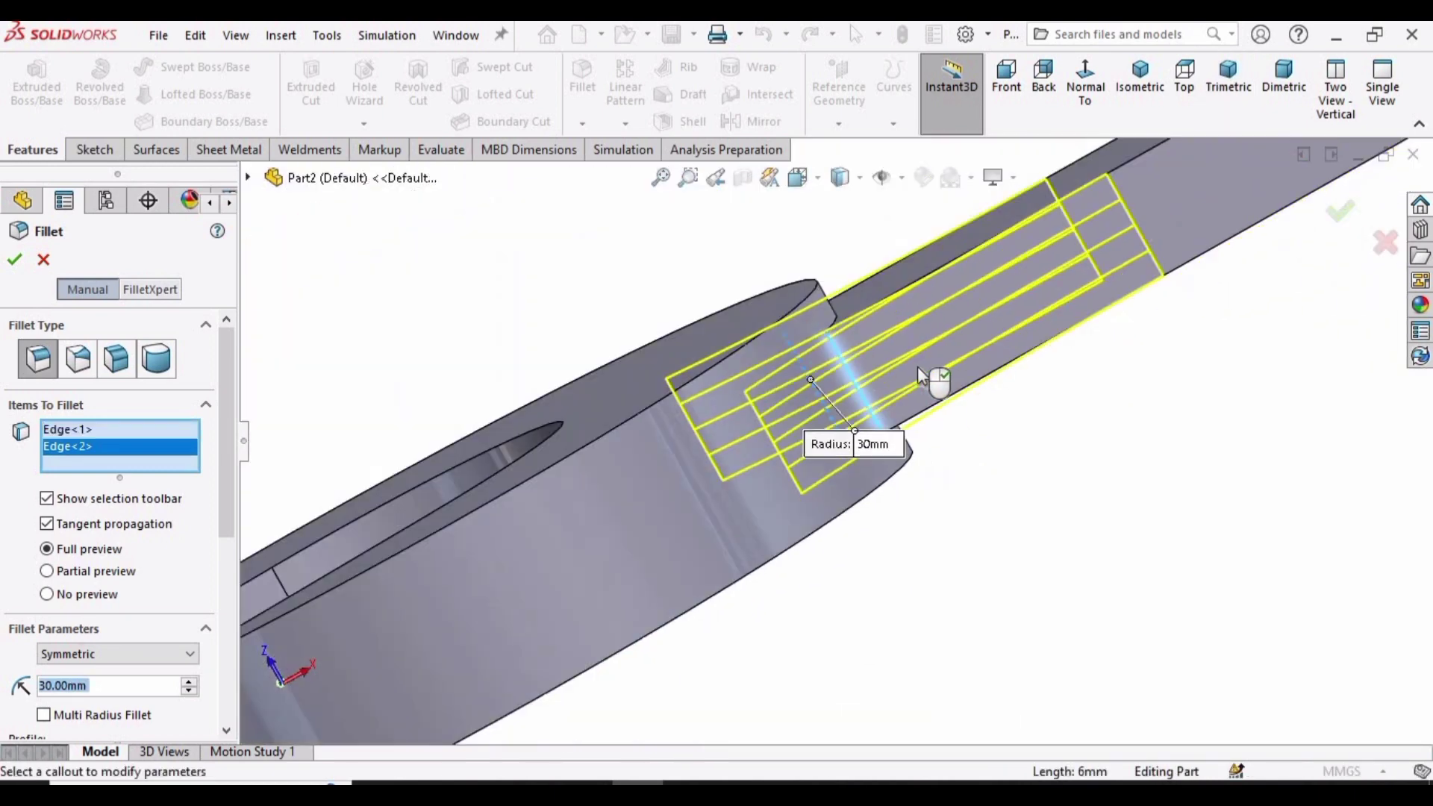
scroll(917, 366, "up", 3)
middle_click_drag(992, 521, 753, 325)
scroll(753, 325, "down", 3)
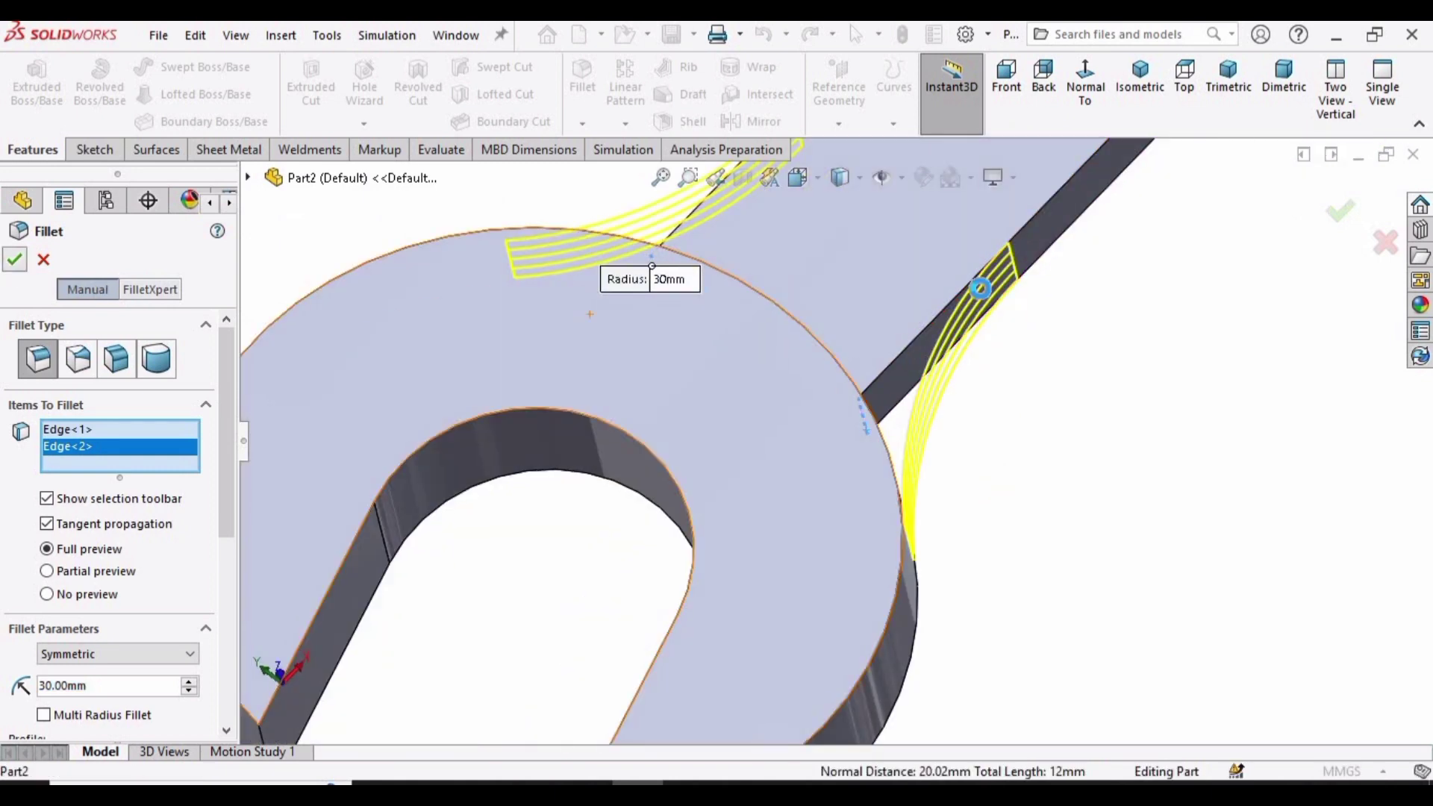
left_click(15, 259)
scroll(832, 342, "up", 3)
scroll(912, 303, "up", 2)
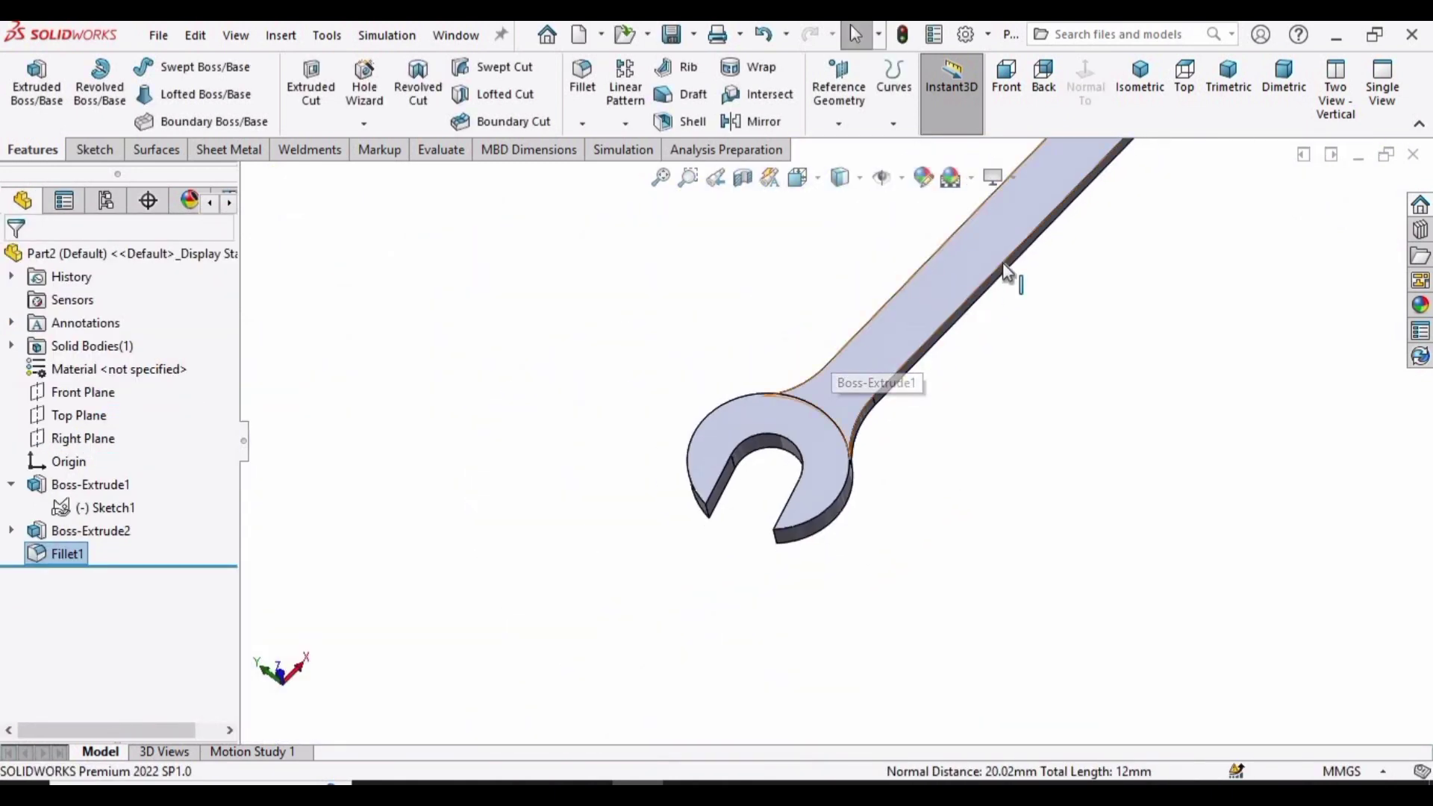
- Start a new fillet and select the edge where the handle meets the ring head
middle_click_drag(1050, 249, 543, 319)
scroll(616, 226, "down", 5)
scroll(616, 226, "up", 3)
scroll(543, 320, "down", 2)
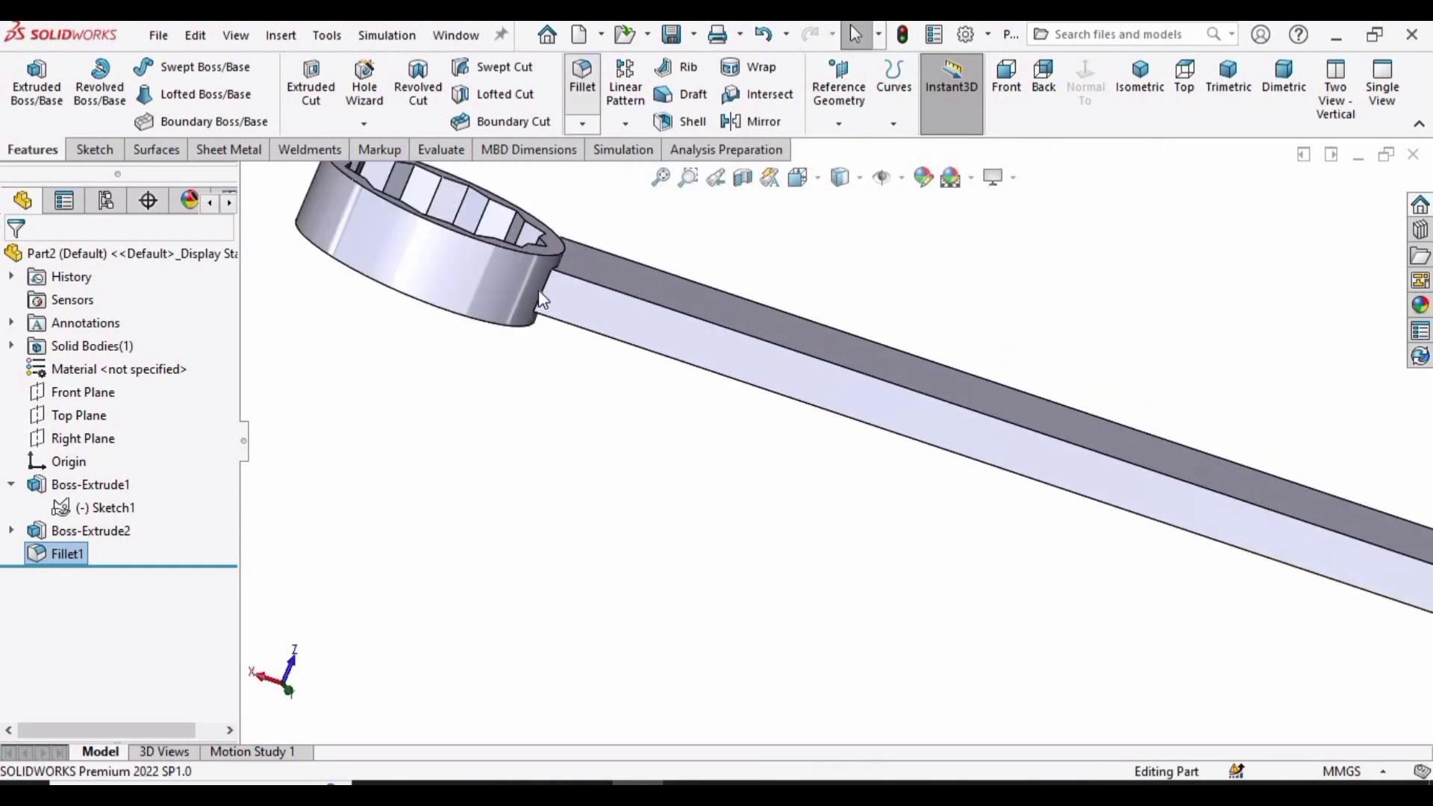
key("Return")
scroll(553, 311, "down", 2)
scroll(607, 321, "up", 4)
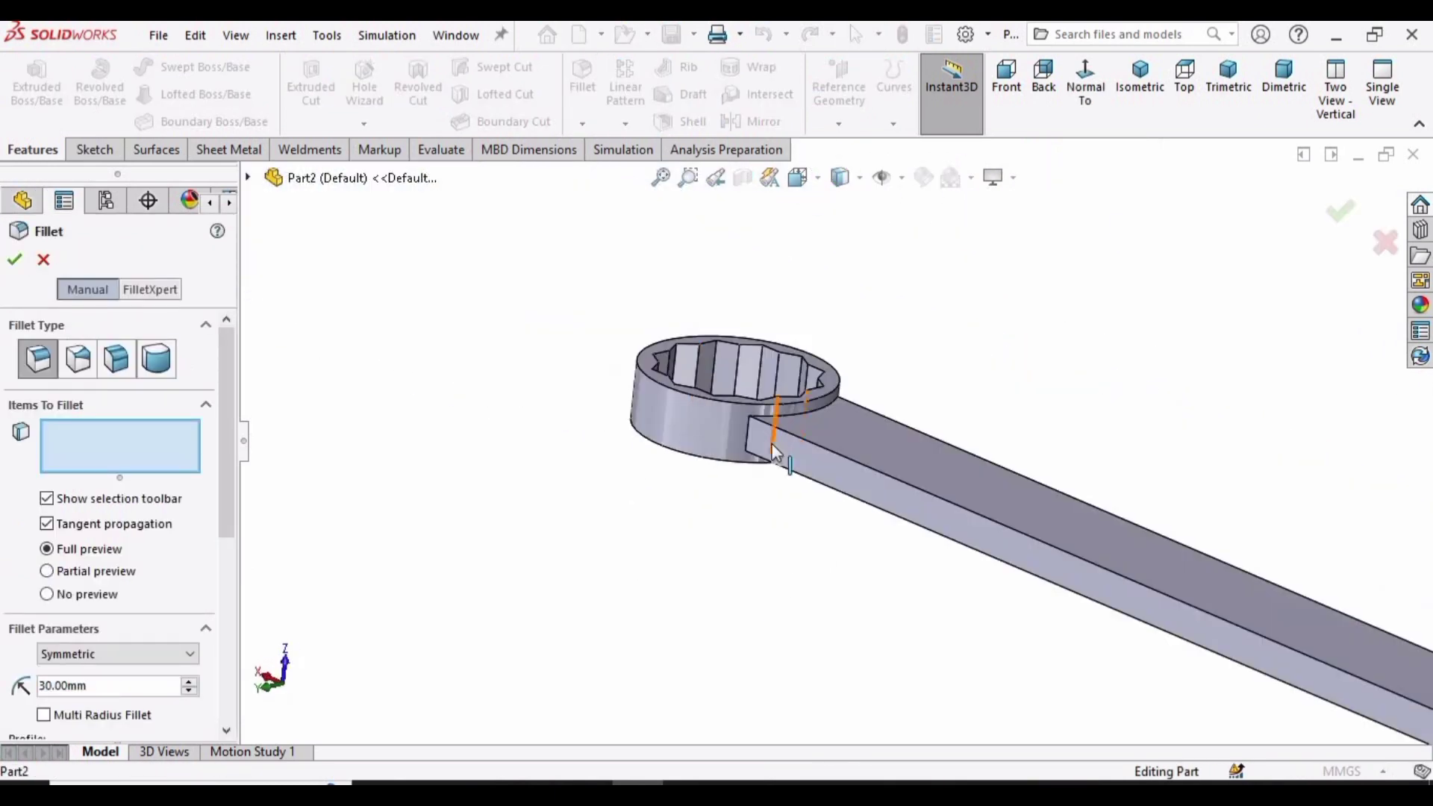
scroll(773, 444, "down", 5)
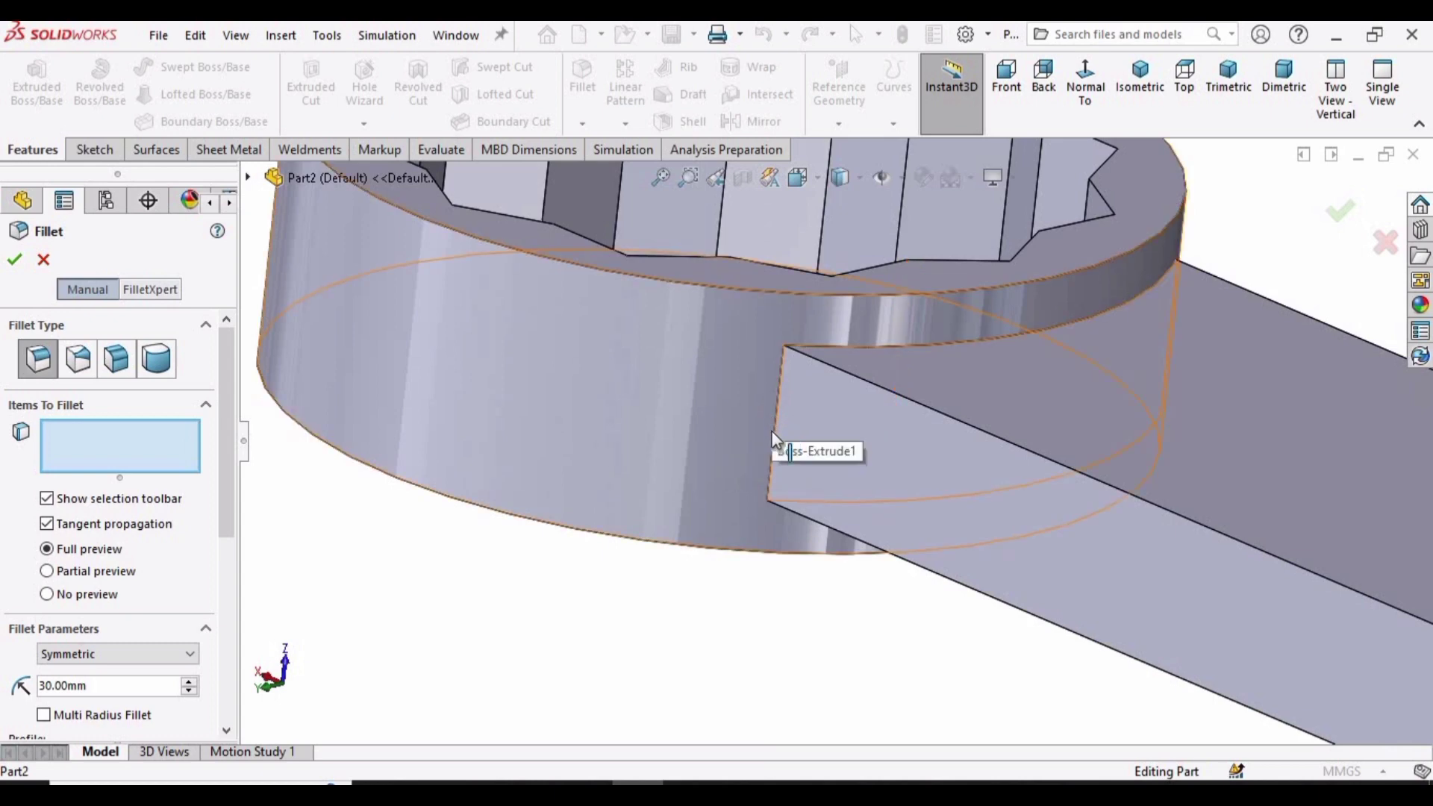
left_click(775, 419)
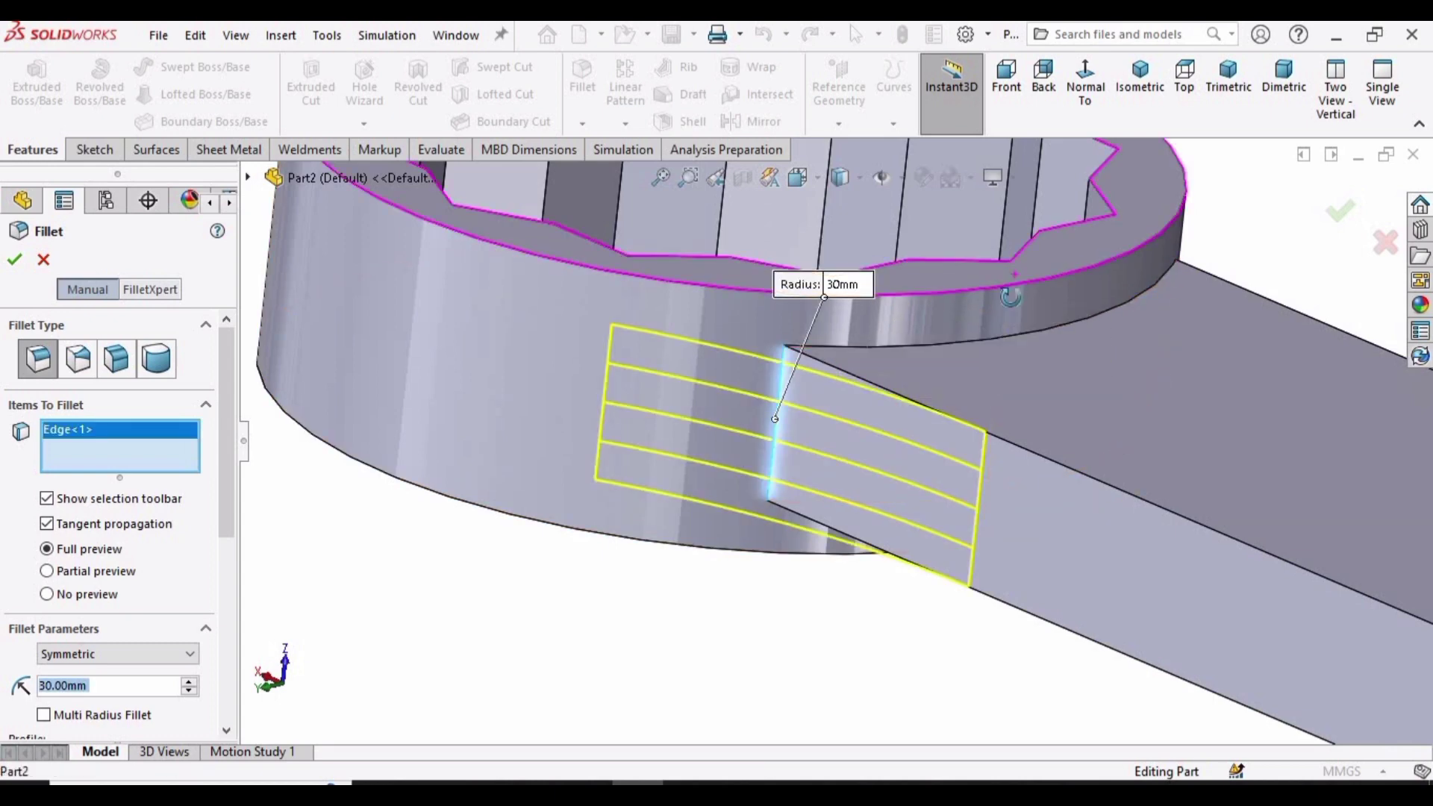
middle_click_drag(1011, 298, 1186, 297)
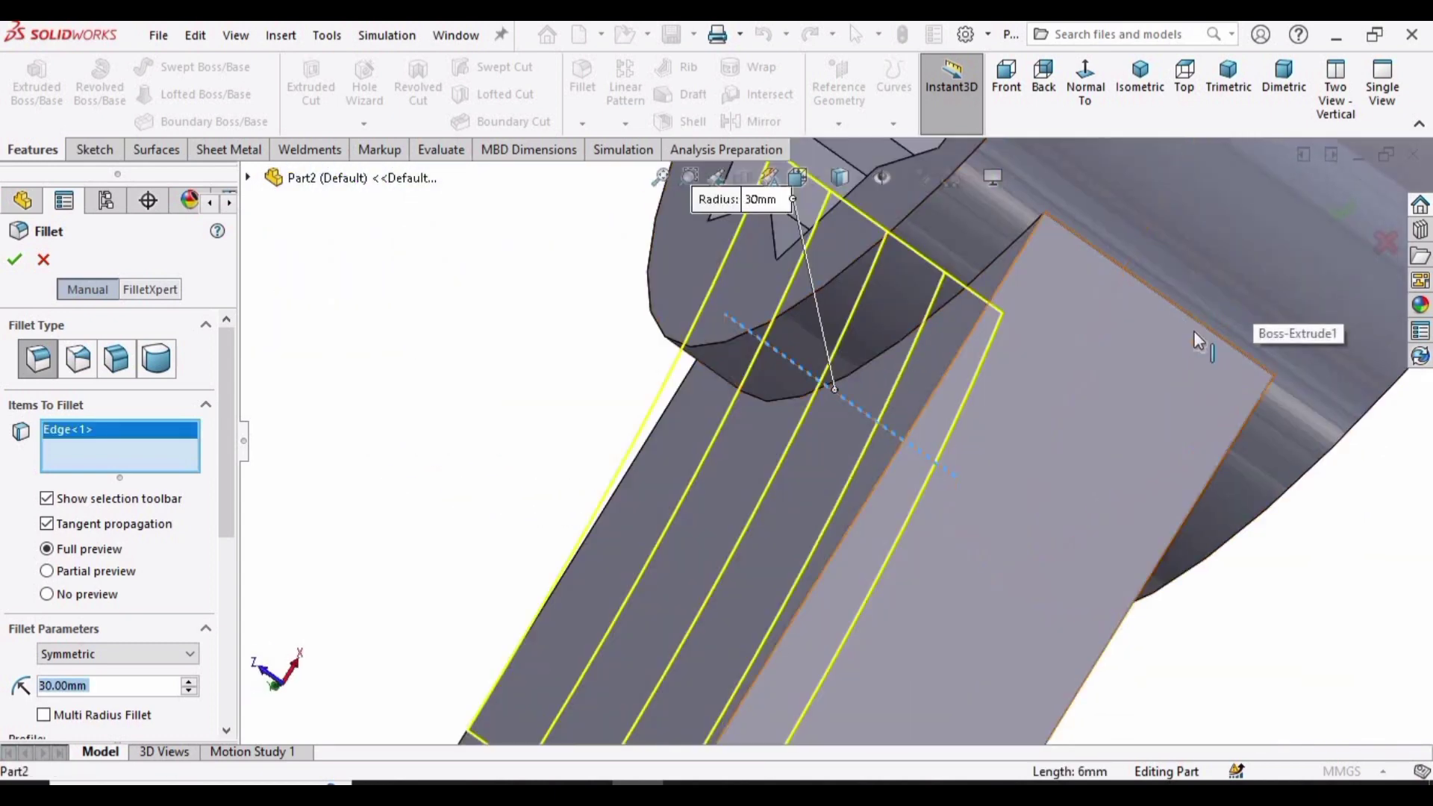
- Add the handle's top edge and apply a 20 mm radius to create Fillet2
left_click(1194, 321)
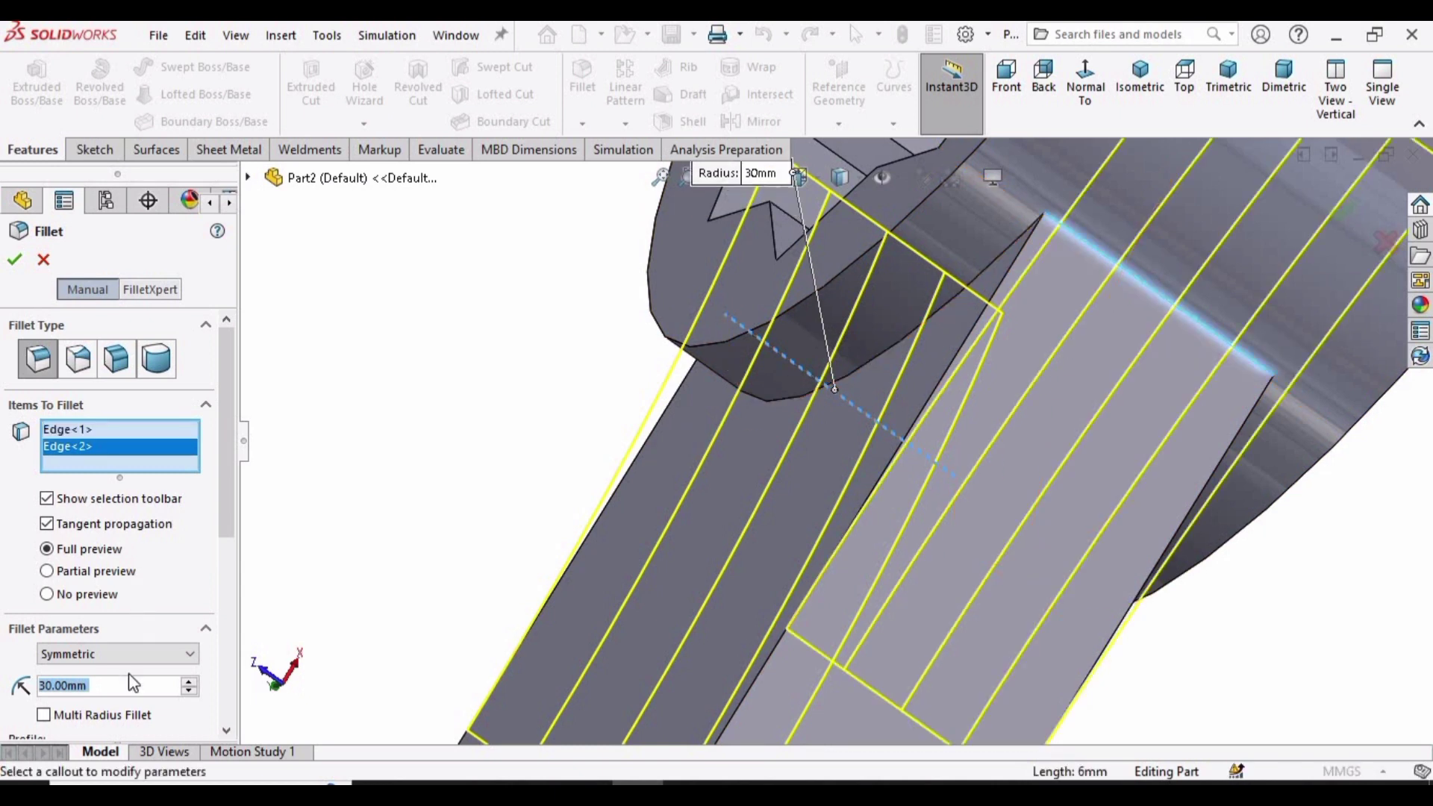
type("2")
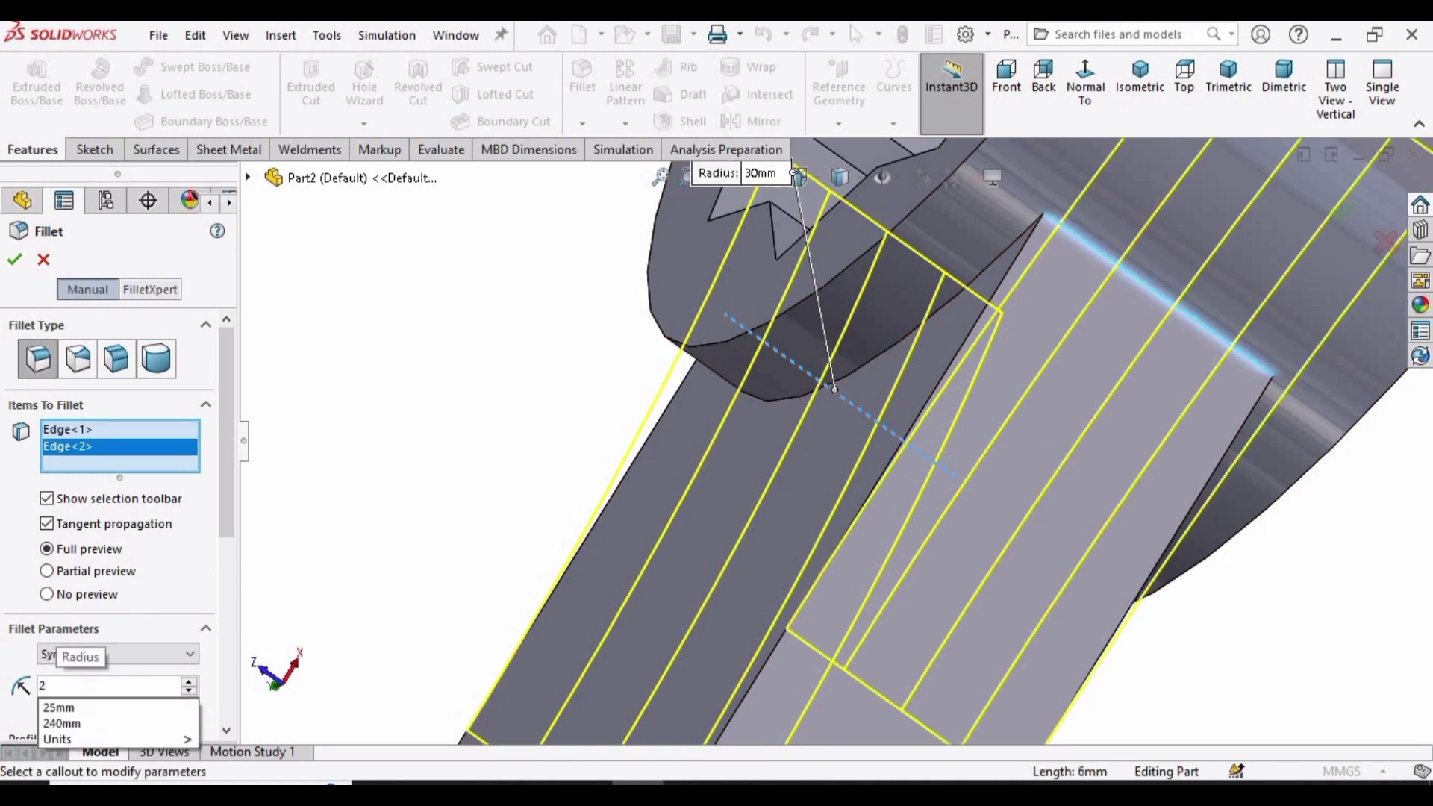
type("0")
key("Return")
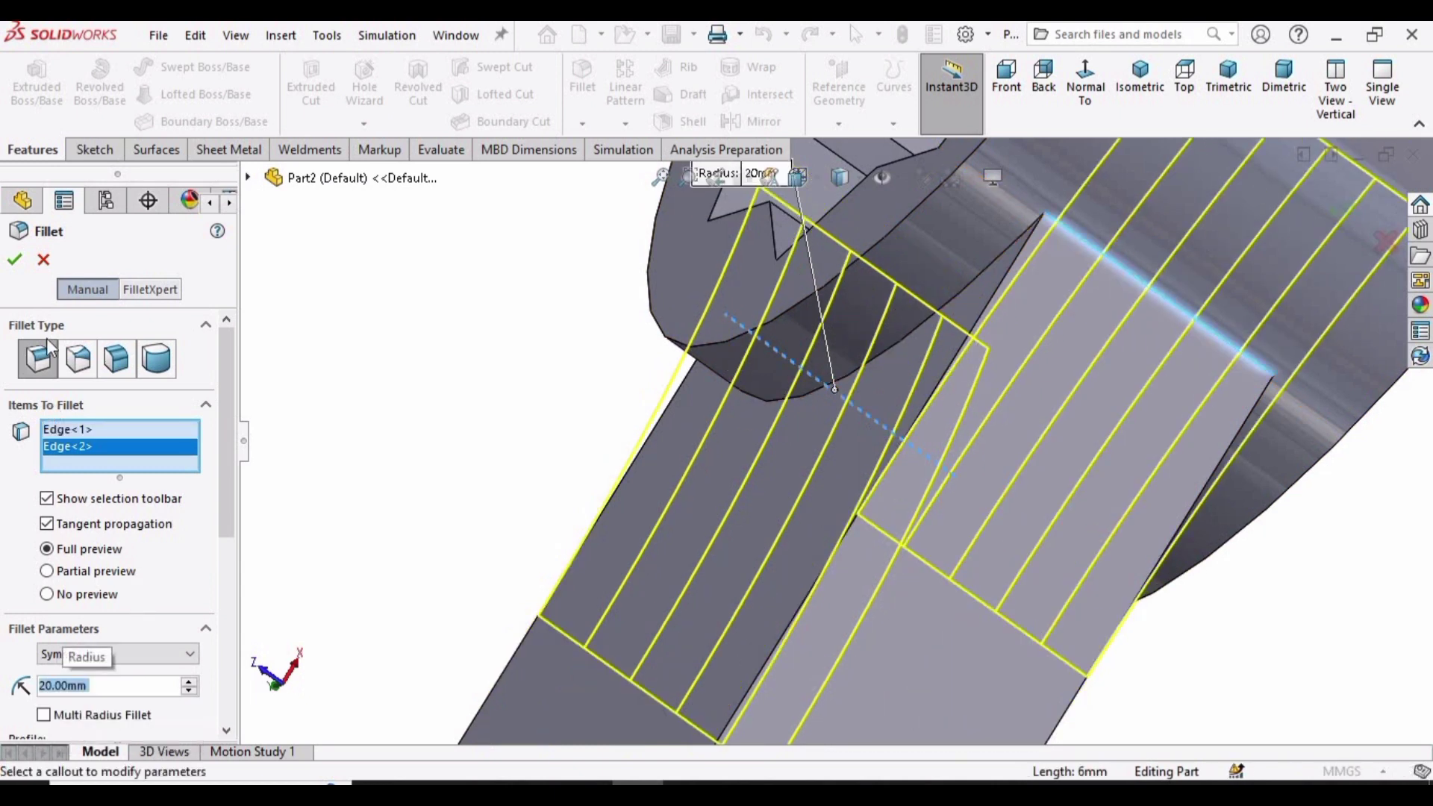
left_click(11, 261)
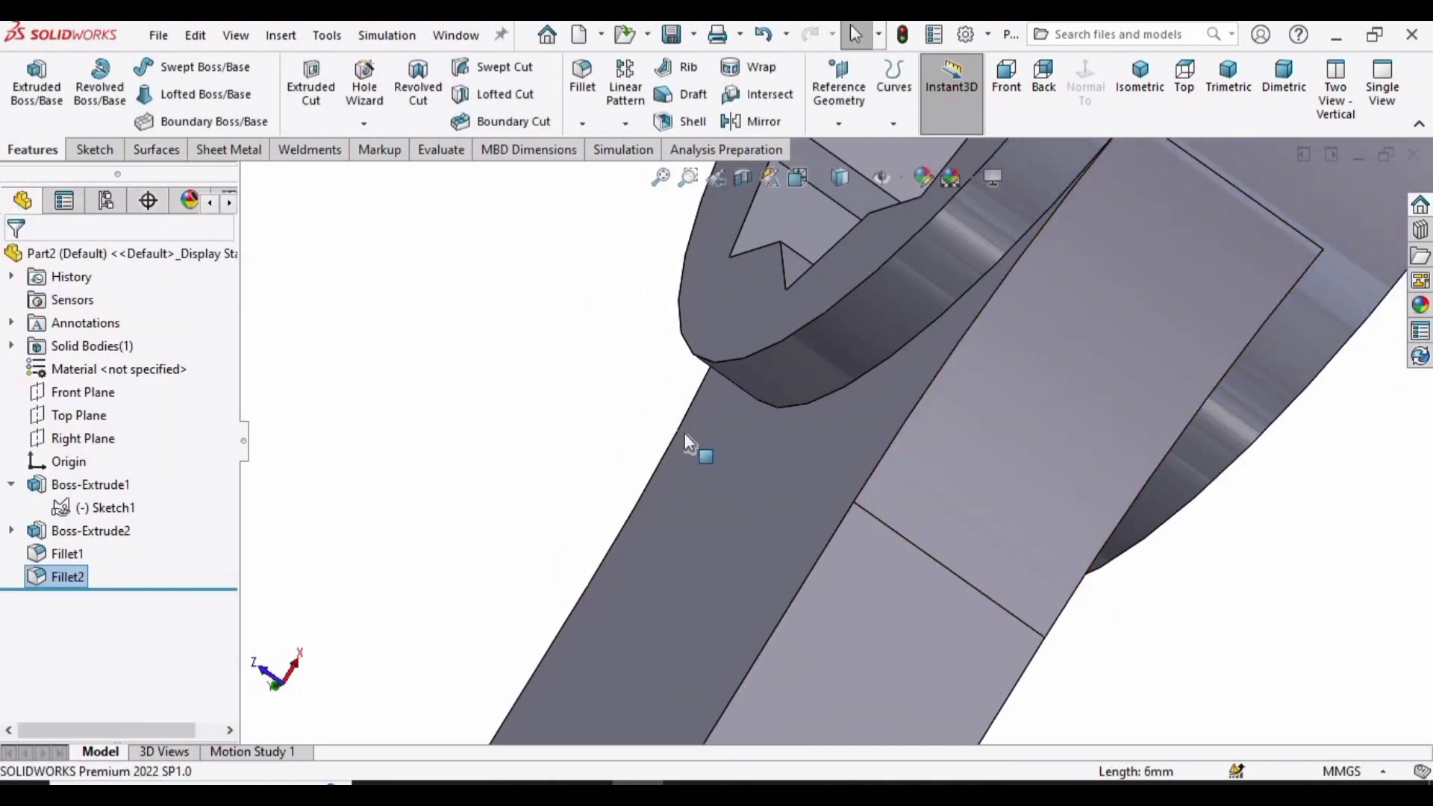
scroll(687, 442, "up", 5)
- Switch to the Front view and open Sketch2 on the handle's flat face
middle_click_drag(800, 550, 812, 635)
left_click(812, 634)
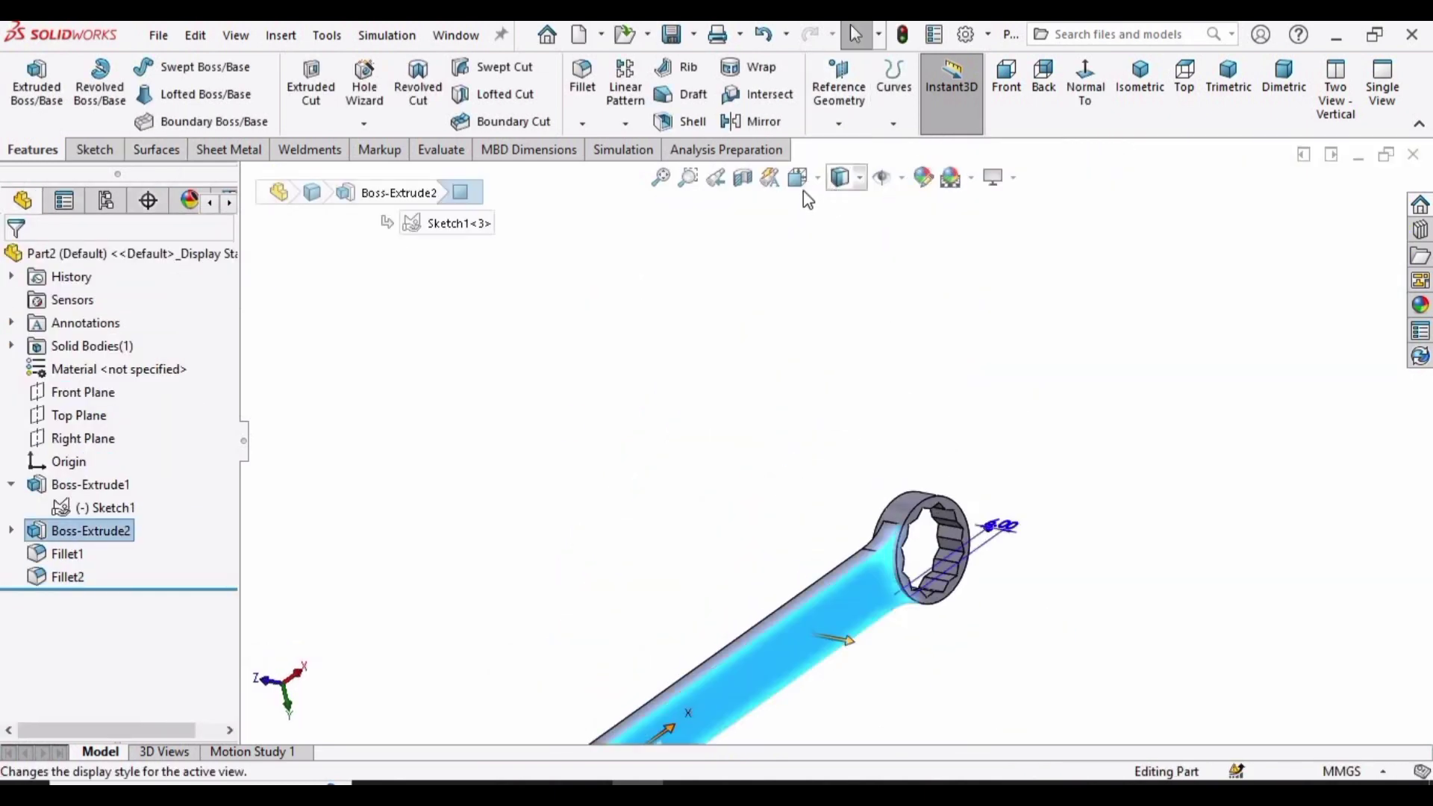
left_click(798, 178)
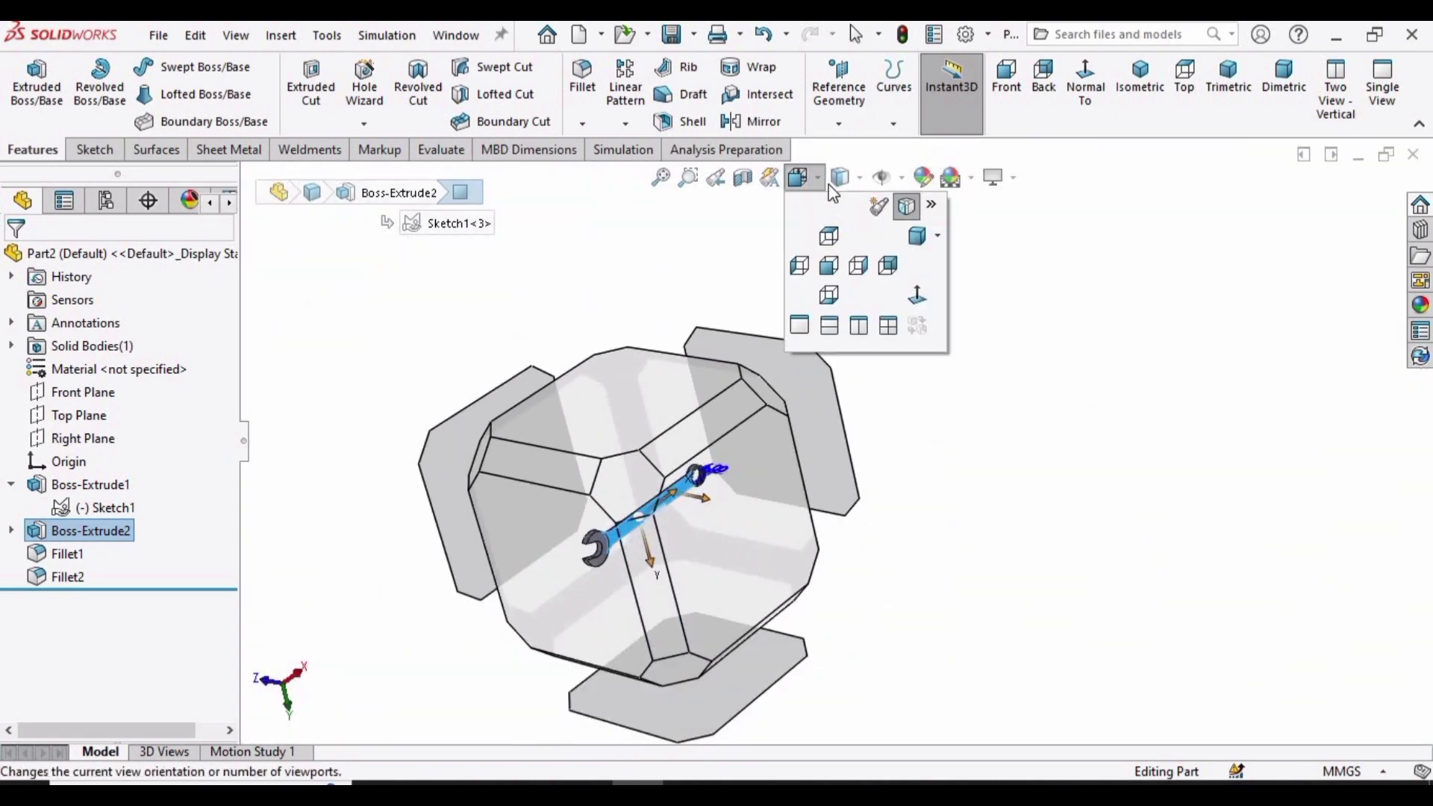
left_click(860, 433)
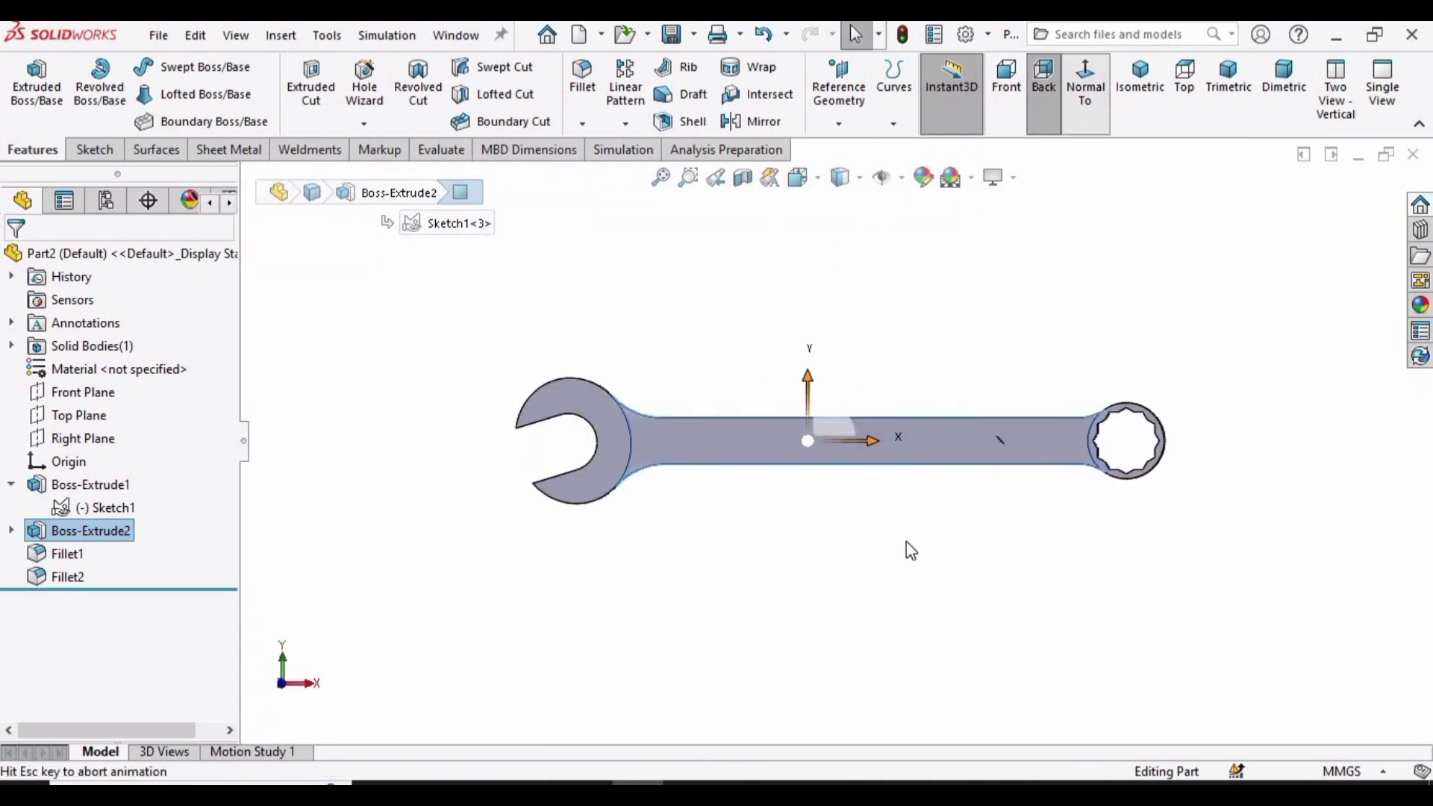
left_click(611, 527)
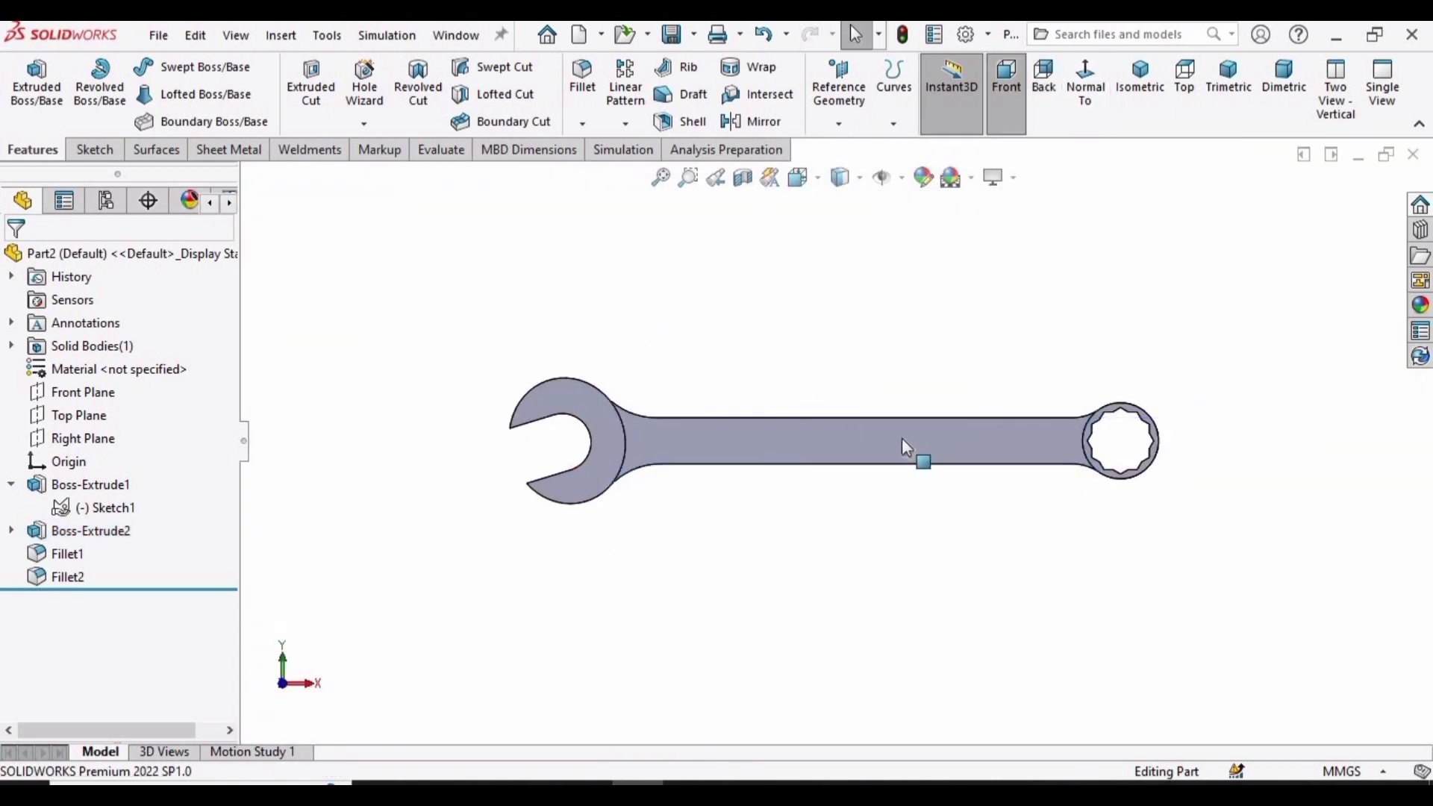
left_click(700, 454)
left_click(798, 392)
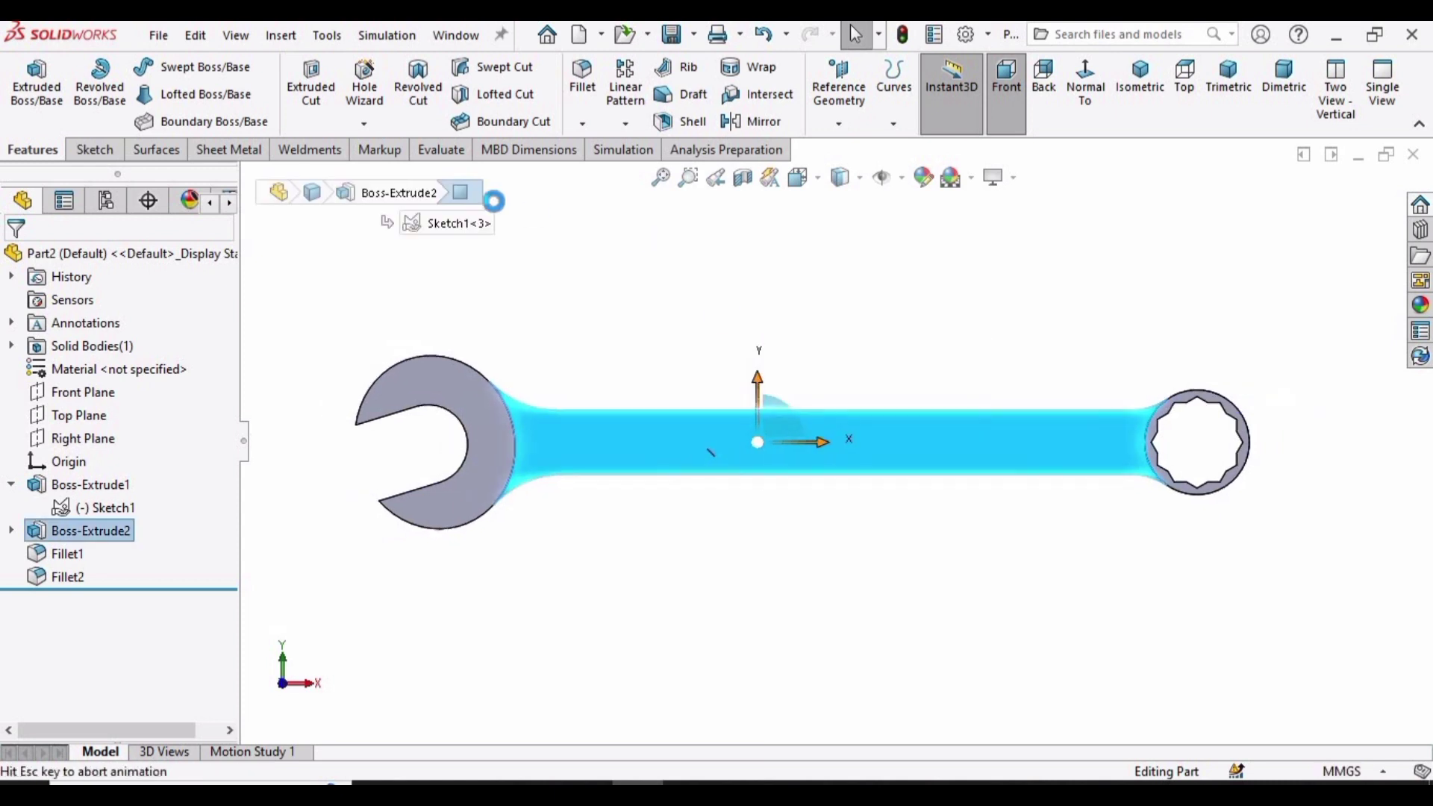
scroll(684, 390, "down", 2)
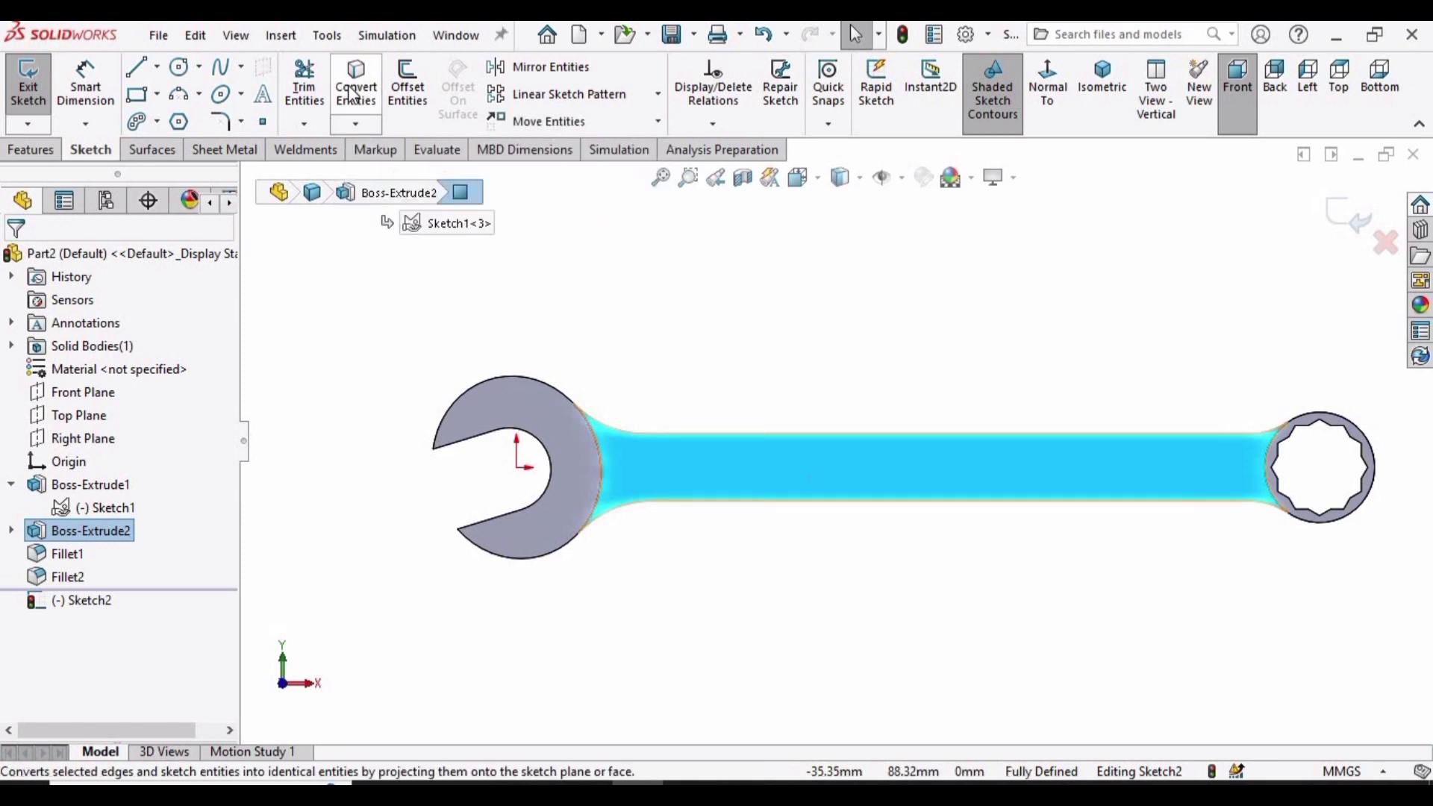
- Convert the handle face's outline edges into Sketch2 and exit the sketch
left_click(353, 95)
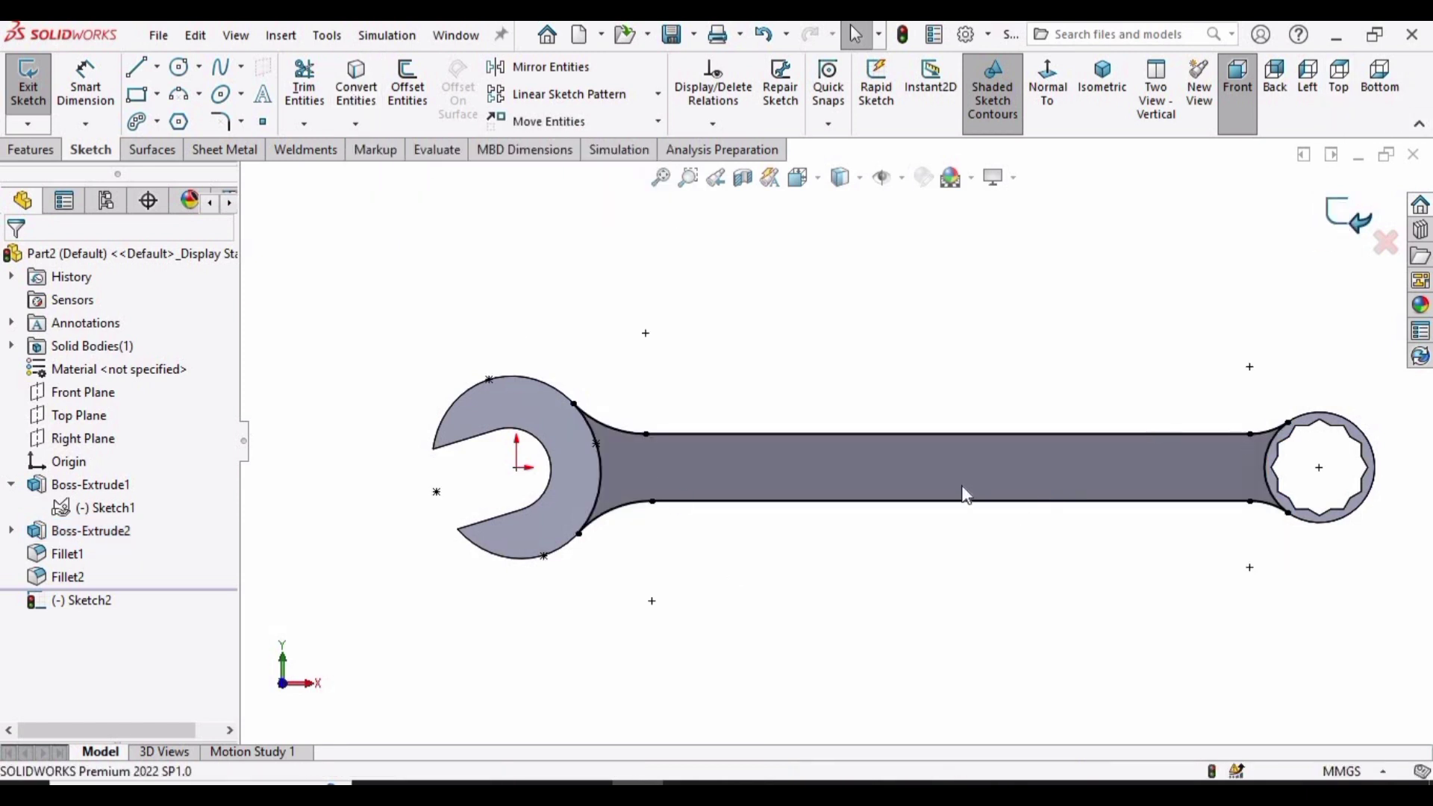
left_click(1342, 215)
scroll(964, 526, "up", 1)
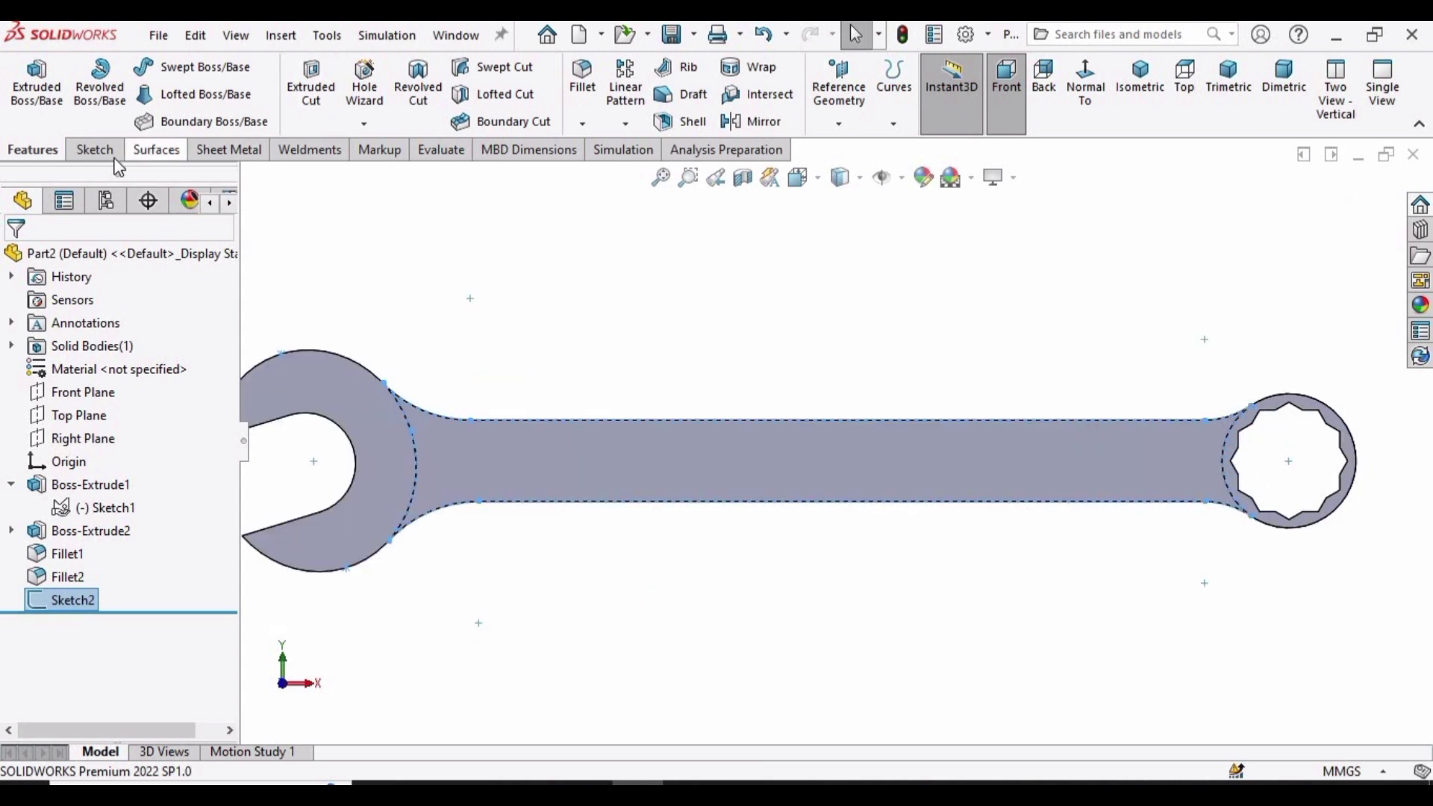
- Offset the handle outline 5 mm inward with Reverse checked
left_click(91, 150)
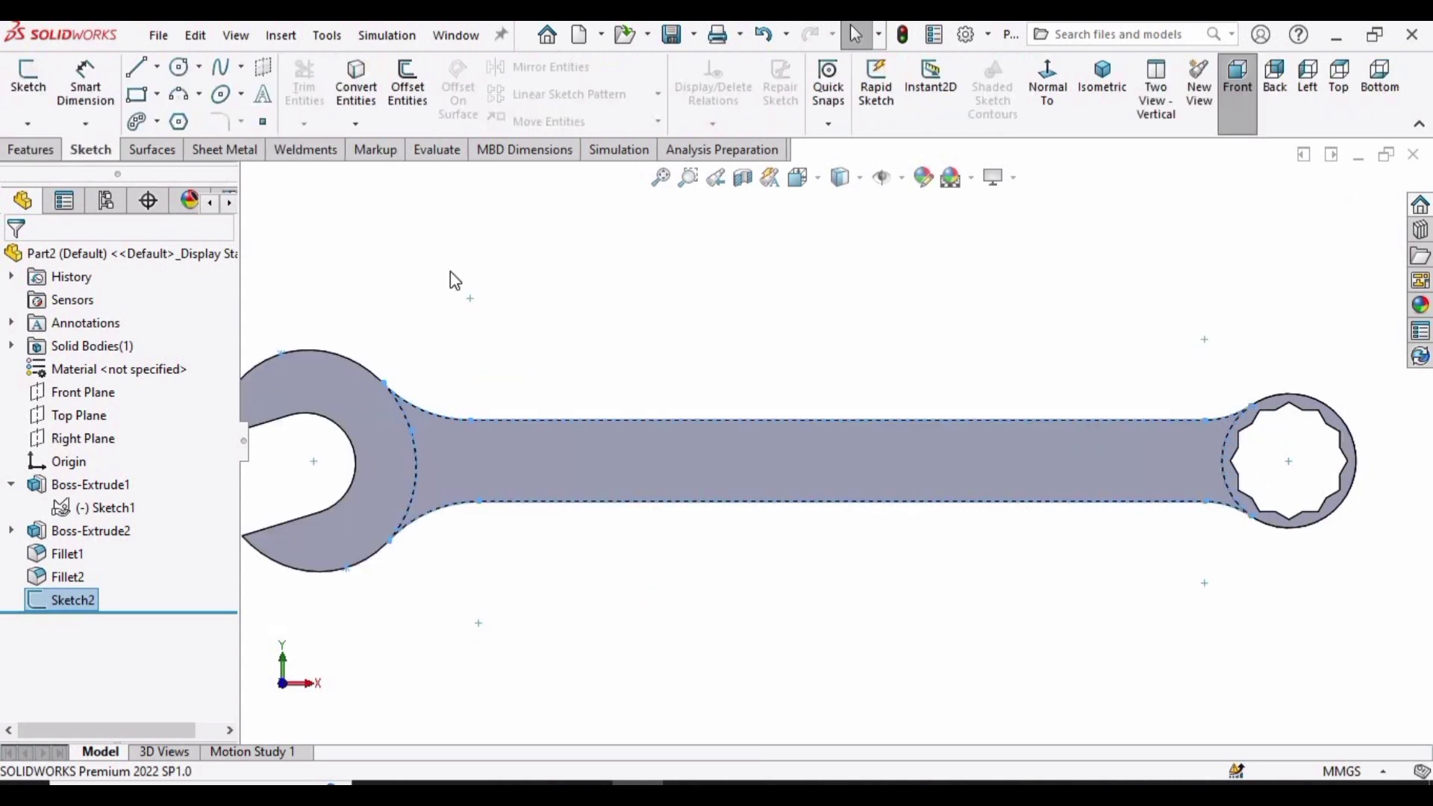
left_click(413, 100)
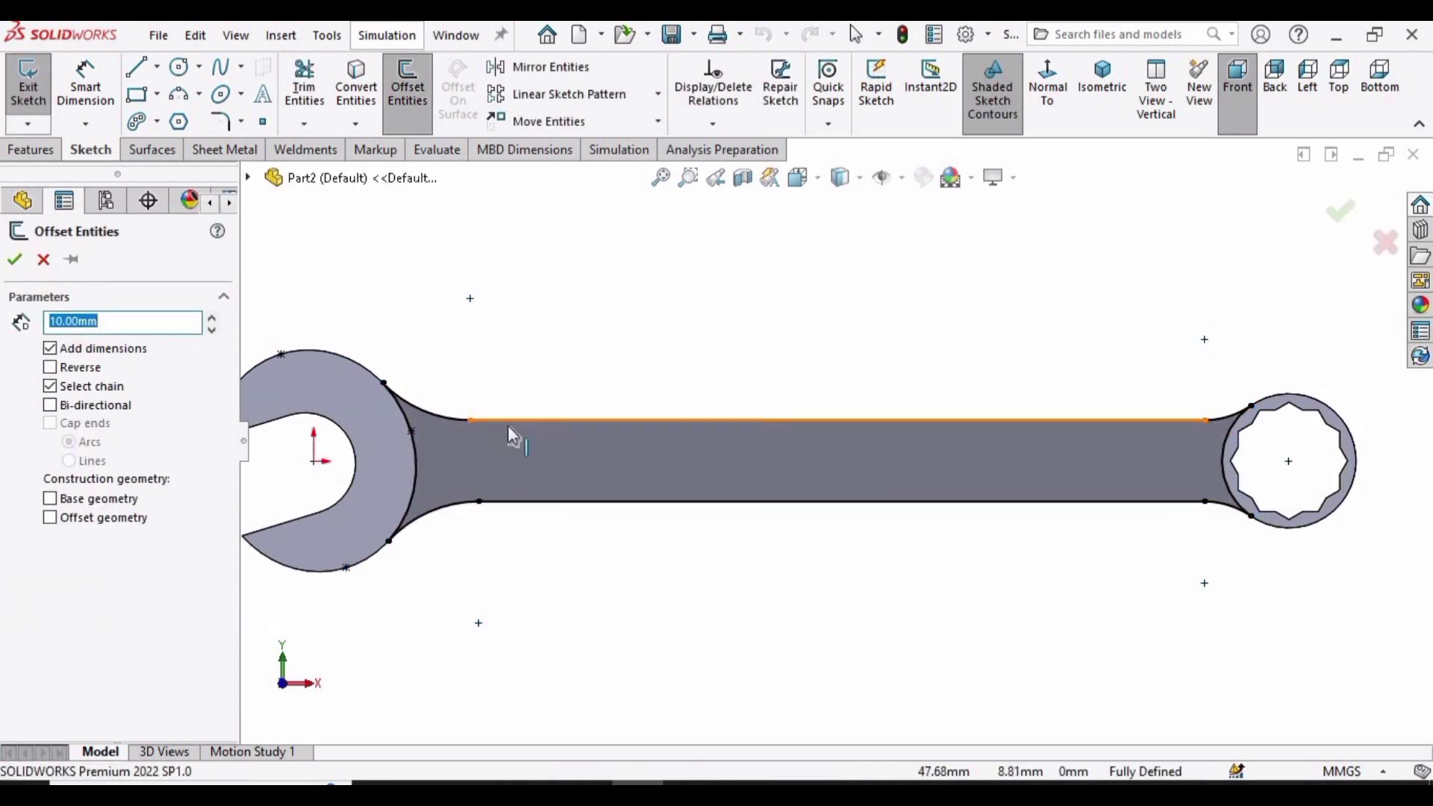
left_click(571, 421)
left_click(141, 323)
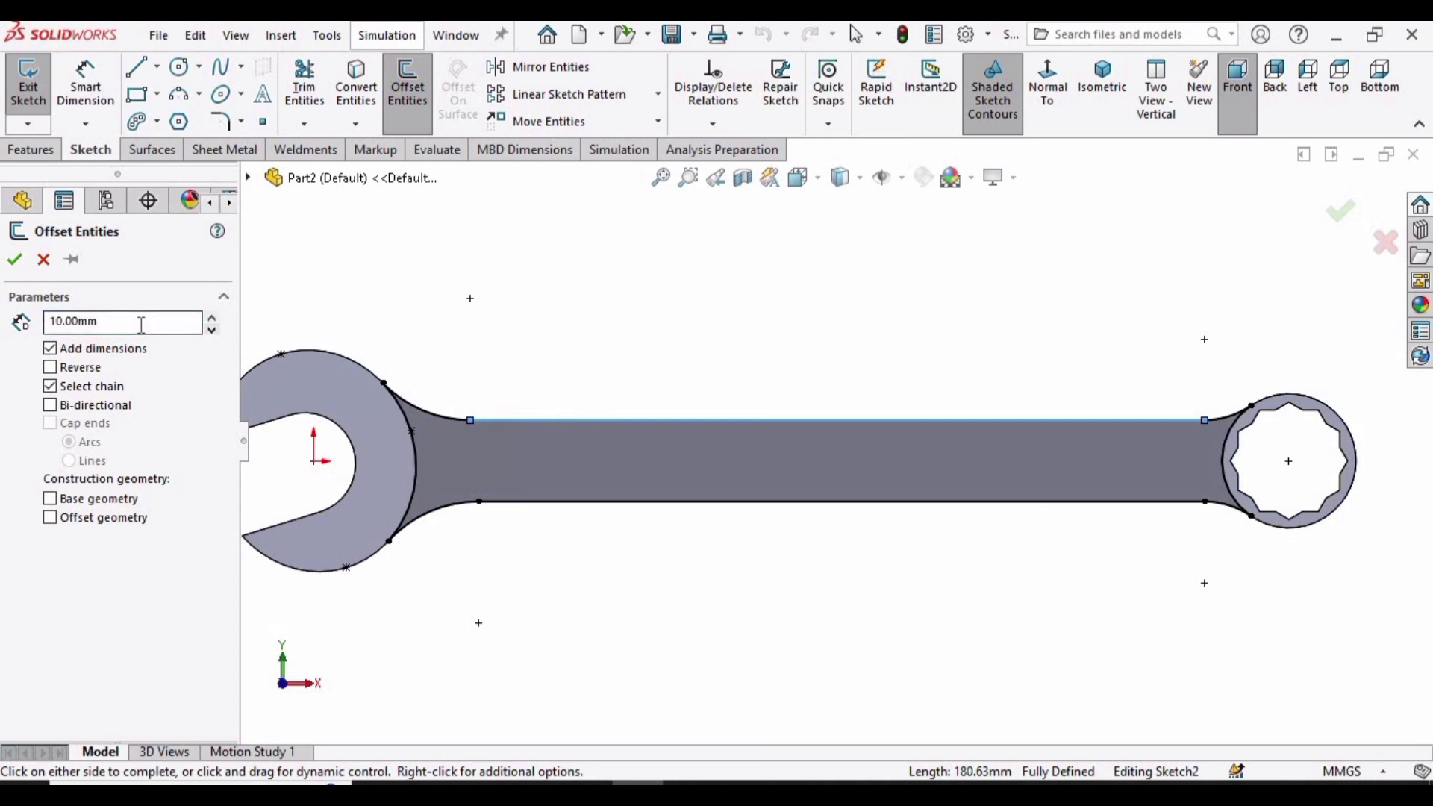
left_click_drag(141, 323, 55, 321)
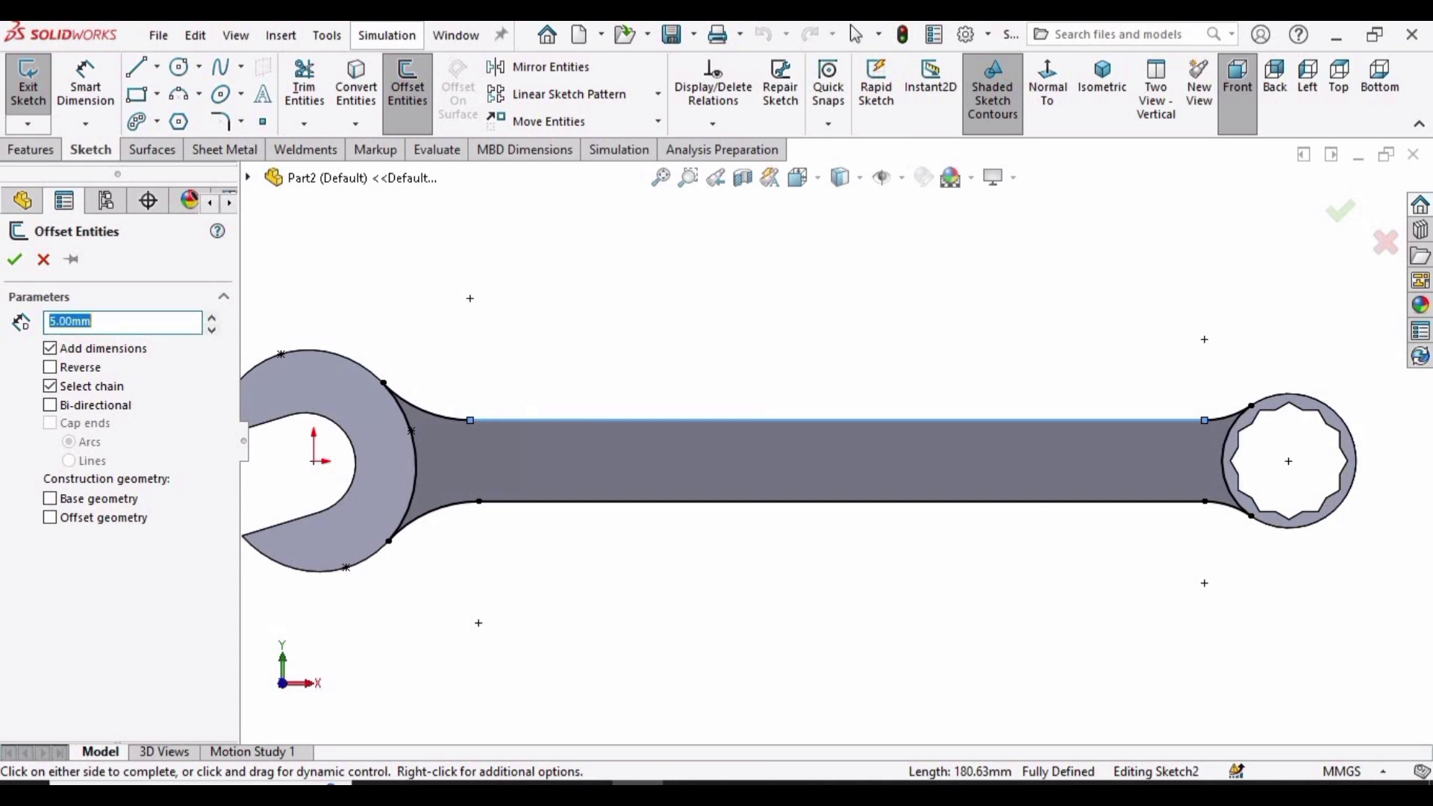
left_click(50, 368)
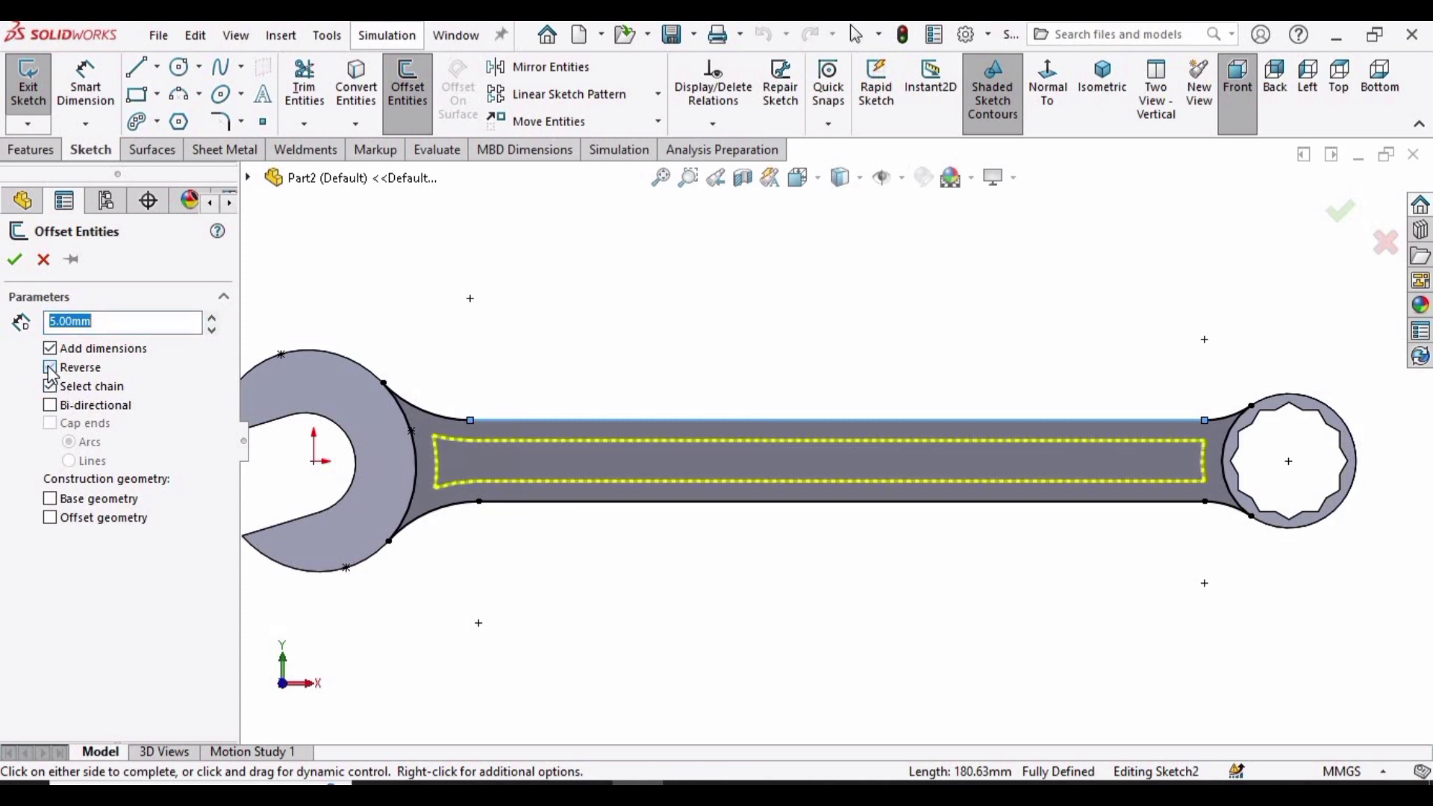
left_click(14, 259)
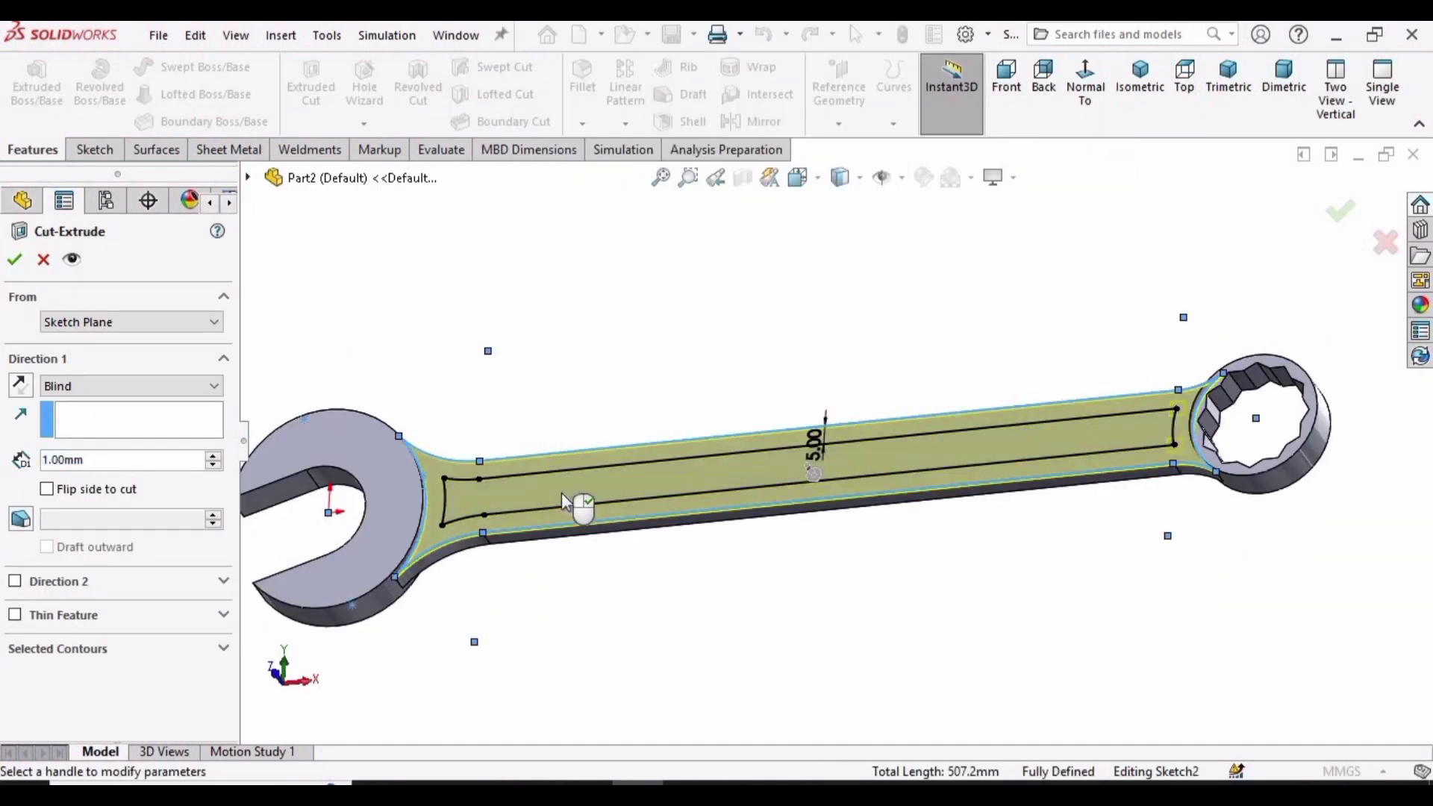
- Cut the inner handle region Blind 1.00 mm deep as Cut-Extrude2
left_click(222, 647)
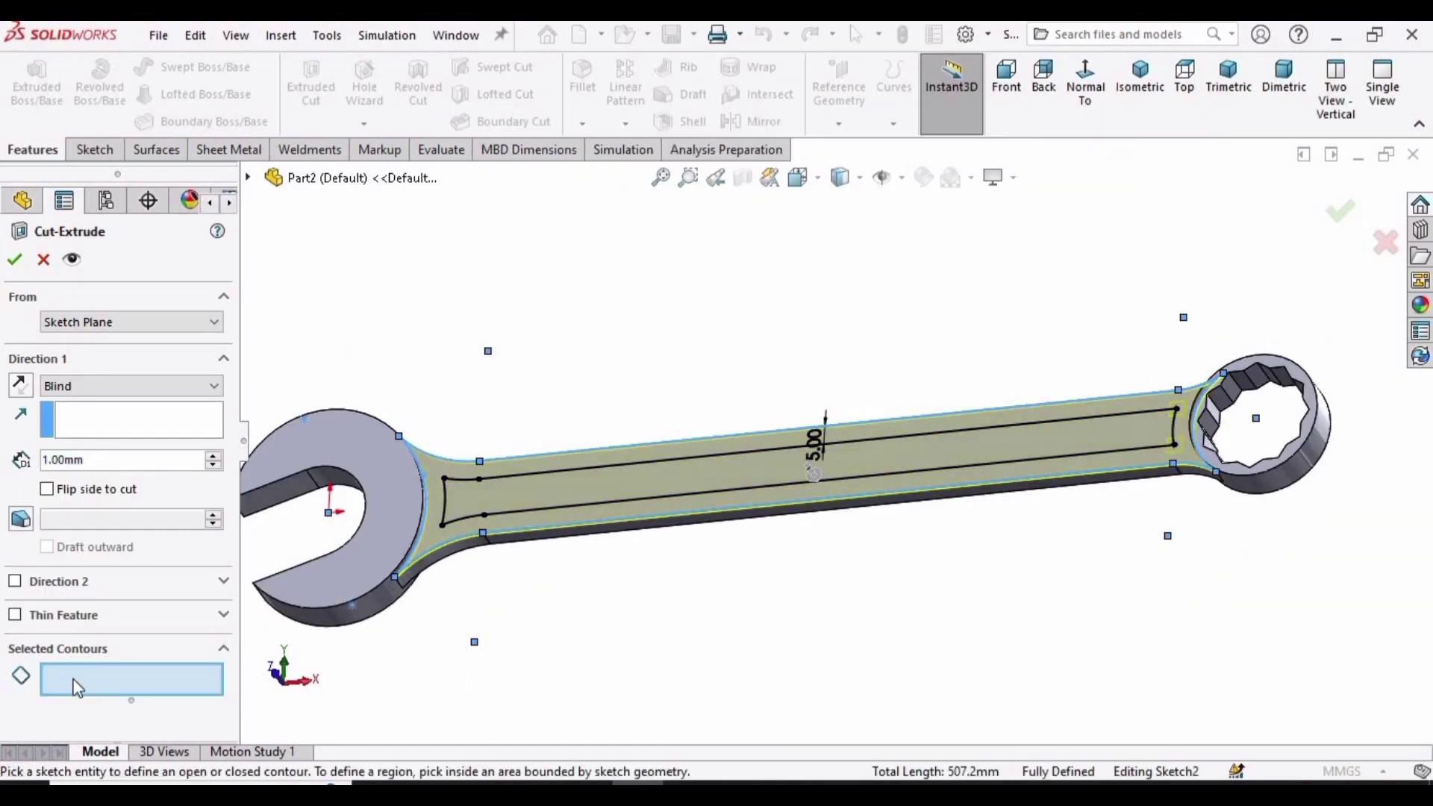
left_click(639, 486)
scroll(634, 477, "down", 5)
scroll(750, 253, "down", 3)
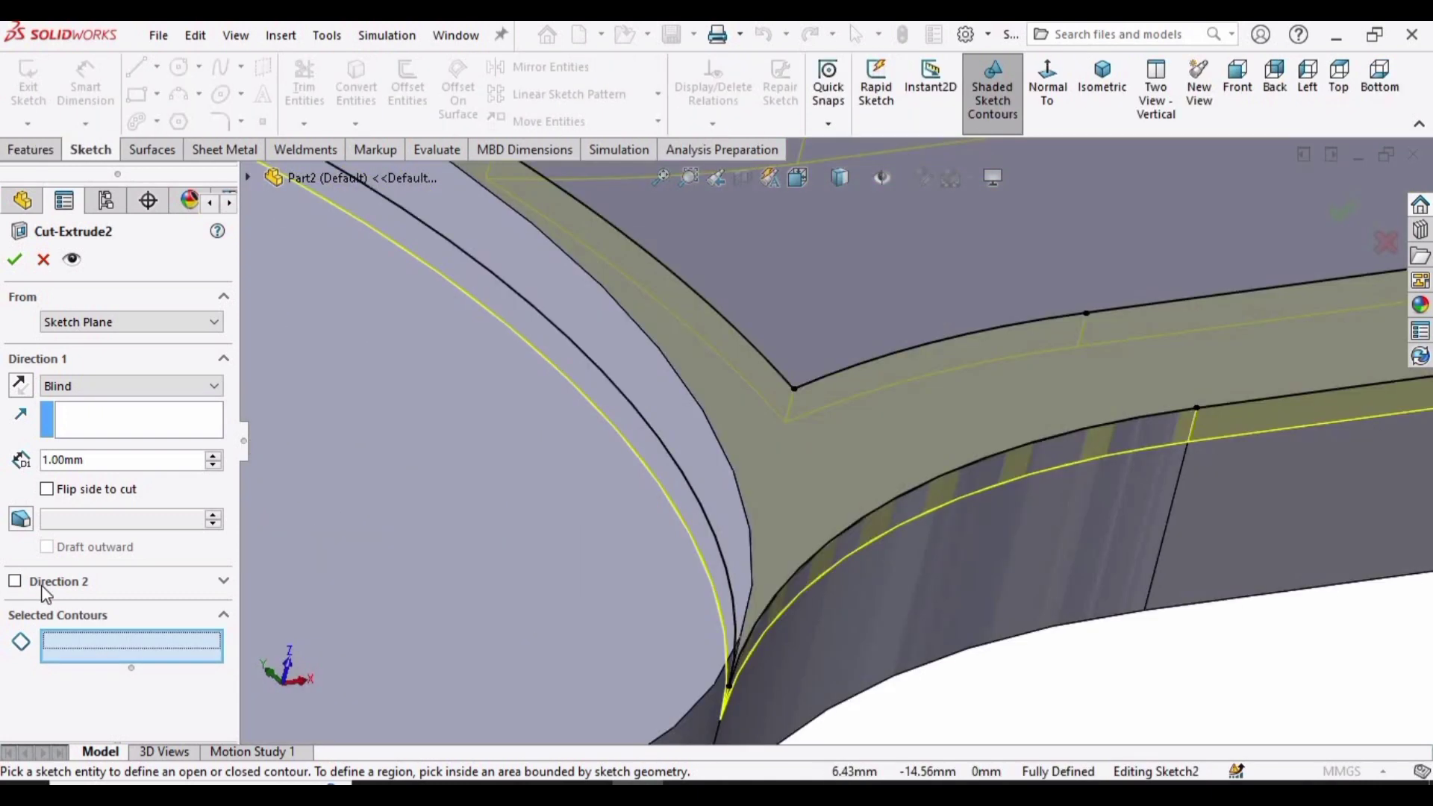
scroll(912, 314, "up", 5)
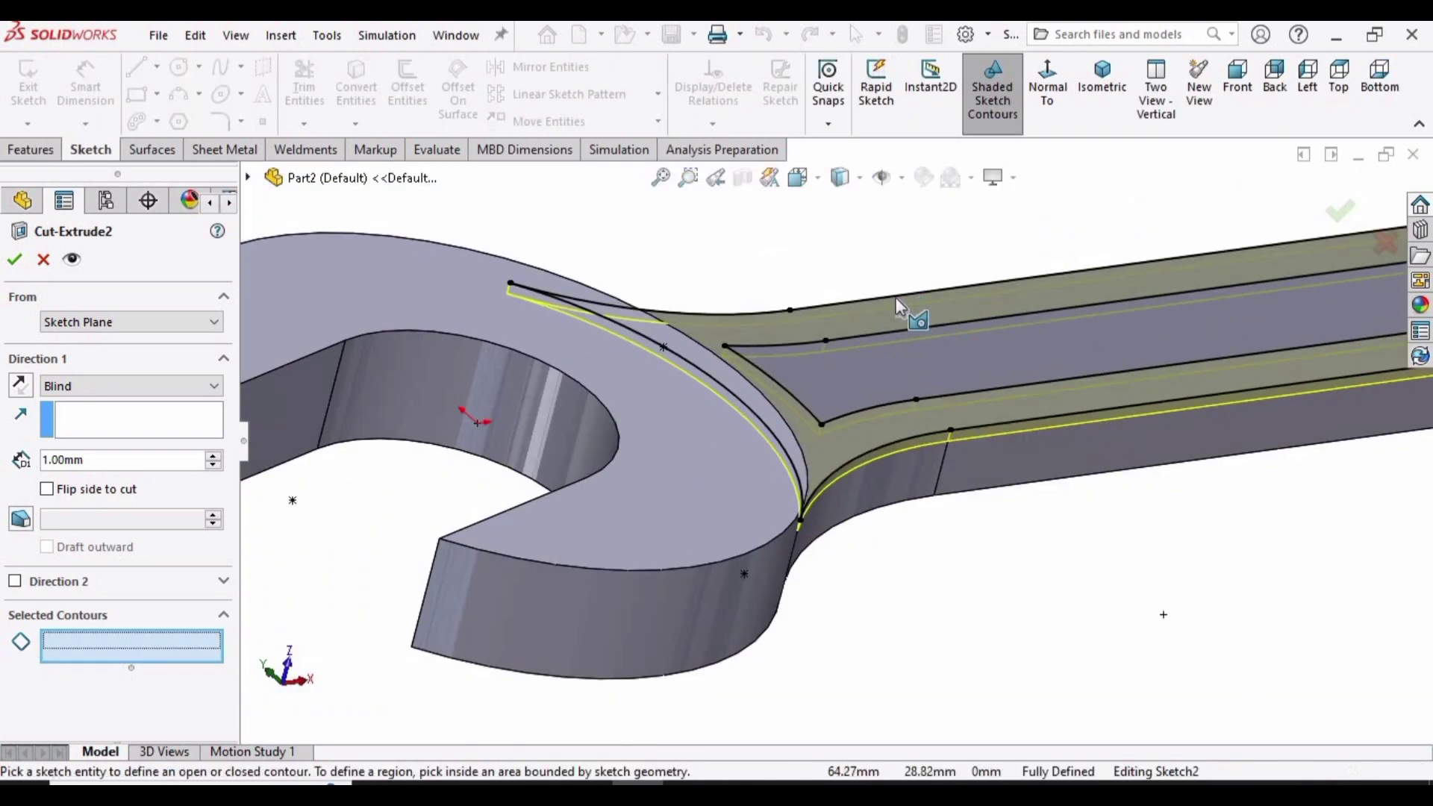
scroll(1051, 325, "down", 2)
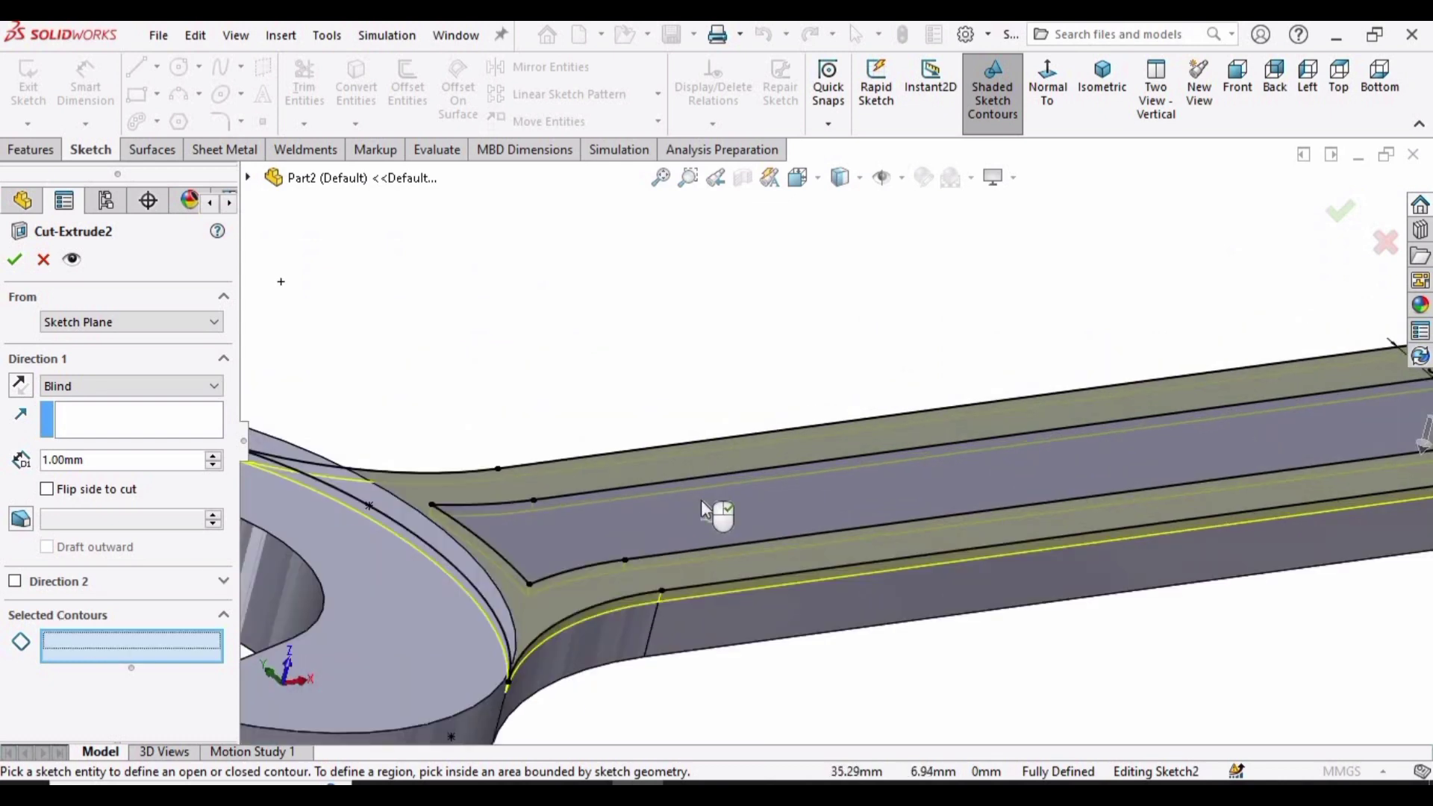
left_click(691, 533)
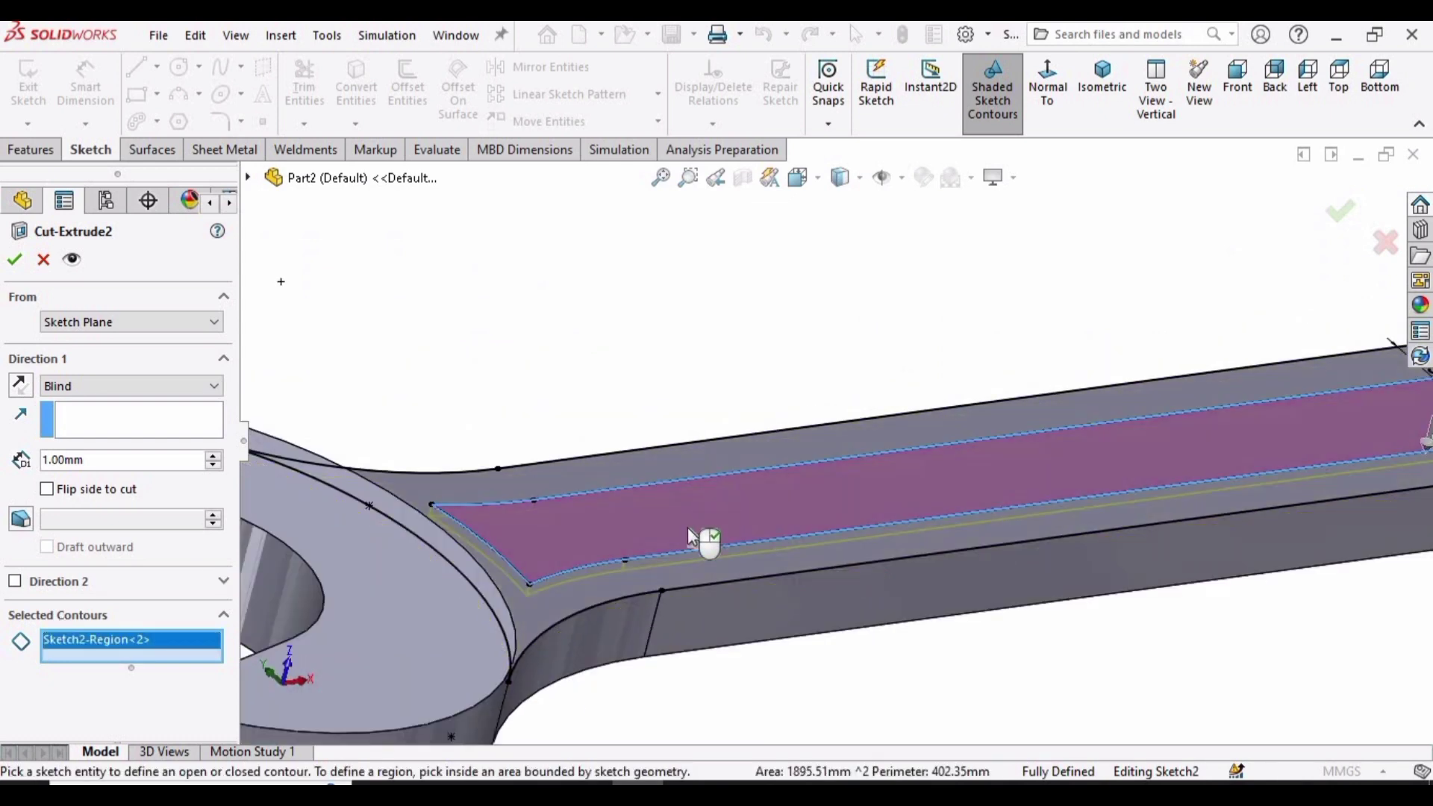
left_click(15, 261)
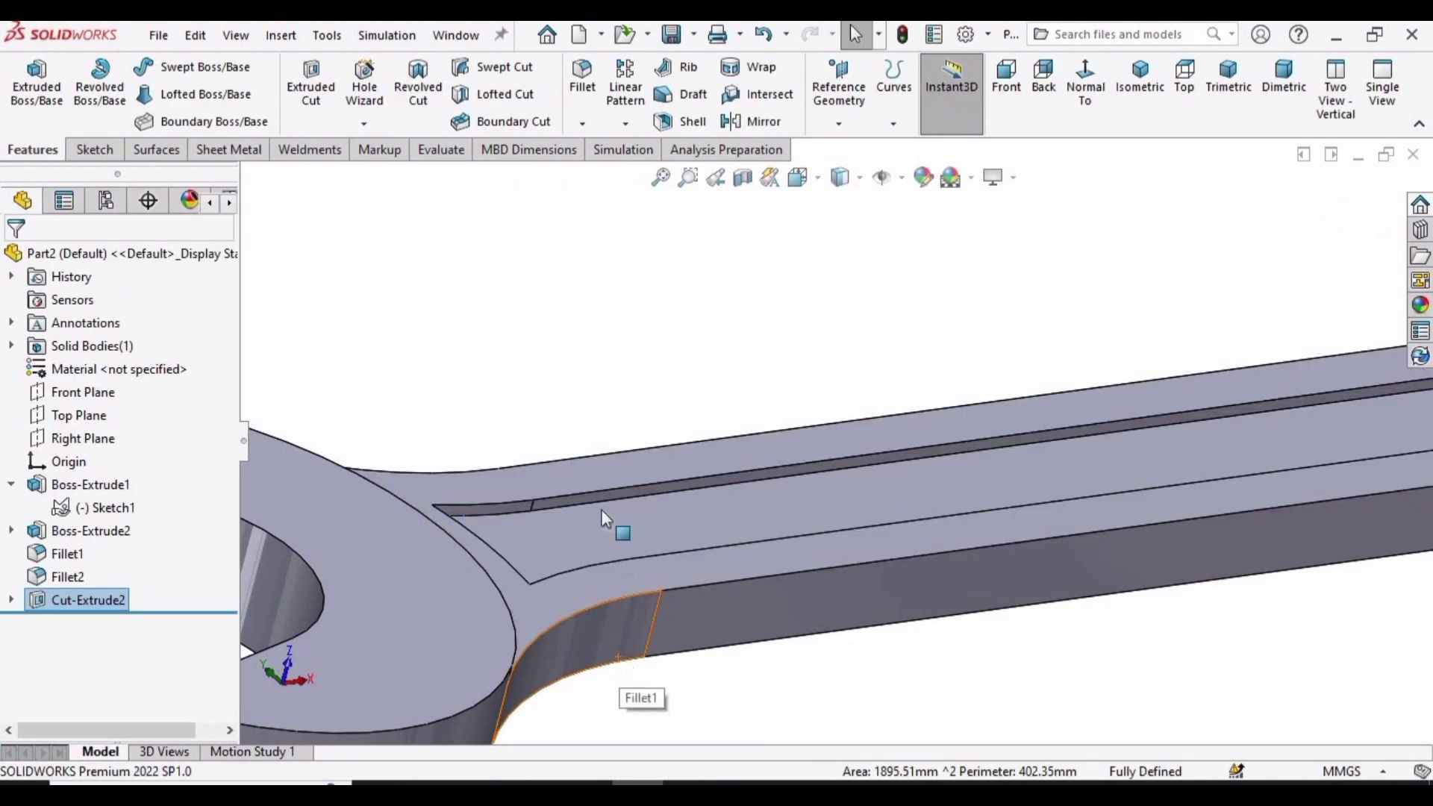
scroll(492, 500, "up", 5)
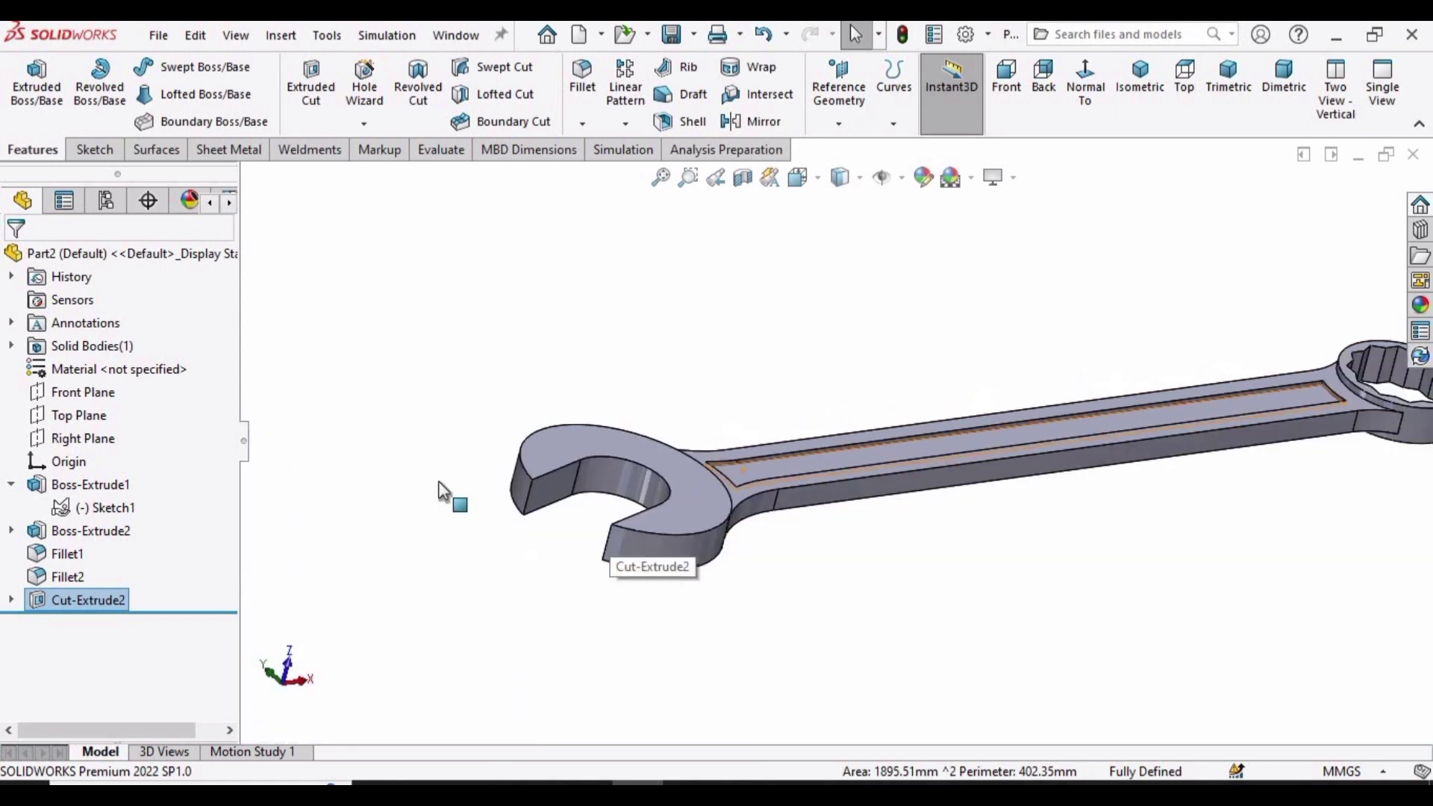
- Start a 3 mm fillet on the pocket's edge at the wrench neck
left_click(580, 86)
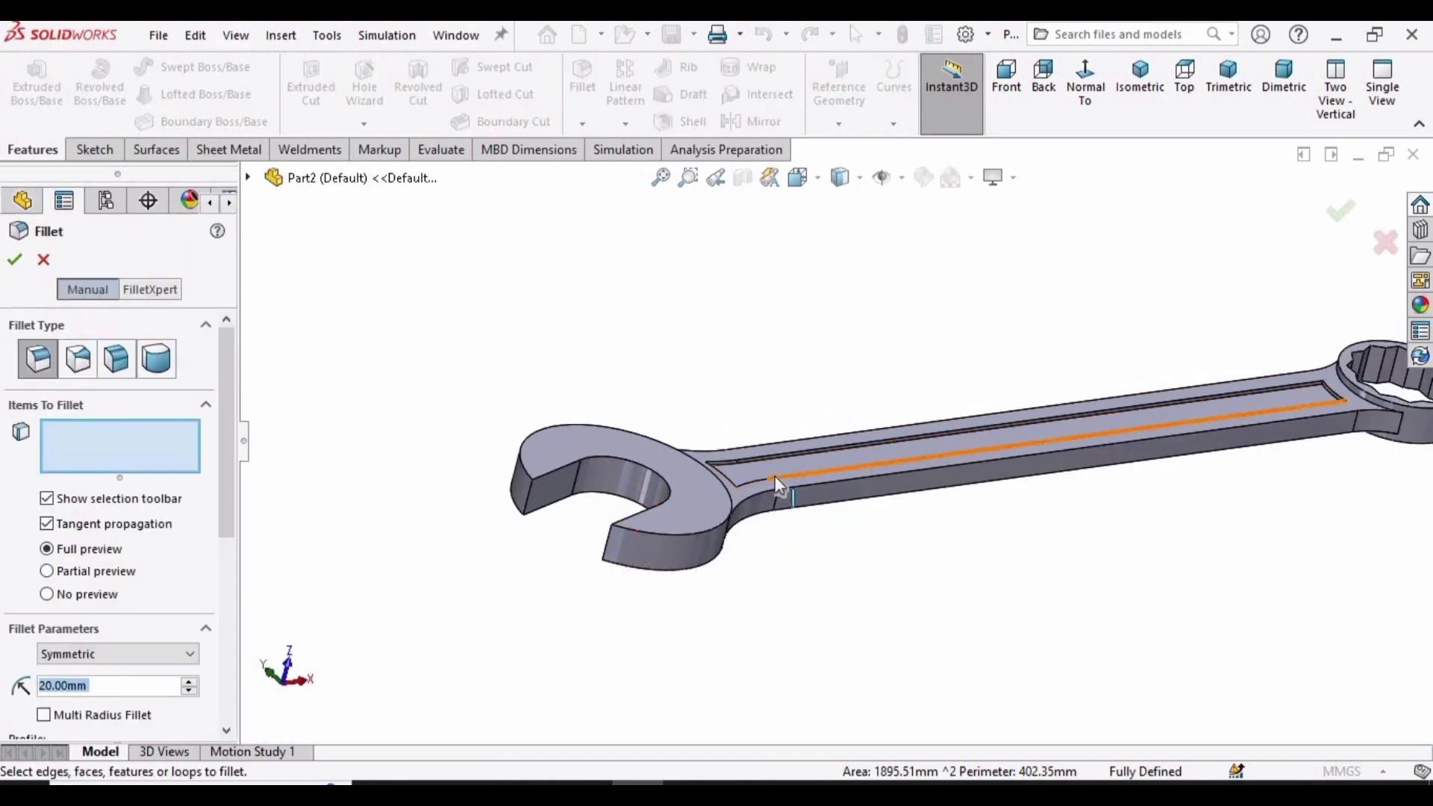
scroll(749, 476, "down", 3)
middle_click_drag(727, 497, 796, 438)
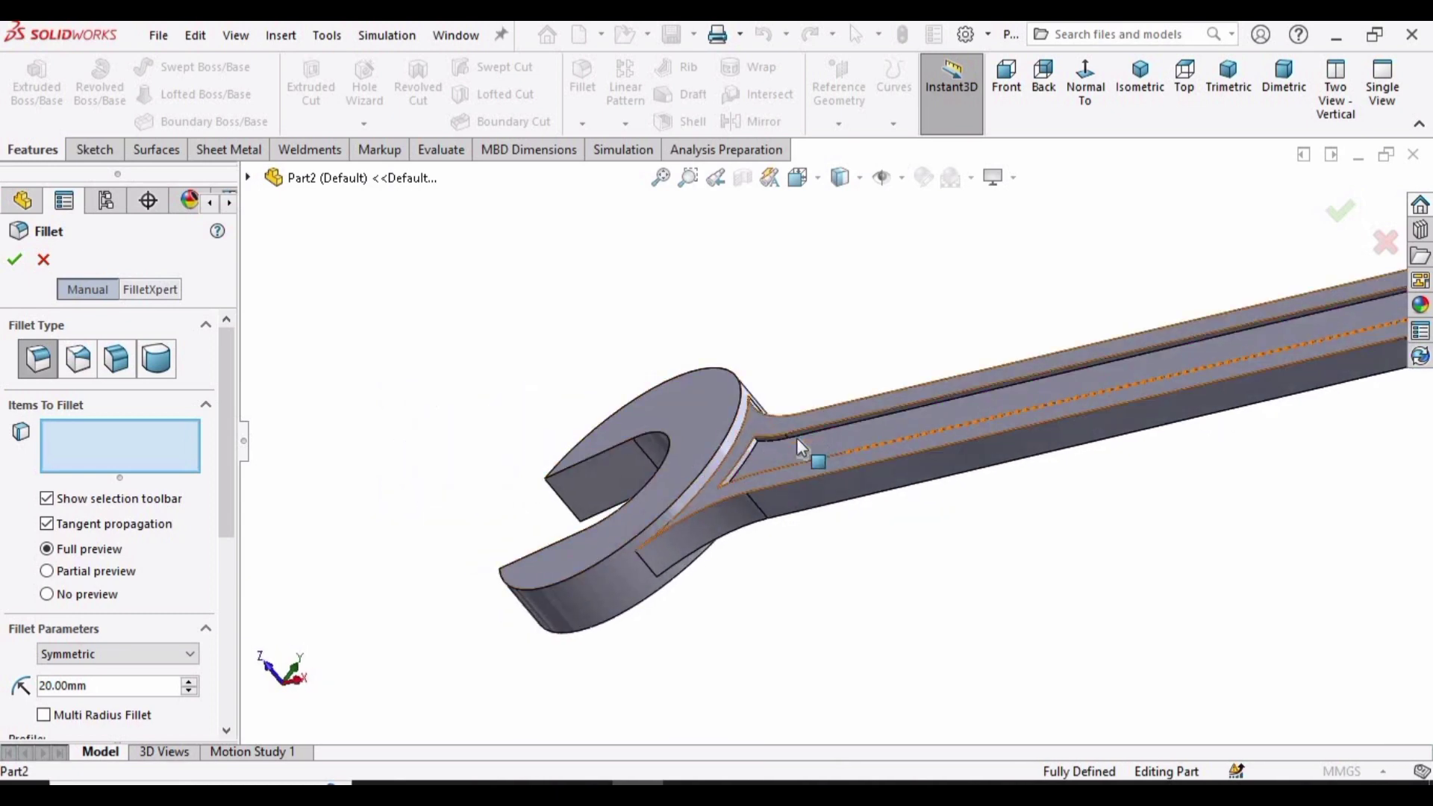
scroll(704, 496, "down", 5)
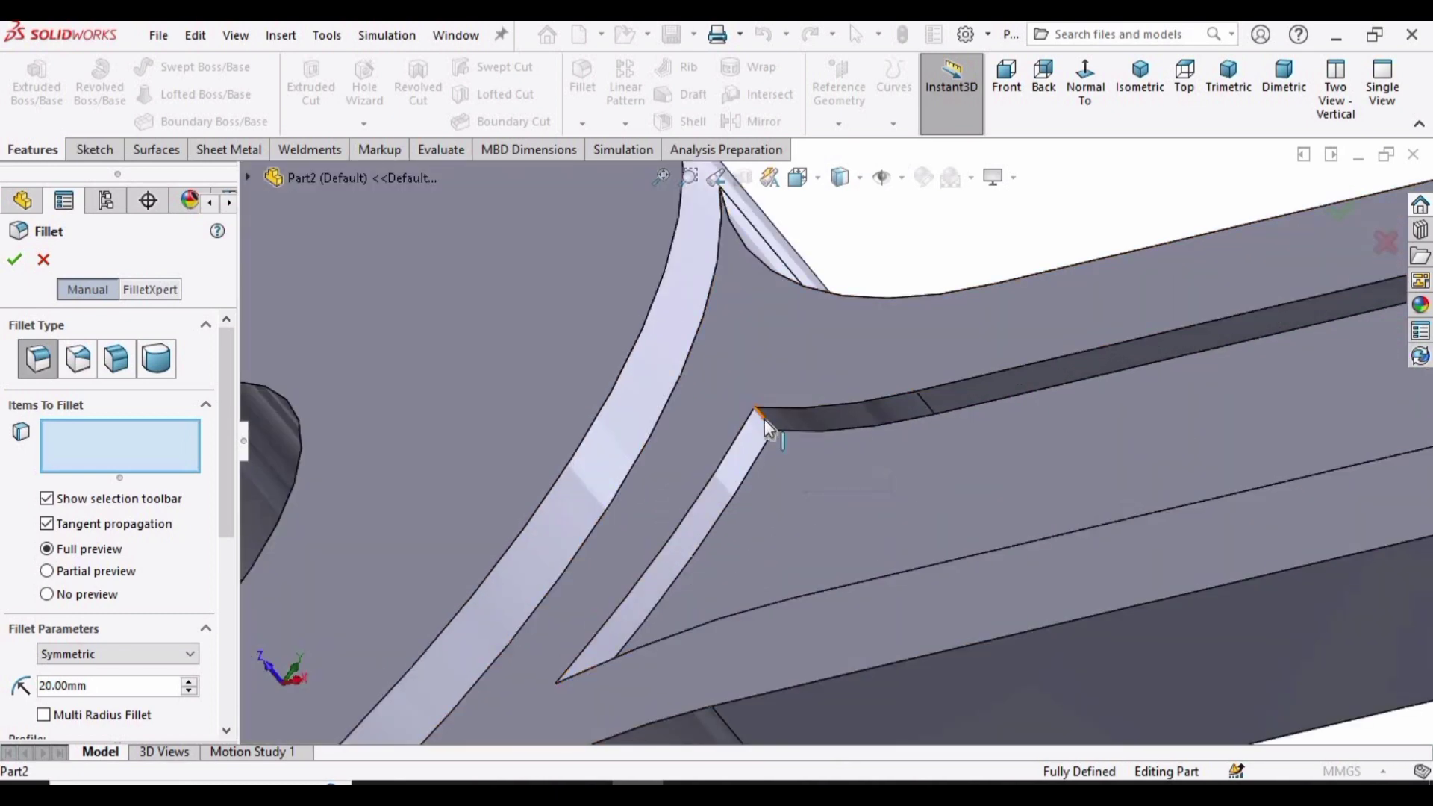
left_click(765, 419)
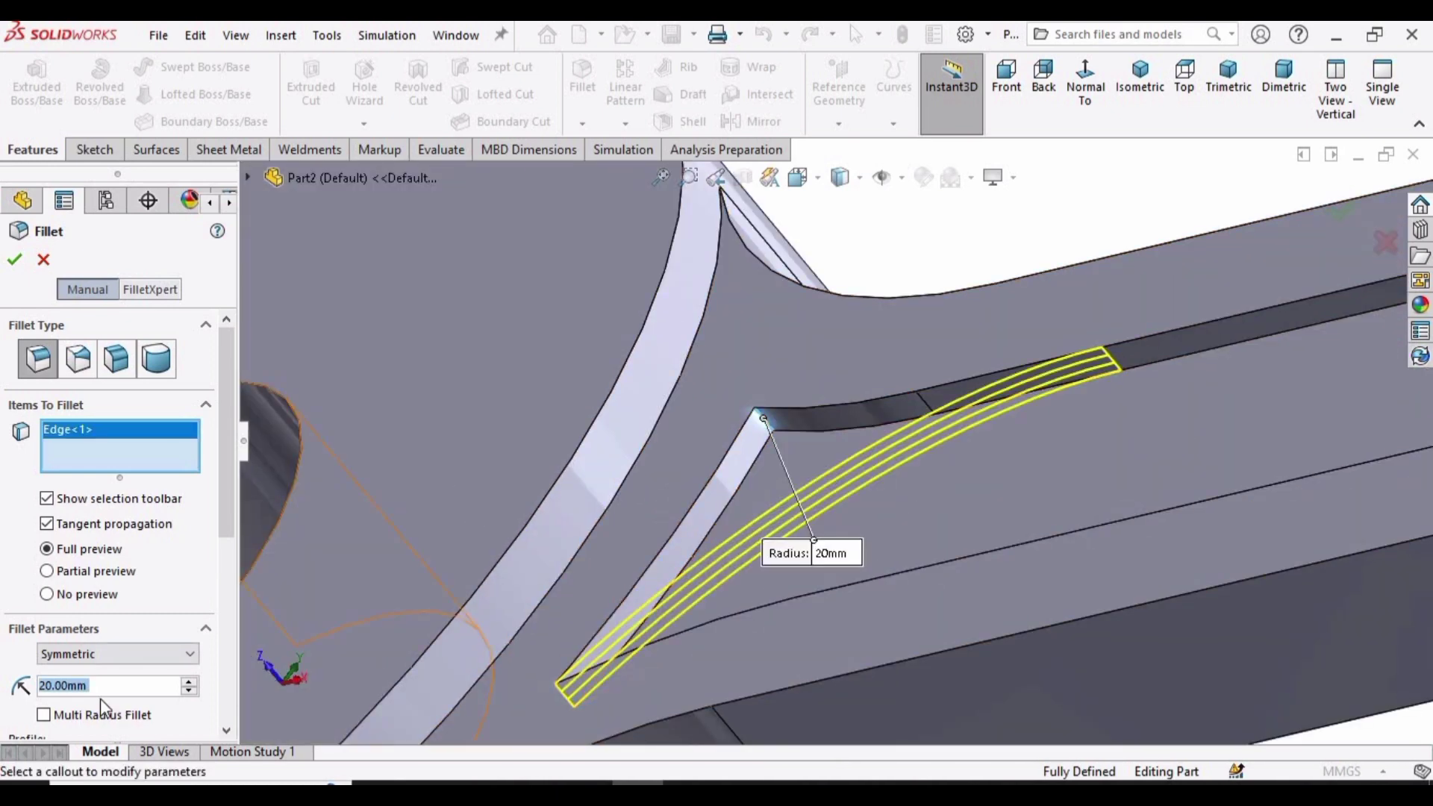
type("3")
key("Return")
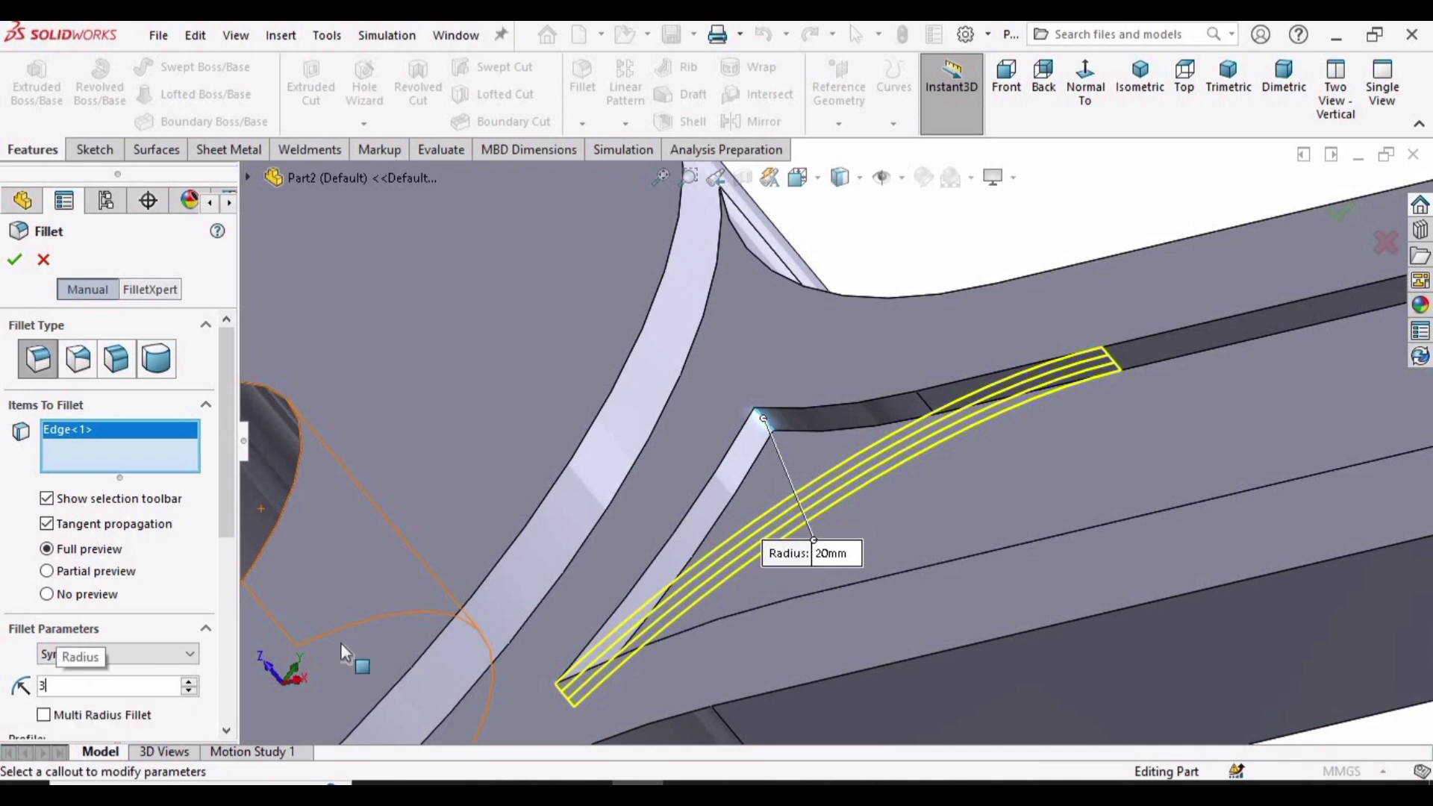
- Add the remaining pocket-end edges near the ring to the 3 mm Fillet3
scroll(672, 657, "up", 3)
left_click(768, 656)
scroll(859, 627, "up", 5)
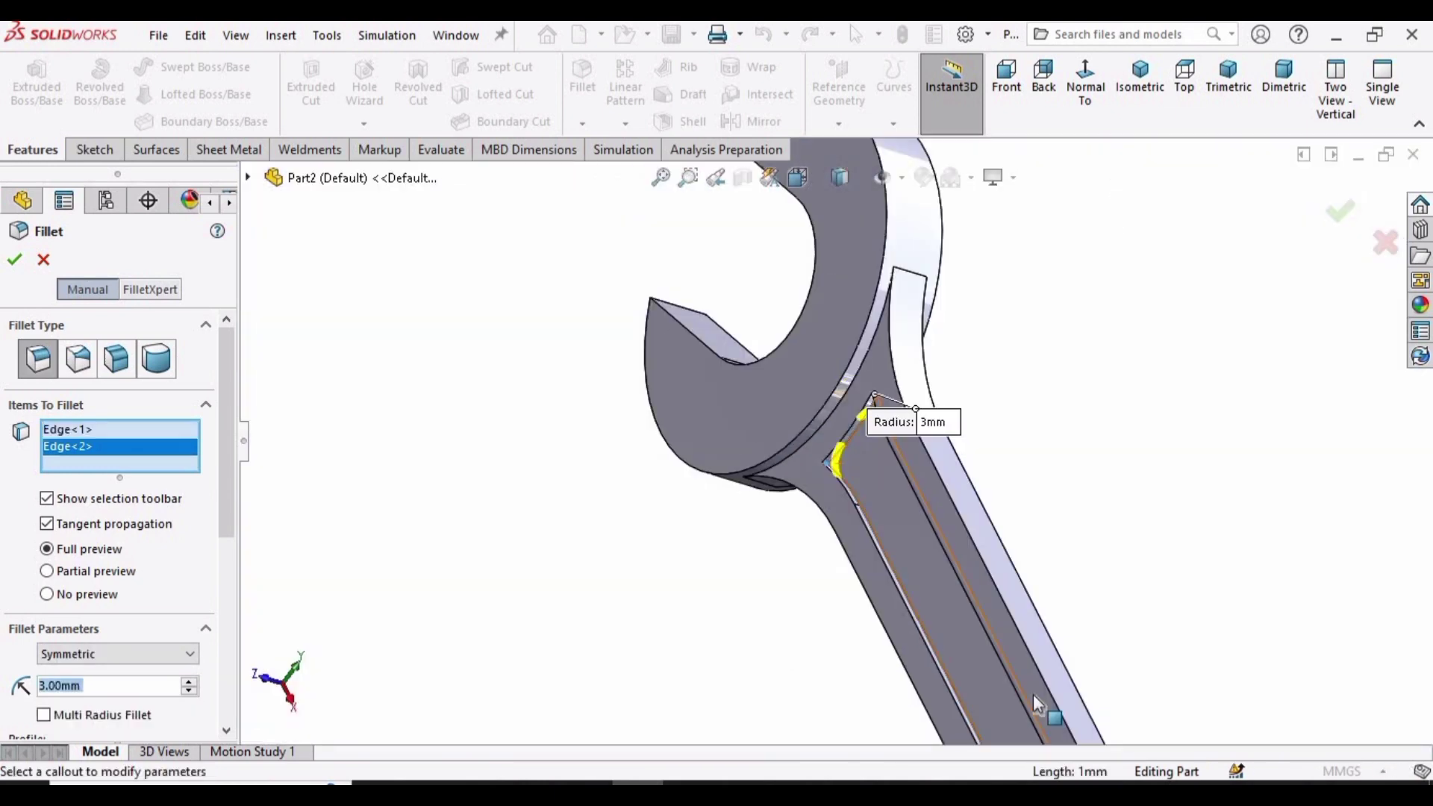
scroll(905, 609, "down", 5)
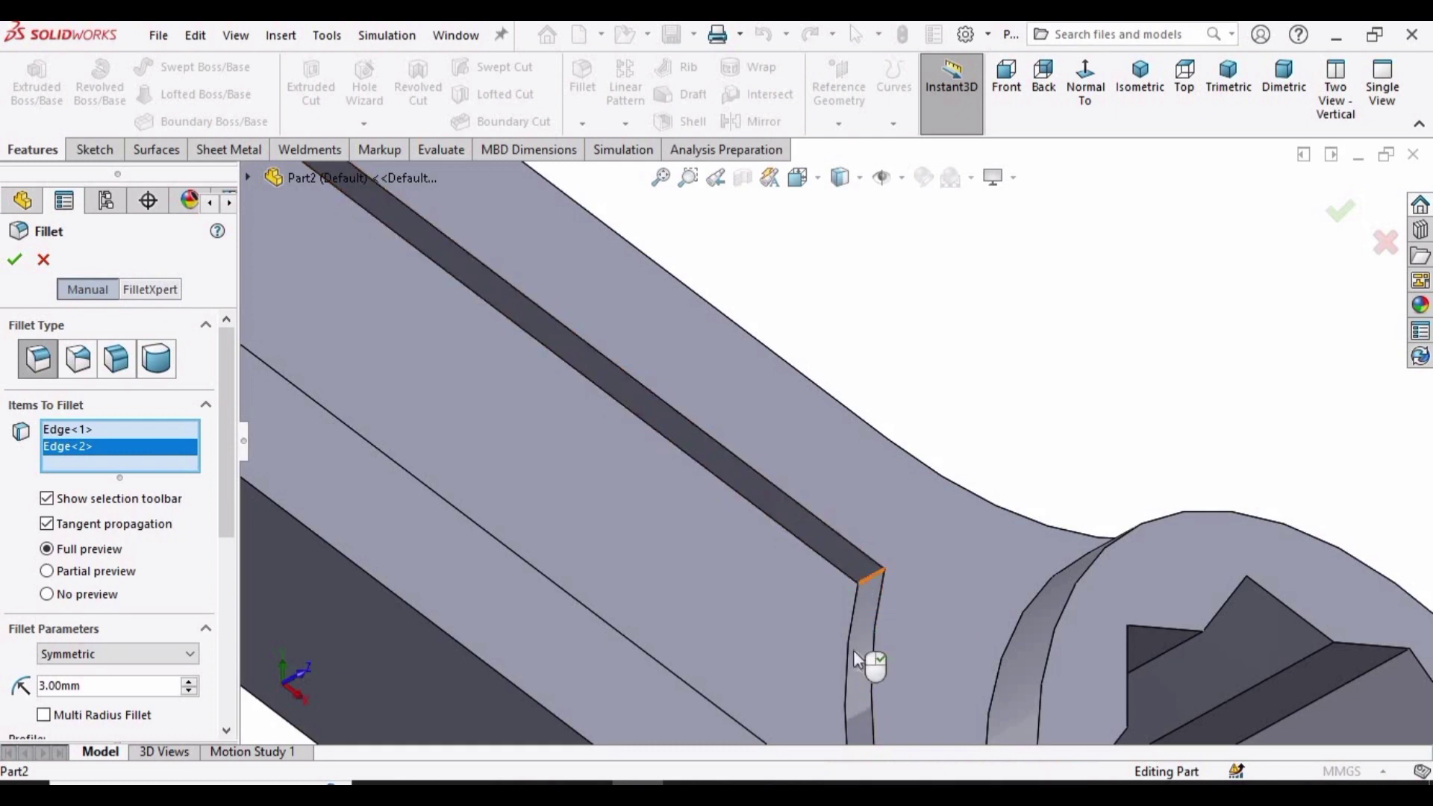
left_click(866, 658)
scroll(870, 654, "down", 3)
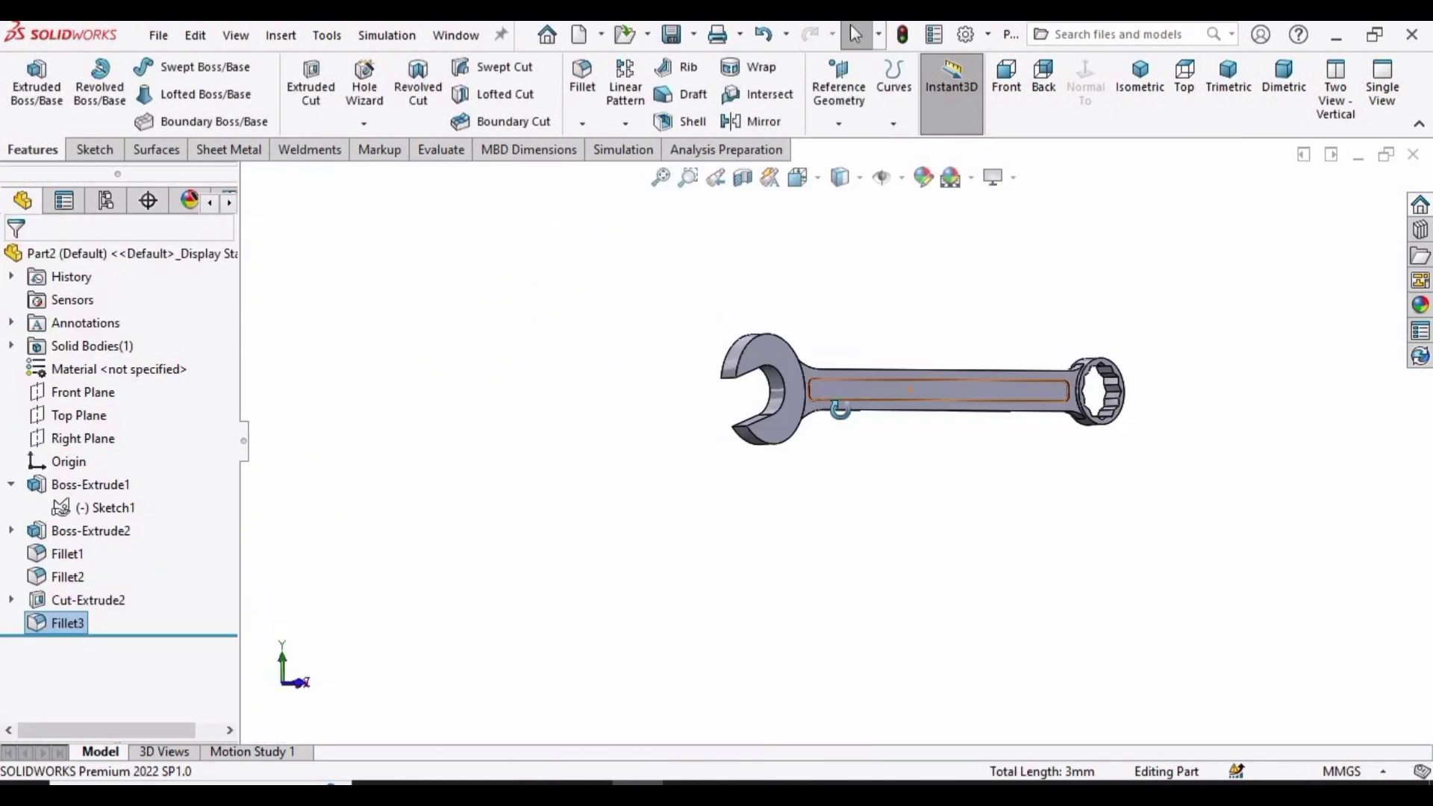
middle_click_drag(840, 409, 915, 366)
scroll(1011, 432, "down", 3)
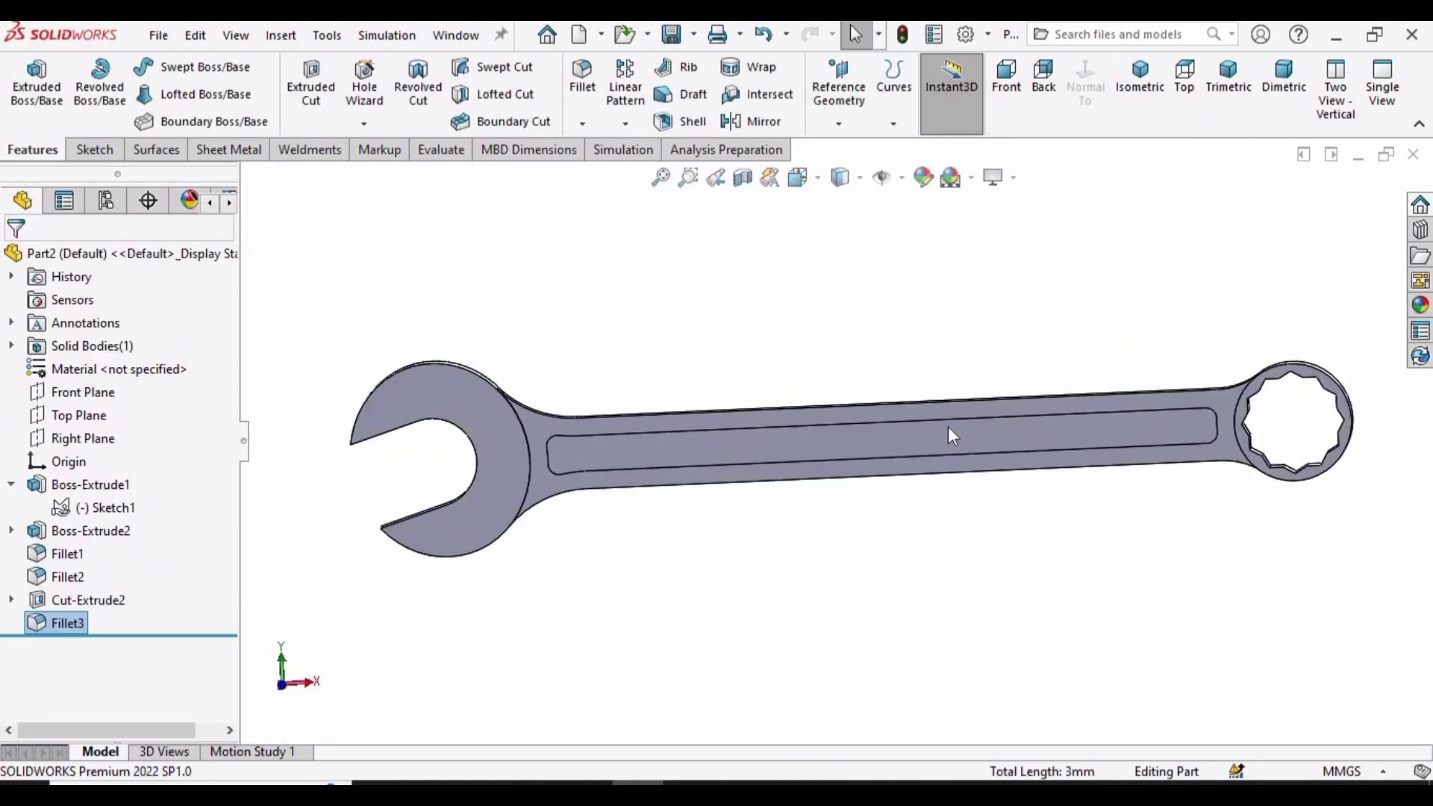
- Mirror Fillet3 and Cut-Extrude2 about the Front Plane, creating Mirror5
key("Escape")
middle_click_drag(688, 415, 647, 215)
left_click(762, 121)
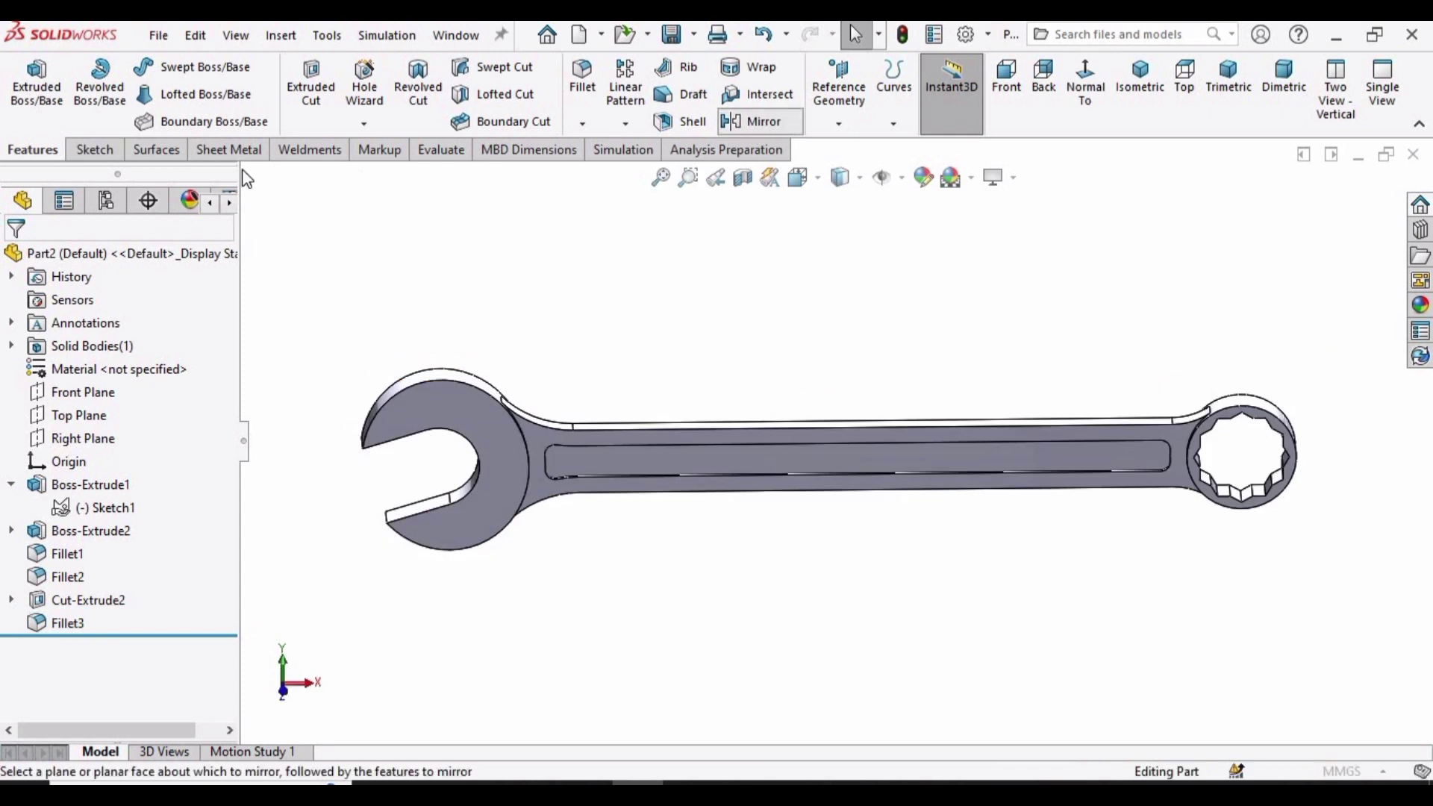
left_click(342, 317)
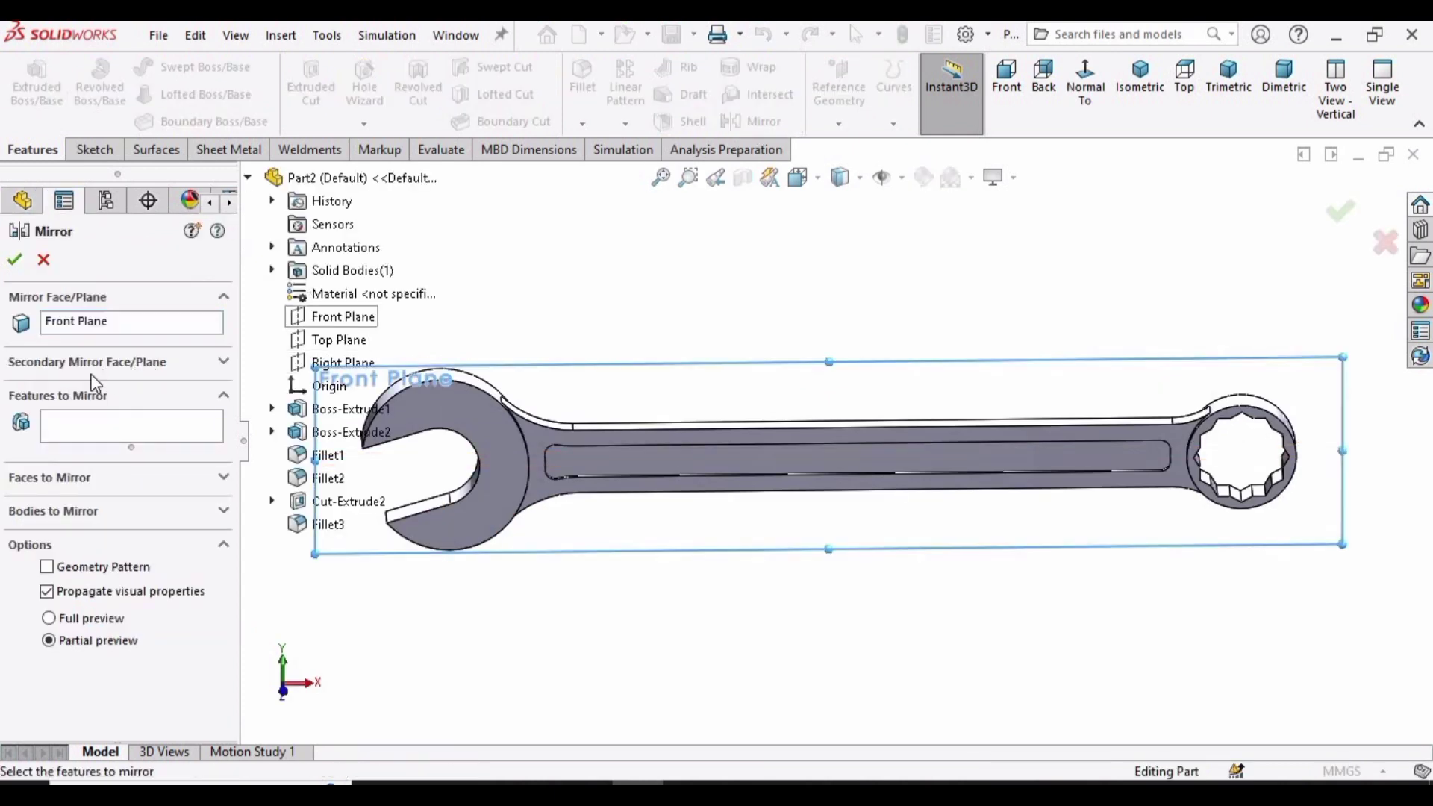
left_click(112, 426)
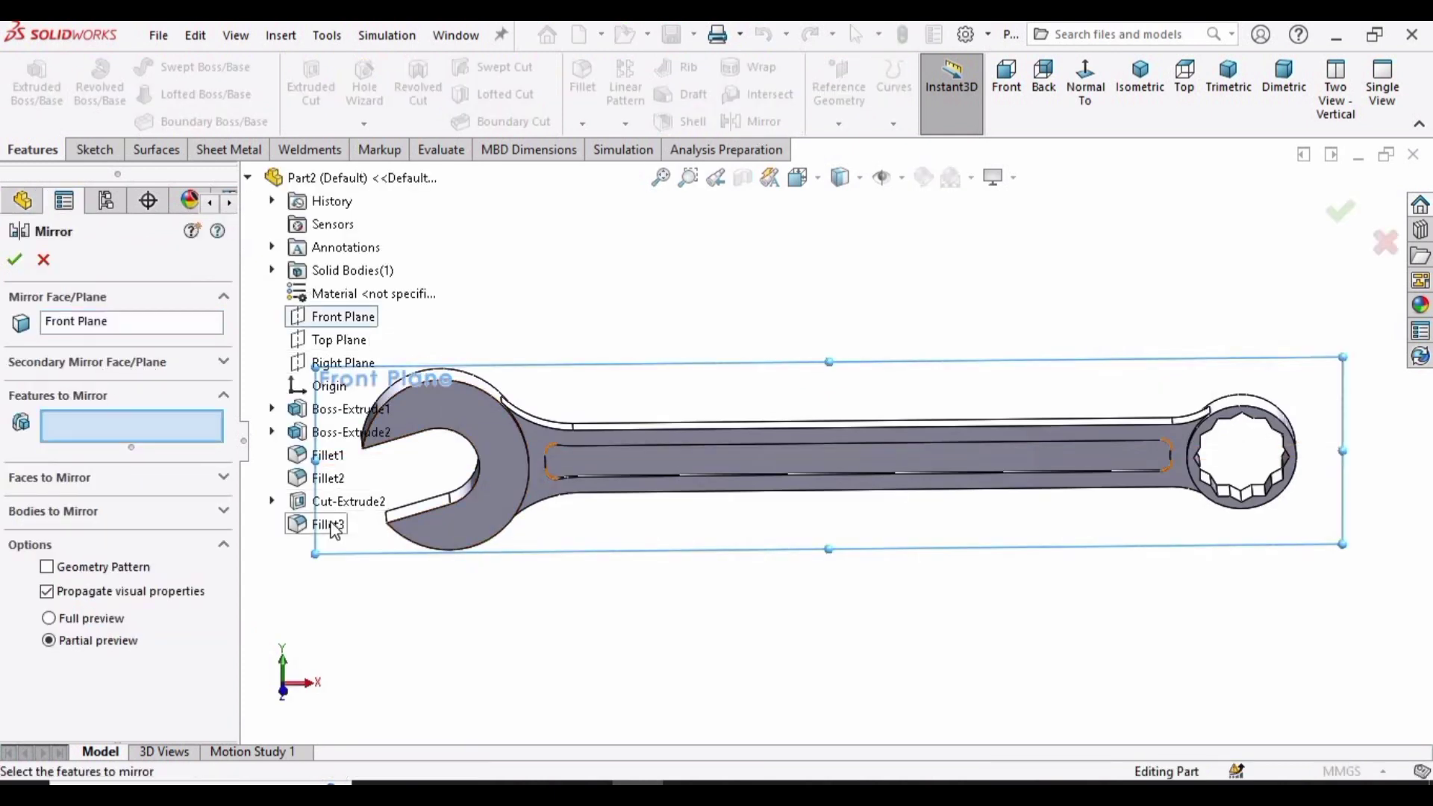
left_click(334, 527)
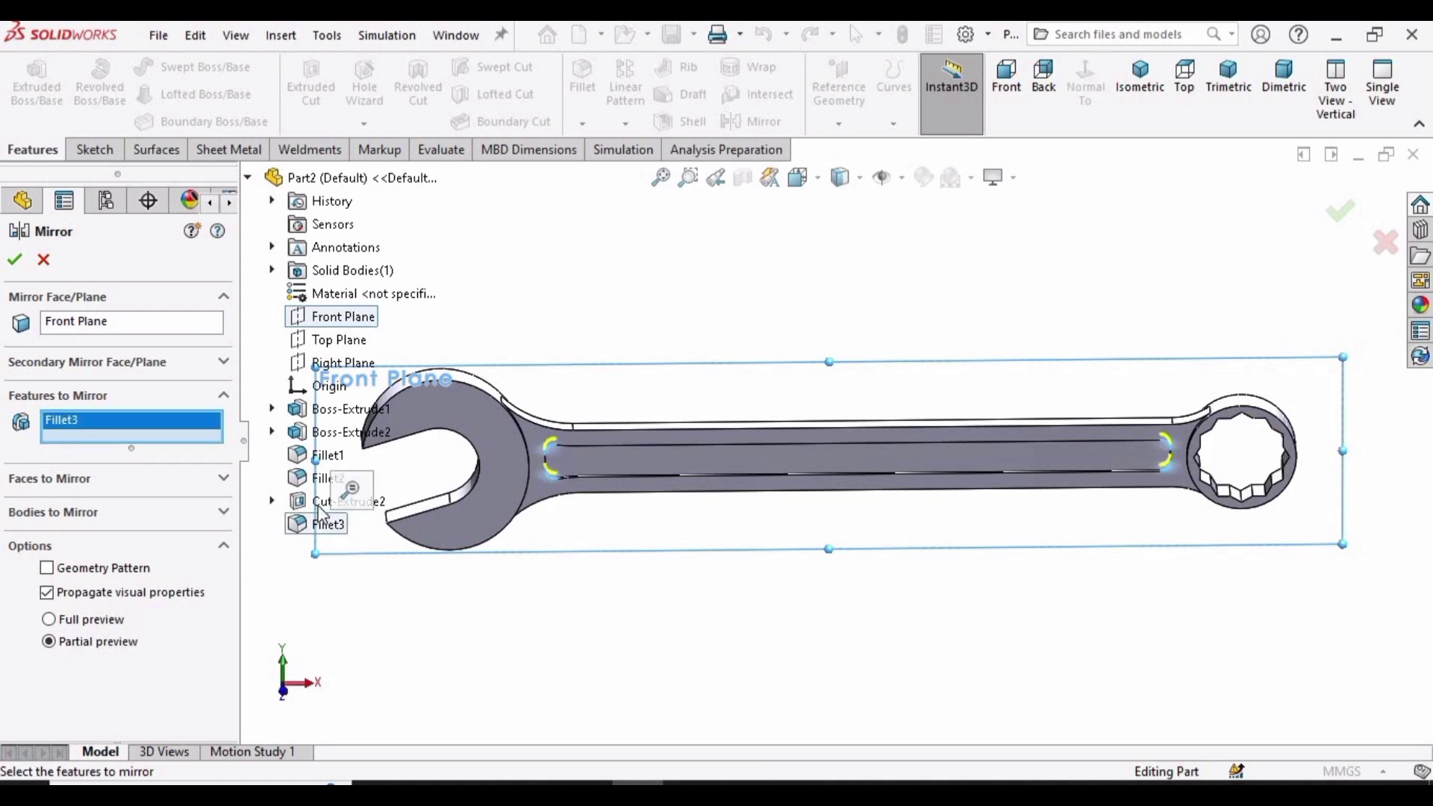
left_click(324, 504)
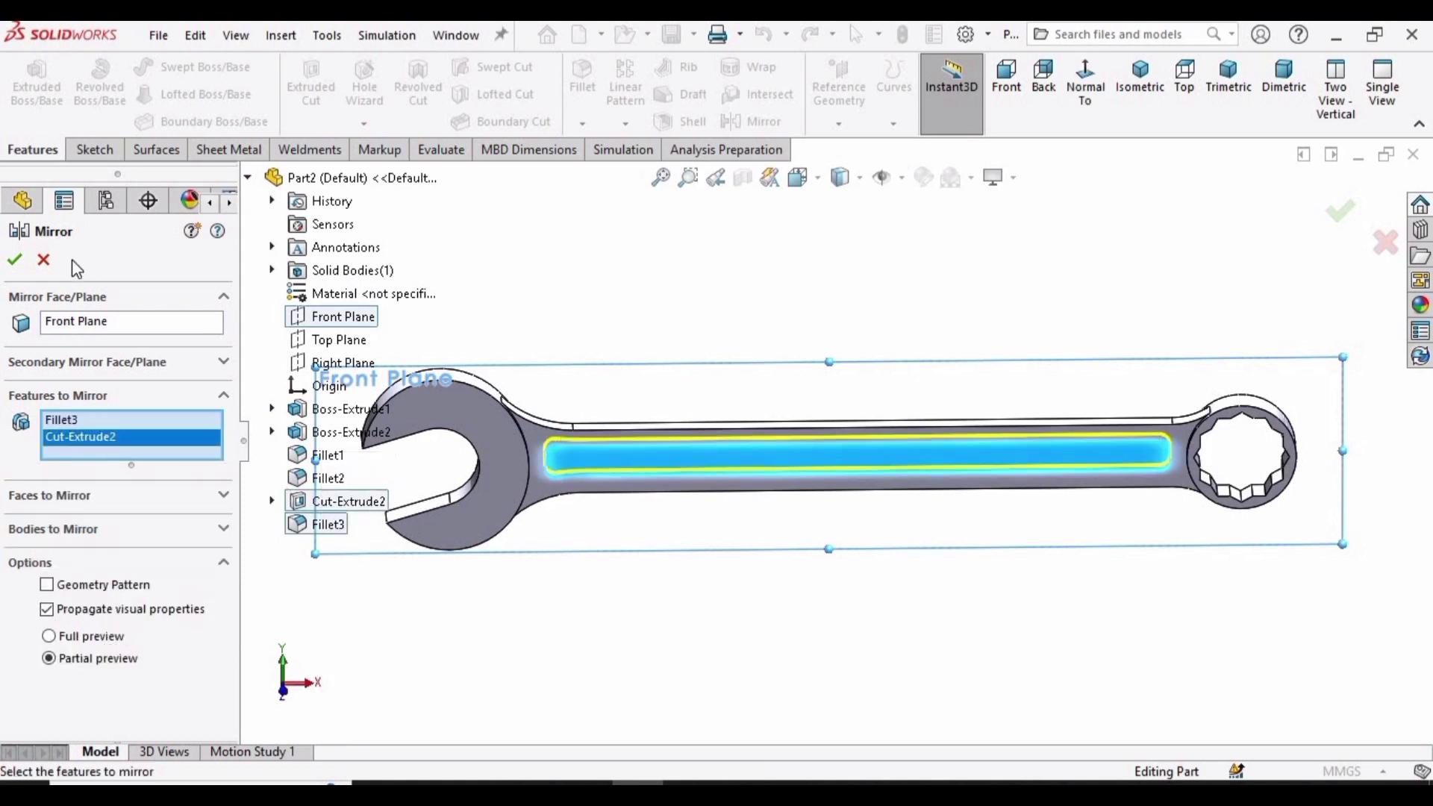
key("Return")
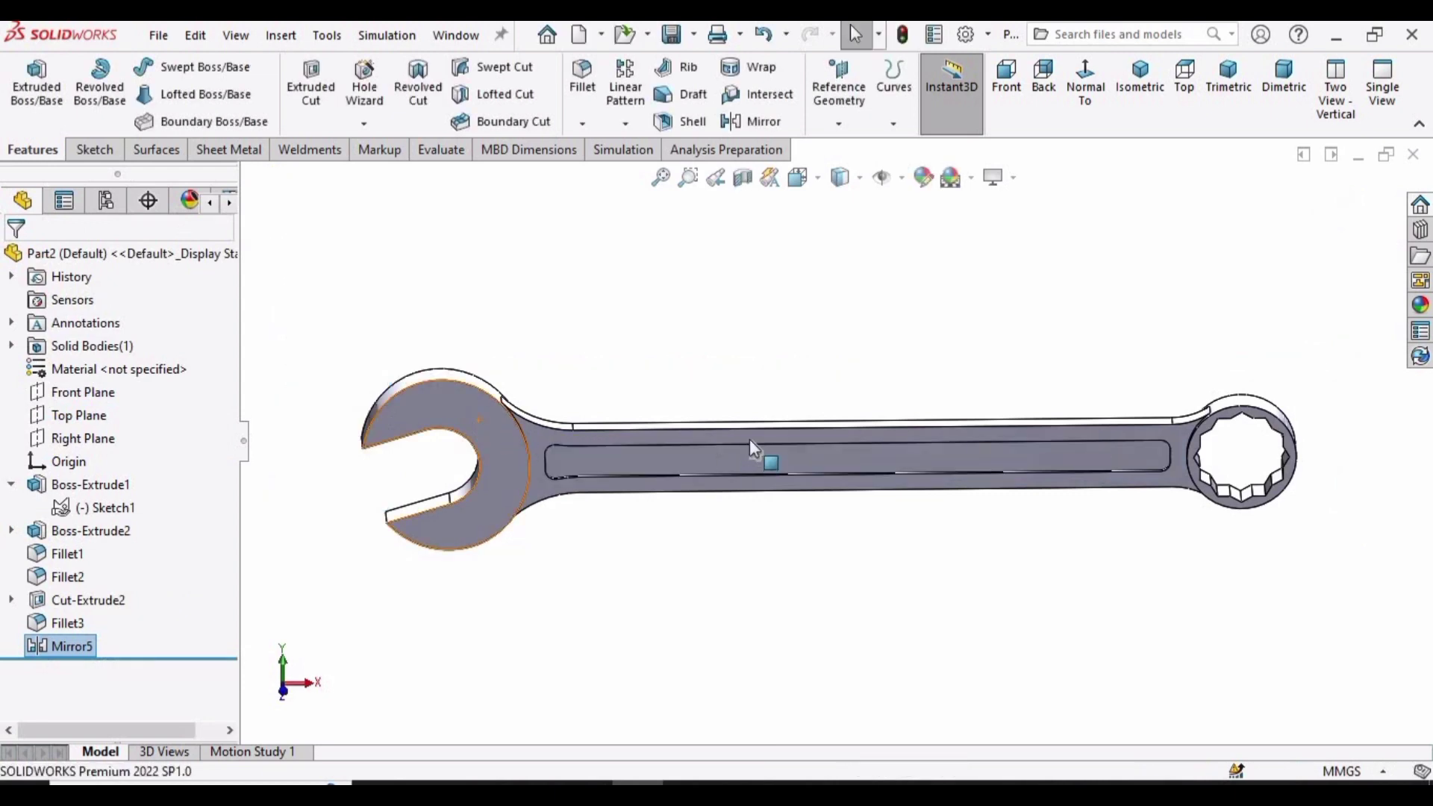
middle_click_drag(741, 443, 697, 378)
- Select the two outer jaw edges for a 1 mm fillet
left_click(590, 361)
key("ctrl+8")
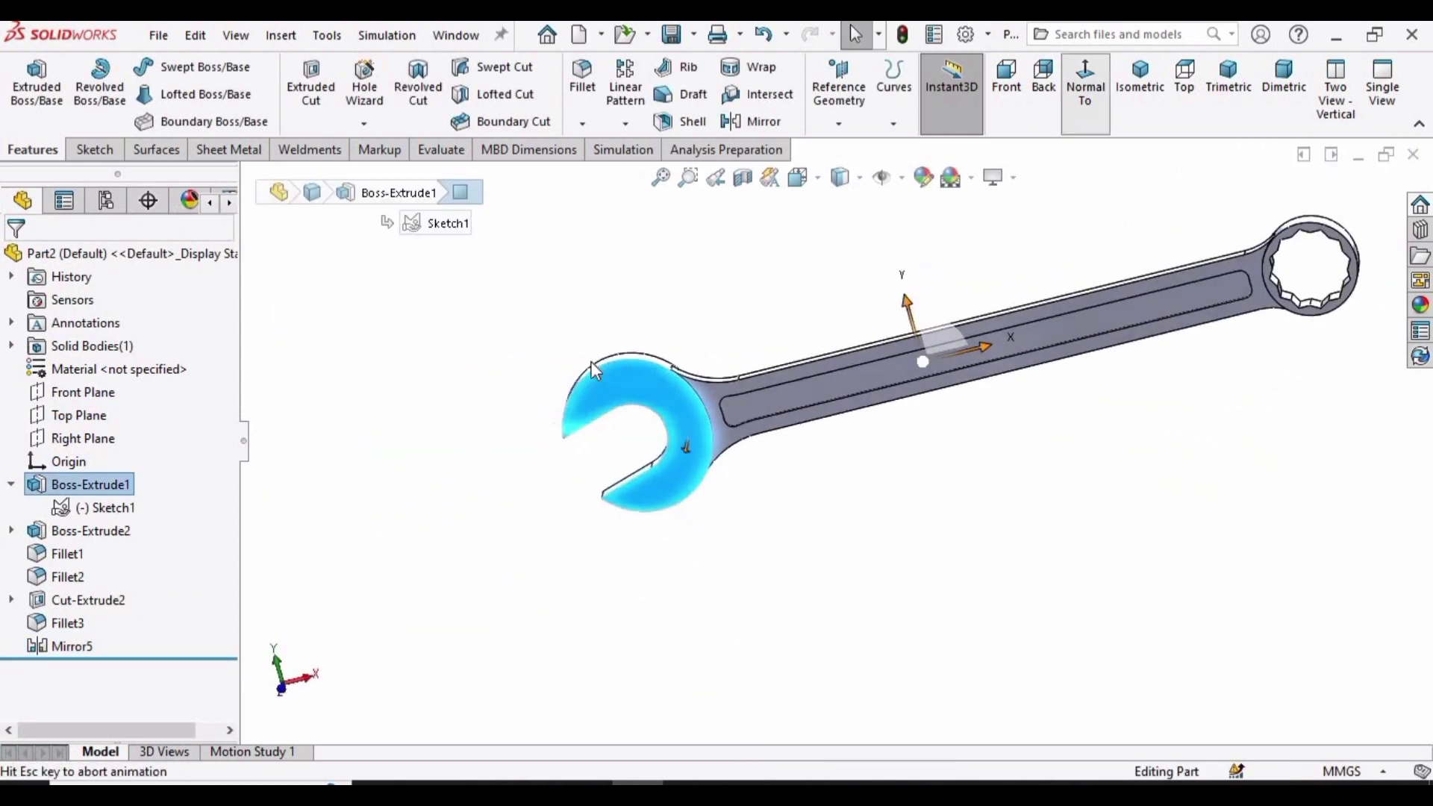
left_click(739, 330)
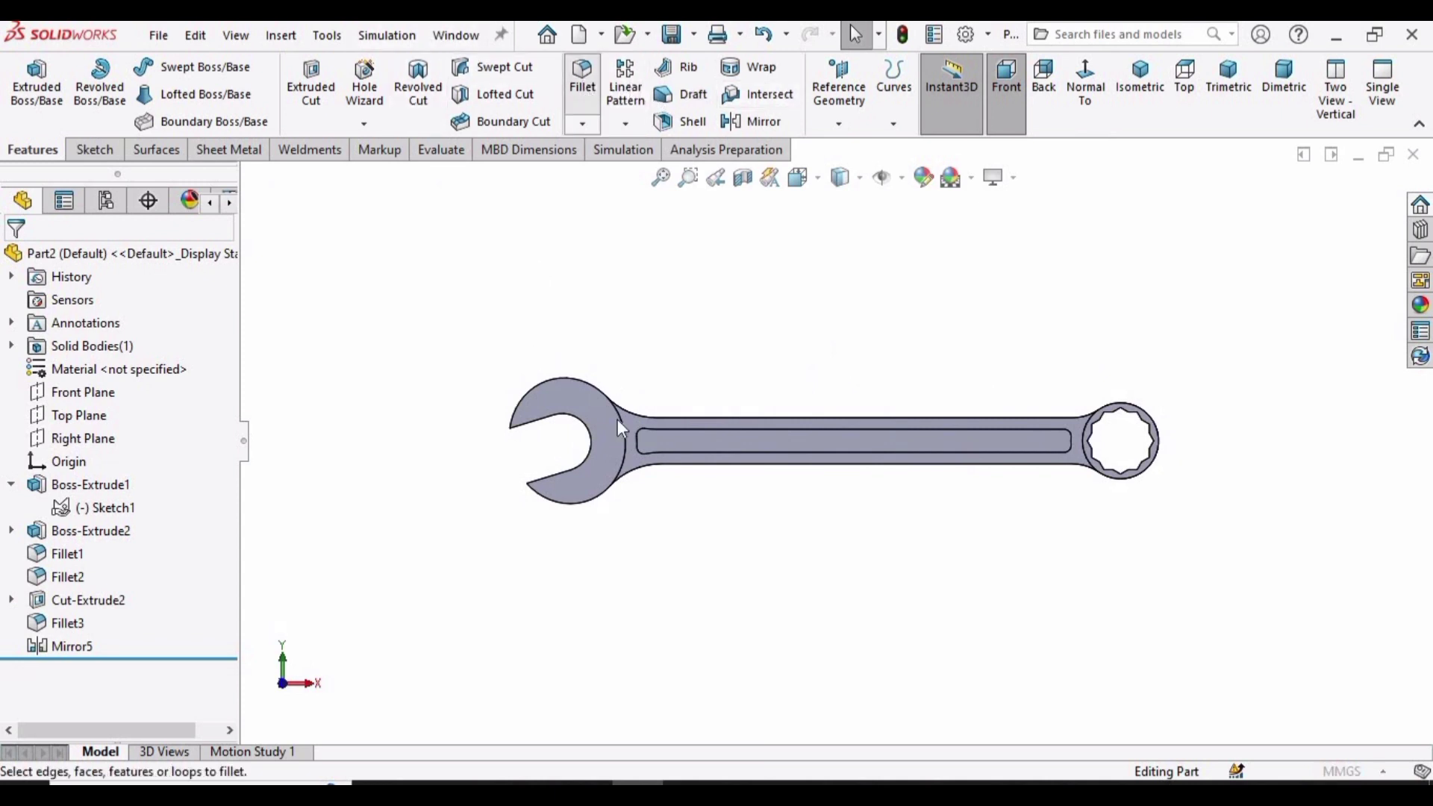
middle_click_drag(589, 438, 562, 418)
scroll(562, 418, "down", 3)
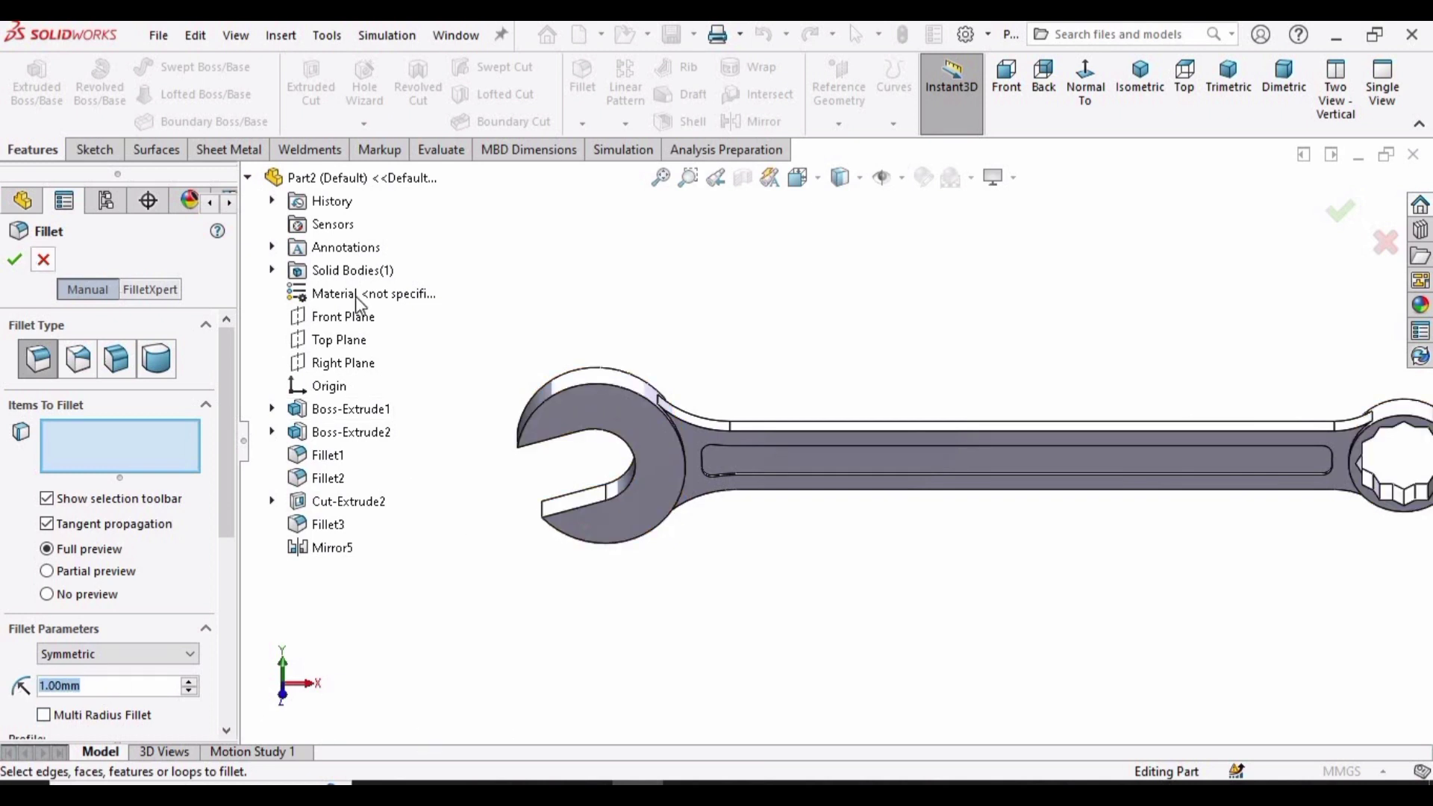
scroll(627, 389, "down", 3)
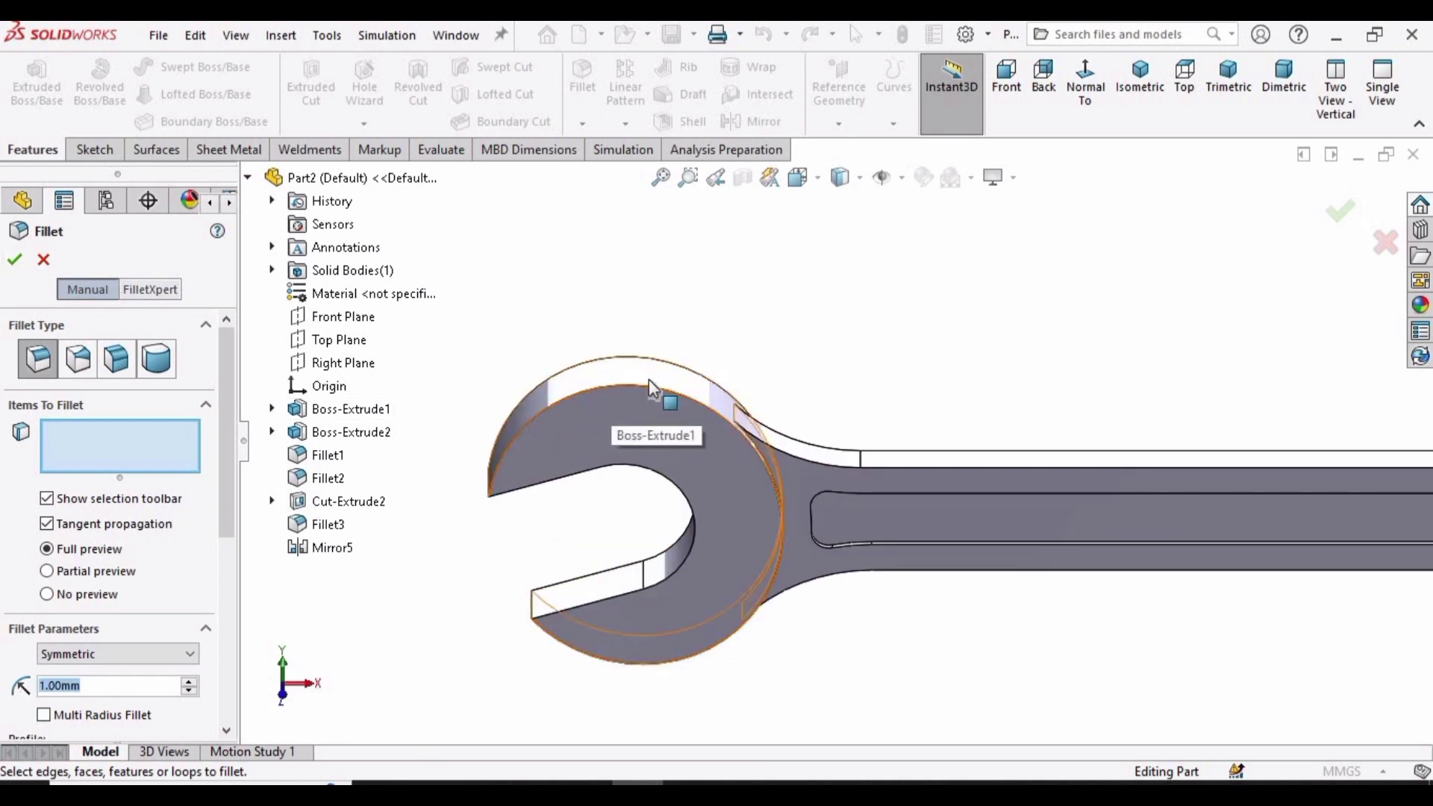
scroll(648, 391, "down", 1)
left_click(850, 477)
left_click(911, 499)
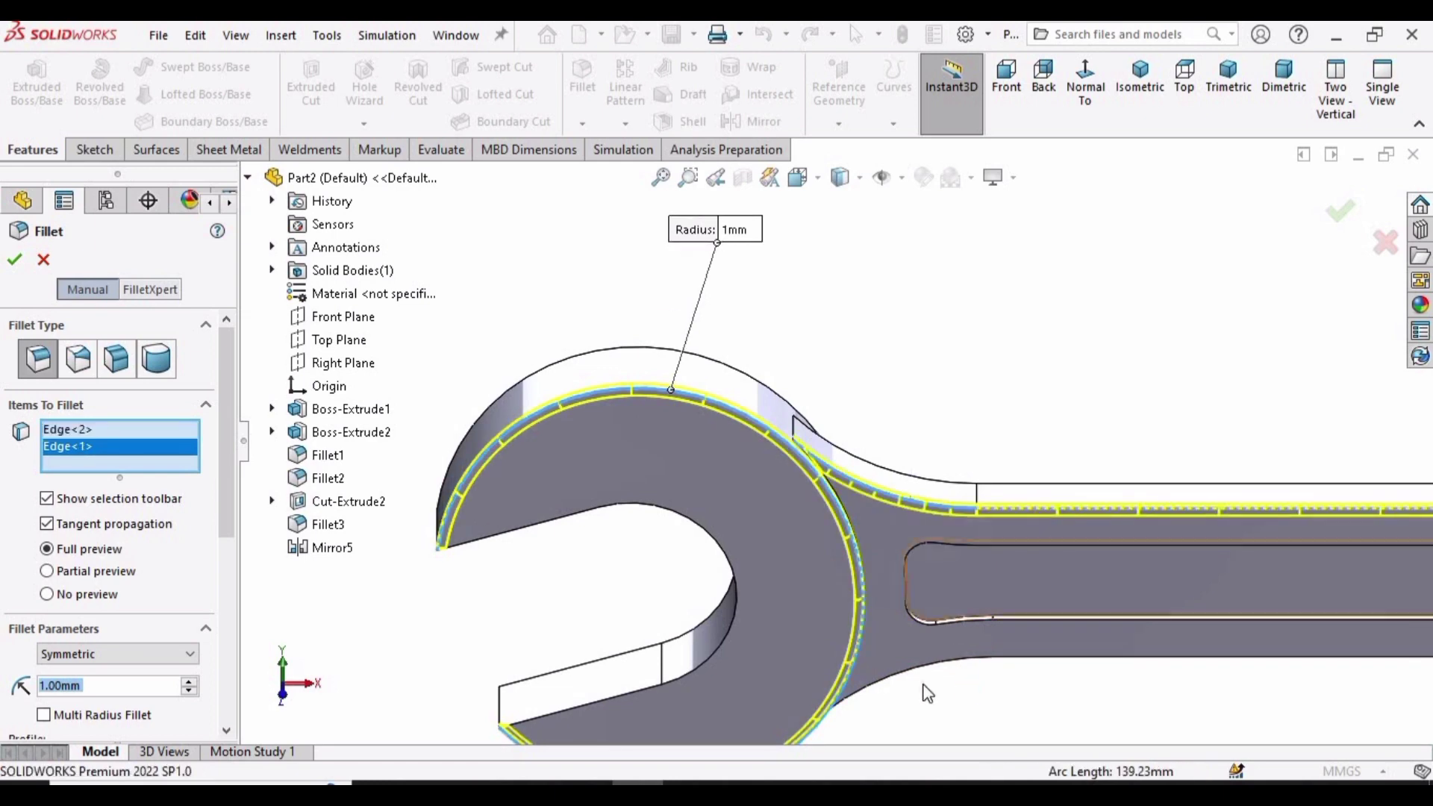
- Add the handle edges and top handle face, completing the 1 mm Fillet5
scroll(933, 575, "down", 2)
left_click(851, 552)
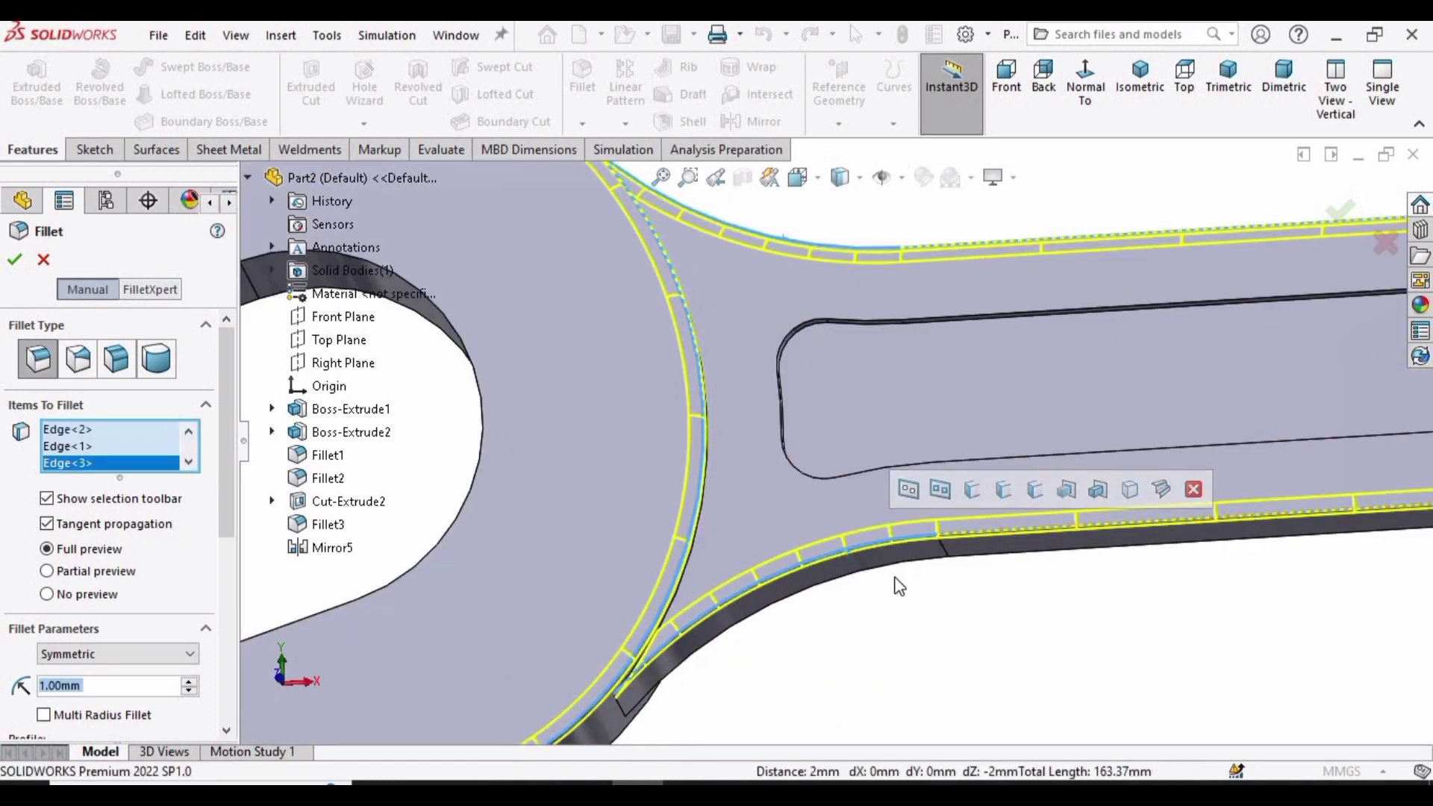
middle_click_drag(896, 585, 933, 493)
left_click(944, 480)
left_click(953, 478)
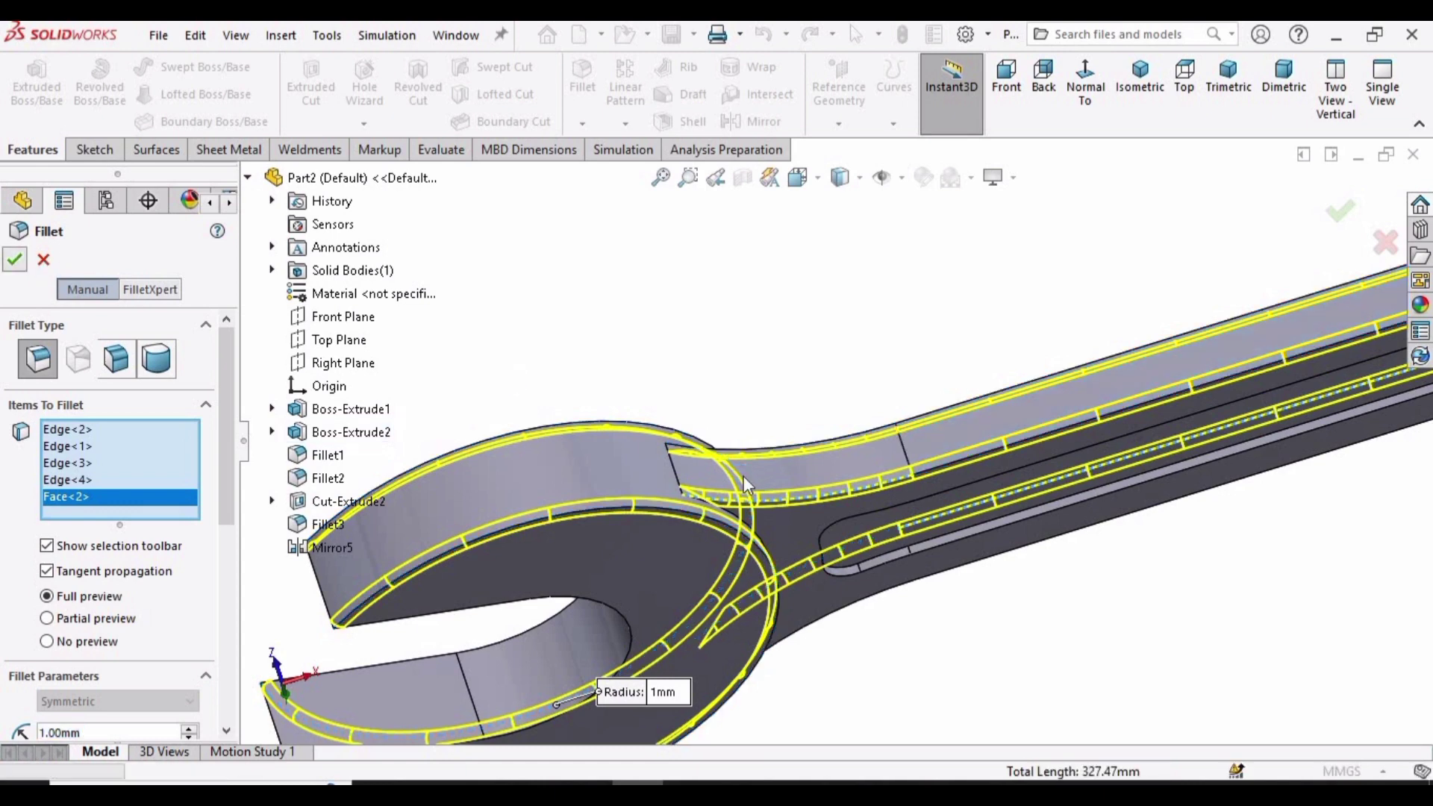
scroll(1056, 448, "up", 3)
left_click(1047, 543)
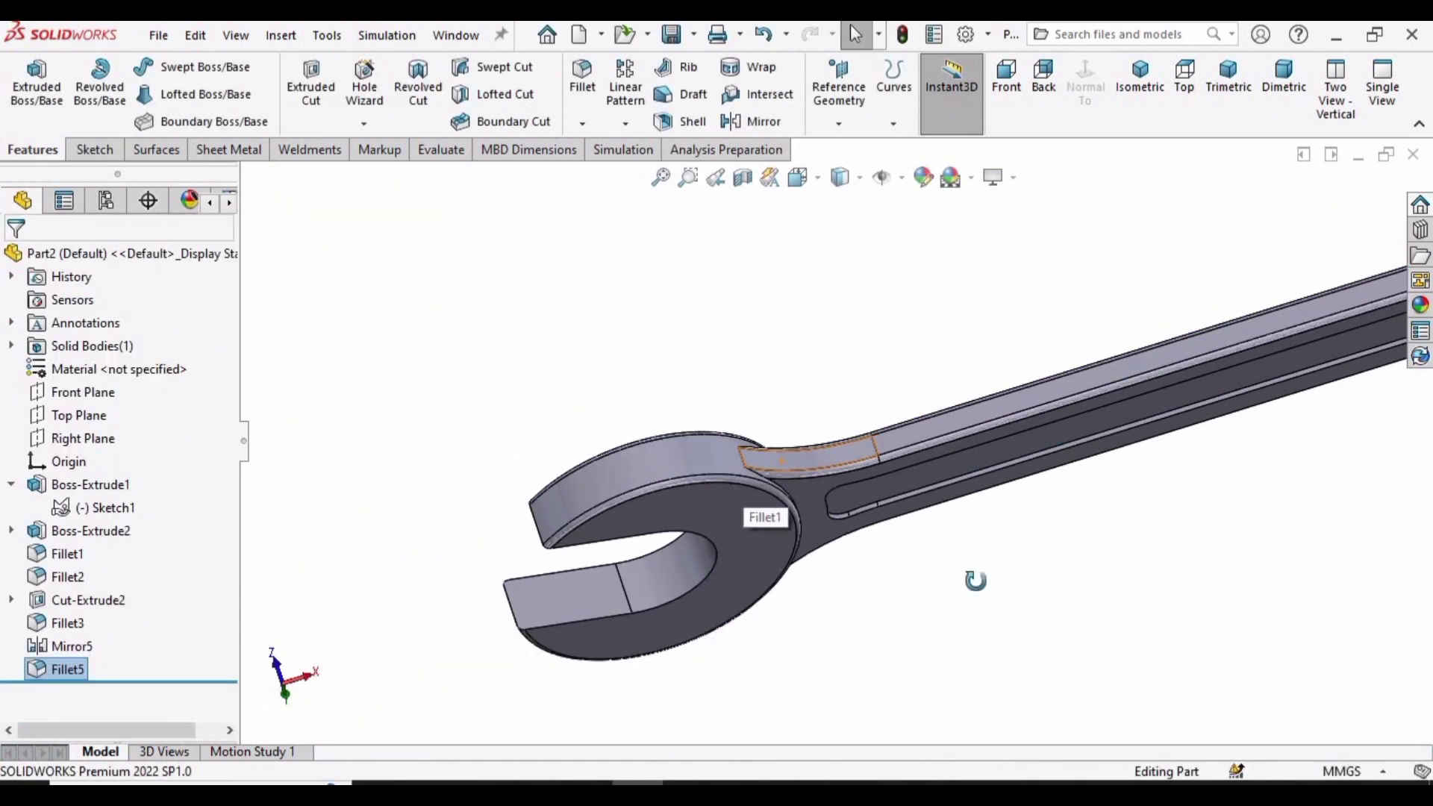
left_click(1006, 78)
- Assign Steel > Chrome Stainless Steel to the wrench through Edit Material
left_click(88, 372)
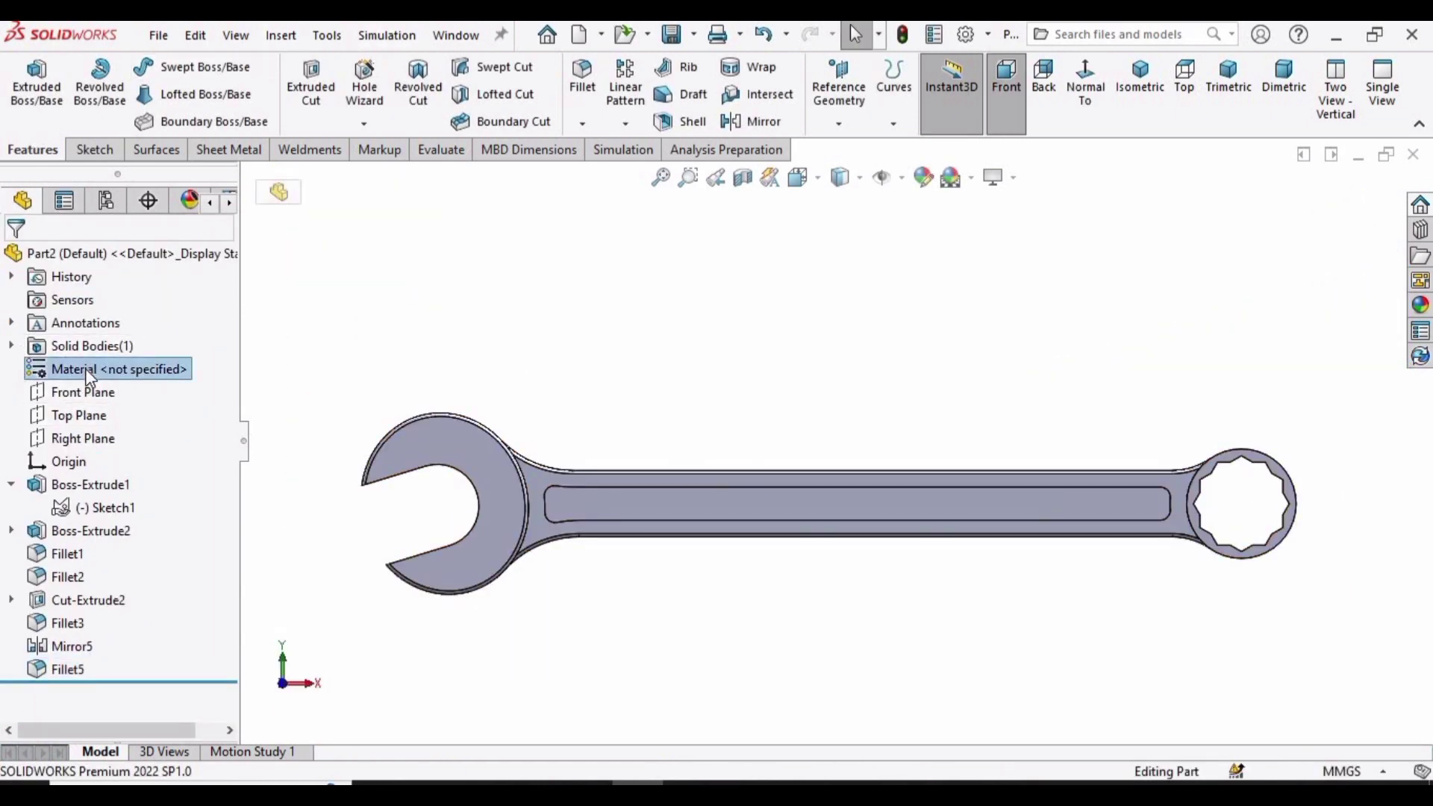
right_click(88, 368)
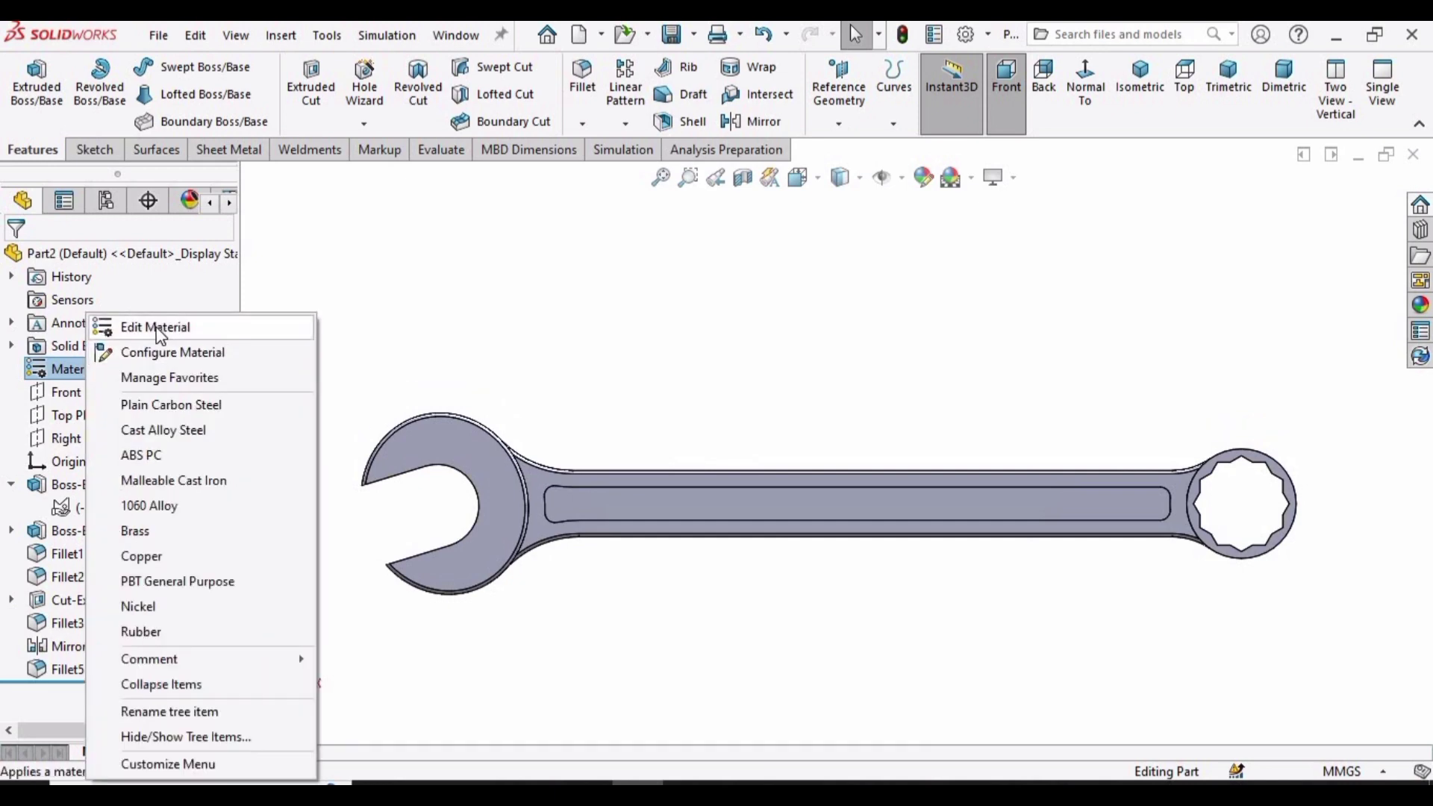
left_click(493, 387)
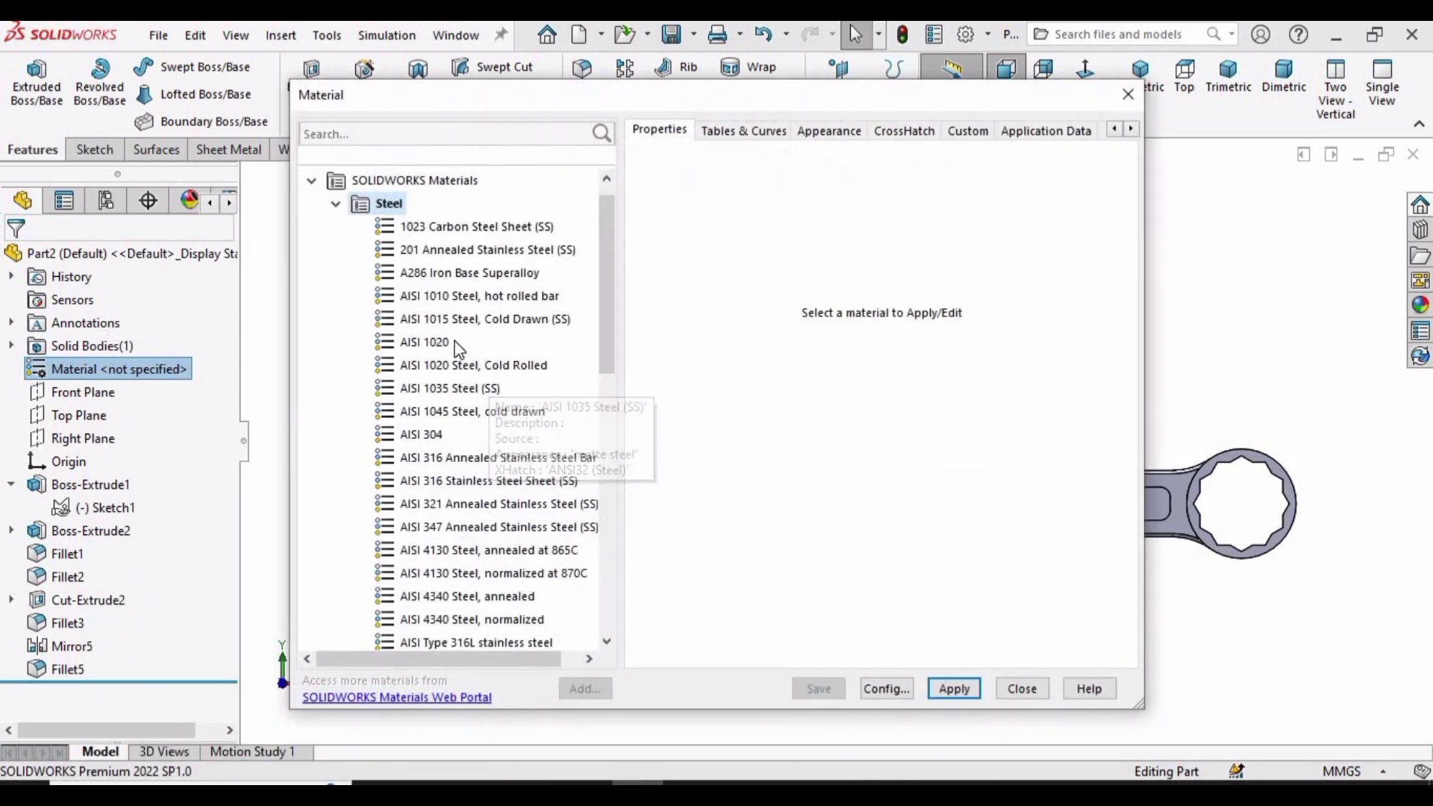
scroll(617, 448, "down", 4)
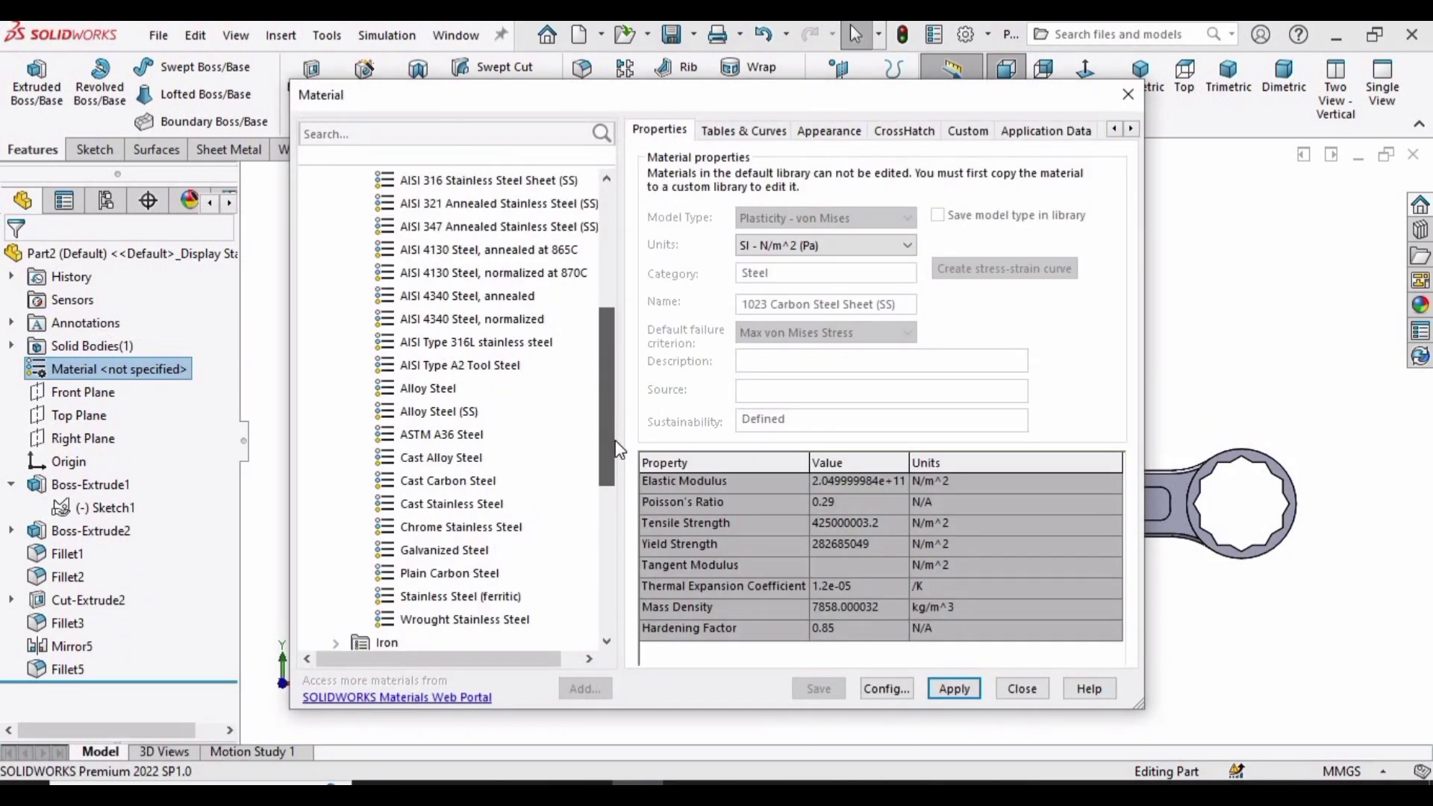
left_click(424, 530)
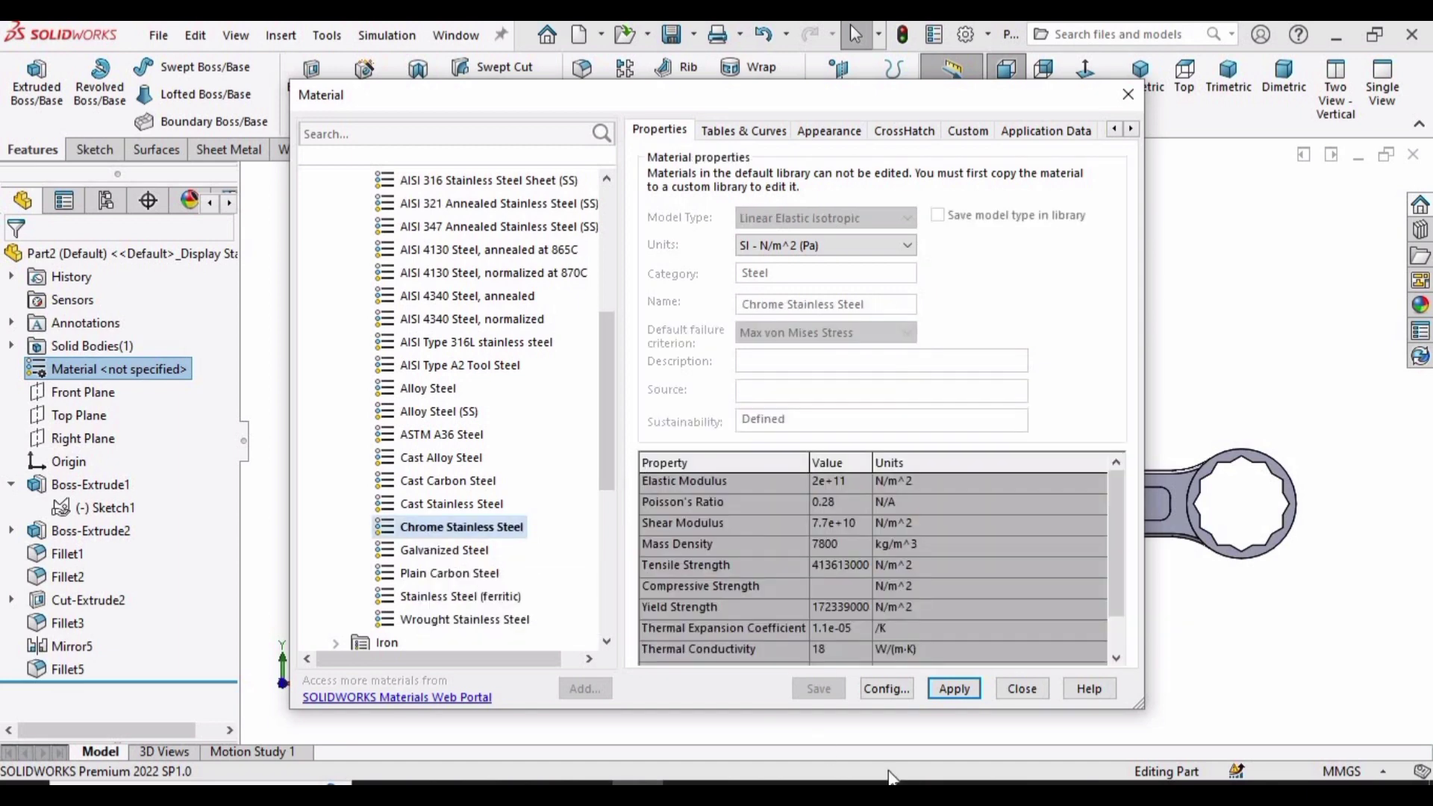
left_click(948, 694)
left_click(1020, 688)
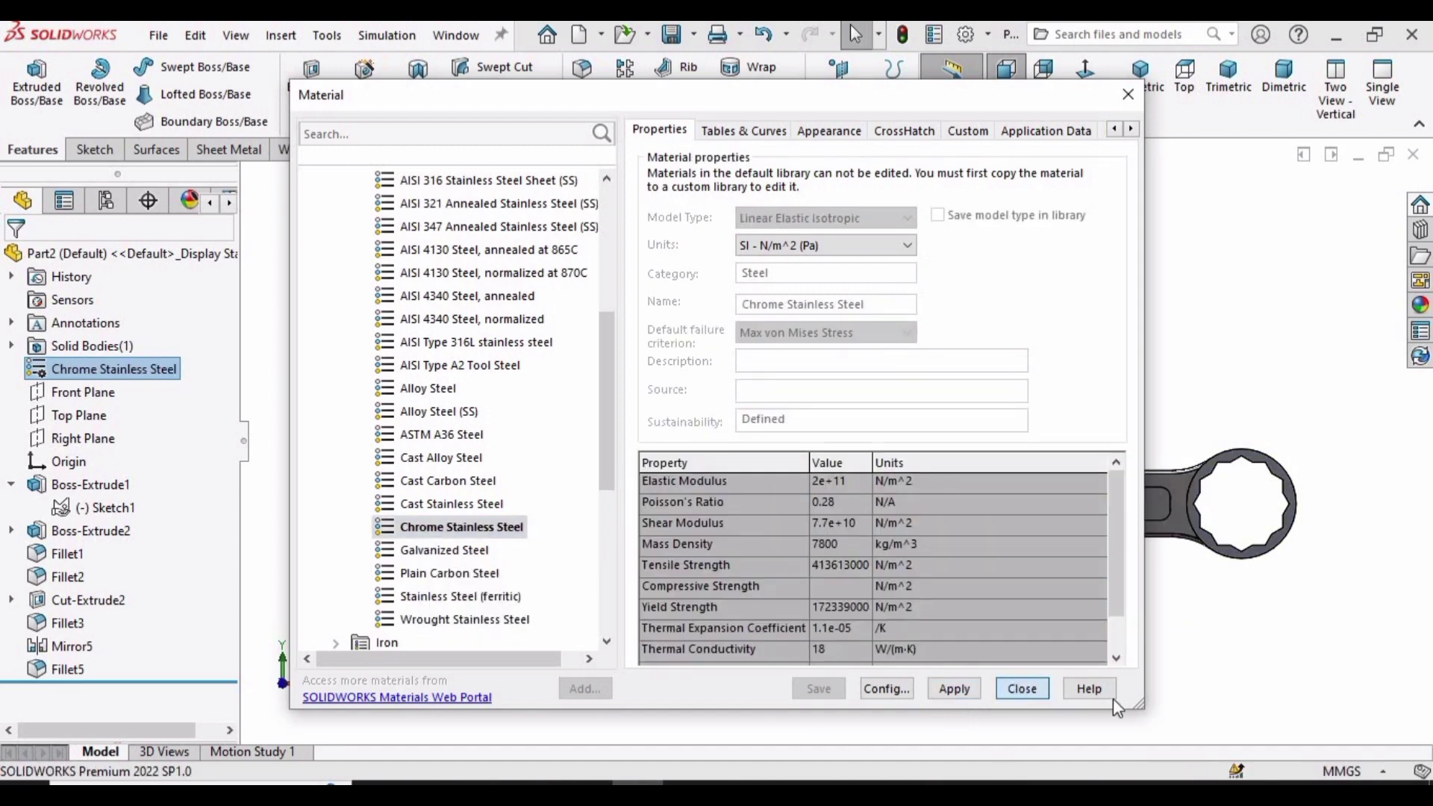
key("ctrl+7")
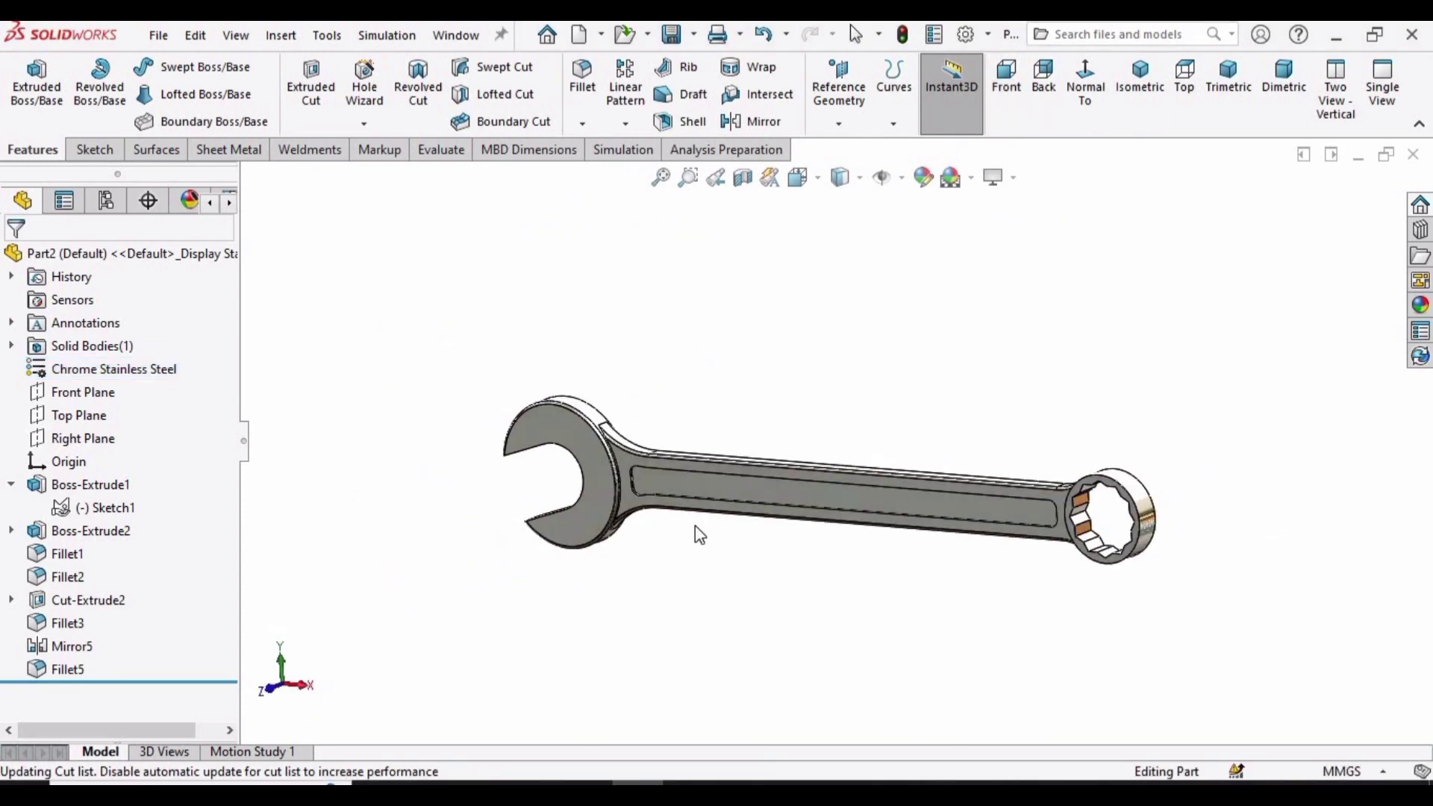